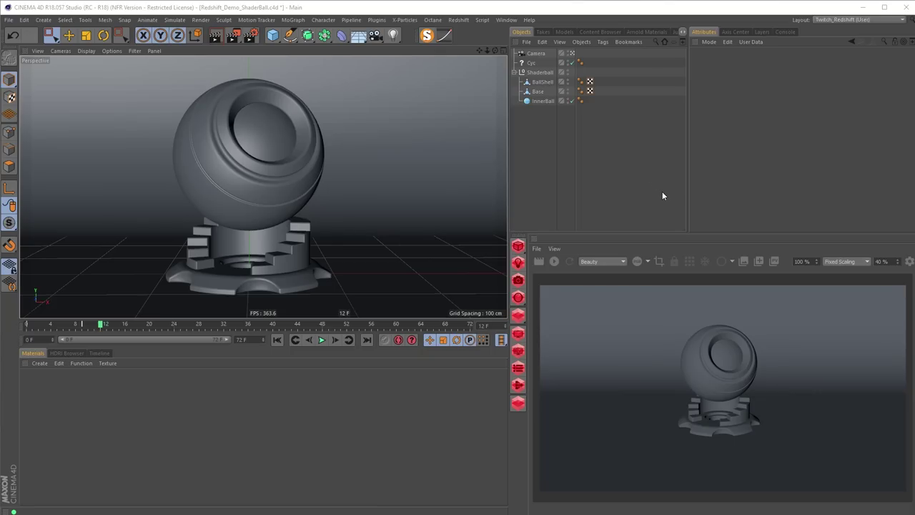
Open the render settings and switch the renderer from Standard to Redshift.
{"action": "left_click", "coordinate": [249, 35]}
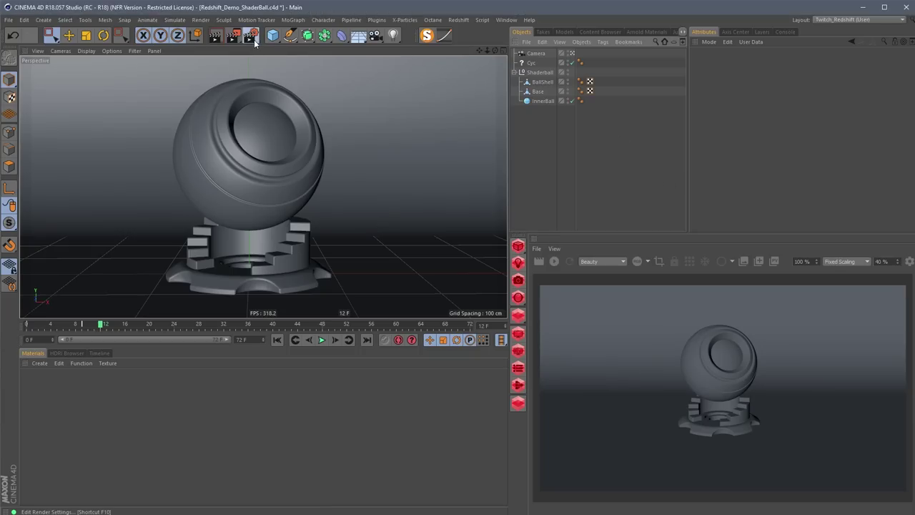
{"action": "left_click_drag", "start_coordinate": [439, 120], "coordinate": [588, 112]}
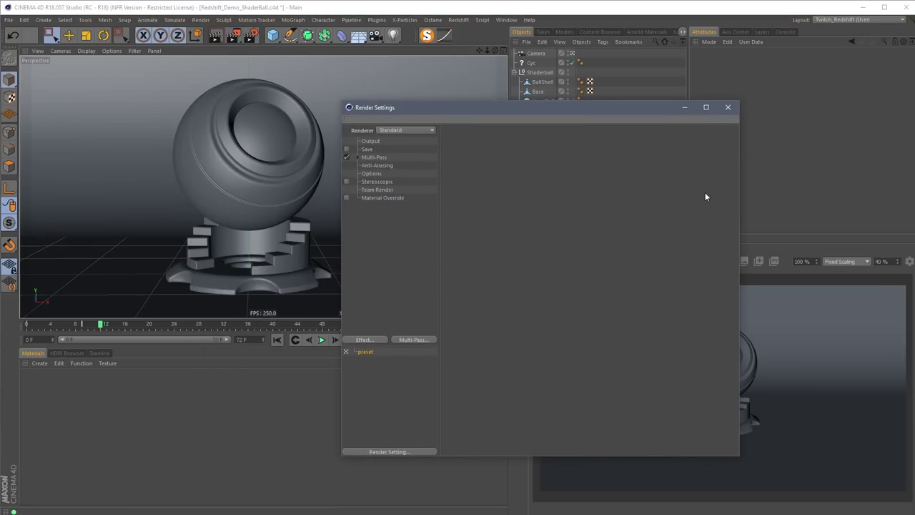
{"action": "left_click", "coordinate": [413, 130]}
{"action": "left_click", "coordinate": [428, 178]}
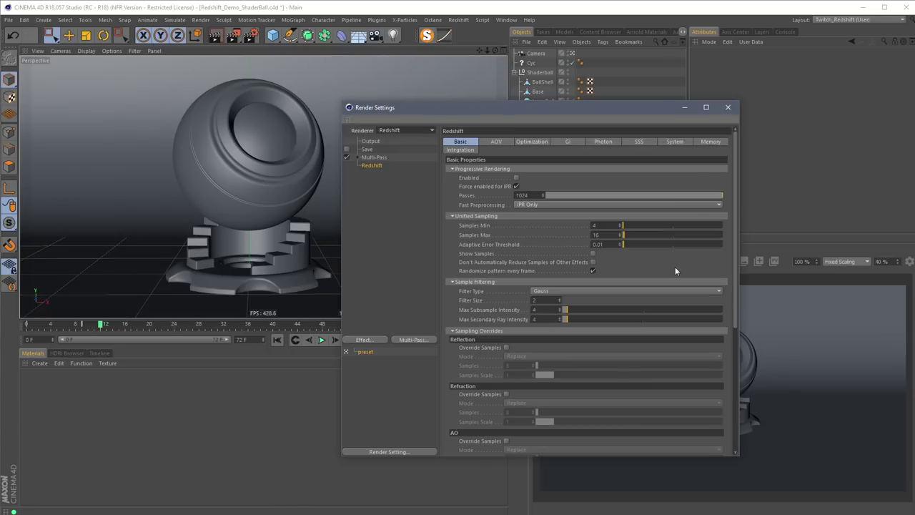
Reposition and enlarge the render settings window, and collapse the Sampling Overrides section of the Basic settings.
{"action": "left_click_drag", "start_coordinate": [579, 102], "coordinate": [487, 71]}
{"action": "left_click_drag", "start_coordinate": [416, 427], "coordinate": [404, 504]}
{"action": "left_click", "coordinate": [418, 301]}
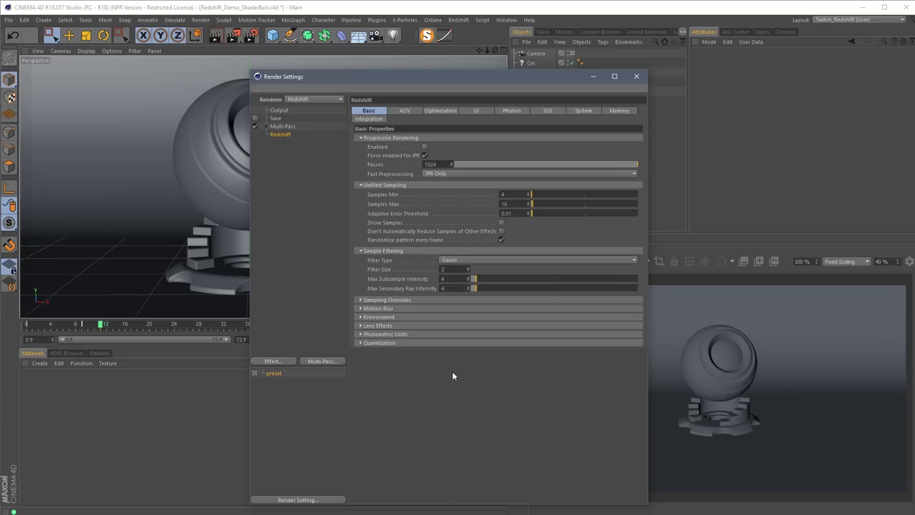
Look through Redshift's AOV, Optimization, GI, Memory, System, SSS and Basic settings, and close the render settings.
{"action": "left_click", "coordinate": [451, 110]}
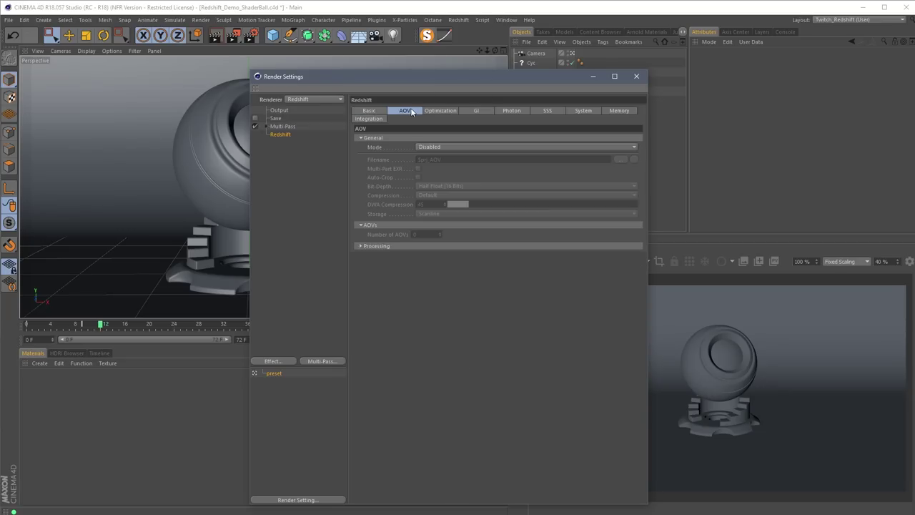
{"action": "left_click", "coordinate": [476, 110]}
{"action": "left_click", "coordinate": [512, 110]}
{"action": "left_click", "coordinate": [475, 110]}
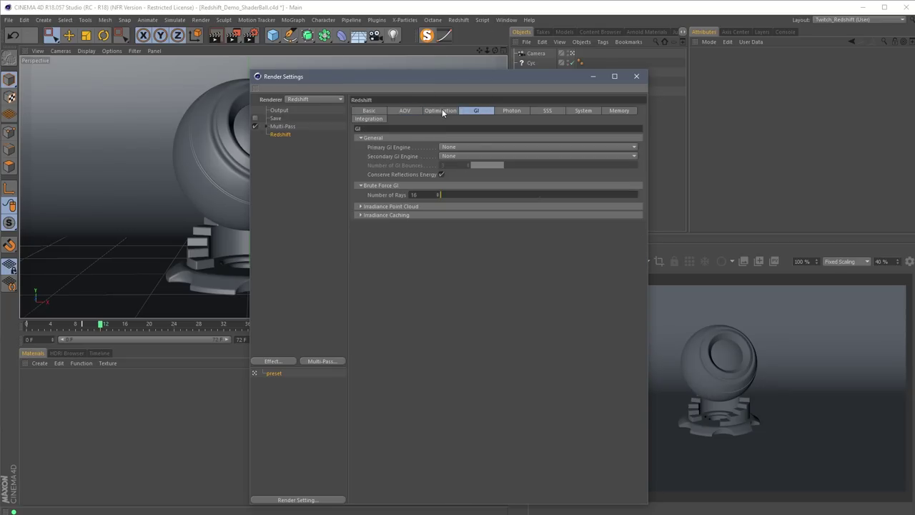
{"action": "left_click", "coordinate": [441, 110]}
{"action": "left_click", "coordinate": [383, 163]}
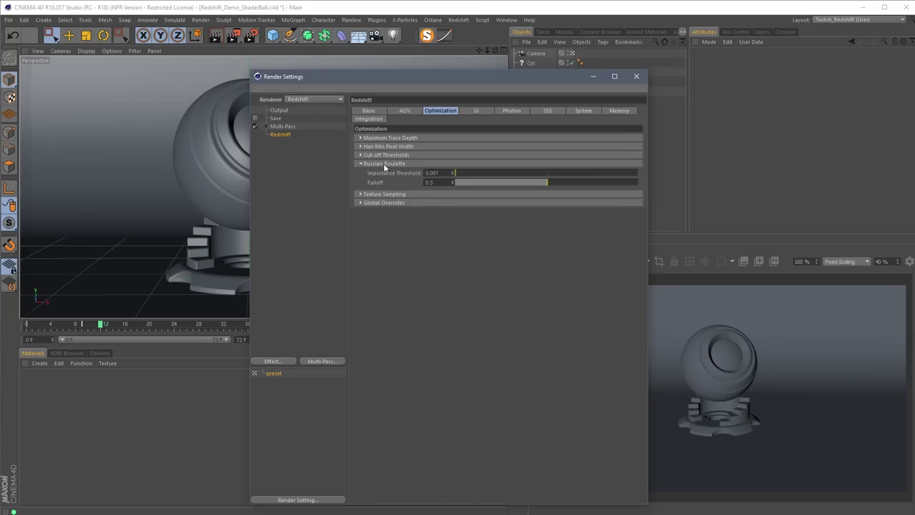
{"action": "left_click", "coordinate": [384, 164]}
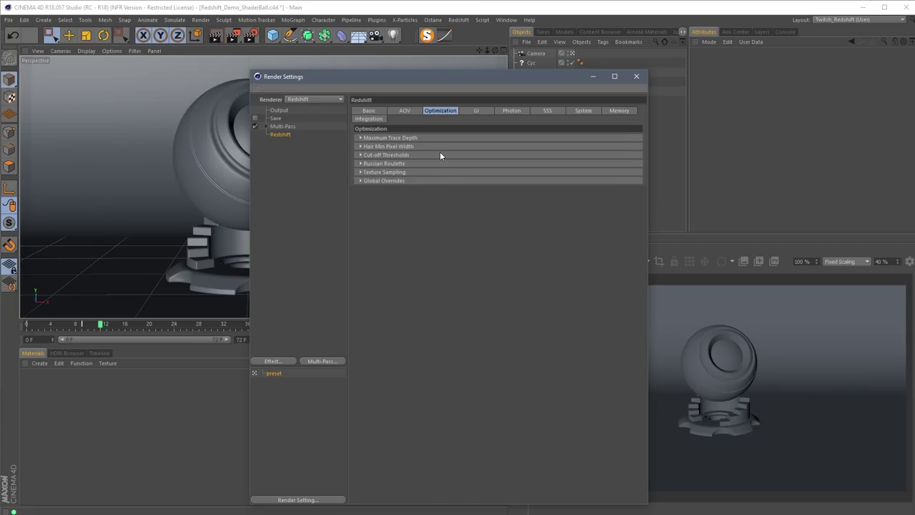
{"action": "left_click", "coordinate": [472, 111]}
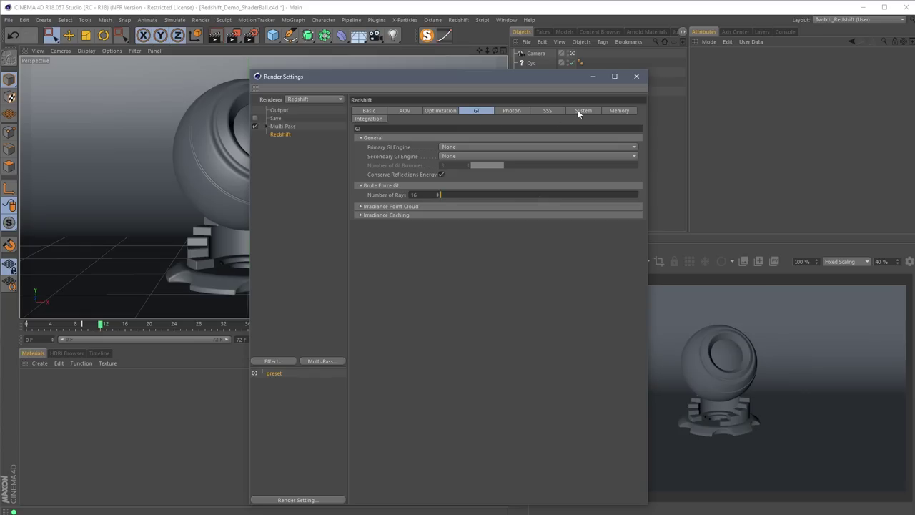
{"action": "left_click", "coordinate": [620, 110]}
{"action": "left_click", "coordinate": [579, 110]}
{"action": "left_click", "coordinate": [550, 111]}
{"action": "left_click", "coordinate": [369, 111]}
{"action": "left_click_drag", "start_coordinate": [465, 77], "coordinate": [438, 65]}
{"action": "mouse_move", "coordinate": [508, 70]}
{"action": "left_mouse_down"}
{"action": "mouse_move", "coordinate": [464, 63]}
{"action": "mouse_move", "coordinate": [498, 65]}
{"action": "left_mouse_up"}
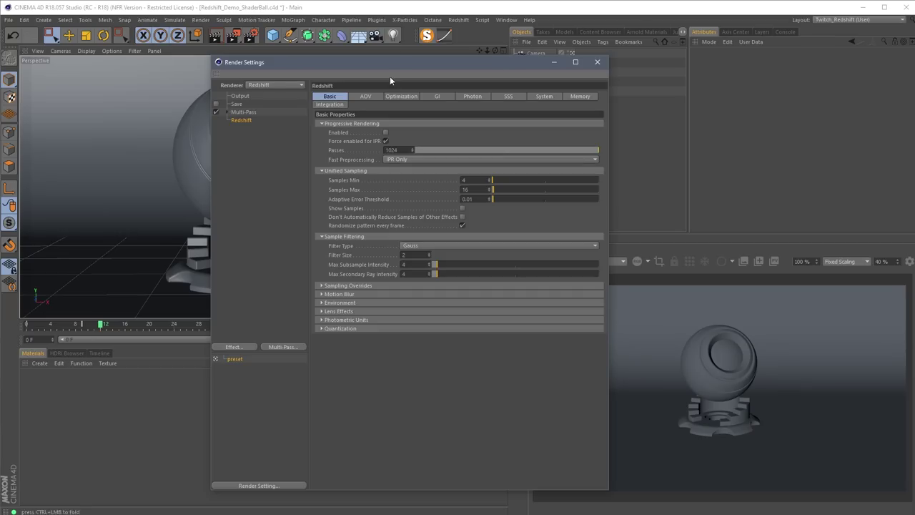
{"action": "left_click_drag", "start_coordinate": [392, 63], "coordinate": [351, 55]}
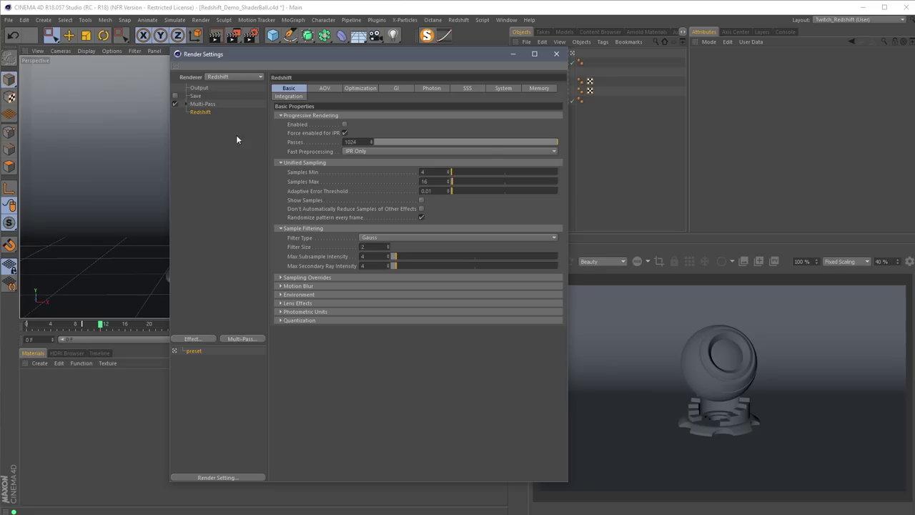
{"action": "left_click", "coordinate": [555, 55]}
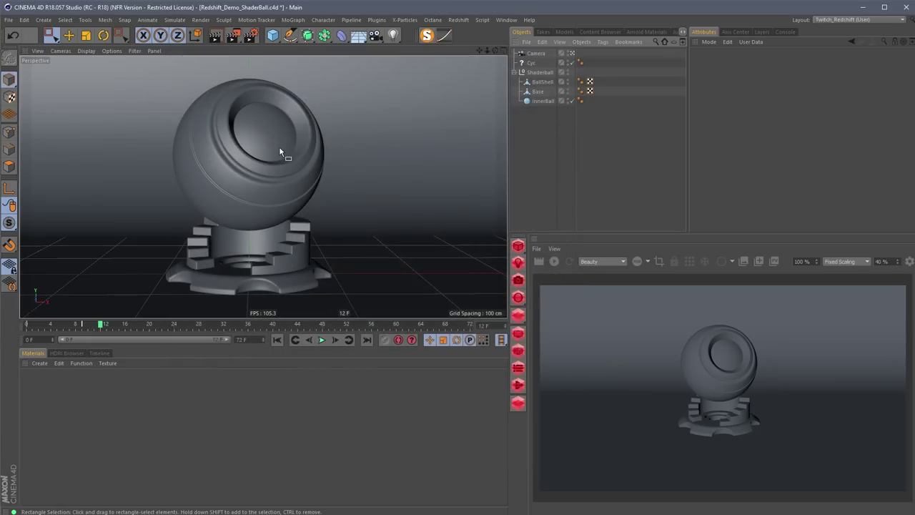
Open the Redshift IPR window, enlarge it to inspect its controls, and close it.
{"action": "left_click", "coordinate": [459, 19]}
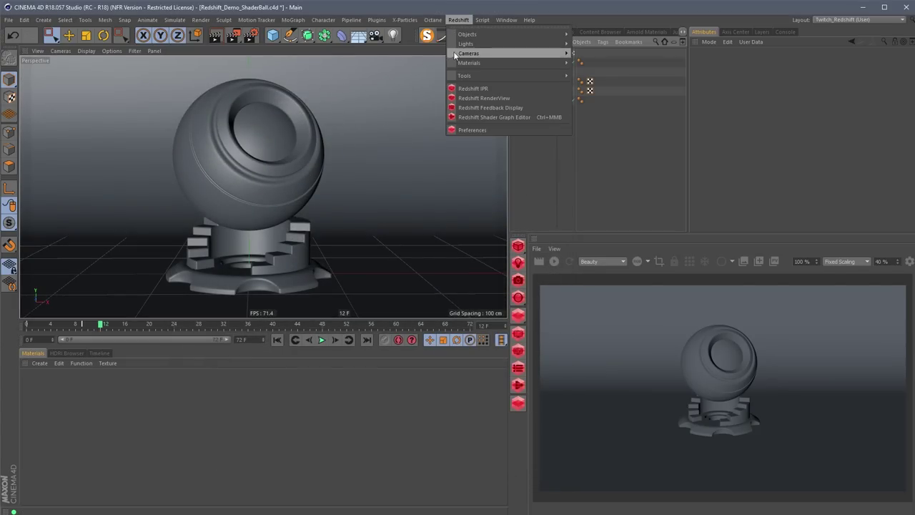
{"action": "left_click", "coordinate": [538, 90]}
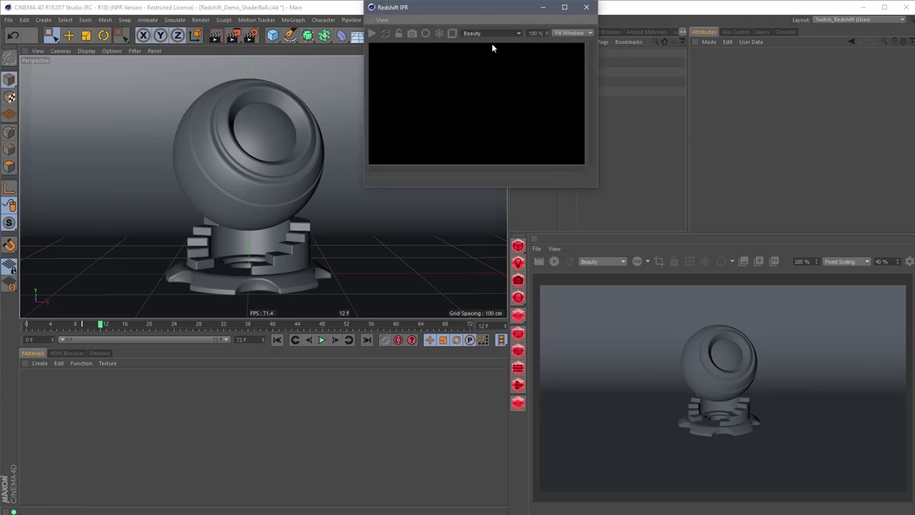
{"action": "left_click_drag", "start_coordinate": [482, 7], "coordinate": [333, 160]}
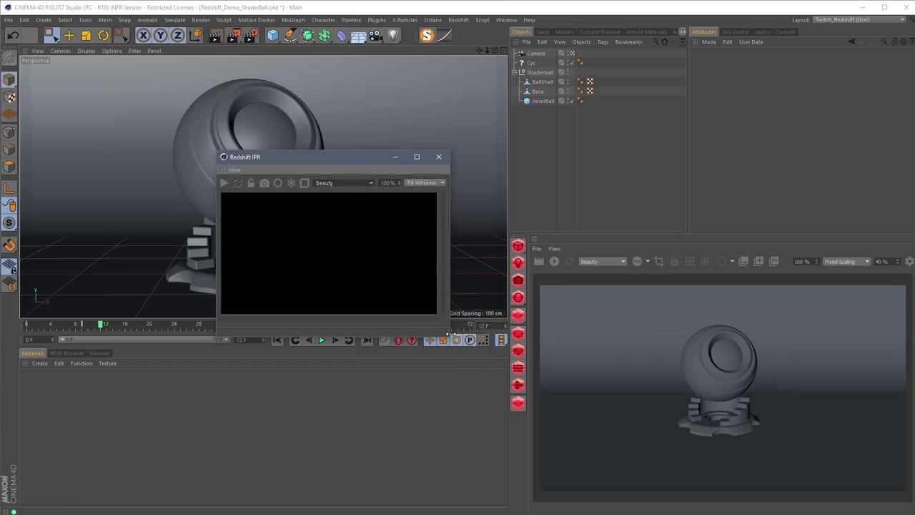
{"action": "left_click_drag", "start_coordinate": [448, 331], "coordinate": [641, 449]}
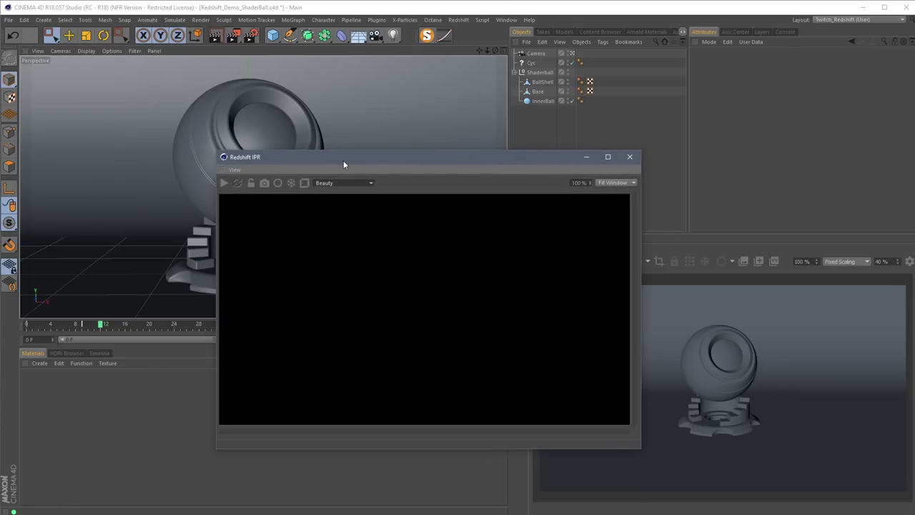
{"action": "left_click_drag", "start_coordinate": [516, 165], "coordinate": [386, 190]}
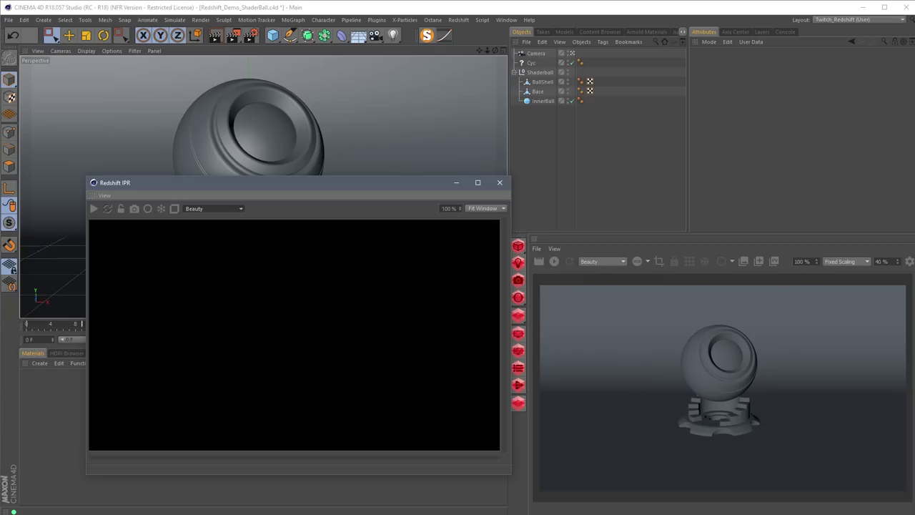
{"action": "left_click_drag", "start_coordinate": [312, 186], "coordinate": [455, 183]}
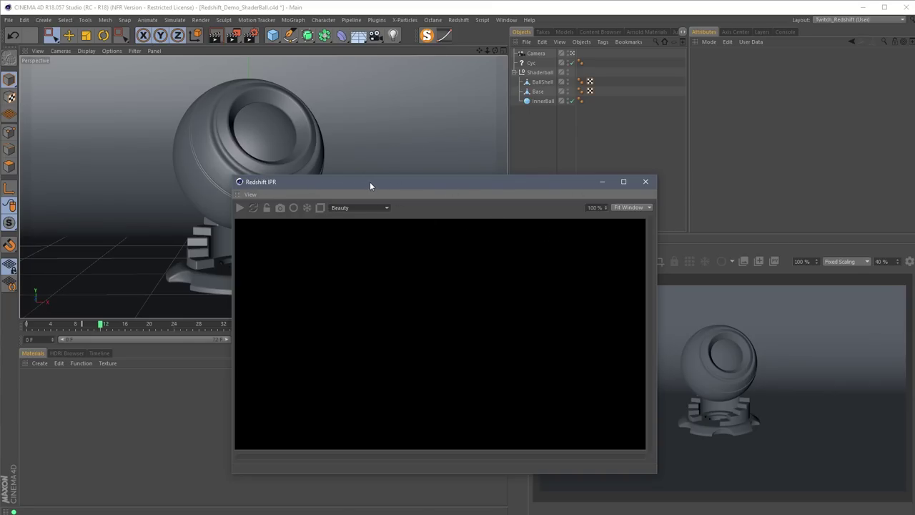
{"action": "left_click_drag", "start_coordinate": [367, 186], "coordinate": [381, 169]}
{"action": "left_click", "coordinate": [592, 159]}
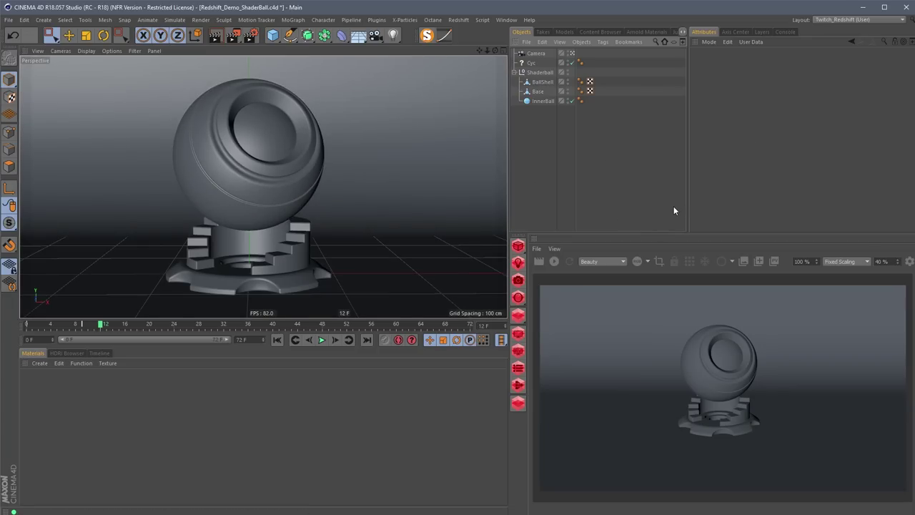
Start the interactive render in the Redshift RenderView and check the progressive rendering settings while orbiting the viewport.
{"action": "left_click", "coordinate": [558, 262]}
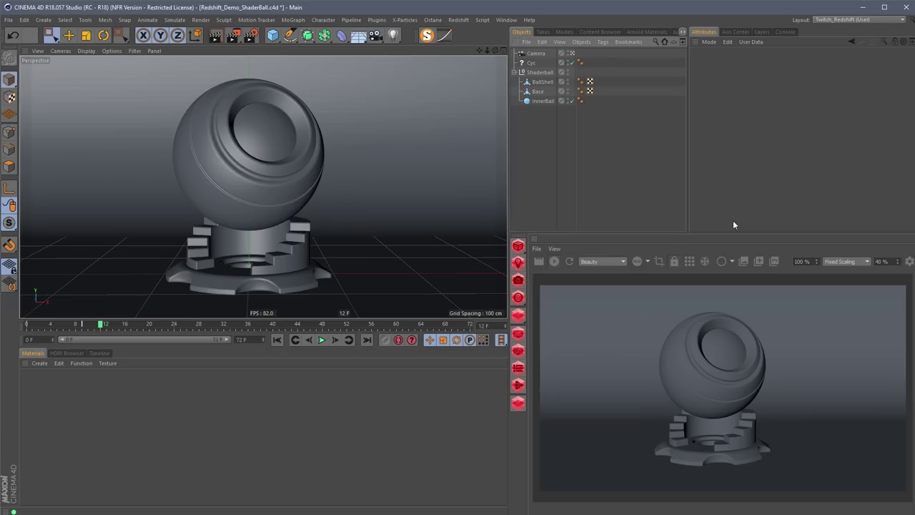
{"action": "left_click", "coordinate": [249, 35]}
{"action": "left_click_drag", "start_coordinate": [414, 65], "coordinate": [347, 76]}
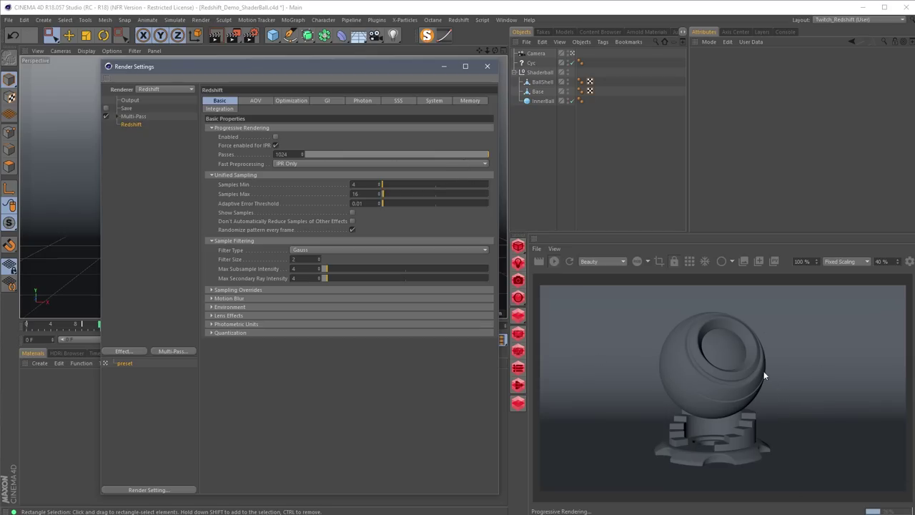
{"action": "left_click_drag", "start_coordinate": [379, 70], "coordinate": [620, 137]}
{"action": "left_click_drag", "start_coordinate": [467, 138], "coordinate": [335, 299]}
{"action": "left_click_drag", "start_coordinate": [495, 310], "coordinate": [426, 460]}
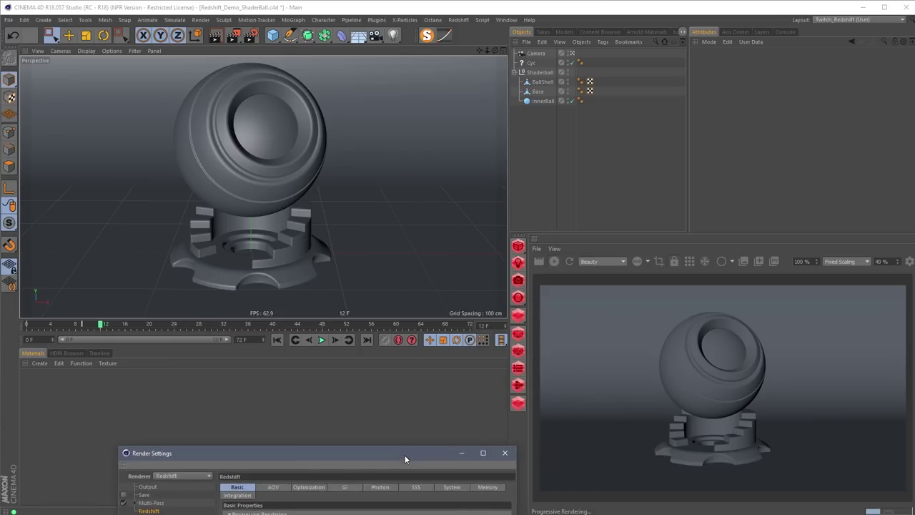
{"action": "left_click_drag", "start_coordinate": [259, 186], "coordinate": [314, 236], "text": "alt"}
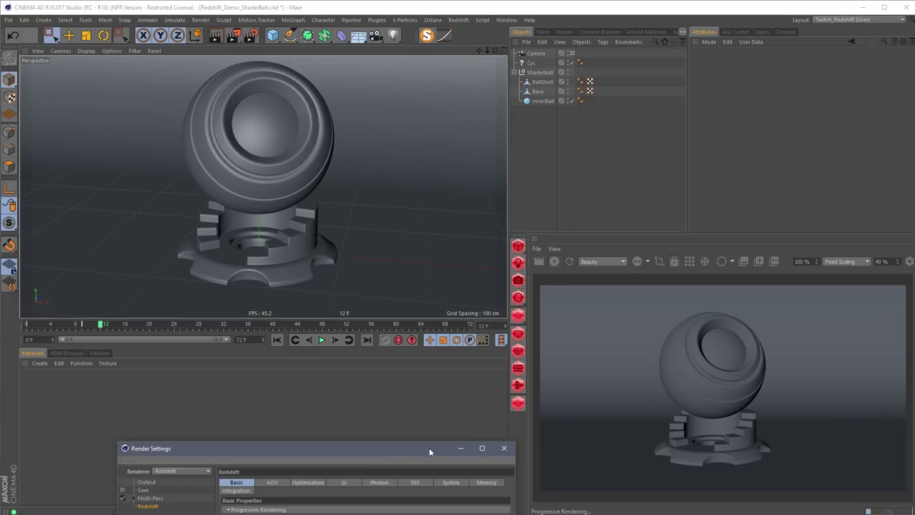
{"action": "left_click", "coordinate": [504, 448]}
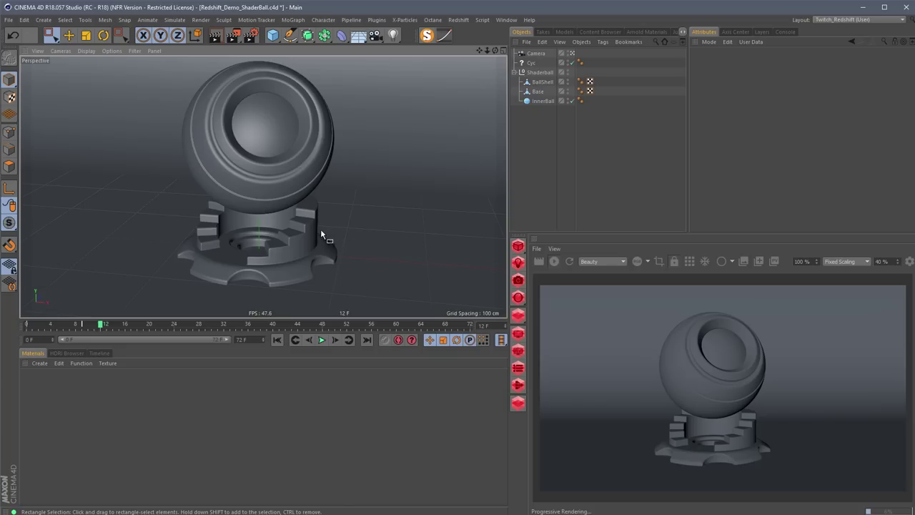
Unfreeze the interactive render and orbit around the shader ball to update the rendered view.
{"action": "left_click_drag", "start_coordinate": [303, 232], "coordinate": [329, 247], "text": "alt"}
{"action": "left_click", "coordinate": [554, 263]}
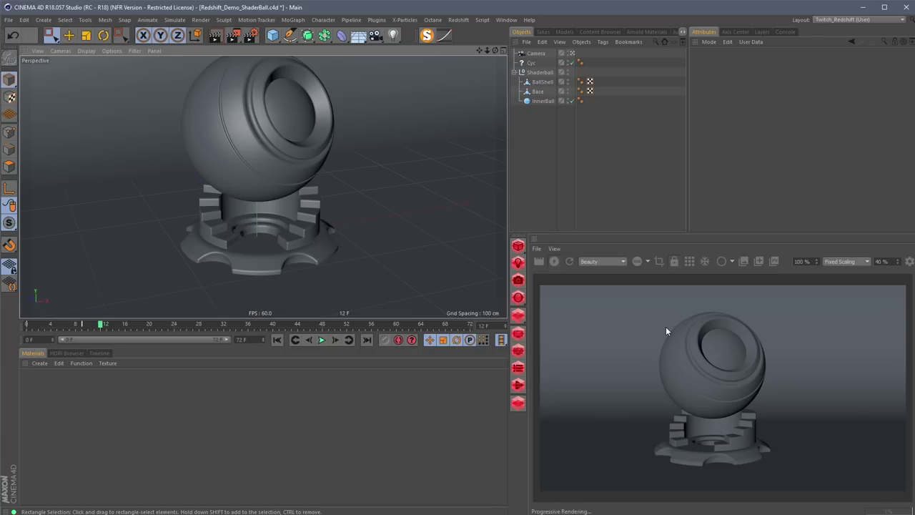
{"action": "left_click", "coordinate": [705, 262]}
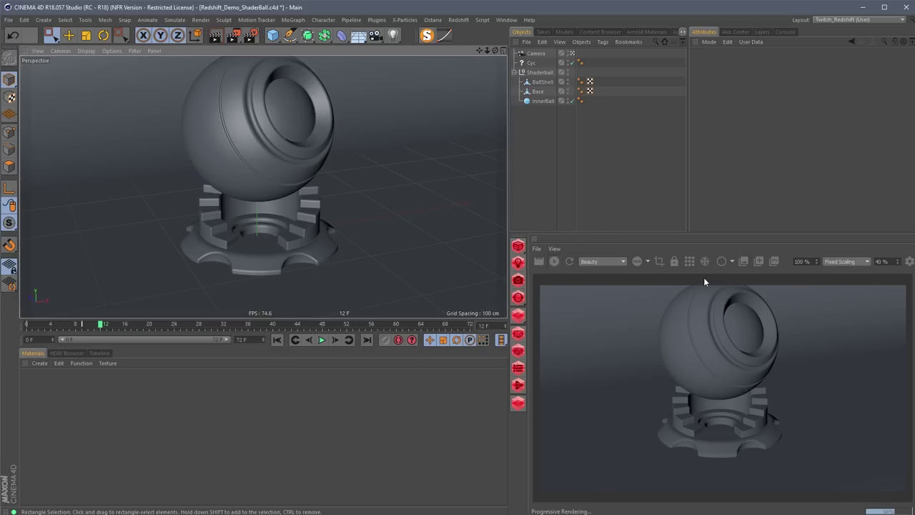
{"action": "left_click_drag", "start_coordinate": [472, 205], "coordinate": [364, 198], "text": "alt"}
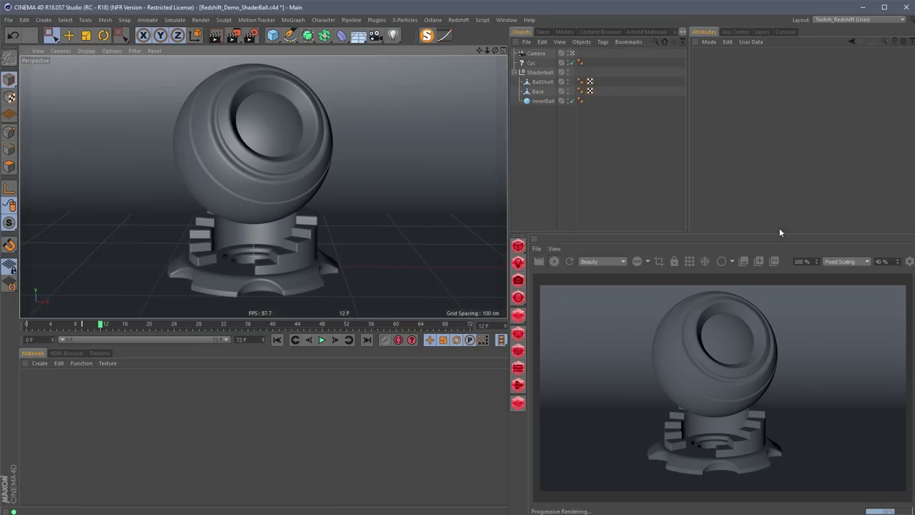
{"action": "left_click_drag", "start_coordinate": [260, 213], "coordinate": [330, 236], "text": "alt"}
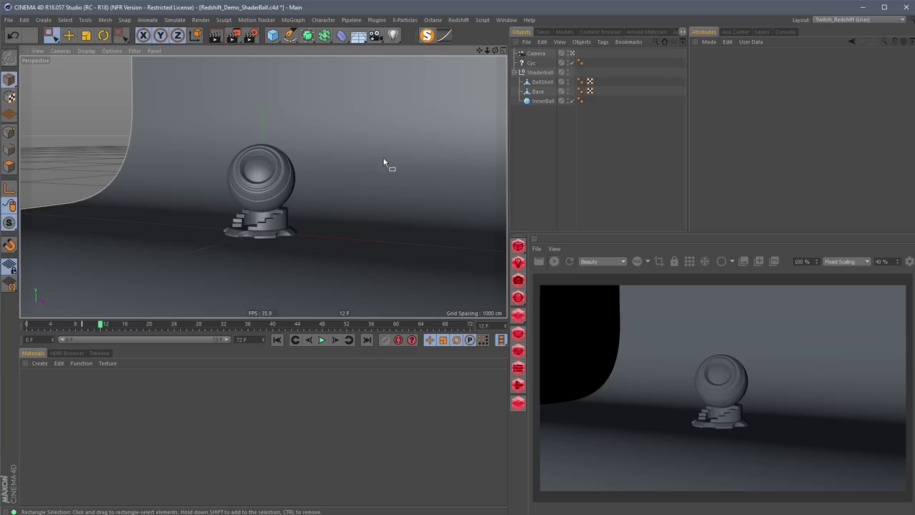
Set the number of progressive rendering passes to 128 in the Redshift render settings.
{"action": "left_click", "coordinate": [250, 35]}
{"action": "left_click_drag", "start_coordinate": [363, 238], "coordinate": [359, 66]}
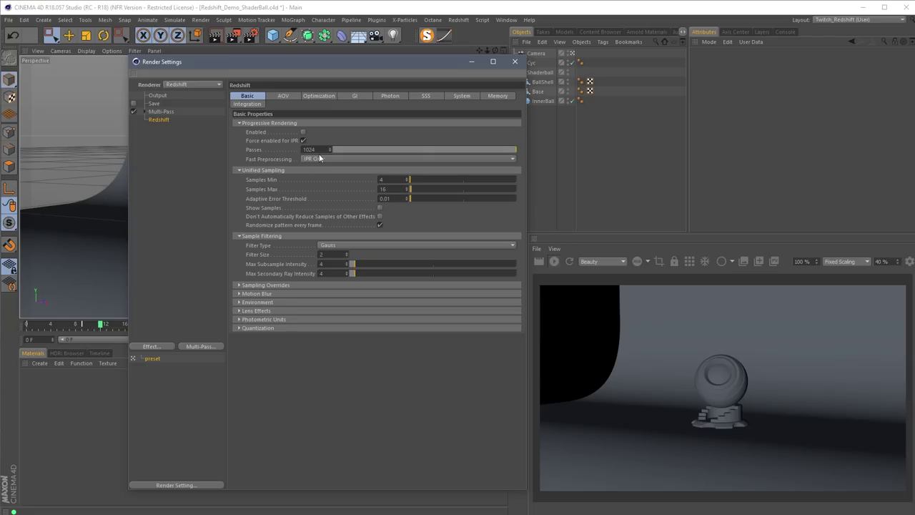
{"action": "left_click_drag", "start_coordinate": [318, 150], "coordinate": [263, 152]}
{"action": "type", "text": "128"}
{"action": "key", "text": "Return"}
{"action": "left_click_drag", "start_coordinate": [441, 64], "coordinate": [459, 278]}
Orbit and zoom around the shader ball to examine how the interactive render updates.
{"action": "left_click_drag", "start_coordinate": [351, 223], "coordinate": [246, 159], "text": "alt"}
{"action": "right_click_drag", "start_coordinate": [246, 158], "coordinate": [334, 188], "text": "alt"}
{"action": "left_click_drag", "start_coordinate": [334, 188], "coordinate": [307, 210], "text": "alt"}
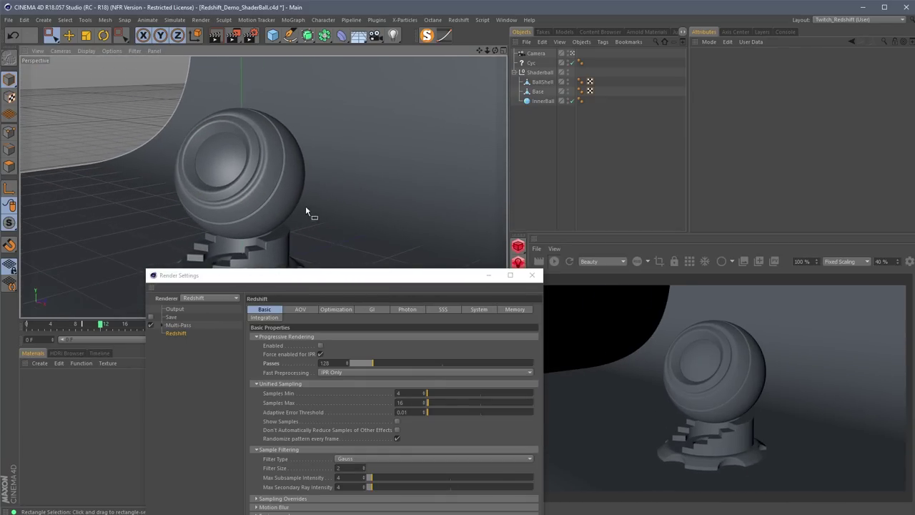
{"action": "right_click_drag", "start_coordinate": [306, 210], "coordinate": [300, 193], "text": "alt"}
{"action": "mouse_move", "coordinate": [348, 207]}
{"action": "left_mouse_down", "text": "alt"}
{"action": "mouse_move", "coordinate": [329, 196]}
{"action": "mouse_move", "coordinate": [344, 211]}
{"action": "mouse_move", "coordinate": [362, 206]}
{"action": "left_mouse_up", "text": "alt"}
{"action": "left_click_drag", "start_coordinate": [362, 278], "coordinate": [365, 79]}
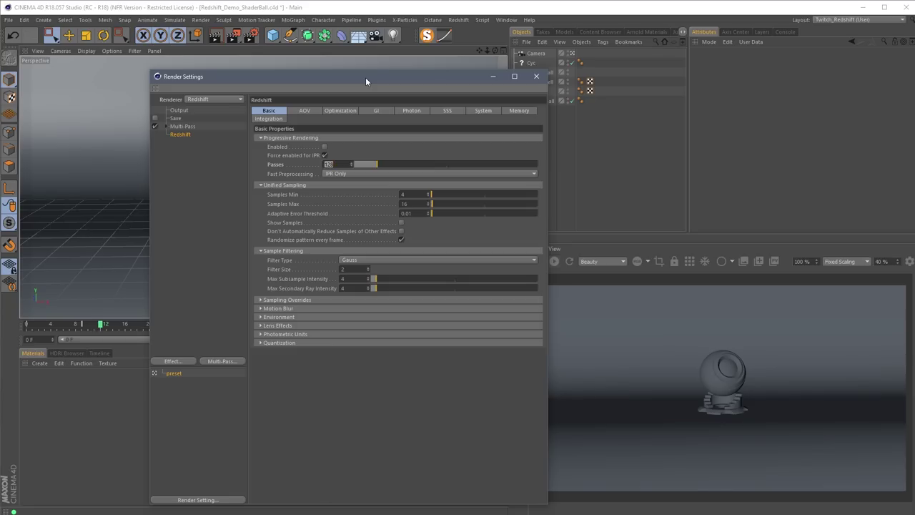
{"action": "mouse_move", "coordinate": [365, 77]}
{"action": "left_mouse_down"}
{"action": "mouse_move", "coordinate": [391, 69]}
{"action": "mouse_move", "coordinate": [371, 73]}
{"action": "left_mouse_up"}
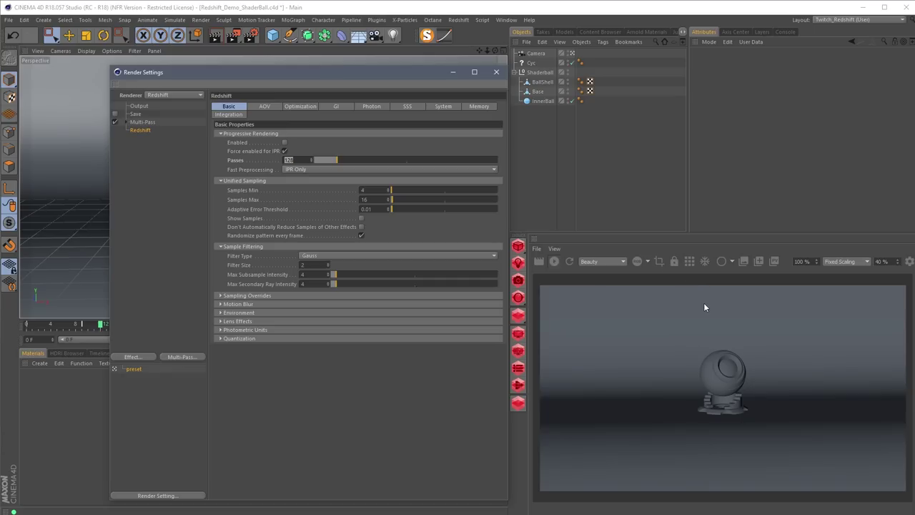
Switch the interactive render to bucket rendering and raise Samples Min to 325 and Samples Max to 832.
{"action": "left_click", "coordinate": [691, 263]}
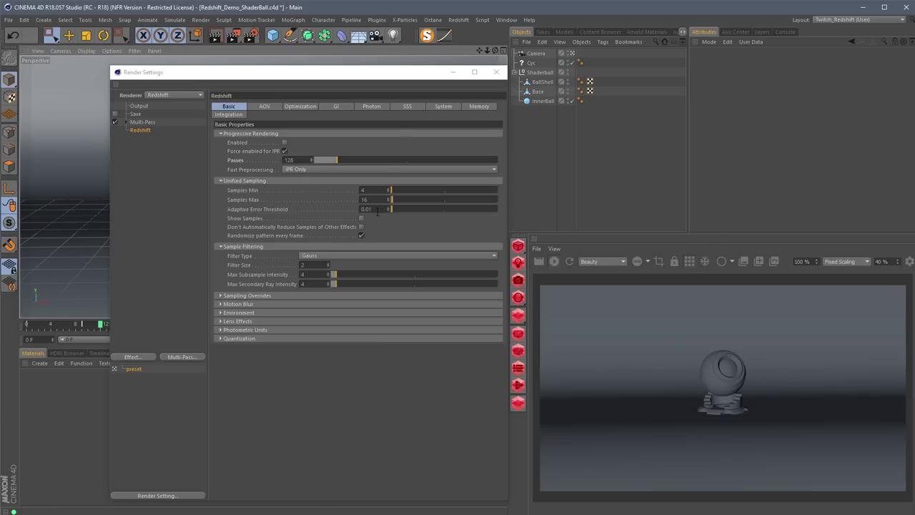
{"action": "left_click_drag", "start_coordinate": [423, 198], "coordinate": [490, 224]}
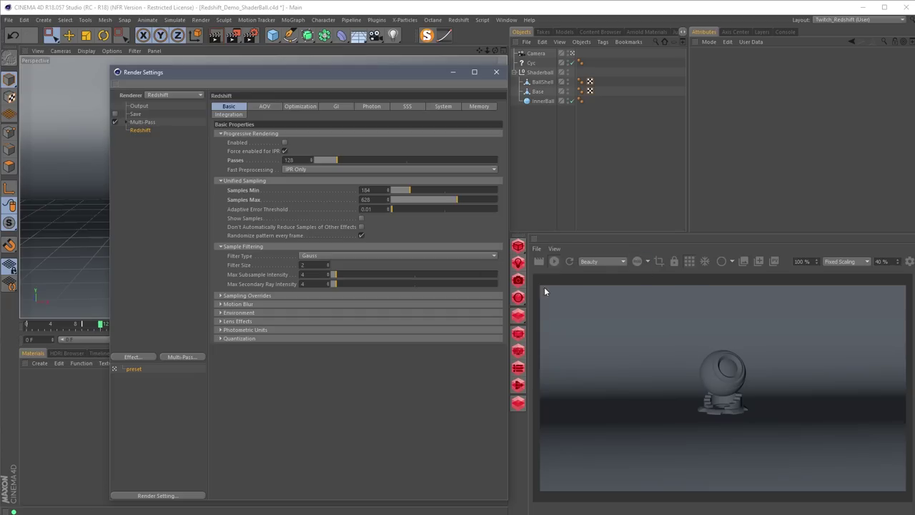
{"action": "left_click", "coordinate": [440, 190]}
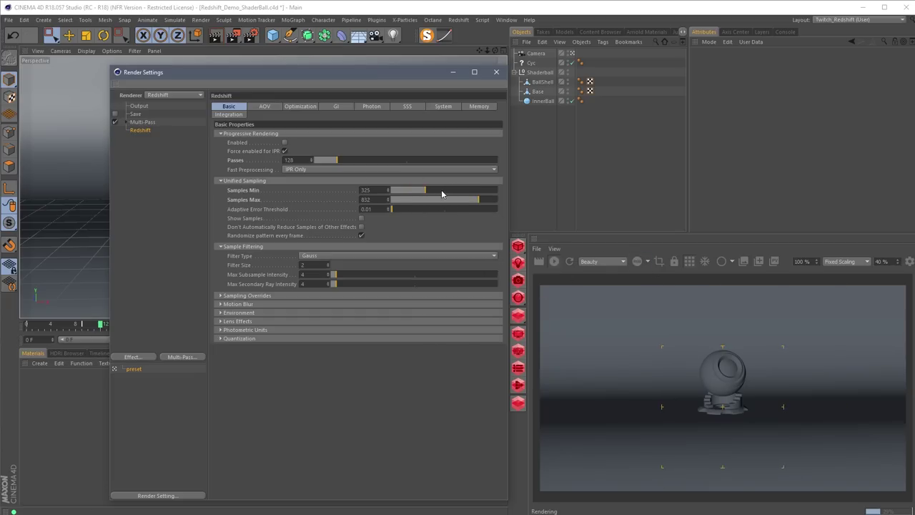
Raise Samples Min to 479 and return the interactive render to progressive rendering.
{"action": "left_click", "coordinate": [478, 199]}
{"action": "left_click", "coordinate": [690, 266]}
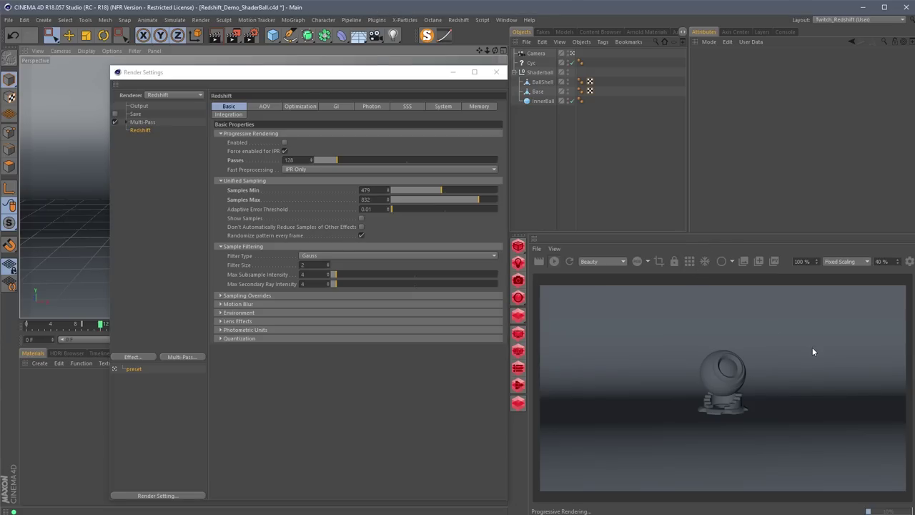
{"action": "left_click_drag", "start_coordinate": [349, 72], "coordinate": [363, 282]}
{"action": "scroll", "coordinate": [251, 208], "scroll_direction": "up", "scroll_amount": 5}
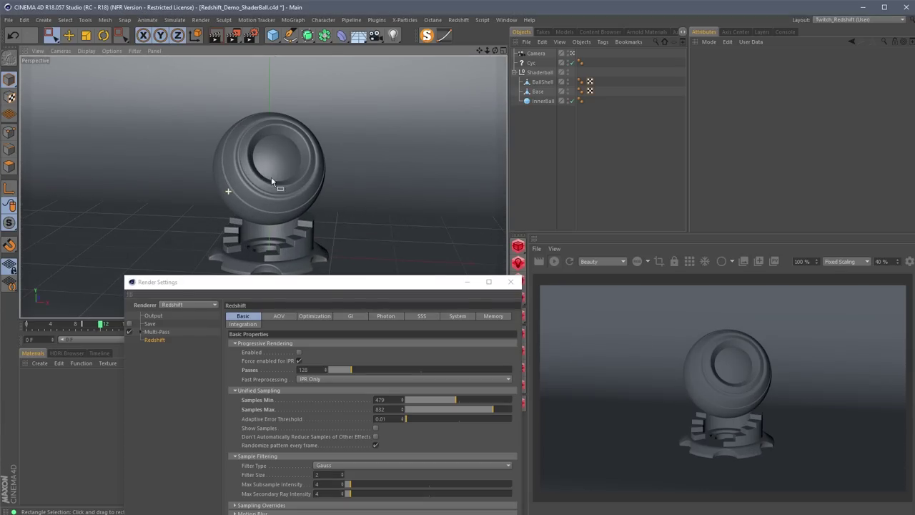
{"action": "left_click_drag", "start_coordinate": [271, 175], "coordinate": [321, 204], "text": "alt"}
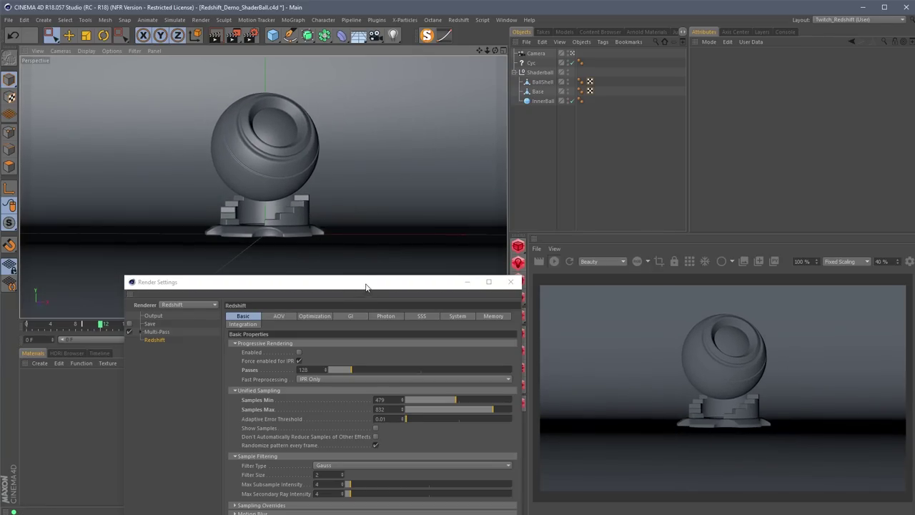
Close the render settings and orbit to a slightly raised front view of the shader ball.
{"action": "left_click_drag", "start_coordinate": [365, 282], "coordinate": [369, 101]}
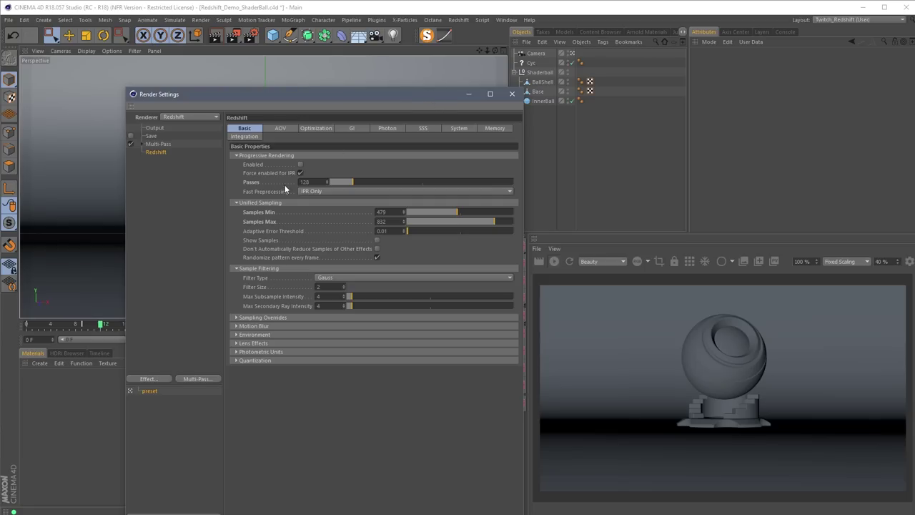
{"action": "left_click", "coordinate": [512, 94]}
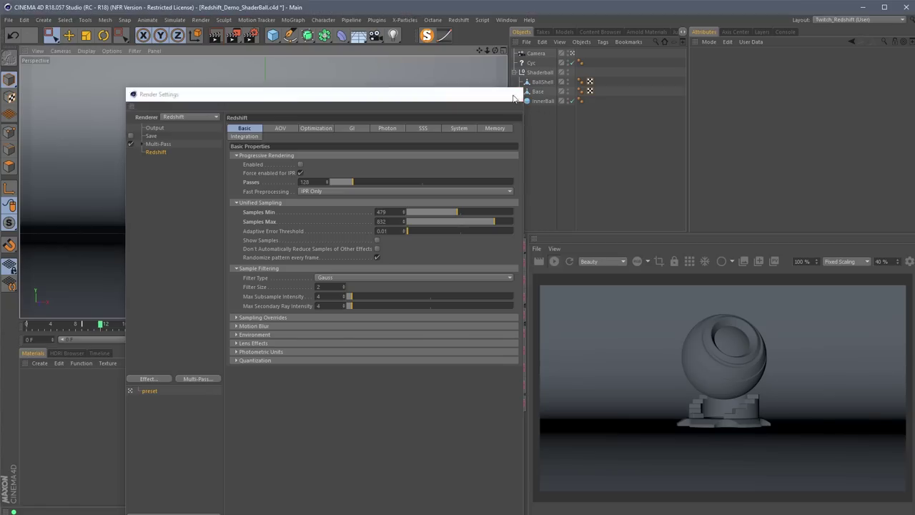
{"action": "mouse_move", "coordinate": [279, 222]}
{"action": "left_mouse_down", "text": "alt"}
{"action": "mouse_move", "coordinate": [286, 215]}
{"action": "mouse_move", "coordinate": [279, 225]}
{"action": "left_mouse_up", "text": "alt"}
{"action": "mouse_move", "coordinate": [351, 204]}
{"action": "left_mouse_down", "text": "alt"}
{"action": "mouse_move", "coordinate": [334, 212]}
{"action": "mouse_move", "coordinate": [343, 211]}
{"action": "left_mouse_up", "text": "alt"}
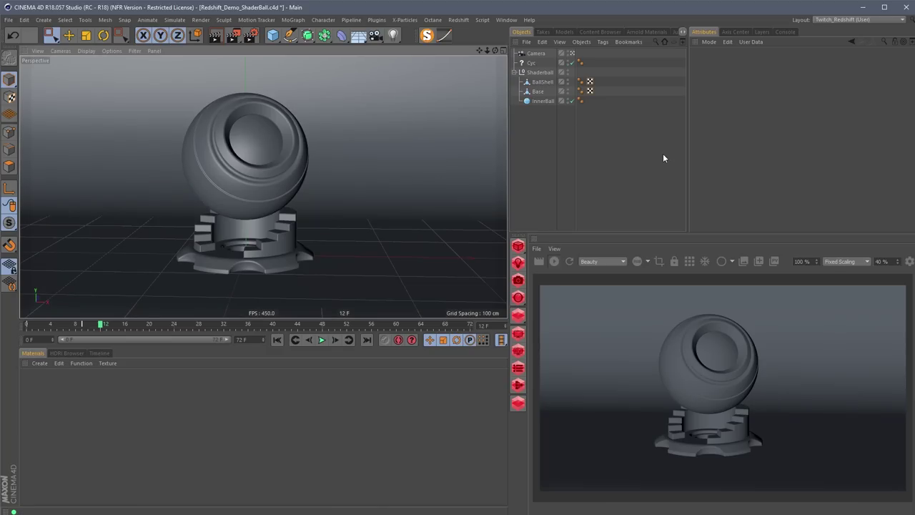
Add a Redshift Dome Light to the scene and hide the Cyc backdrop.
{"action": "left_click", "coordinate": [518, 263]}
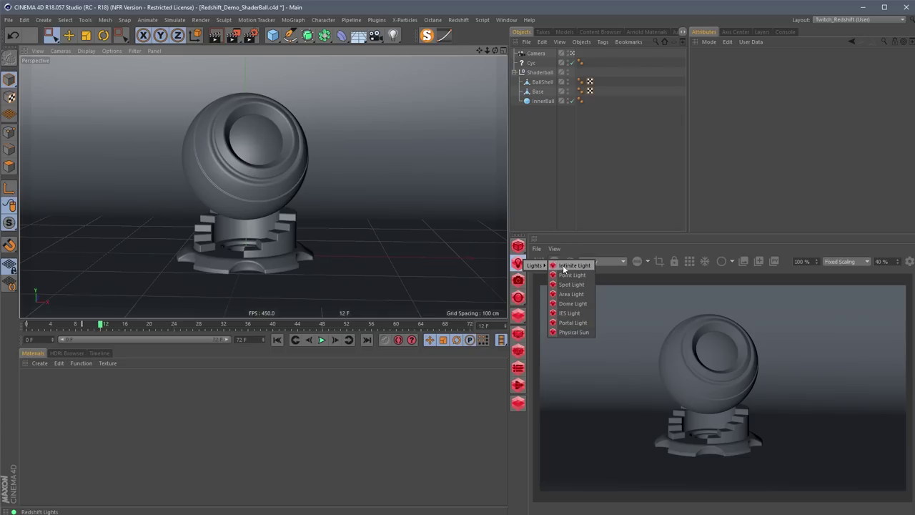
{"action": "left_click", "coordinate": [576, 305]}
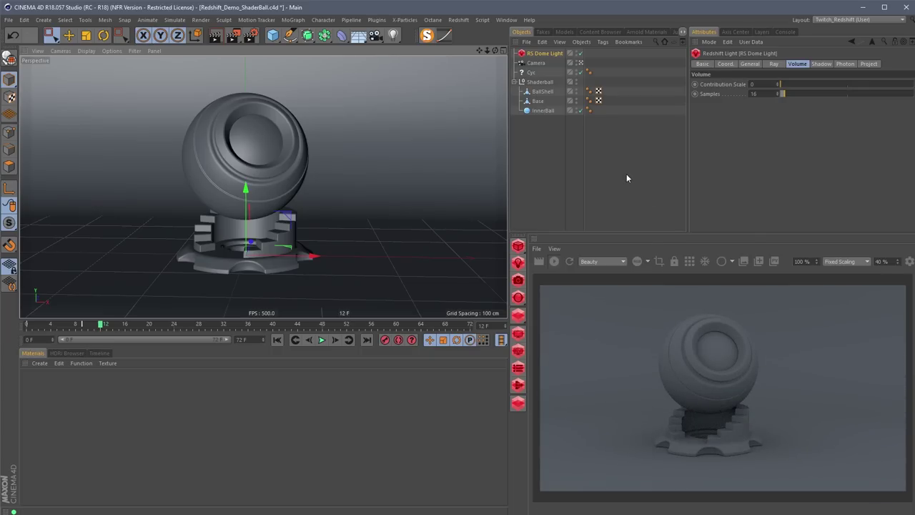
{"action": "left_click", "coordinate": [577, 72]}
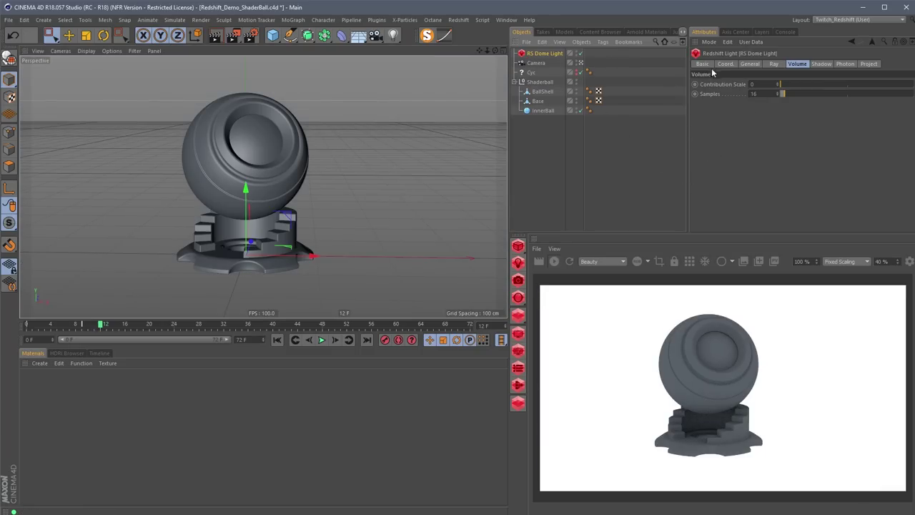
Review the dome light's general settings and add an HDRI Link tag to it.
{"action": "left_click", "coordinate": [750, 63]}
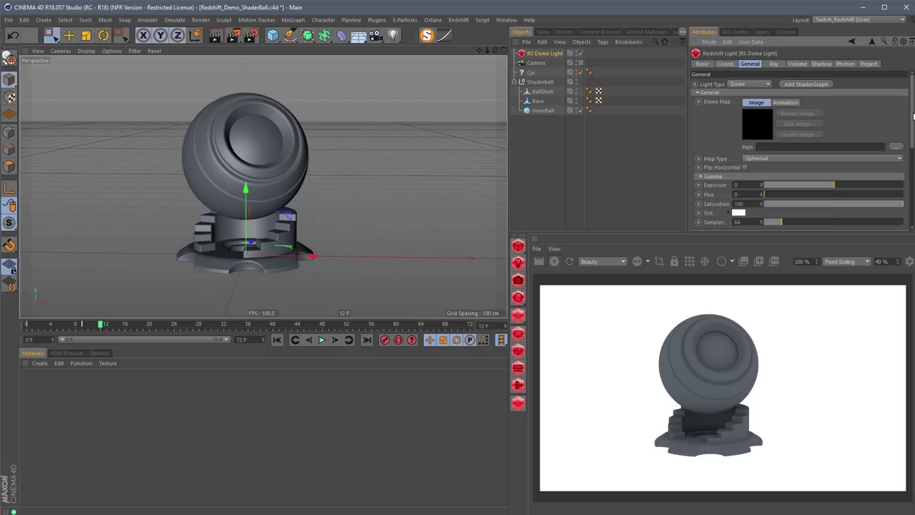
{"action": "scroll", "coordinate": [913, 116], "scroll_direction": "down", "scroll_amount": 3}
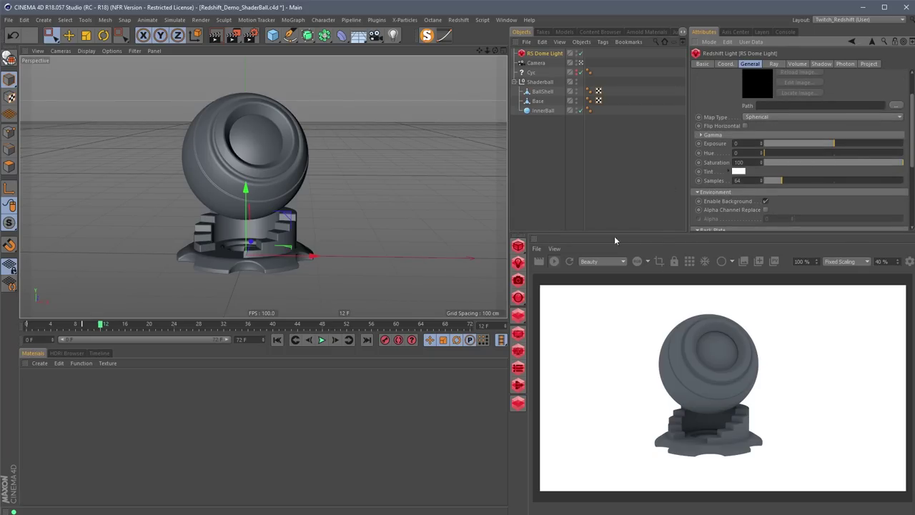
{"action": "scroll", "coordinate": [914, 118], "scroll_direction": "up", "scroll_amount": 3}
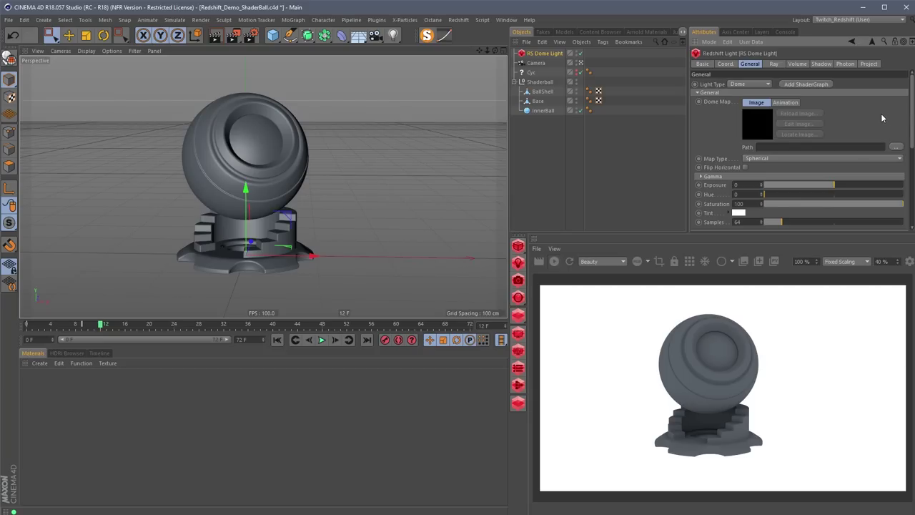
{"action": "left_click_drag", "start_coordinate": [912, 114], "coordinate": [912, 149]}
{"action": "scroll", "coordinate": [856, 125], "scroll_direction": "up", "scroll_amount": 5}
{"action": "left_click", "coordinate": [603, 41]}
{"action": "left_click", "coordinate": [635, 221]}
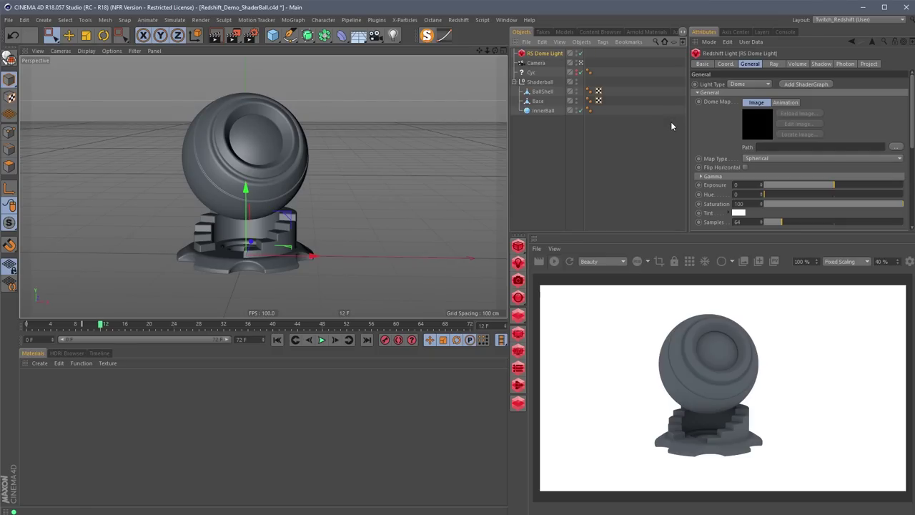
Link the RS Dome Light's Dome Map to its HDRI Link tag.
{"action": "key", "text": "Down"}
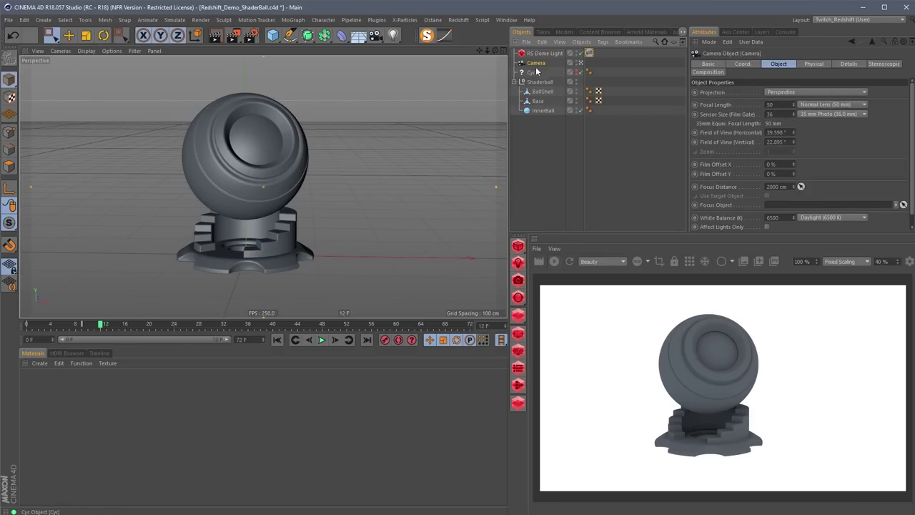
{"action": "key", "text": "Up"}
{"action": "left_click", "coordinate": [591, 55]}
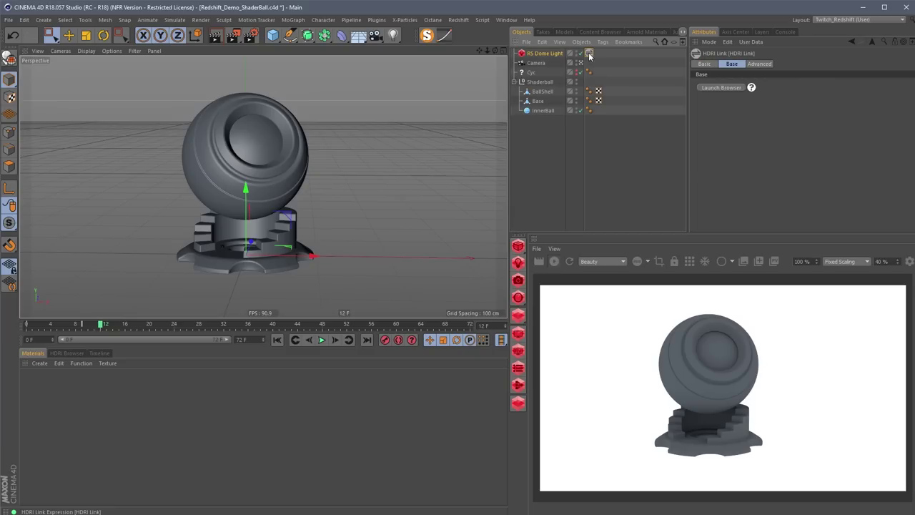
{"action": "left_click", "coordinate": [538, 56]}
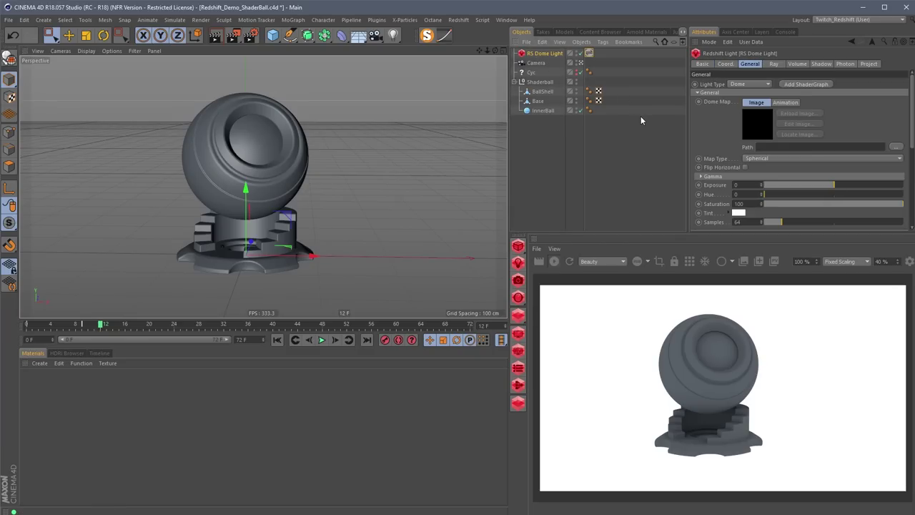
{"action": "left_click", "coordinate": [590, 54]}
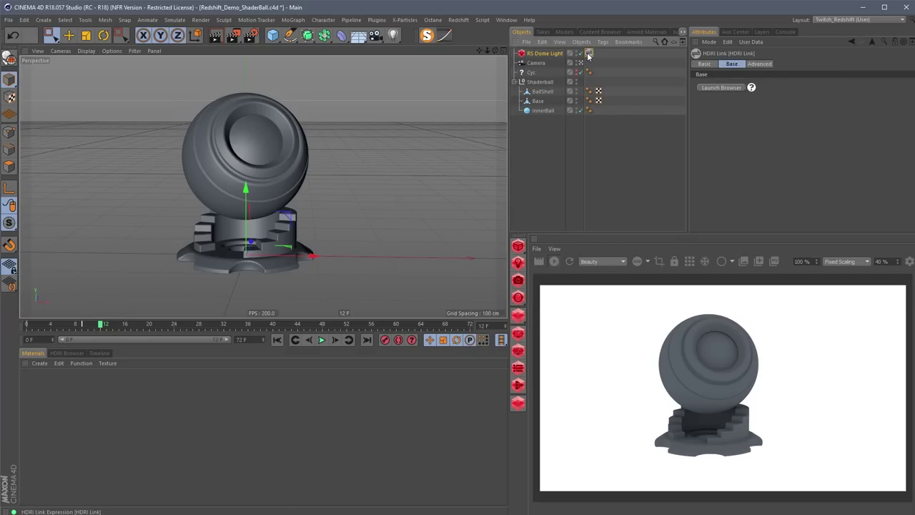
{"action": "left_click", "coordinate": [558, 55]}
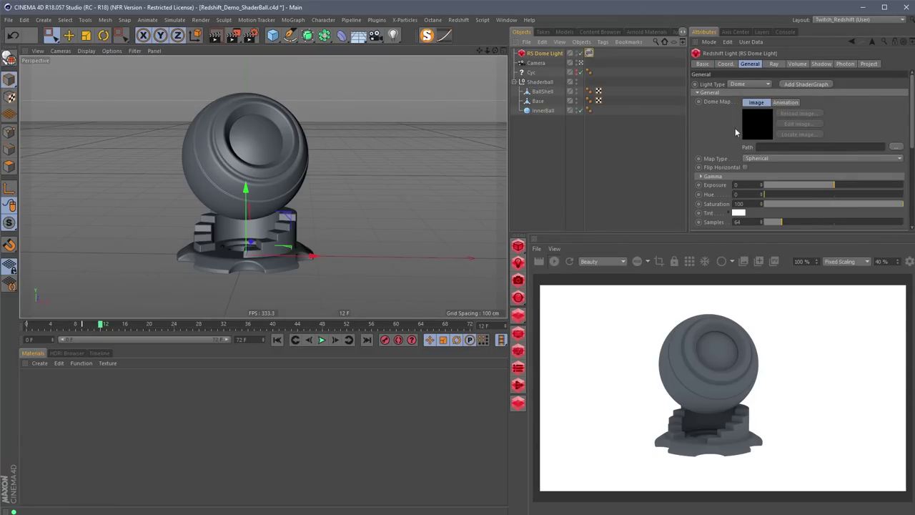
{"action": "left_click_drag", "start_coordinate": [718, 102], "coordinate": [591, 57]}
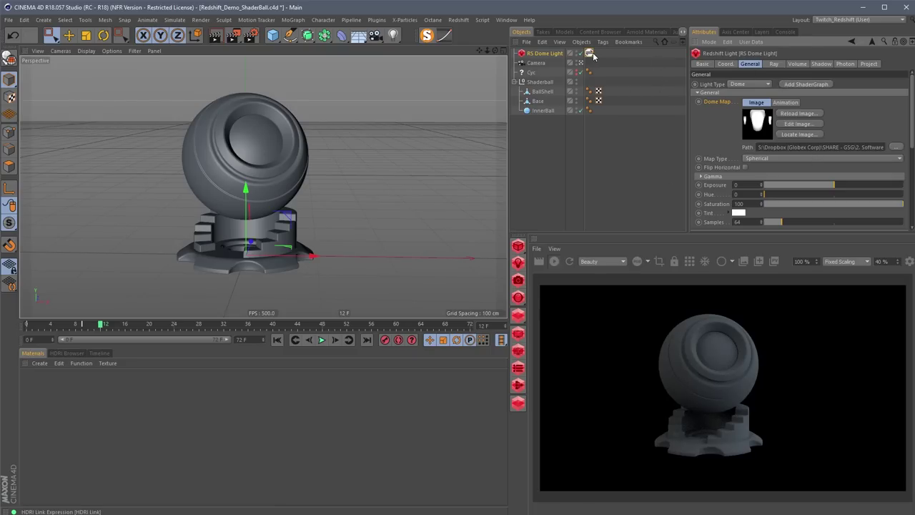
Set the resolution of the dome light's HDRI Link tag to Preview.
{"action": "left_click", "coordinate": [589, 53]}
{"action": "left_click", "coordinate": [760, 64]}
{"action": "left_click", "coordinate": [753, 102]}
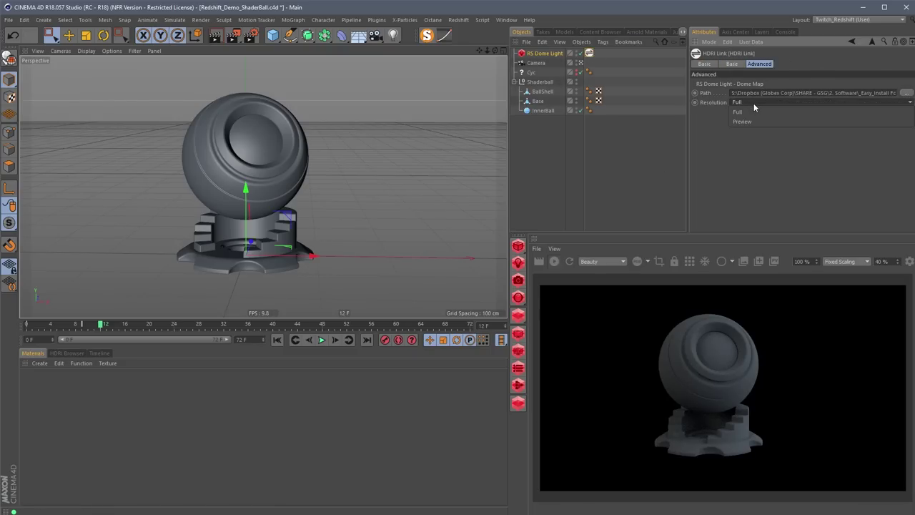
{"action": "left_click", "coordinate": [746, 122]}
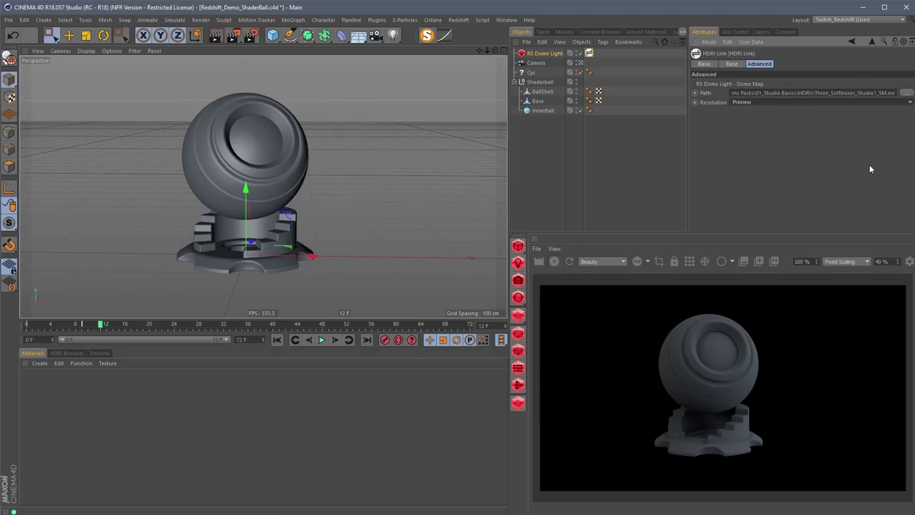
{"action": "left_click", "coordinate": [594, 54]}
{"action": "left_click", "coordinate": [589, 53]}
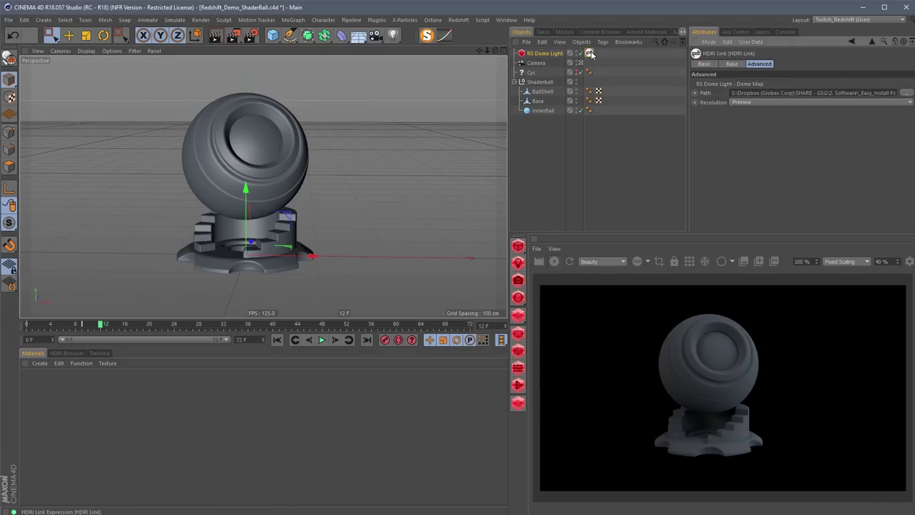
Show small HDRI thumbnails and load Concrete Office Outside from the Commercial Locations pack into the dome light.
{"action": "left_click", "coordinate": [67, 352]}
{"action": "left_click", "coordinate": [168, 372]}
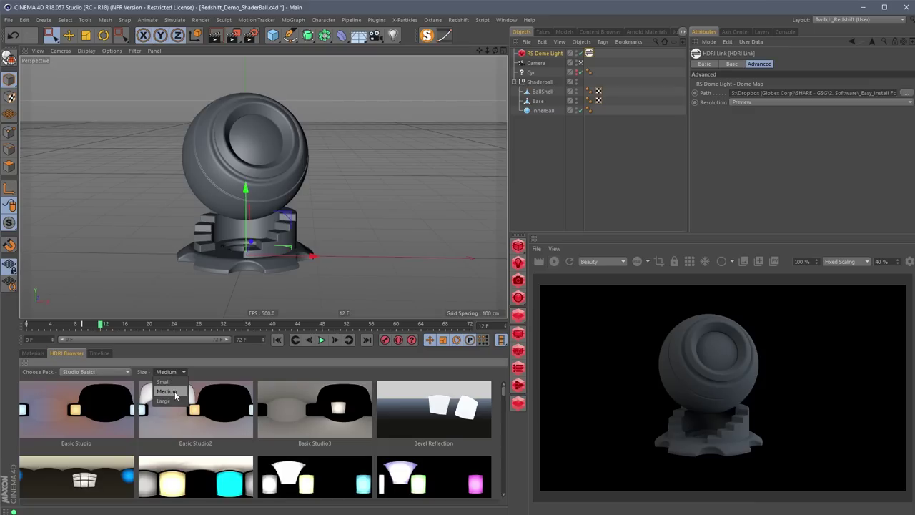
{"action": "left_click", "coordinate": [168, 383]}
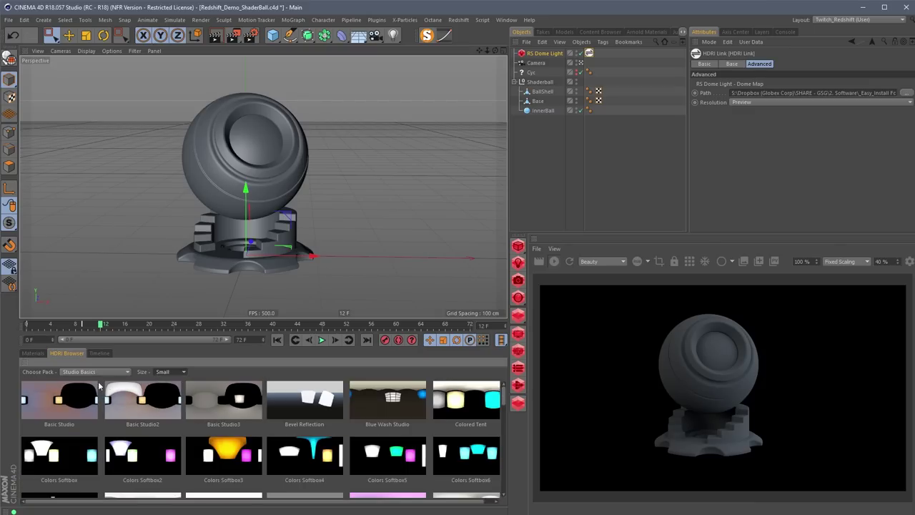
{"action": "left_click", "coordinate": [111, 372]}
{"action": "left_click", "coordinate": [89, 401]}
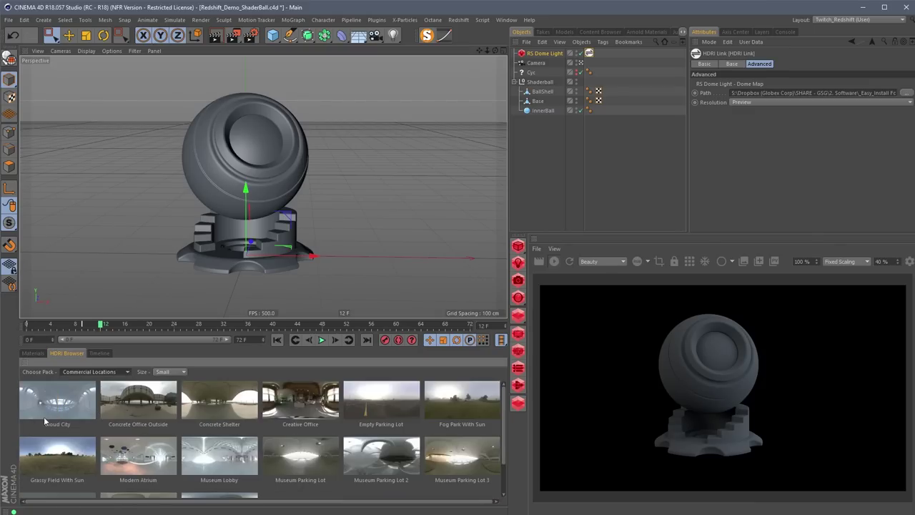
{"action": "left_click", "coordinate": [164, 404]}
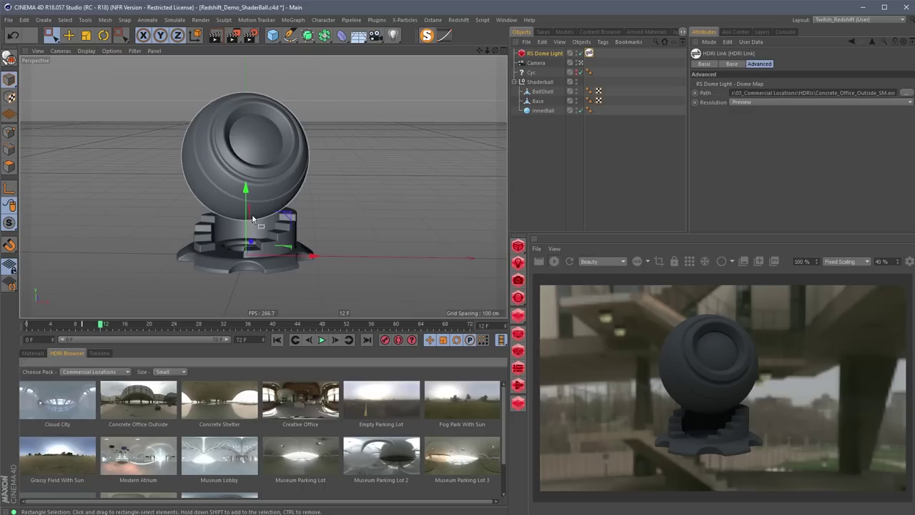
Set the RS Dome Light's exposure to 1 after checking the HDRI lighting from several angles.
{"action": "left_click_drag", "start_coordinate": [248, 247], "coordinate": [259, 250], "text": "alt"}
{"action": "left_click", "coordinate": [544, 55]}
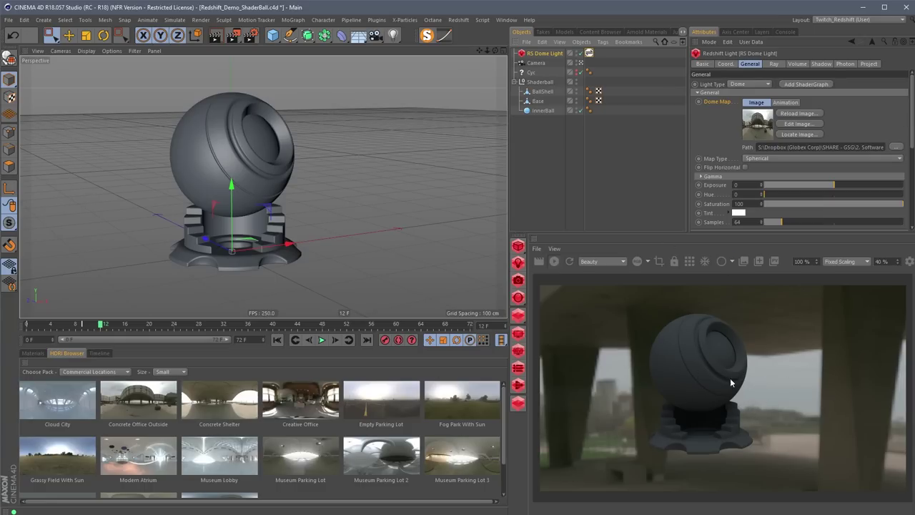
{"action": "left_click_drag", "start_coordinate": [398, 232], "coordinate": [296, 251], "text": "alt"}
{"action": "scroll", "coordinate": [266, 234], "scroll_direction": "down", "scroll_amount": 5}
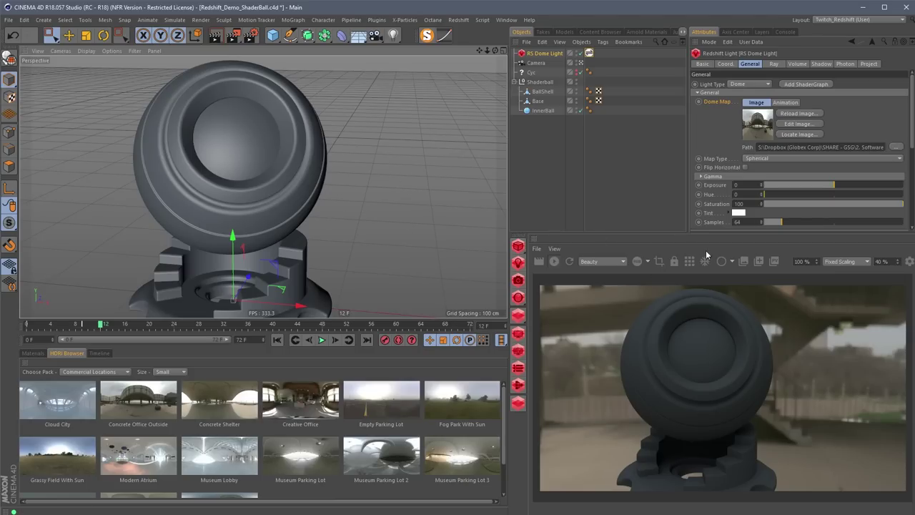
{"action": "left_click_drag", "start_coordinate": [361, 192], "coordinate": [296, 196], "text": "alt"}
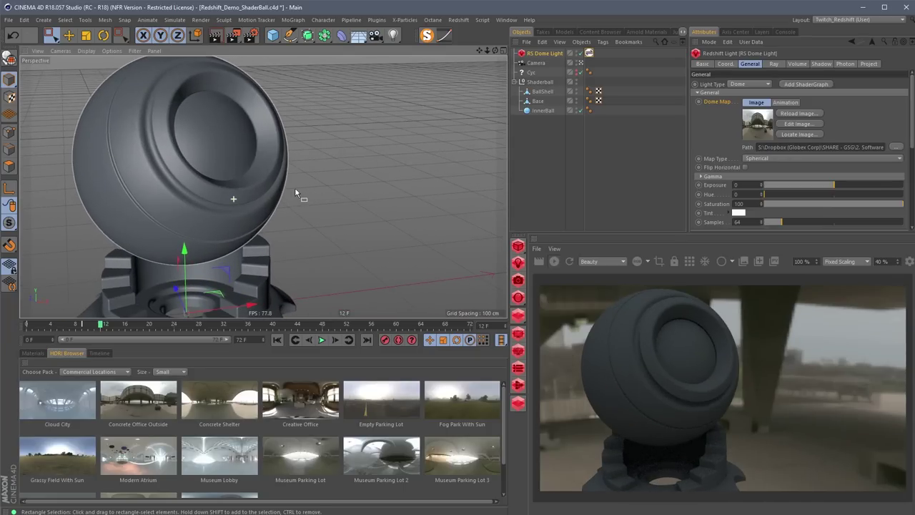
{"action": "mouse_move", "coordinate": [357, 204]}
{"action": "left_mouse_down", "text": "alt"}
{"action": "mouse_move", "coordinate": [380, 181]}
{"action": "mouse_move", "coordinate": [290, 193]}
{"action": "mouse_move", "coordinate": [435, 140]}
{"action": "left_mouse_up", "text": "alt"}
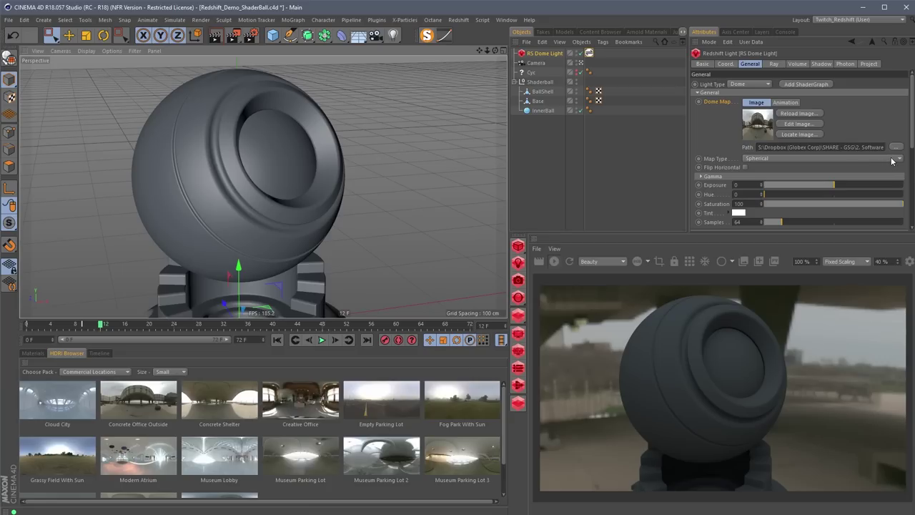
{"action": "scroll", "coordinate": [910, 133], "scroll_direction": "down", "scroll_amount": 2}
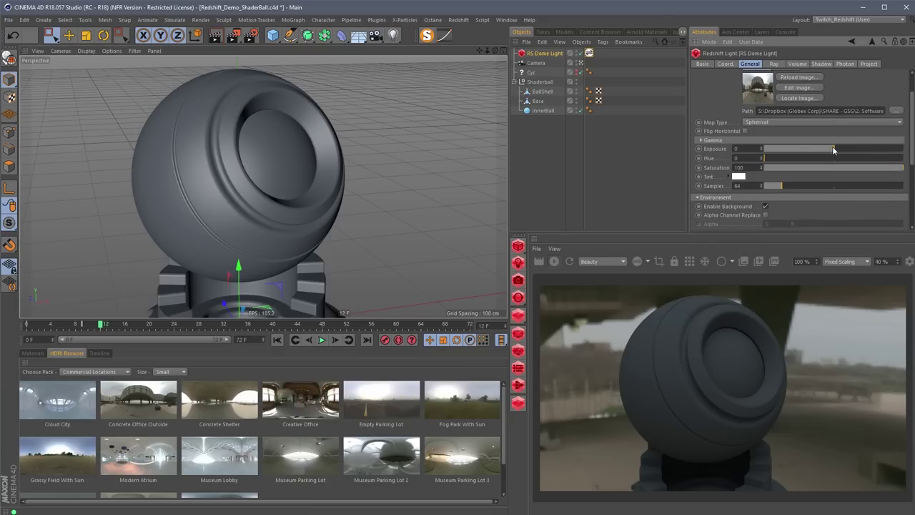
{"action": "left_click", "coordinate": [737, 148]}
{"action": "type", "text": "1"}
{"action": "key", "text": "Return"}
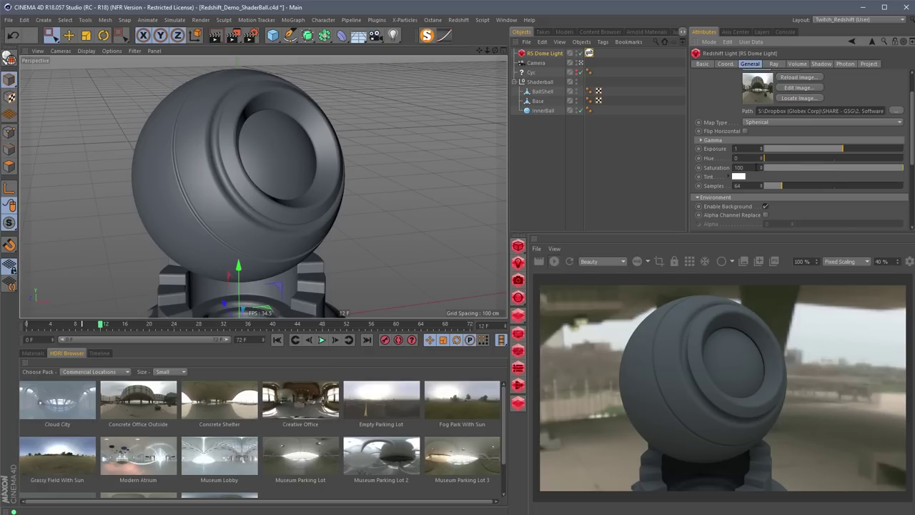
Set the RS Dome Light's saturation to 50 after checking the background from another angle.
{"action": "left_click", "coordinate": [740, 168]}
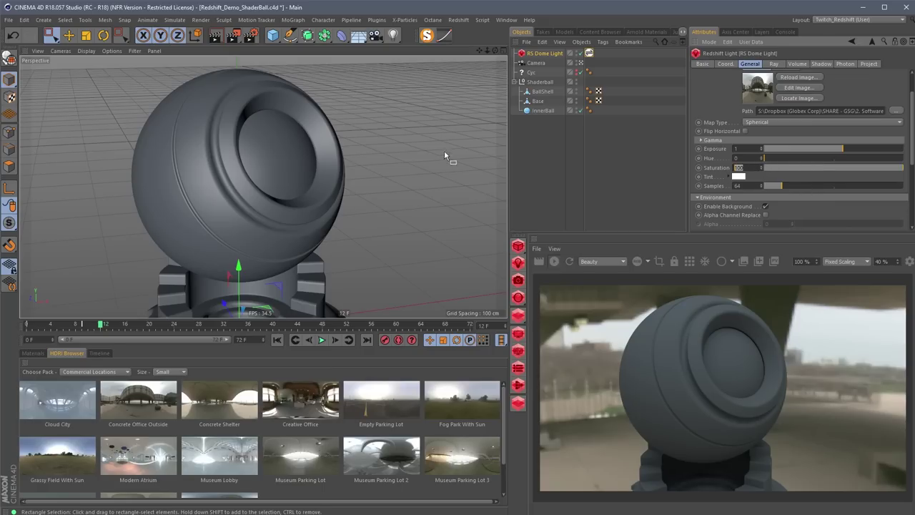
{"action": "left_click_drag", "start_coordinate": [429, 172], "coordinate": [390, 217], "text": "alt"}
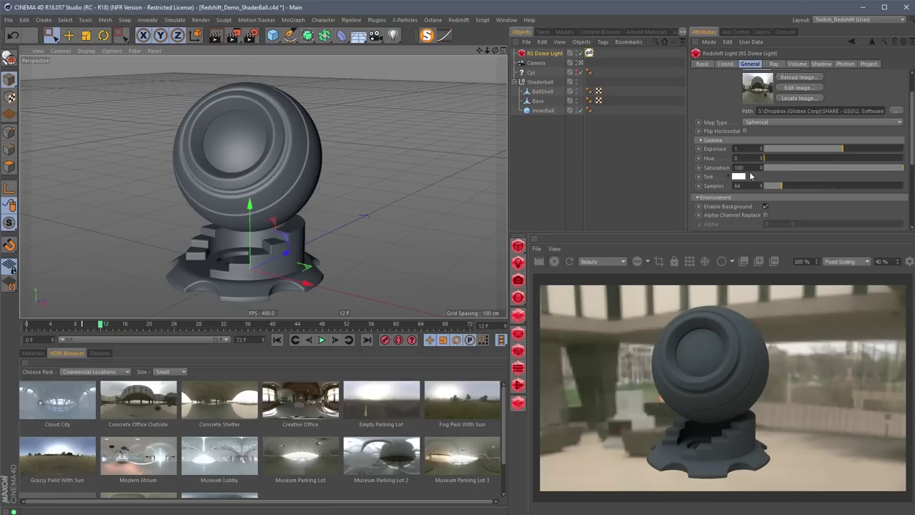
{"action": "left_click", "coordinate": [739, 167]}
{"action": "type", "text": "50"}
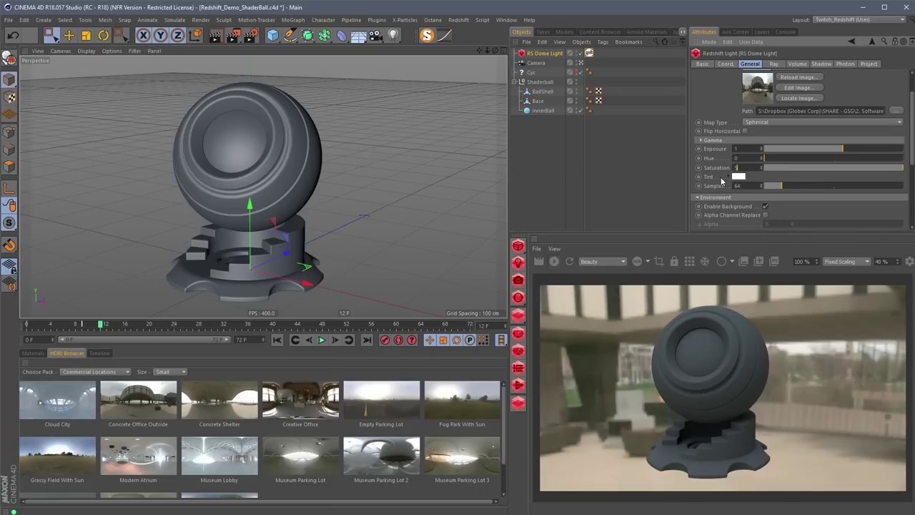
{"action": "key", "text": "Return"}
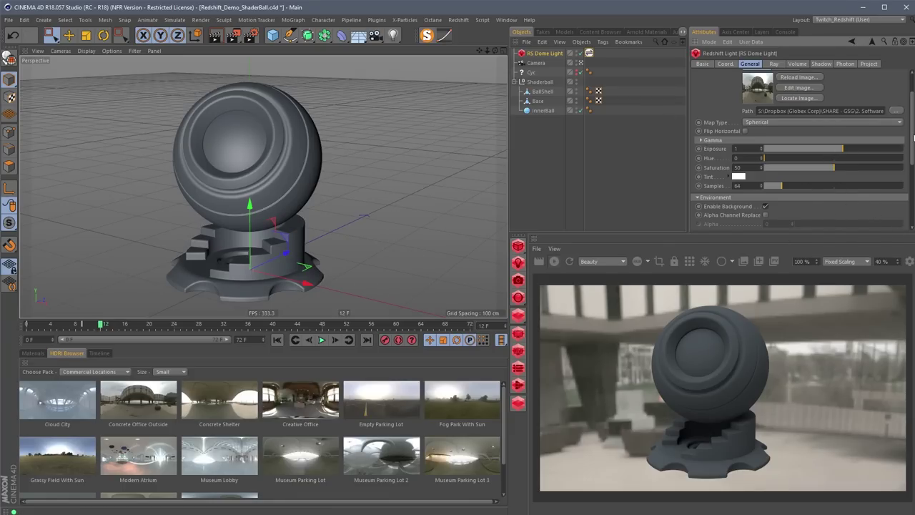
Try the dome light with its environment background disabled, and enable the background again.
{"action": "scroll", "coordinate": [913, 137], "scroll_direction": "down", "scroll_amount": 1}
{"action": "left_click", "coordinate": [766, 172]}
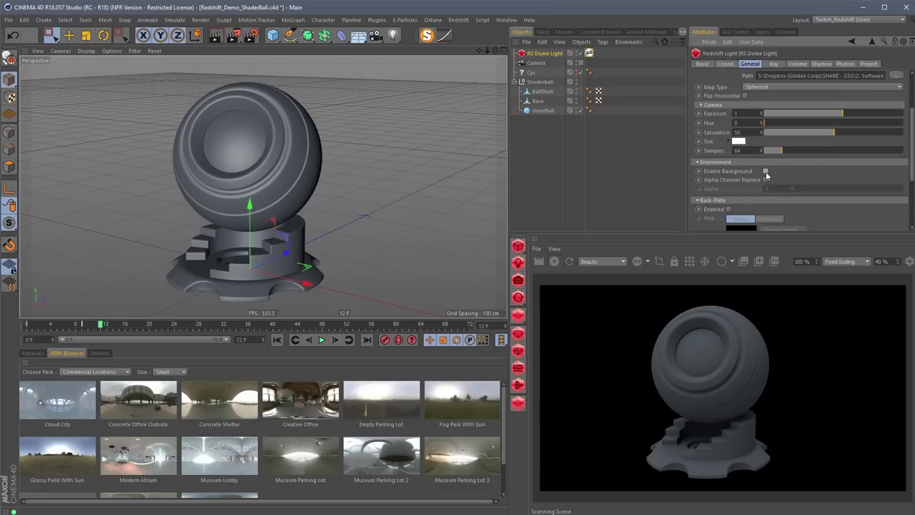
{"action": "left_click", "coordinate": [766, 172]}
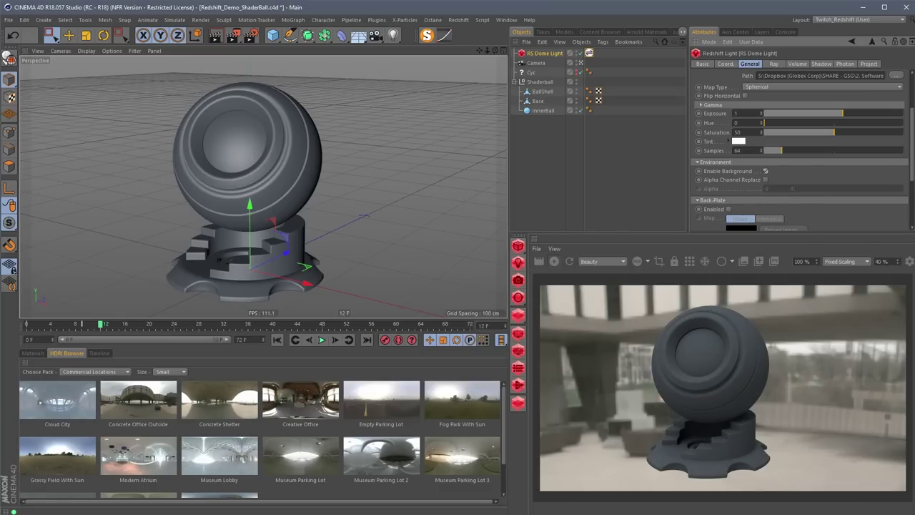
Try enabling the dome light's back-plate, look over its options, and disable it again.
{"action": "scroll", "coordinate": [913, 185], "scroll_direction": "down", "scroll_amount": 3}
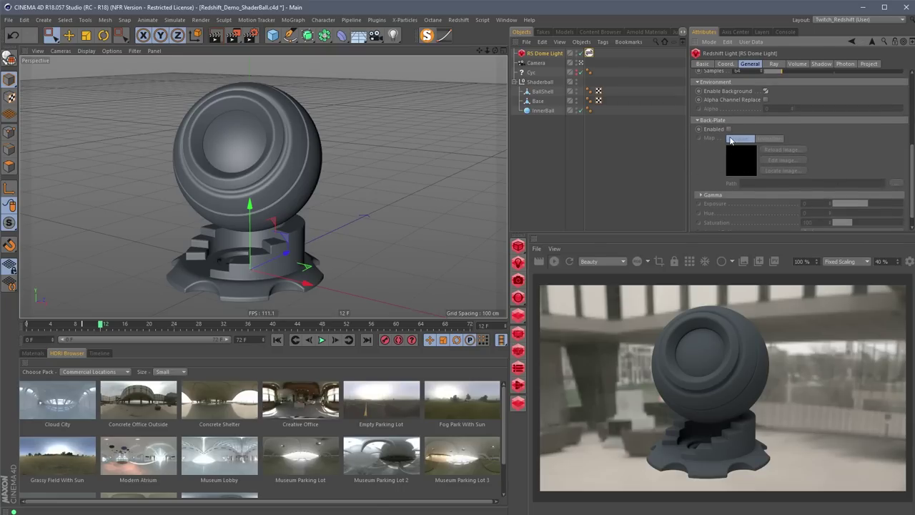
{"action": "left_click", "coordinate": [728, 129]}
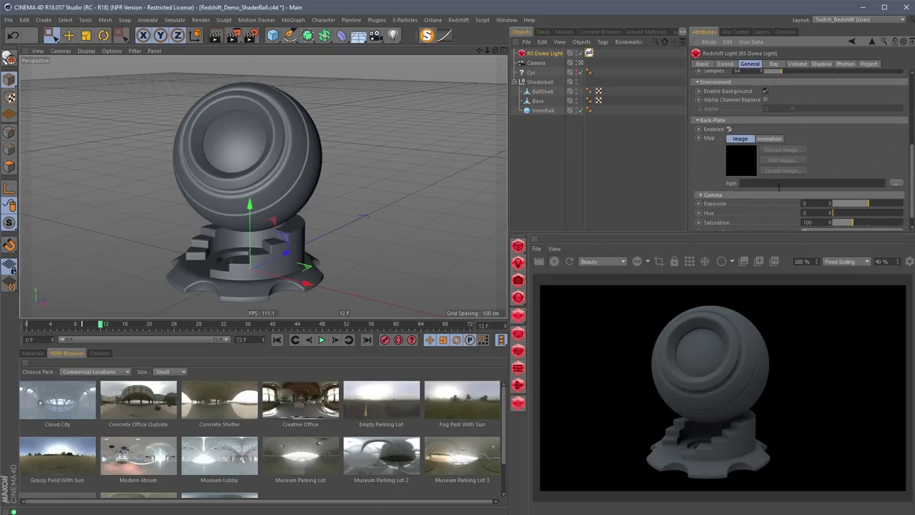
{"action": "scroll", "coordinate": [810, 172], "scroll_direction": "down", "scroll_amount": 1}
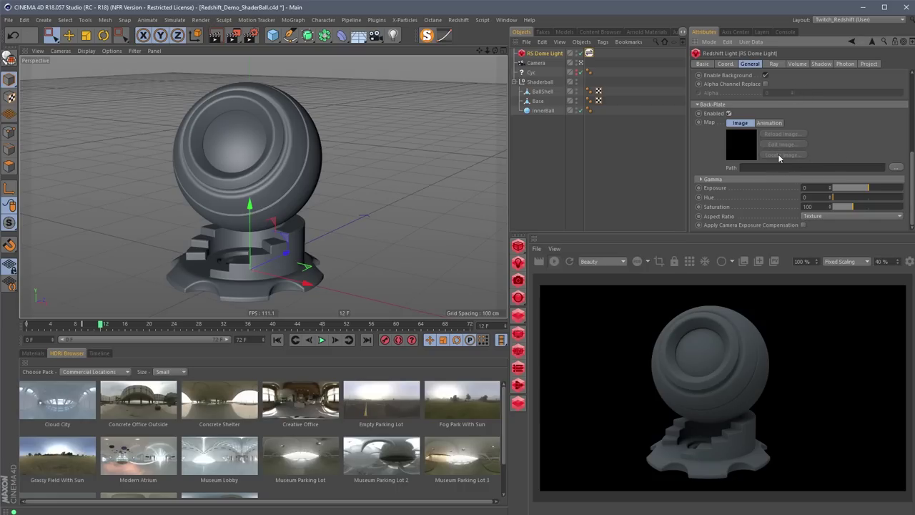
{"action": "left_click_drag", "start_coordinate": [912, 156], "coordinate": [913, 130]}
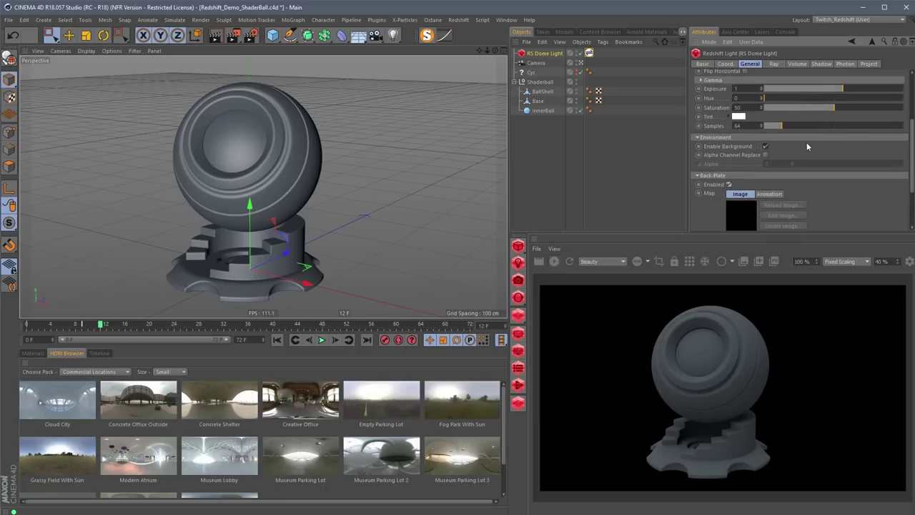
{"action": "left_click", "coordinate": [729, 185]}
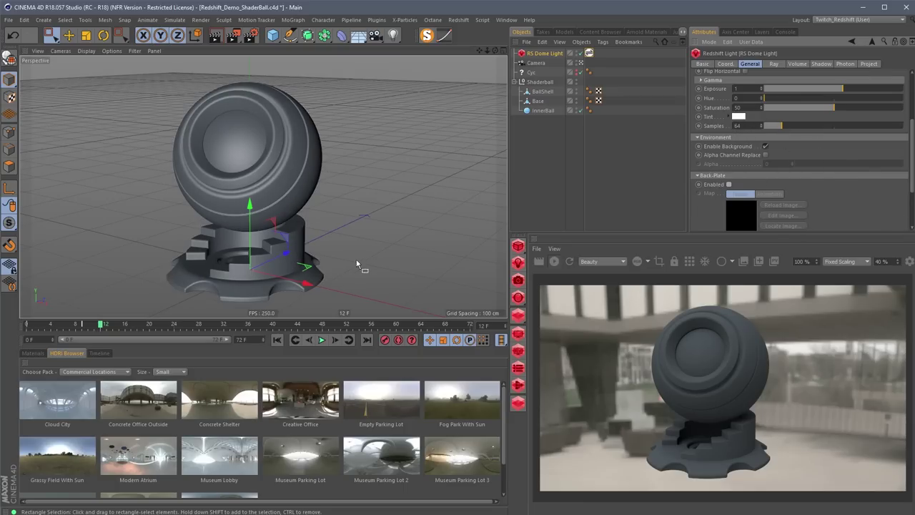
Turn on the Cyc object as a backdrop for the shader ball.
{"action": "left_click_drag", "start_coordinate": [360, 262], "coordinate": [299, 236], "text": "alt"}
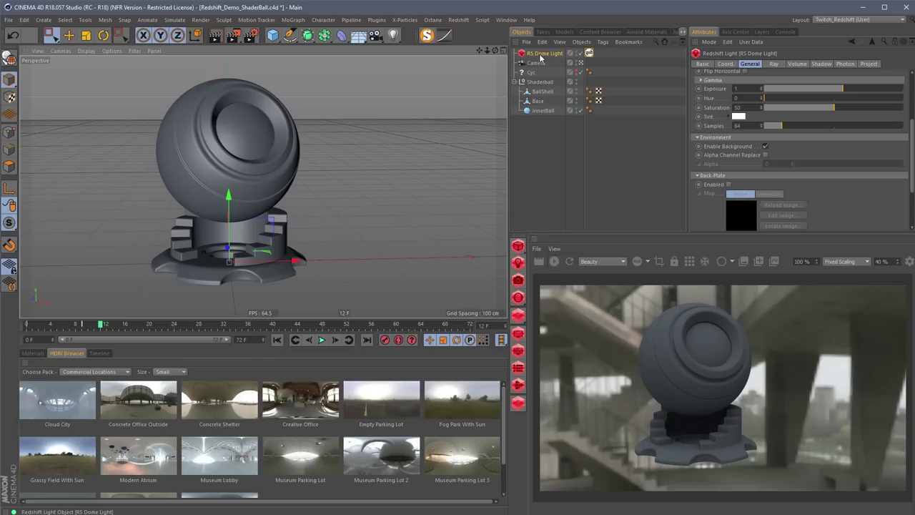
{"action": "left_click", "coordinate": [575, 72]}
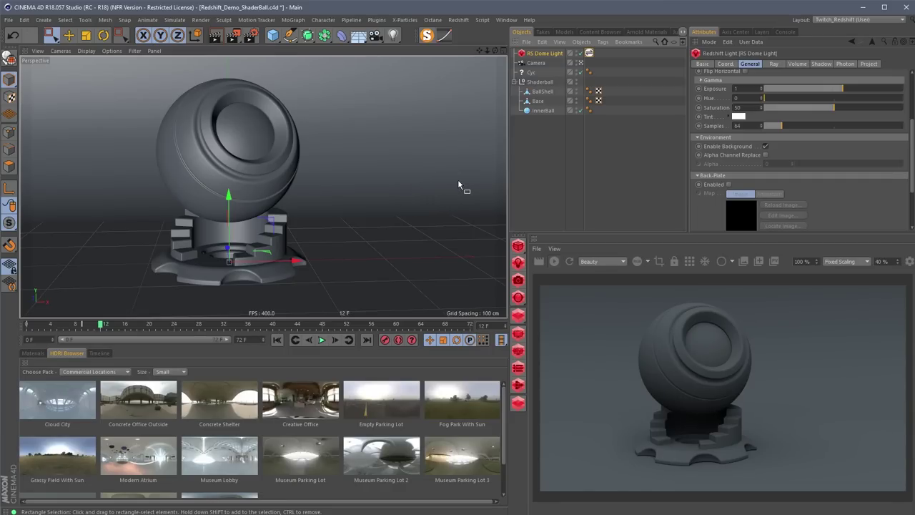
Set Redshift's primary GI engine to Brute Force and its secondary GI engine to Irradiance Point Cloud in the render settings.
{"action": "left_click", "coordinate": [251, 37]}
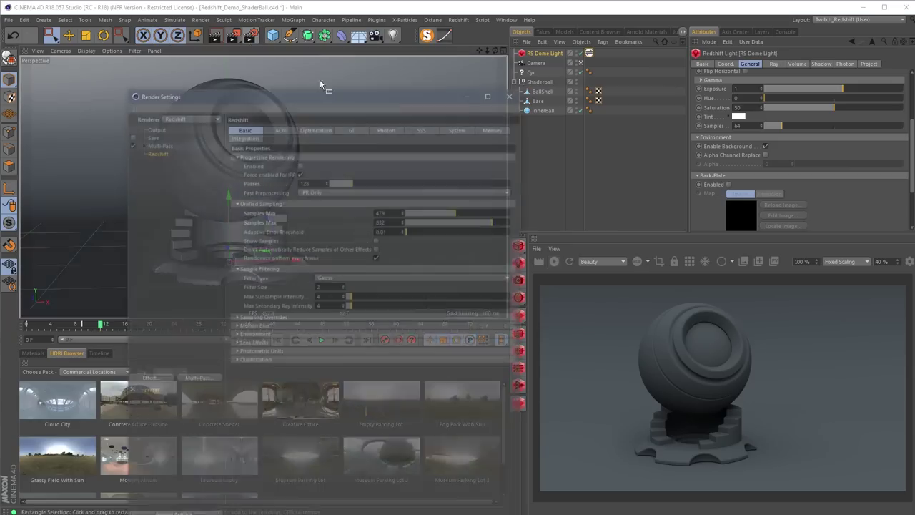
{"action": "left_click_drag", "start_coordinate": [322, 96], "coordinate": [394, 64]}
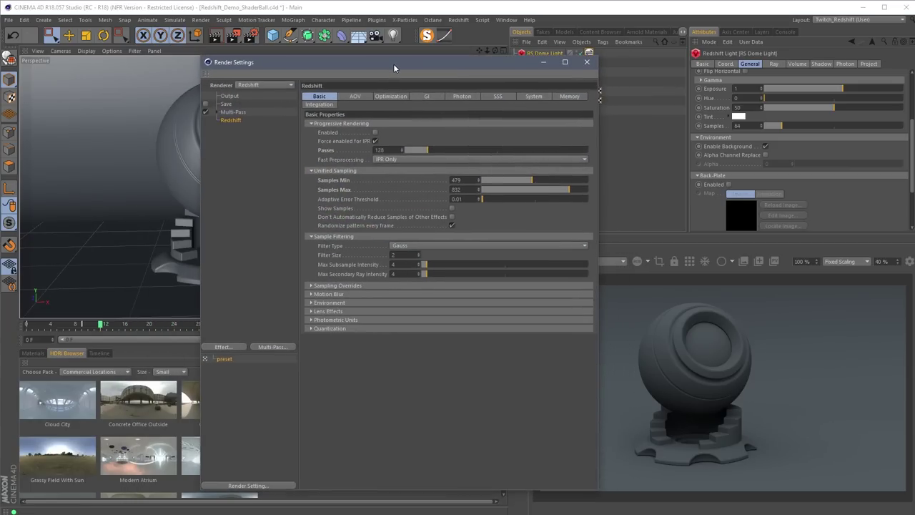
{"action": "left_click", "coordinate": [430, 95]}
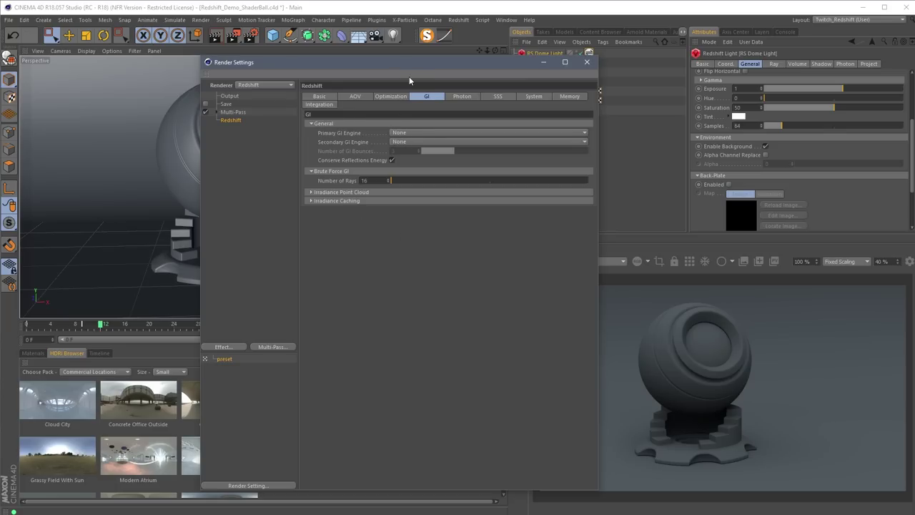
{"action": "left_click_drag", "start_coordinate": [409, 77], "coordinate": [326, 80]}
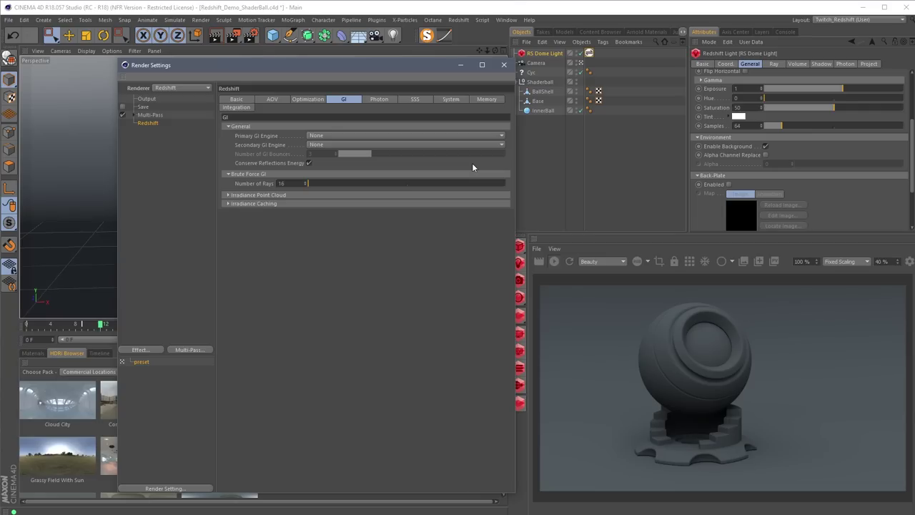
{"action": "left_click", "coordinate": [393, 136]}
{"action": "left_click", "coordinate": [376, 169]}
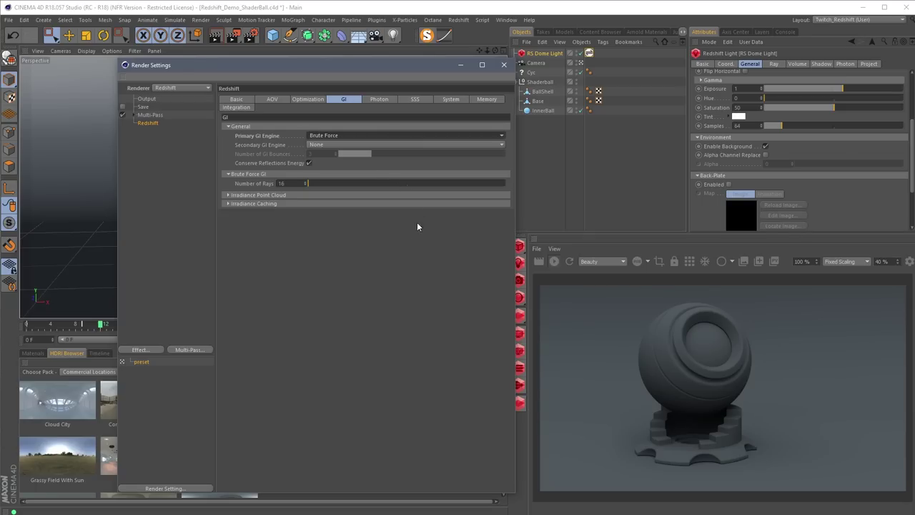
{"action": "left_click", "coordinate": [332, 145]}
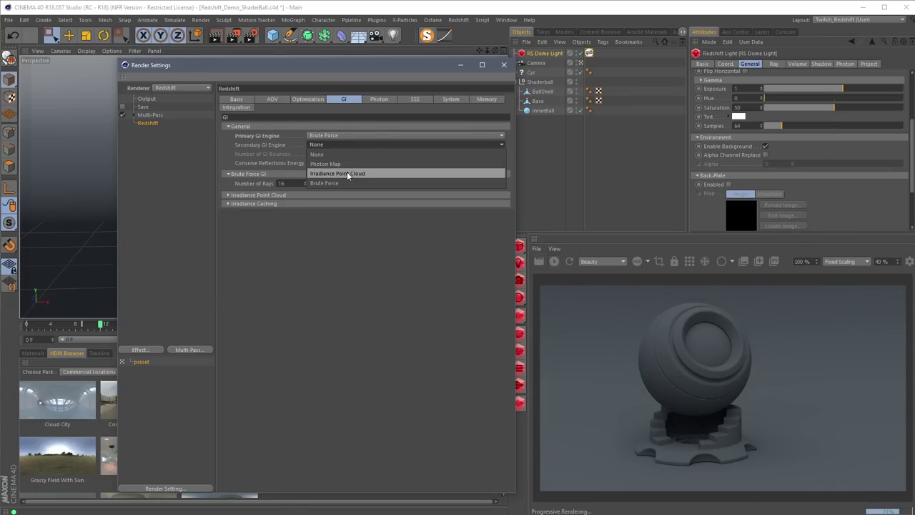
{"action": "left_click", "coordinate": [347, 174]}
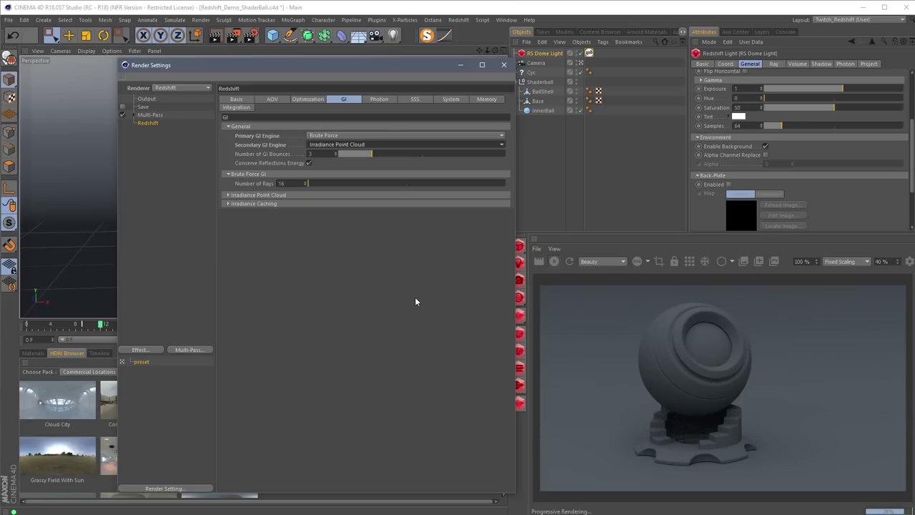
Set the number of GI bounces to 6 while keeping the render preview in view.
{"action": "left_click_drag", "start_coordinate": [364, 66], "coordinate": [313, 63]}
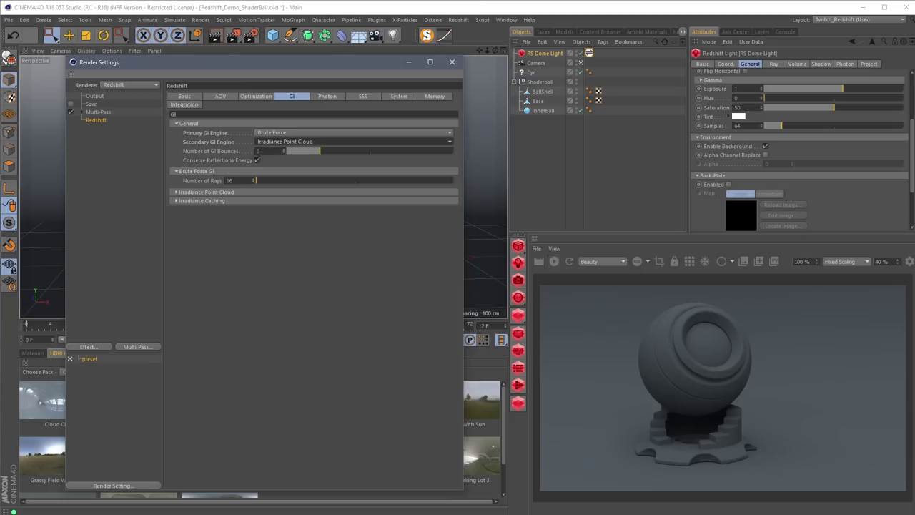
{"action": "left_click", "coordinate": [270, 152]}
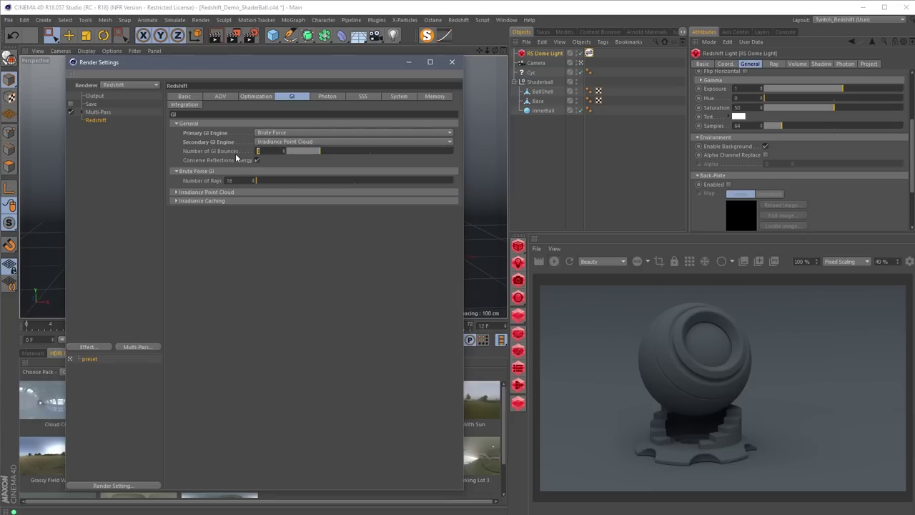
{"action": "type", "text": "6"}
{"action": "key", "text": "Return"}
{"action": "type", "text": "1"}
{"action": "left_click_drag", "start_coordinate": [303, 63], "coordinate": [335, 69]}
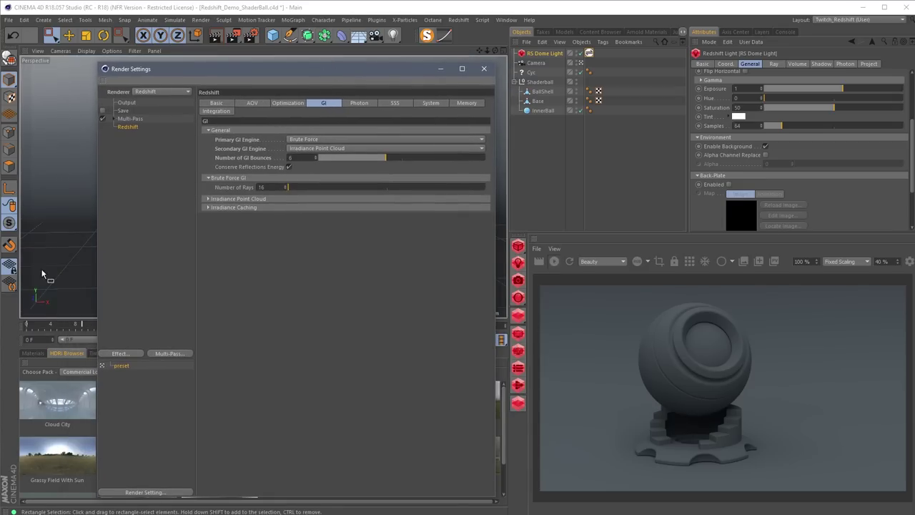
Set the RS Dome Light's exposure to 2 and check the render from another angle.
{"action": "left_click_drag", "start_coordinate": [365, 69], "coordinate": [391, 65]}
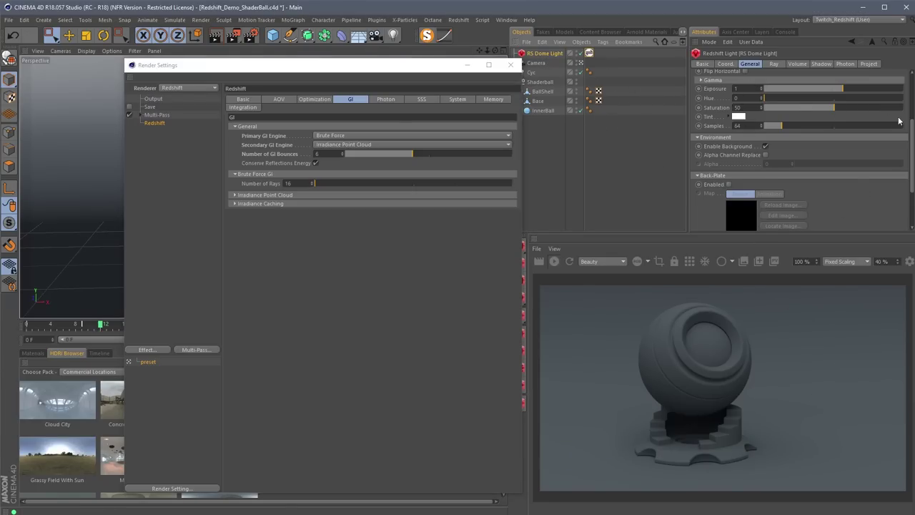
{"action": "scroll", "coordinate": [907, 113], "scroll_direction": "up", "scroll_amount": 3}
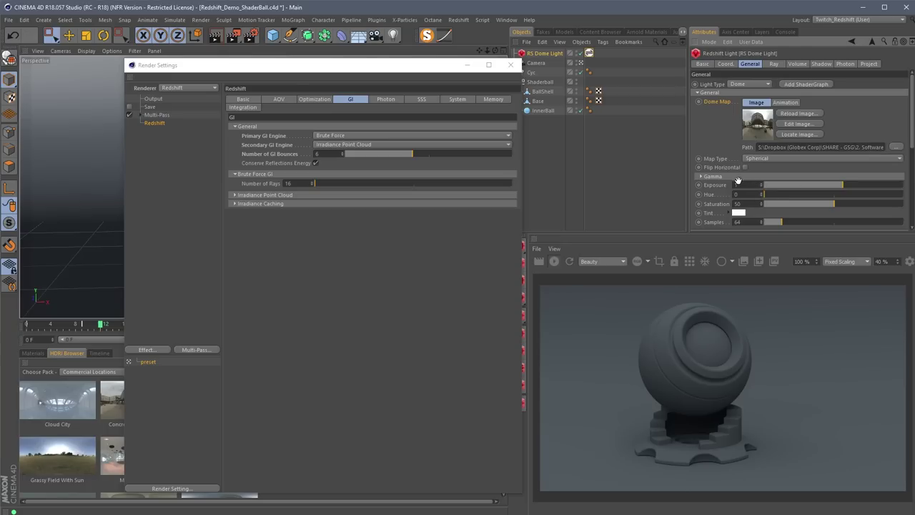
{"action": "type", "text": "2"}
{"action": "key", "text": "Return"}
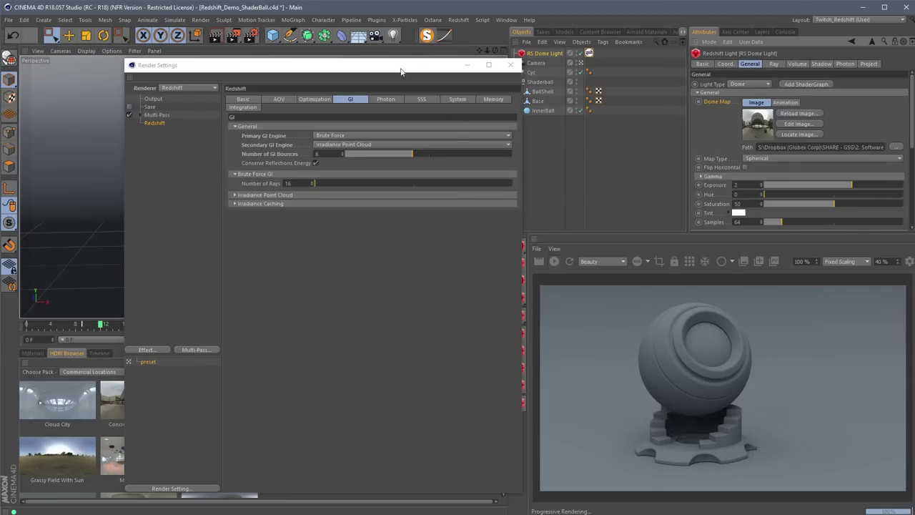
{"action": "left_click_drag", "start_coordinate": [400, 68], "coordinate": [603, 108]}
{"action": "left_click_drag", "start_coordinate": [186, 207], "coordinate": [188, 150], "text": "alt"}
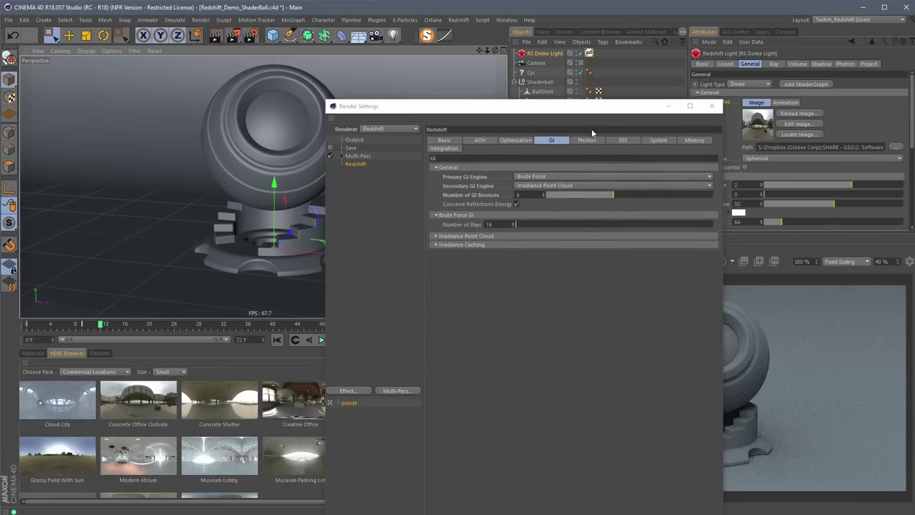
{"action": "left_click_drag", "start_coordinate": [623, 104], "coordinate": [456, 64]}
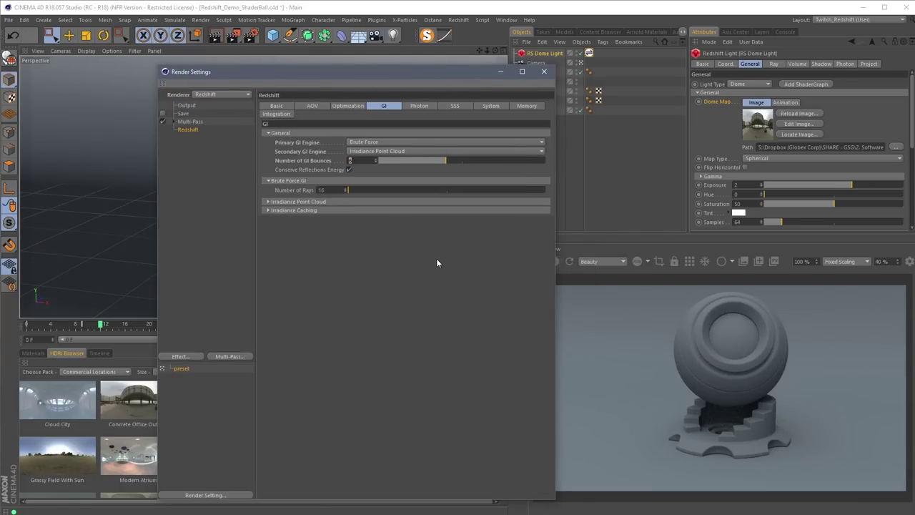
Put the render settings away, create a standard Redshift Material, and review the other Redshift material types.
{"action": "left_click", "coordinate": [35, 353]}
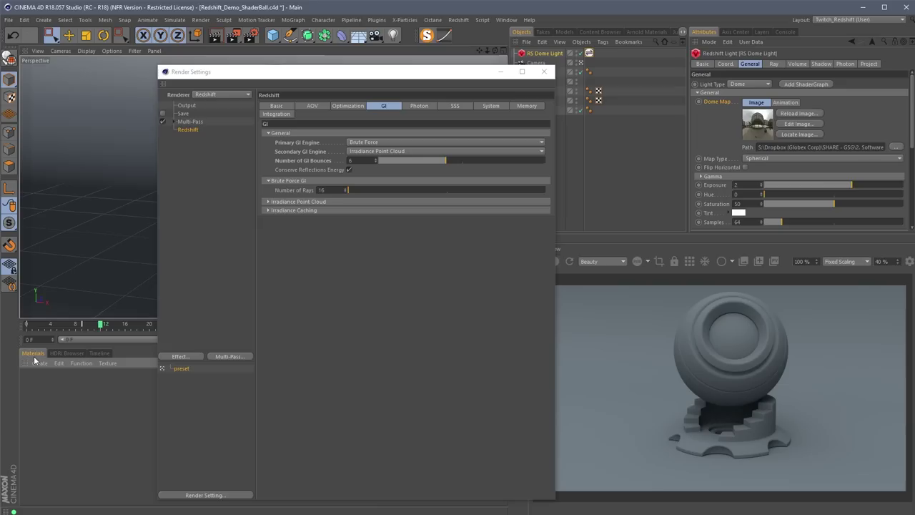
{"action": "left_click", "coordinate": [502, 72]}
{"action": "left_click", "coordinate": [502, 73]}
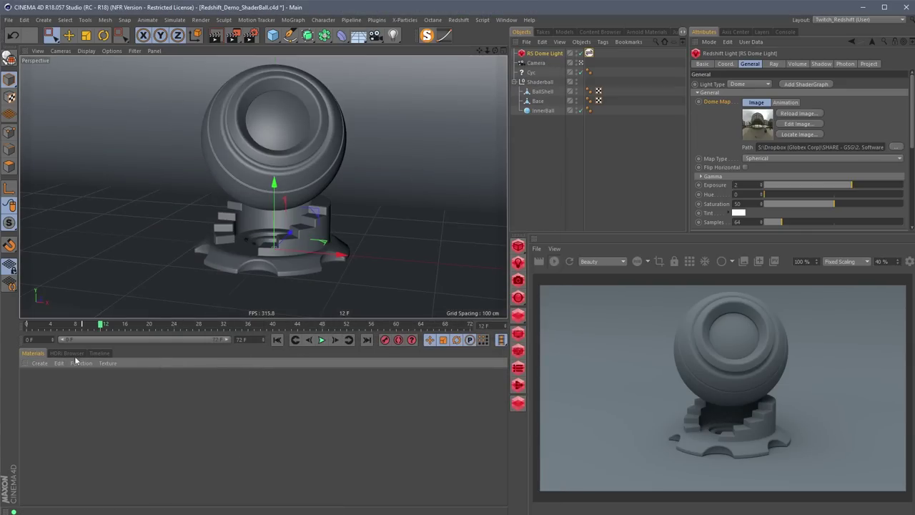
{"action": "left_click", "coordinate": [39, 363]}
{"action": "mouse_move", "coordinate": [77, 406]}
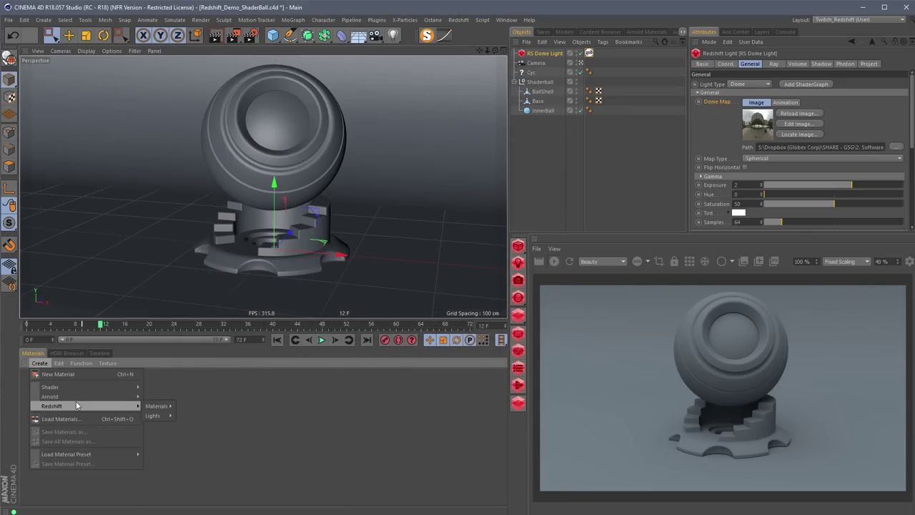
{"action": "mouse_move", "coordinate": [158, 405]}
{"action": "left_click", "coordinate": [204, 406]}
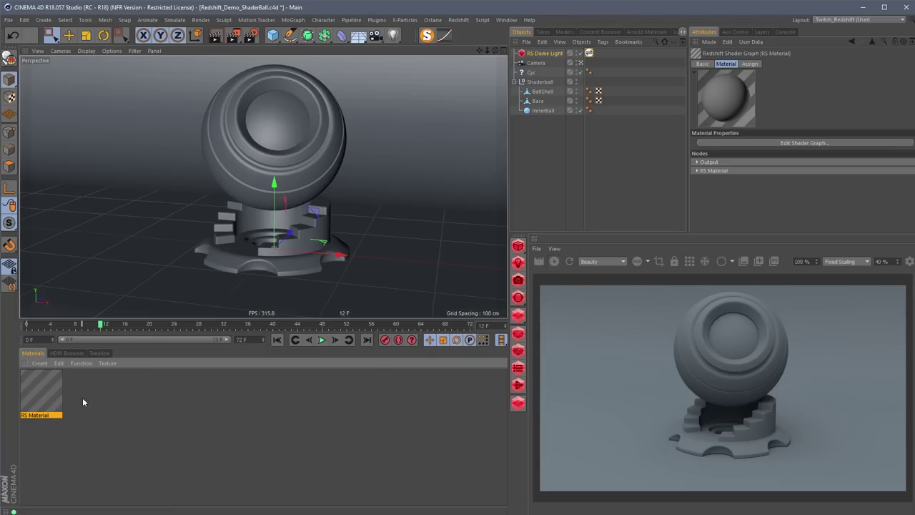
{"action": "left_click", "coordinate": [41, 364]}
{"action": "mouse_move", "coordinate": [75, 406]}
{"action": "mouse_move", "coordinate": [156, 405]}
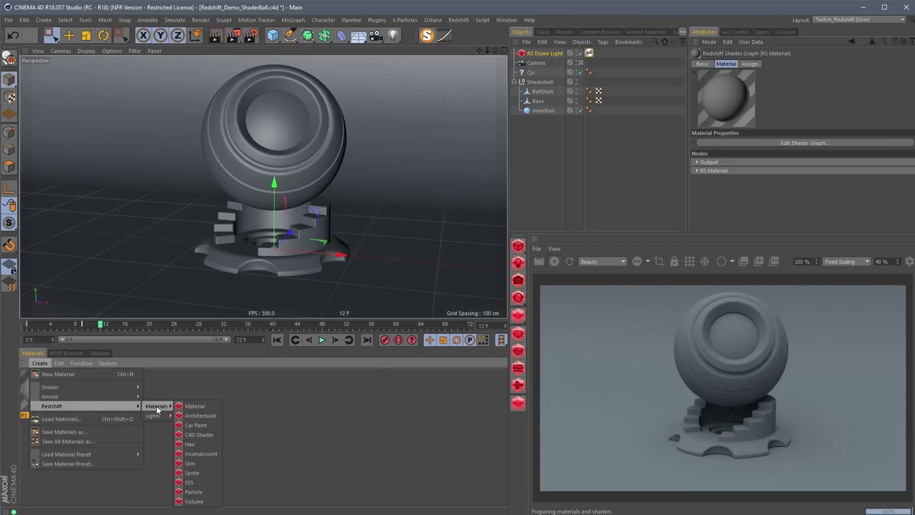
{"action": "left_click", "coordinate": [194, 406]}
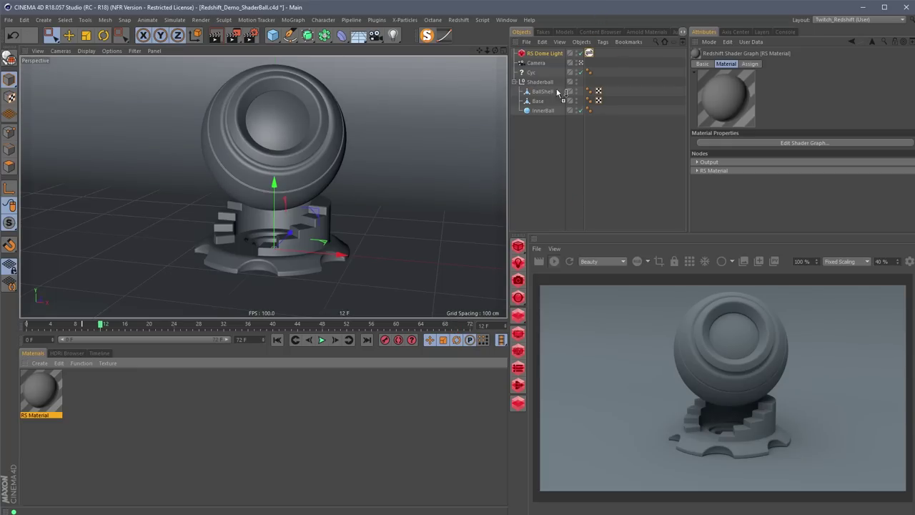
Apply the new Redshift material to the whole Shaderball group.
{"action": "left_click_drag", "start_coordinate": [558, 92], "coordinate": [543, 82]}
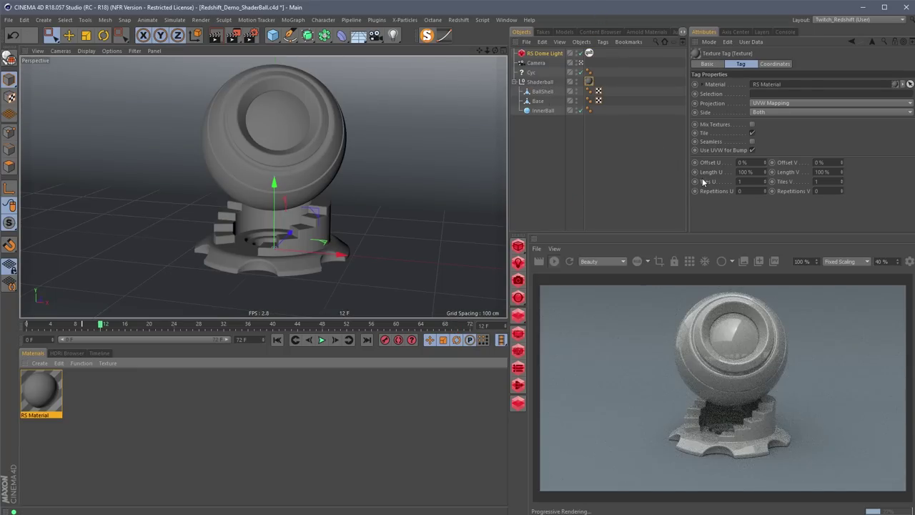
Inspect the shader ball render from a new angle, cycling the preview through its single-channel displays and back to full colour.
{"action": "left_click_drag", "start_coordinate": [254, 225], "coordinate": [344, 258], "text": "alt"}
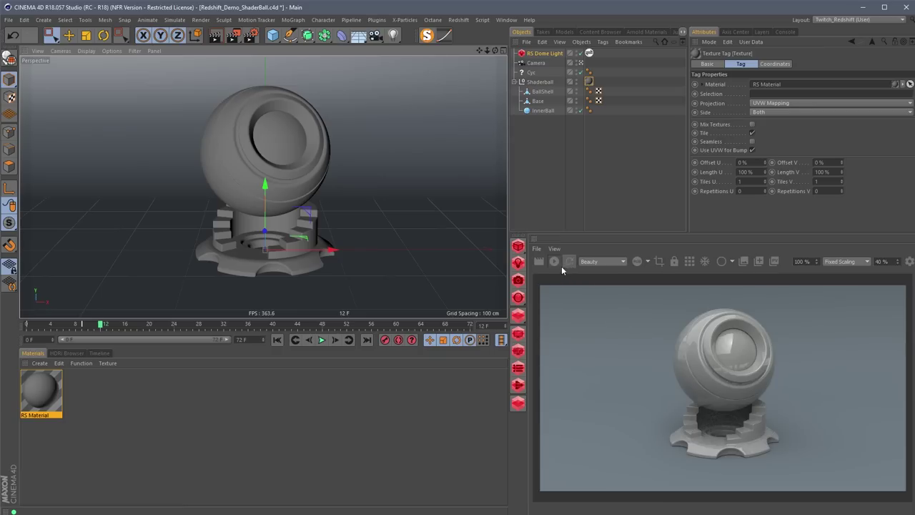
{"action": "left_click", "coordinate": [554, 261]}
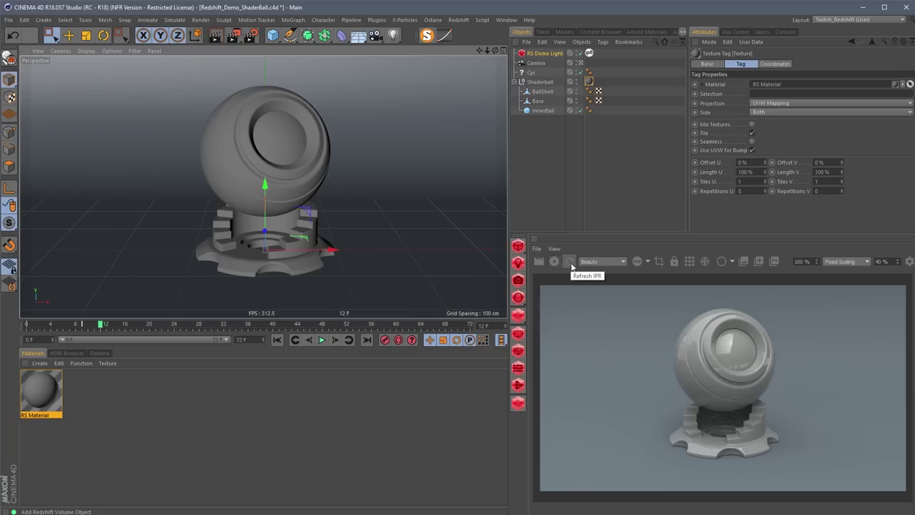
{"action": "left_click", "coordinate": [618, 263]}
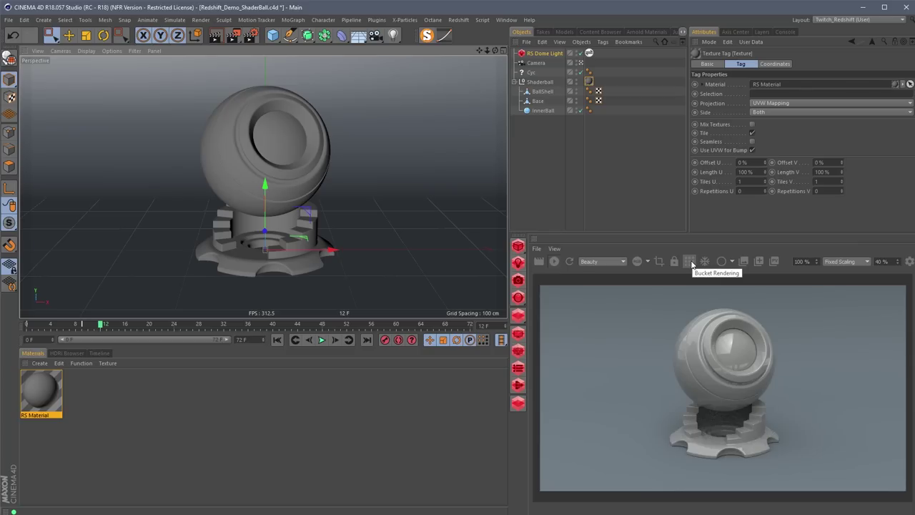
{"action": "left_click", "coordinate": [640, 262]}
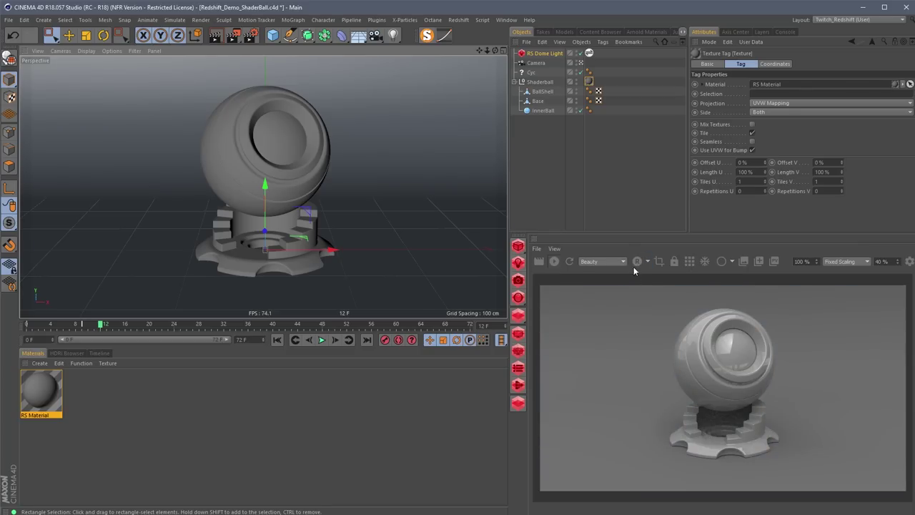
{"action": "left_click", "coordinate": [640, 262]}
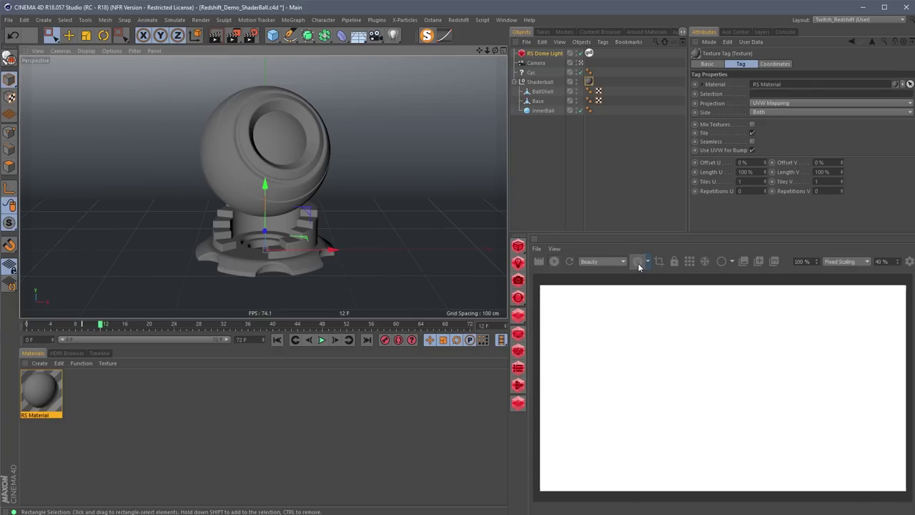
{"action": "left_click", "coordinate": [639, 263]}
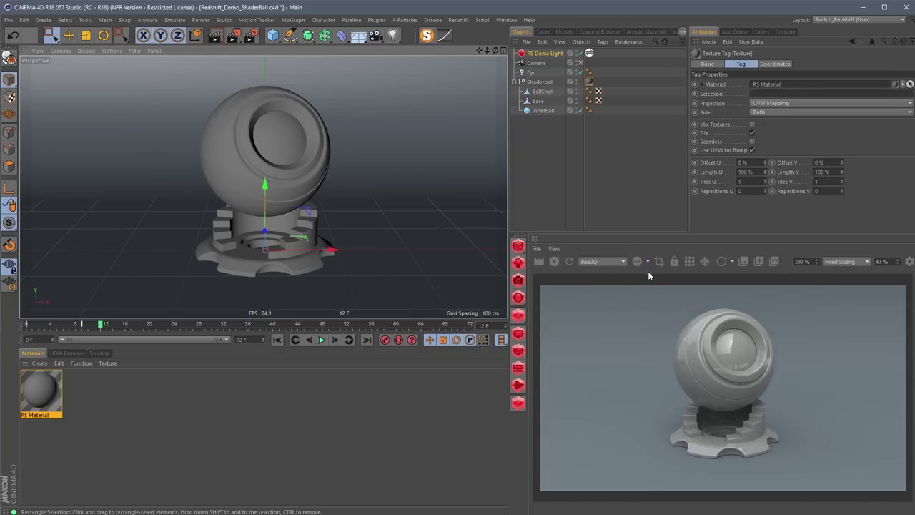
{"action": "left_click", "coordinate": [648, 263]}
{"action": "left_click", "coordinate": [591, 346]}
Restrict the render preview to a region around the shader ball for a close-up test, and turn region rendering off again.
{"action": "left_click", "coordinate": [660, 262]}
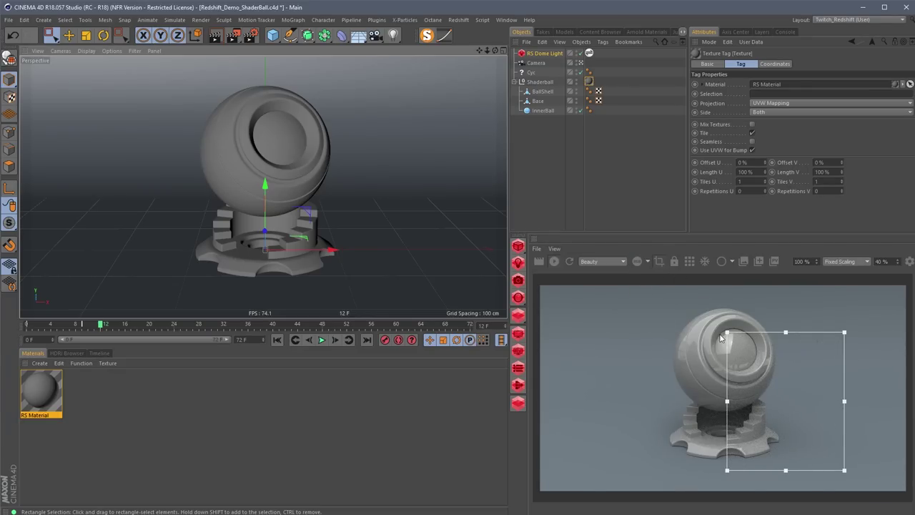
{"action": "left_click_drag", "start_coordinate": [728, 335], "coordinate": [673, 314]}
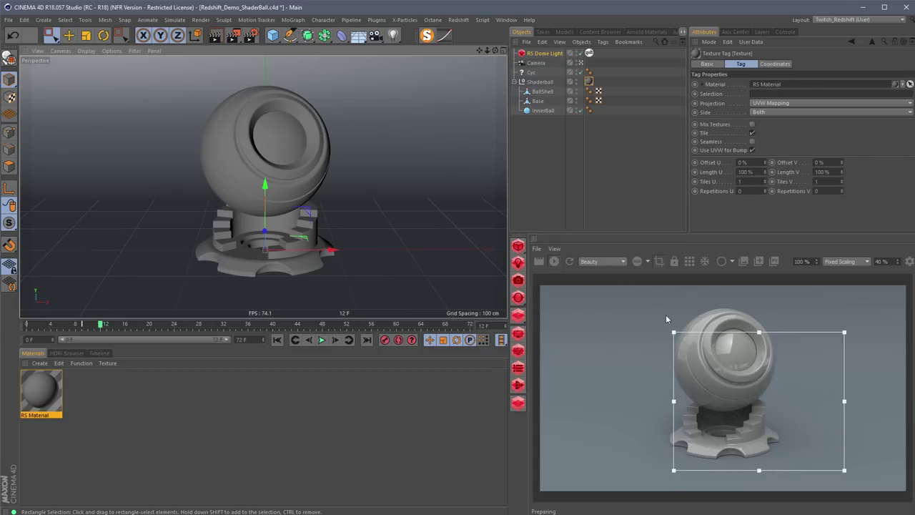
{"action": "left_click", "coordinate": [659, 262]}
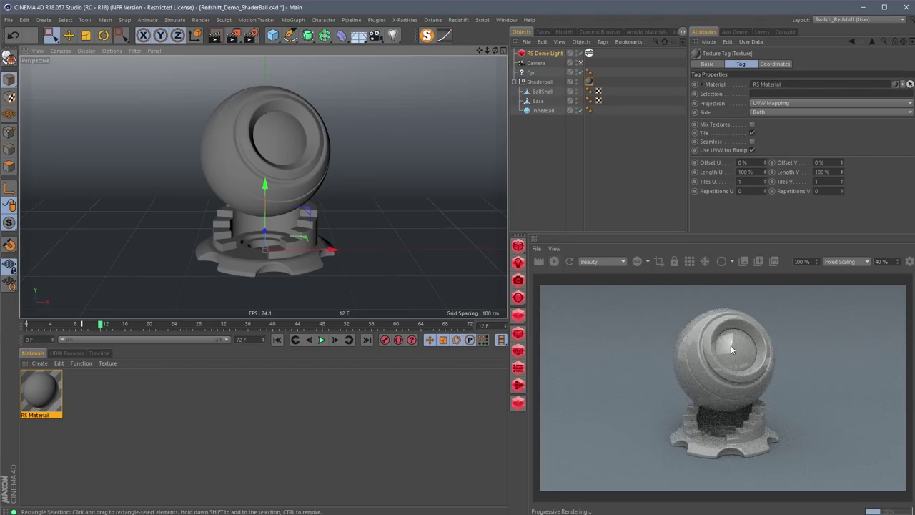
{"action": "mouse_move", "coordinate": [636, 311]}
{"action": "left_mouse_down"}
{"action": "mouse_move", "coordinate": [812, 449]}
{"action": "mouse_move", "coordinate": [808, 431]}
{"action": "left_mouse_up"}
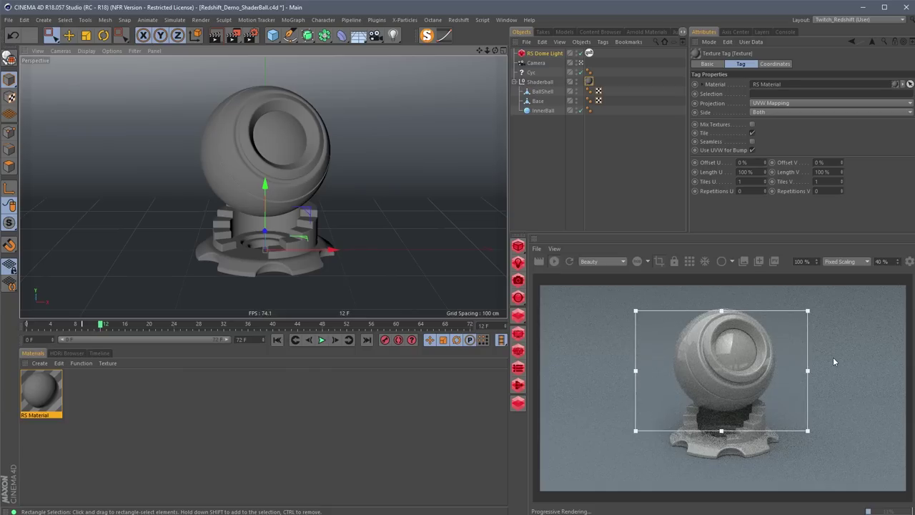
{"action": "left_click_drag", "start_coordinate": [276, 159], "coordinate": [327, 178], "text": "alt"}
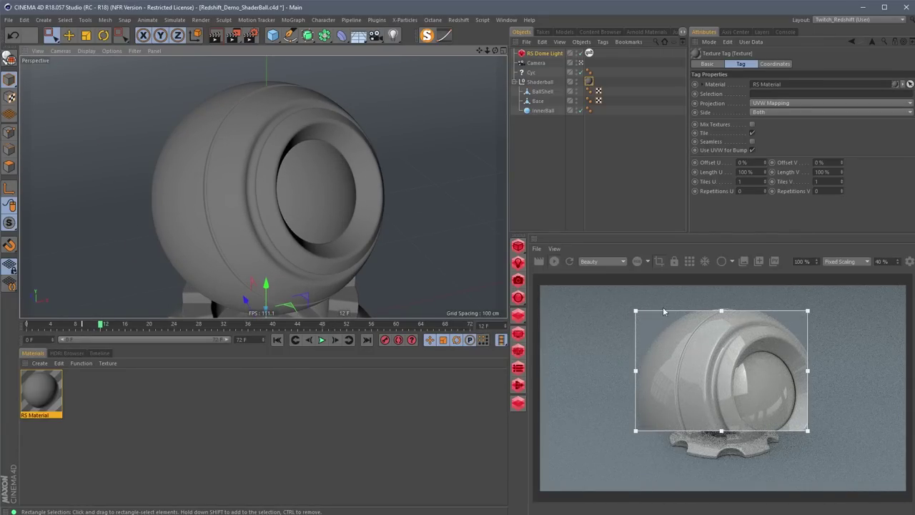
{"action": "left_click", "coordinate": [658, 261]}
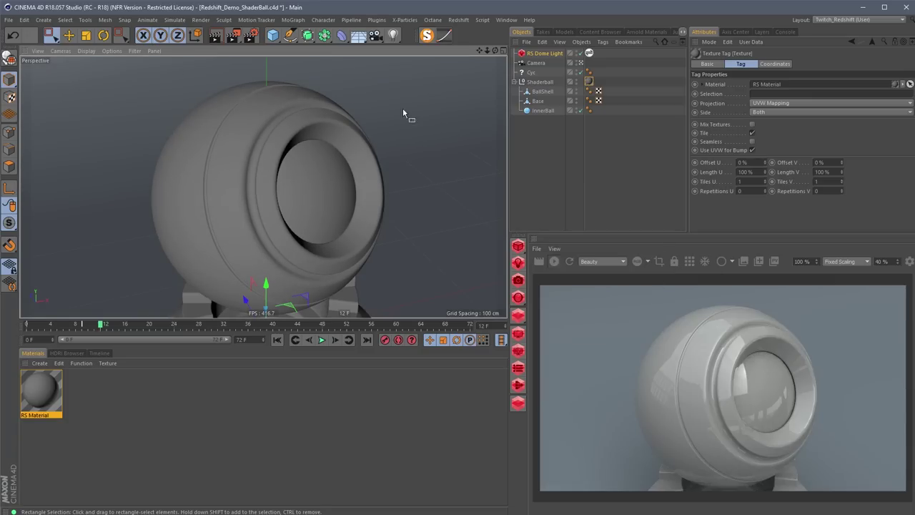
Check how the render preview follows the active viewport using the Top view, and return to the full-size Perspective view.
{"action": "middle_click", "coordinate": [429, 83]}
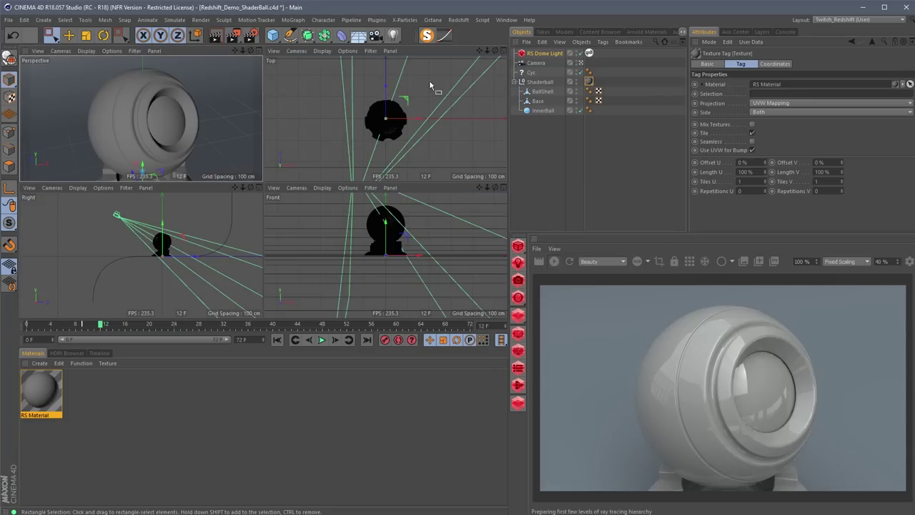
{"action": "left_click", "coordinate": [491, 99]}
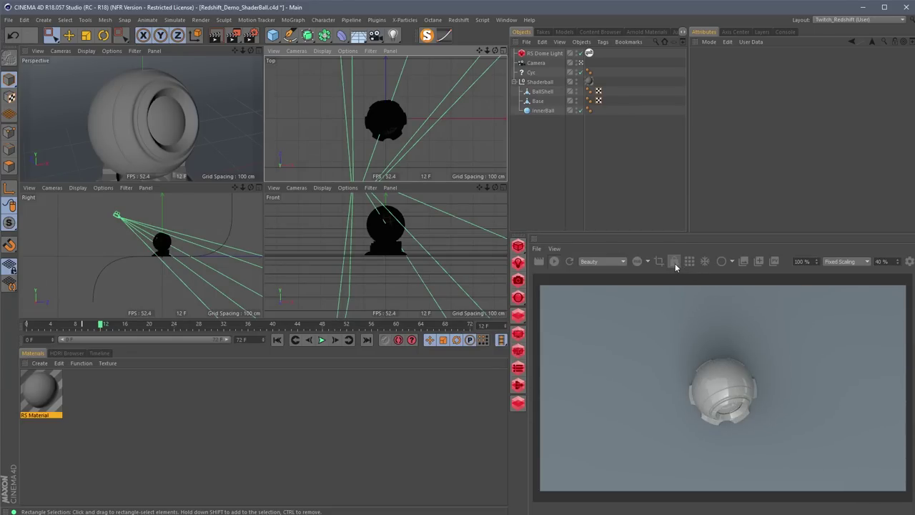
{"action": "left_click", "coordinate": [259, 49]}
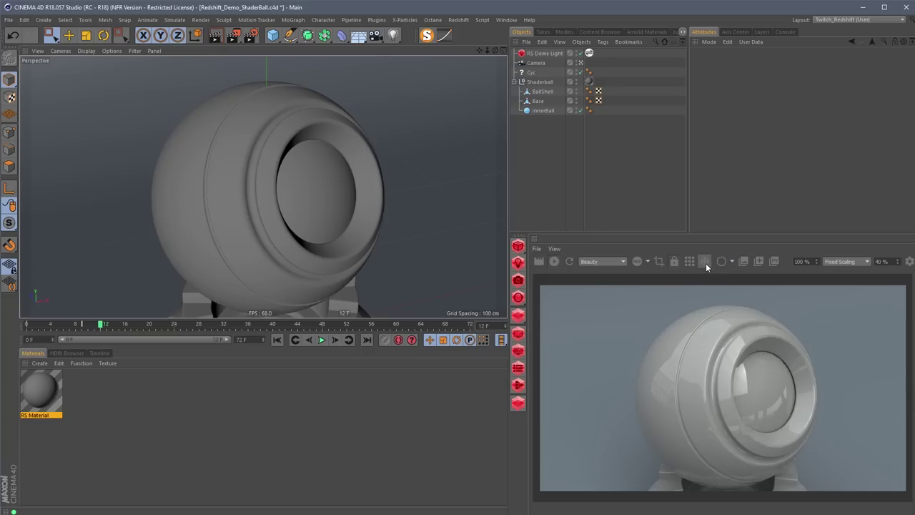
{"action": "scroll", "coordinate": [250, 147], "scroll_direction": "down", "scroll_amount": 8}
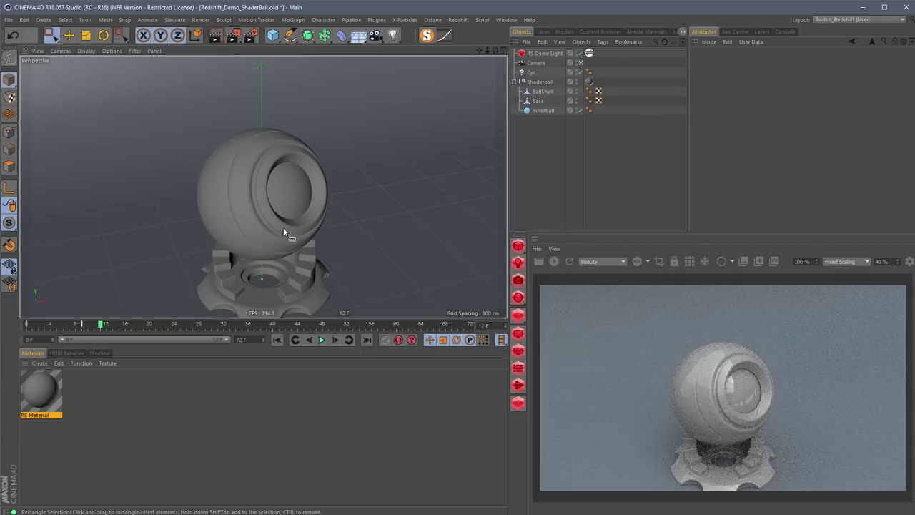
{"action": "mouse_move", "coordinate": [487, 50]}
{"action": "left_mouse_down"}
{"action": "mouse_move", "coordinate": [484, 94]}
{"action": "mouse_move", "coordinate": [511, 5]}
{"action": "mouse_move", "coordinate": [529, 3]}
{"action": "left_mouse_up"}
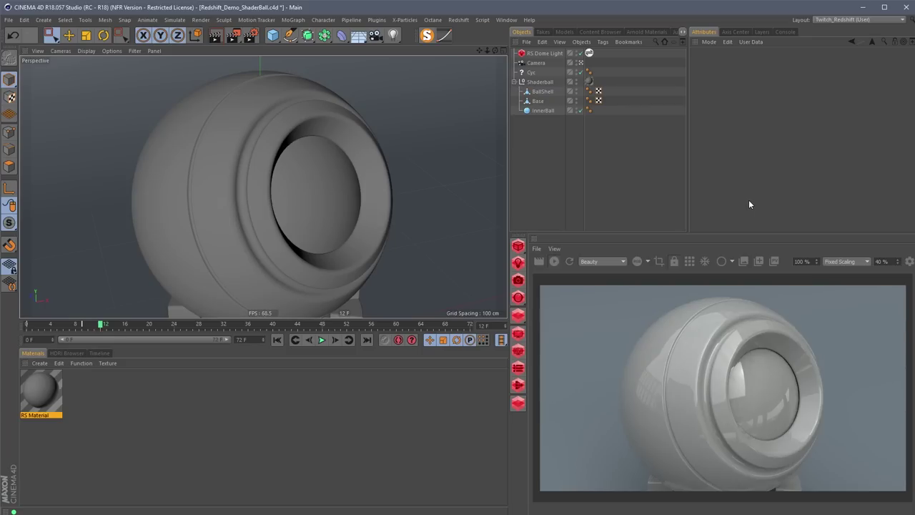
Preview the shader ball in Clay mode, and return the render view to Regular mode.
{"action": "left_click", "coordinate": [554, 262]}
{"action": "left_click", "coordinate": [732, 264]}
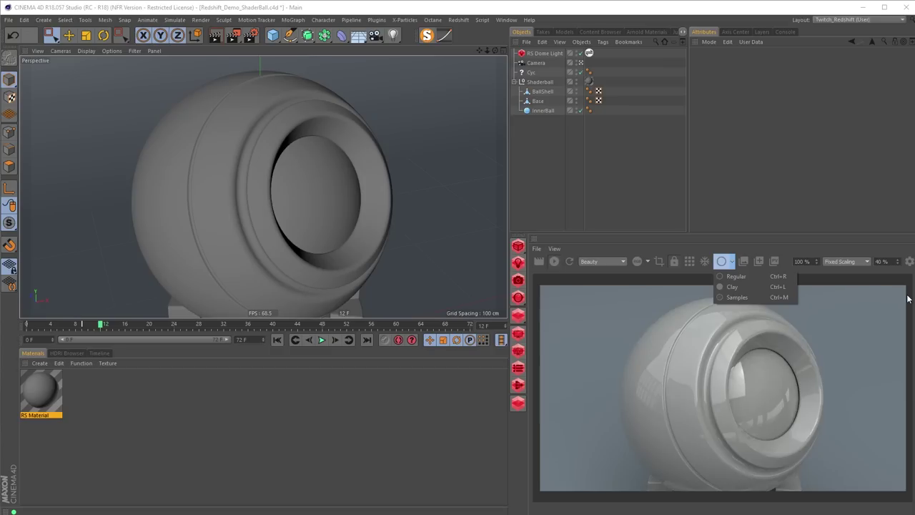
{"action": "left_click", "coordinate": [750, 286]}
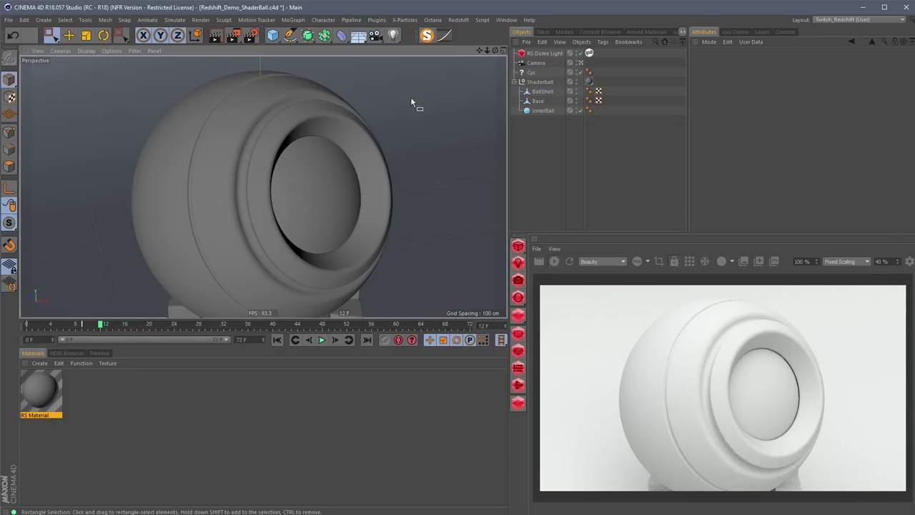
{"action": "right_click_drag", "start_coordinate": [413, 103], "coordinate": [488, 107], "text": "alt"}
{"action": "left_click_drag", "start_coordinate": [489, 107], "coordinate": [327, 257], "text": "alt"}
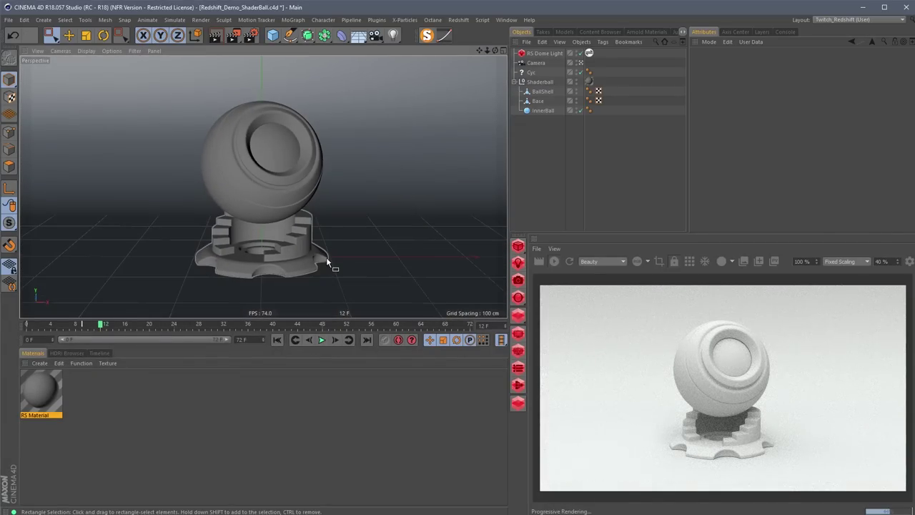
{"action": "left_click", "coordinate": [731, 262]}
{"action": "left_click", "coordinate": [772, 294]}
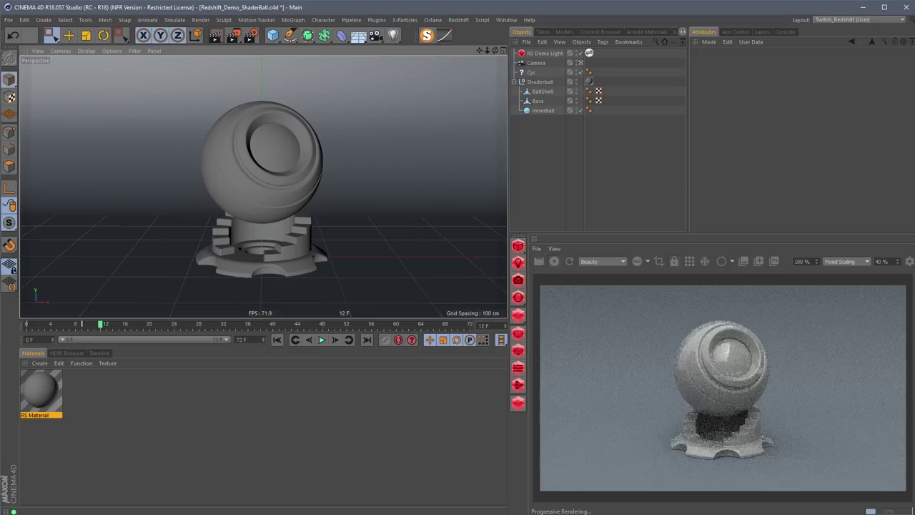
{"action": "left_click", "coordinate": [733, 263]}
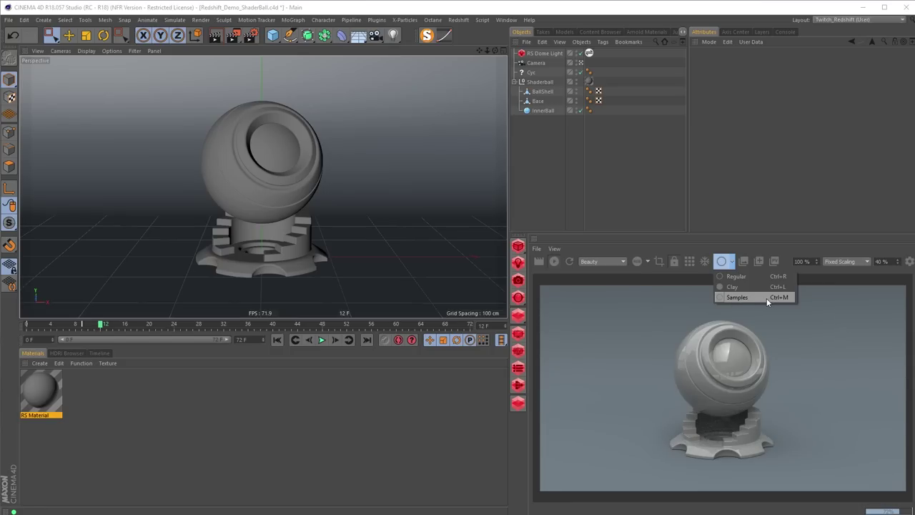
{"action": "left_click", "coordinate": [720, 216]}
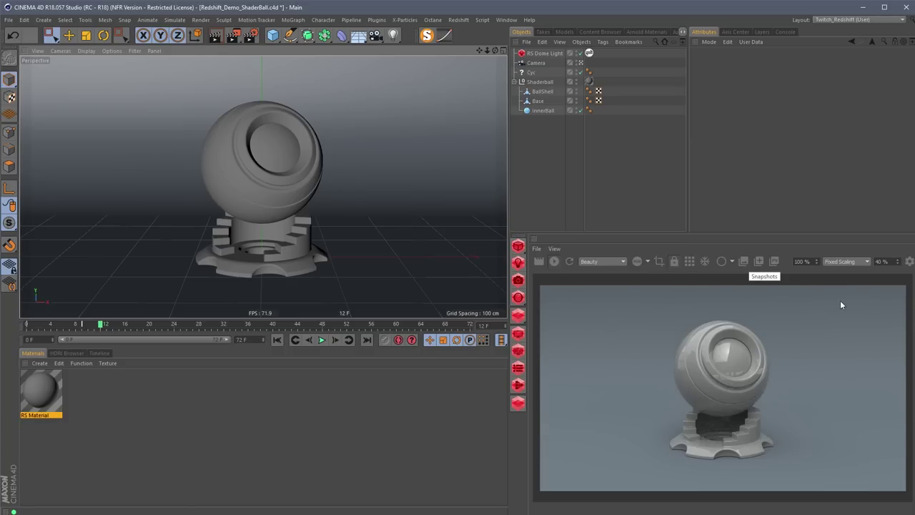
Store a snapshot of the current render preview and hide the snapshot strip again.
{"action": "left_click", "coordinate": [745, 261]}
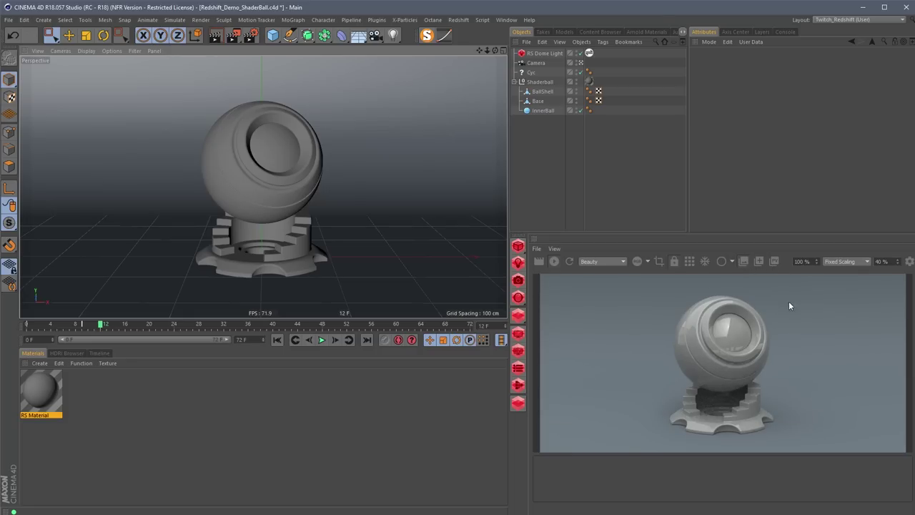
{"action": "left_click", "coordinate": [759, 261]}
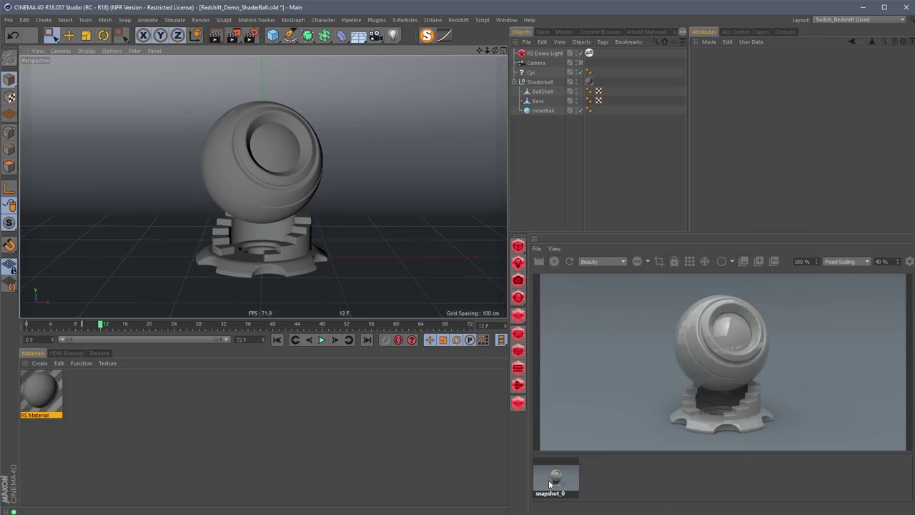
{"action": "left_click", "coordinate": [744, 261]}
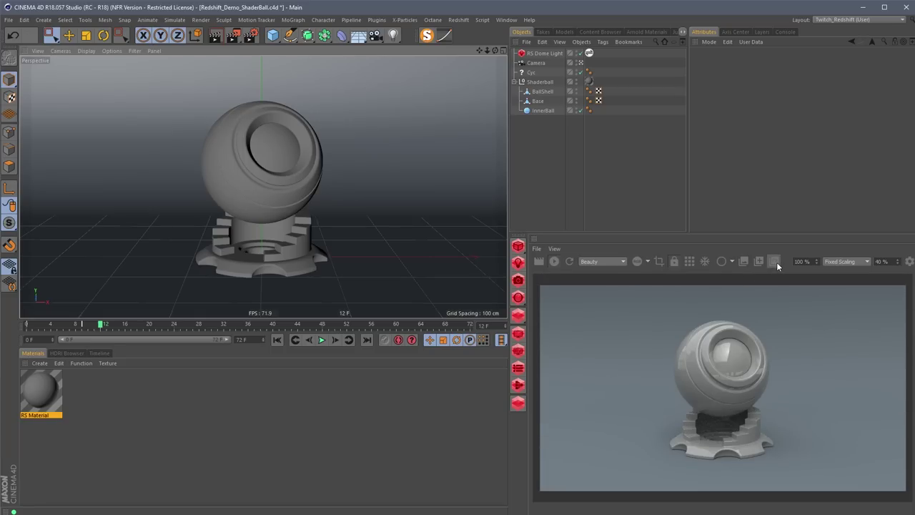
Send the current render to the Picture Viewer, compare the two images in its history, and close the viewer.
{"action": "left_click", "coordinate": [775, 261]}
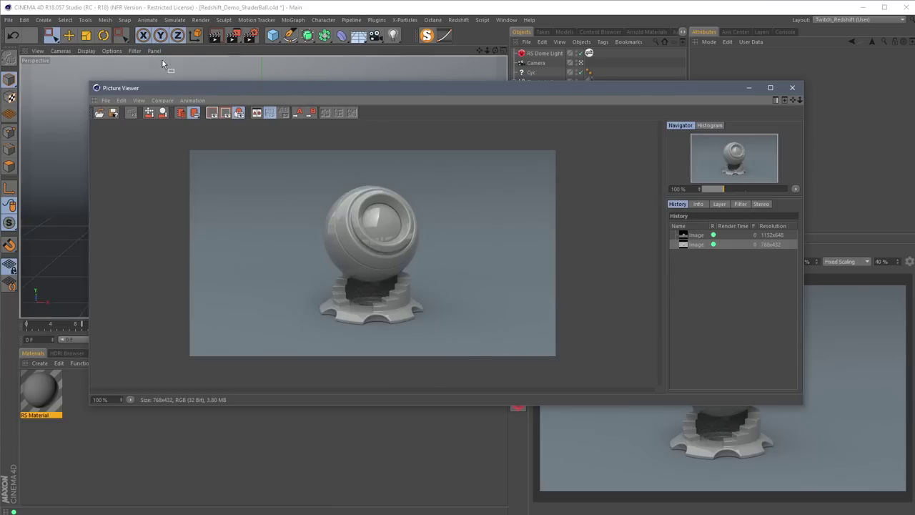
{"action": "left_click_drag", "start_coordinate": [90, 82], "coordinate": [264, 117]}
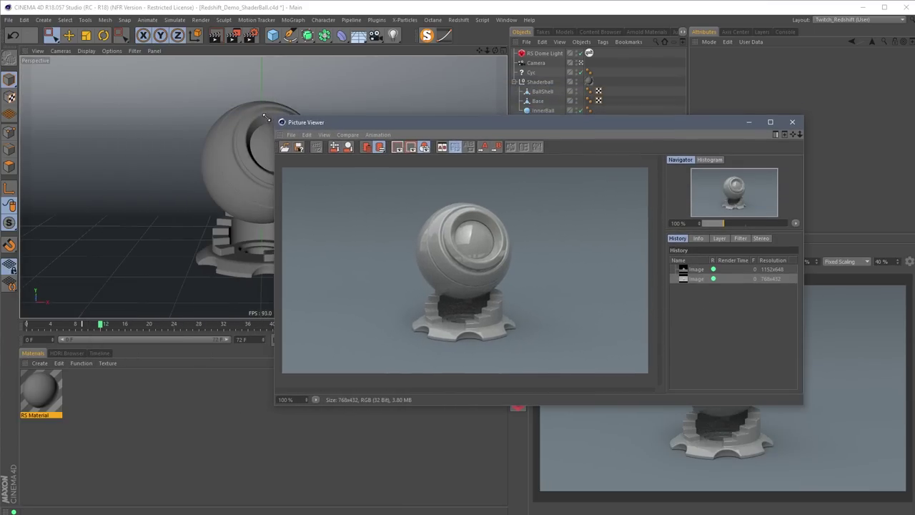
{"action": "left_click_drag", "start_coordinate": [472, 124], "coordinate": [334, 148]}
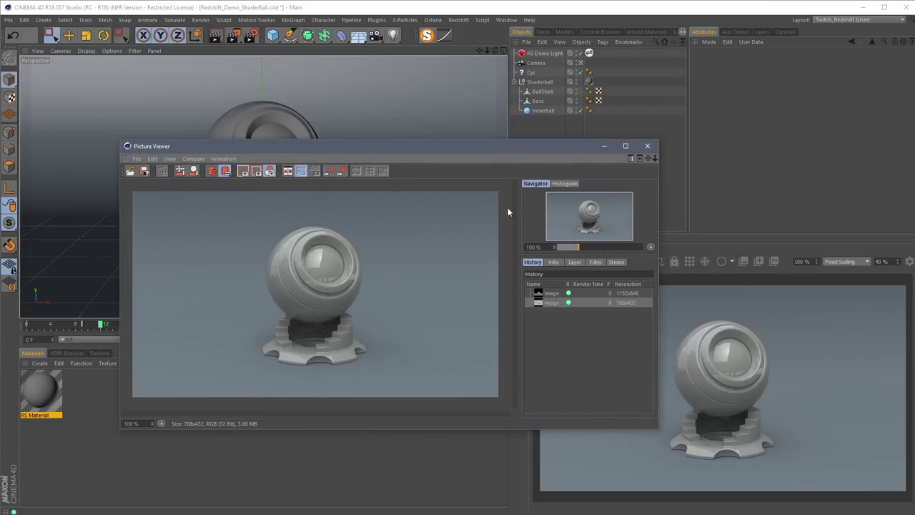
{"action": "left_click", "coordinate": [550, 294]}
{"action": "left_click", "coordinate": [550, 303]}
{"action": "left_click", "coordinate": [550, 294]}
{"action": "left_click", "coordinate": [552, 303]}
{"action": "left_click", "coordinate": [648, 146]}
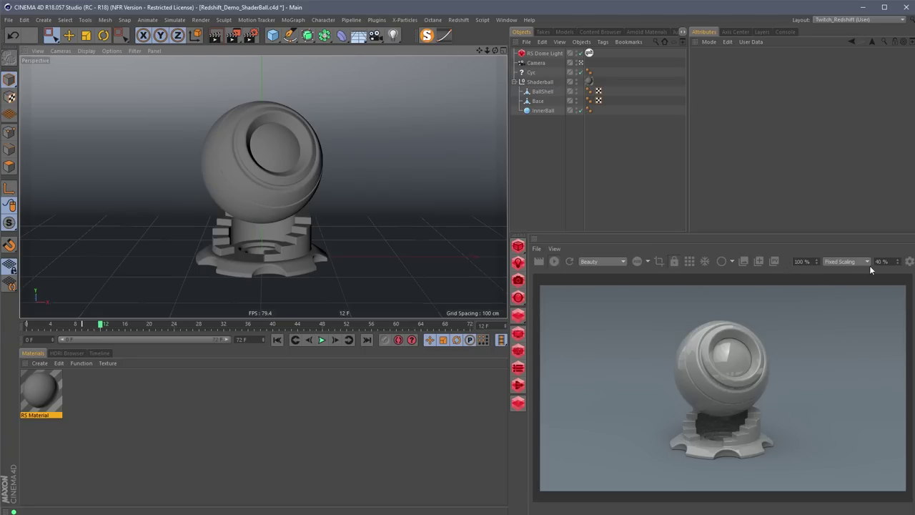
Compare the render preview at Original Size with the output resolution in the render settings, and return it to Fixed Scaling.
{"action": "left_click", "coordinate": [841, 262]}
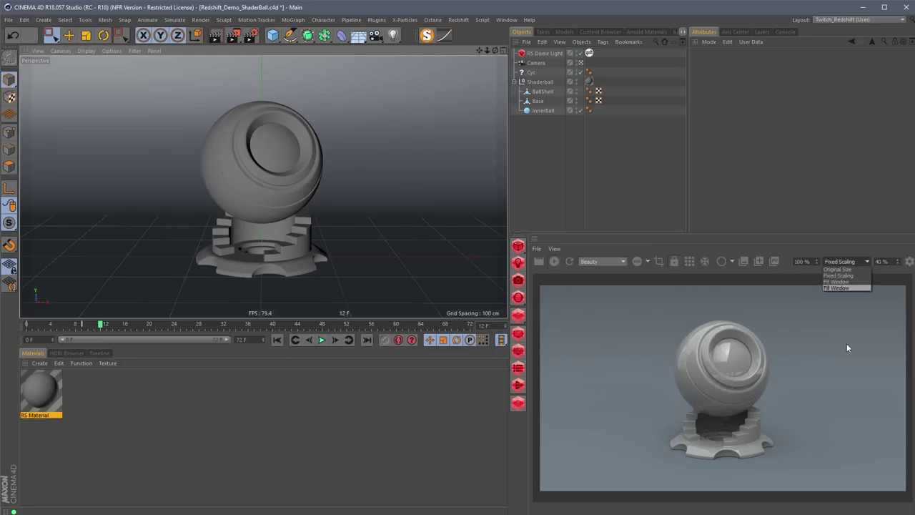
{"action": "left_click", "coordinate": [838, 270]}
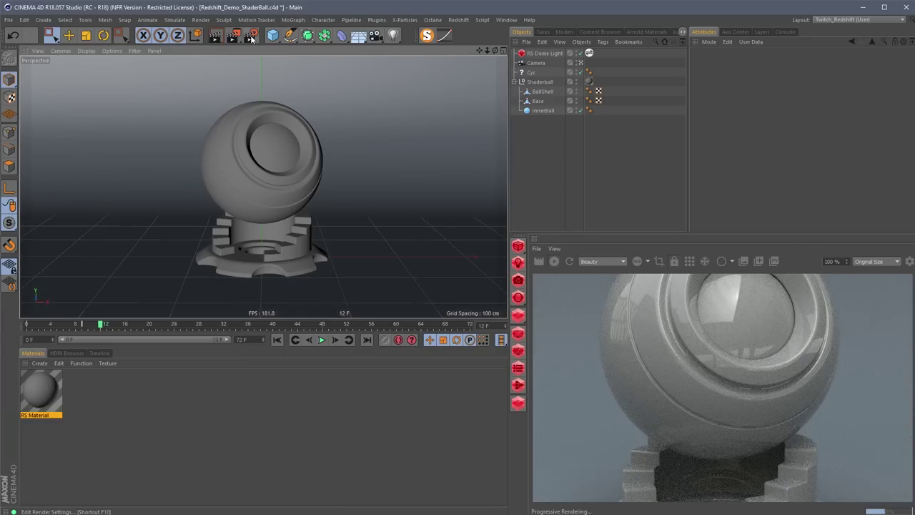
{"action": "key", "text": "ctrl+b"}
{"action": "left_click", "coordinate": [236, 105]}
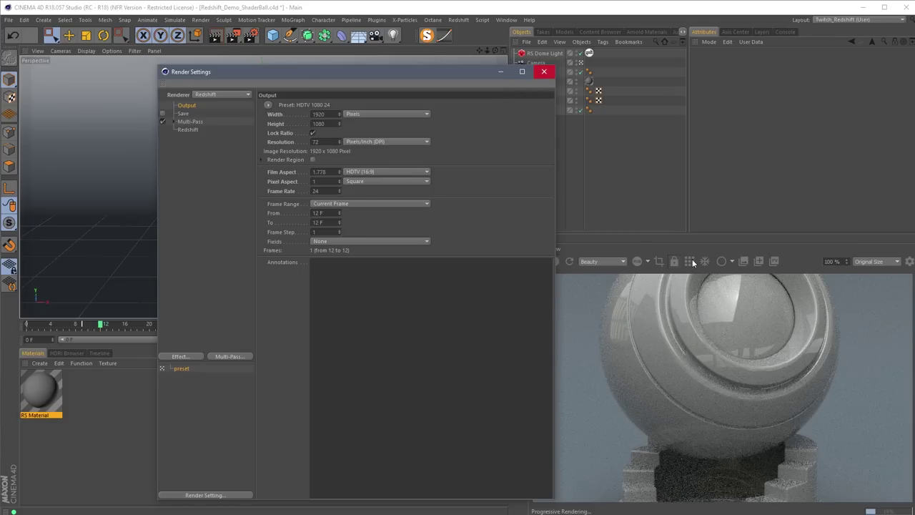
{"action": "left_click", "coordinate": [896, 261]}
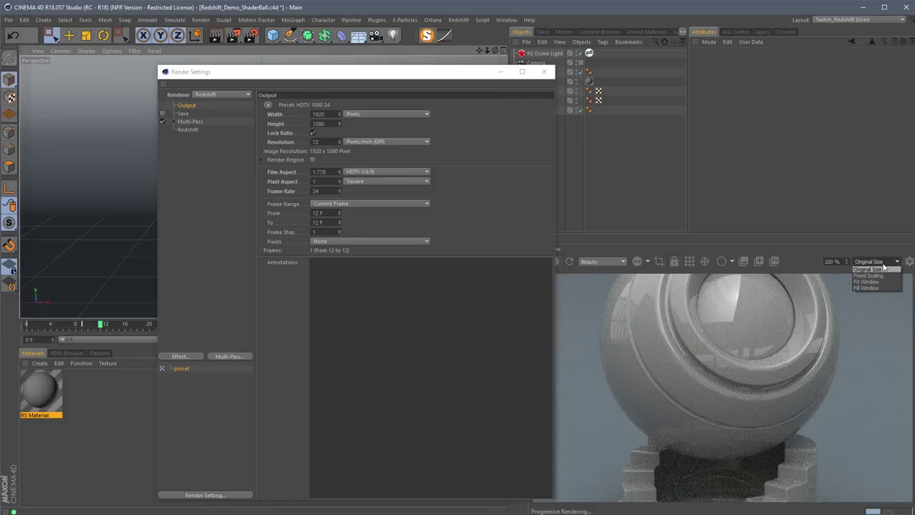
{"action": "left_click", "coordinate": [874, 278]}
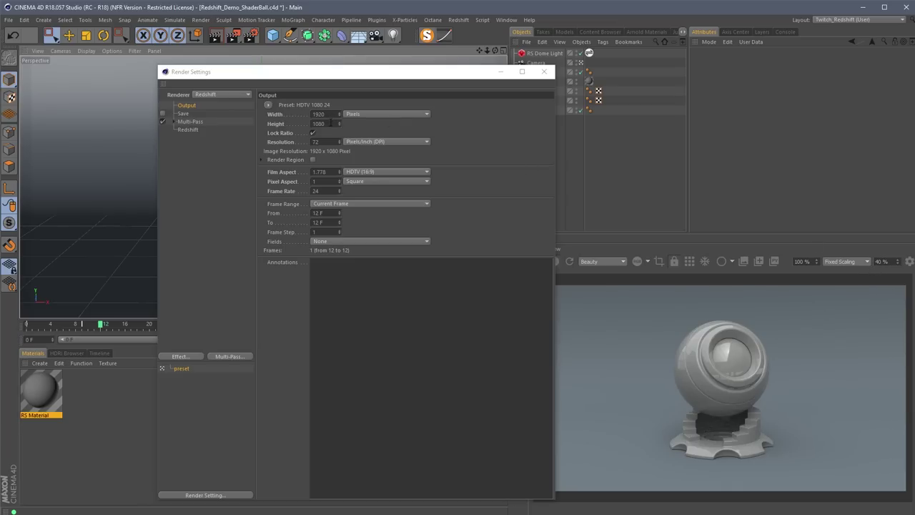
Set the render preview to Fit Window and enlarge the render view's area in the layout.
{"action": "left_click", "coordinate": [844, 262]}
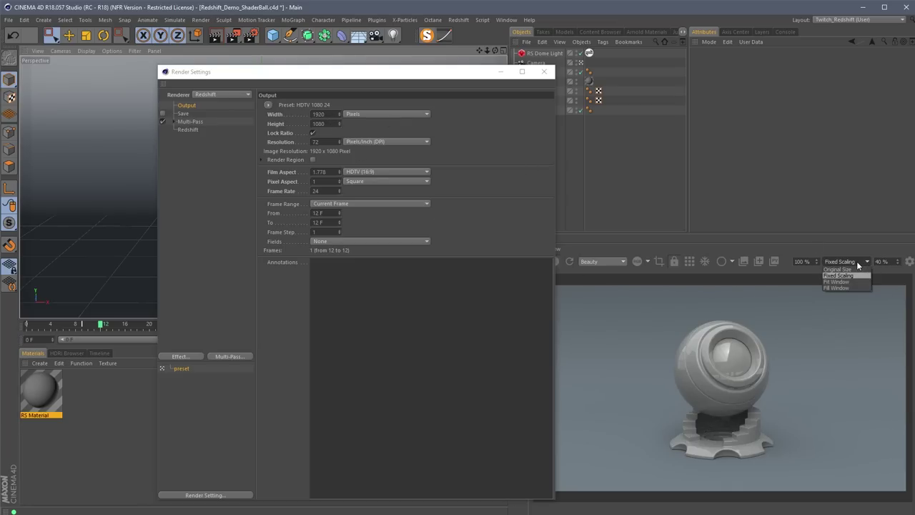
{"action": "left_click", "coordinate": [838, 282]}
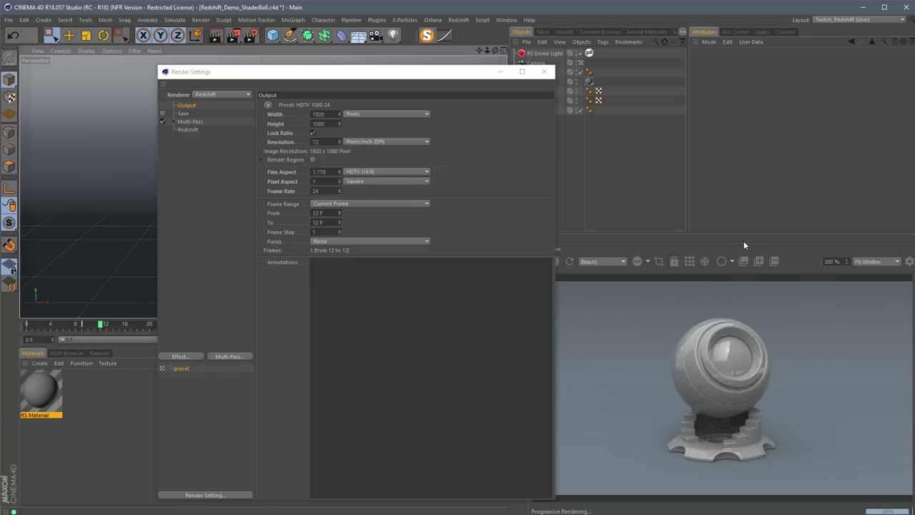
{"action": "left_click_drag", "start_coordinate": [455, 75], "coordinate": [365, 56]}
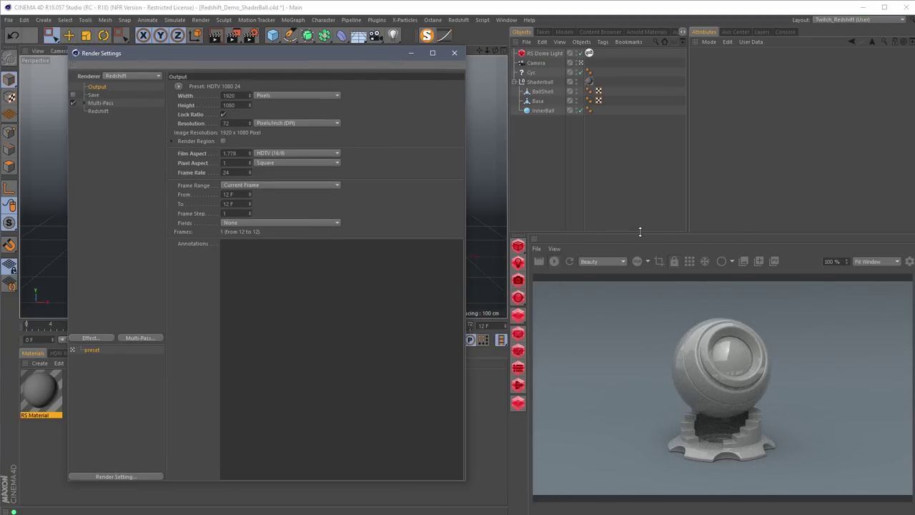
{"action": "left_click_drag", "start_coordinate": [640, 231], "coordinate": [640, 190]}
{"action": "left_click_drag", "start_coordinate": [509, 229], "coordinate": [483, 228]}
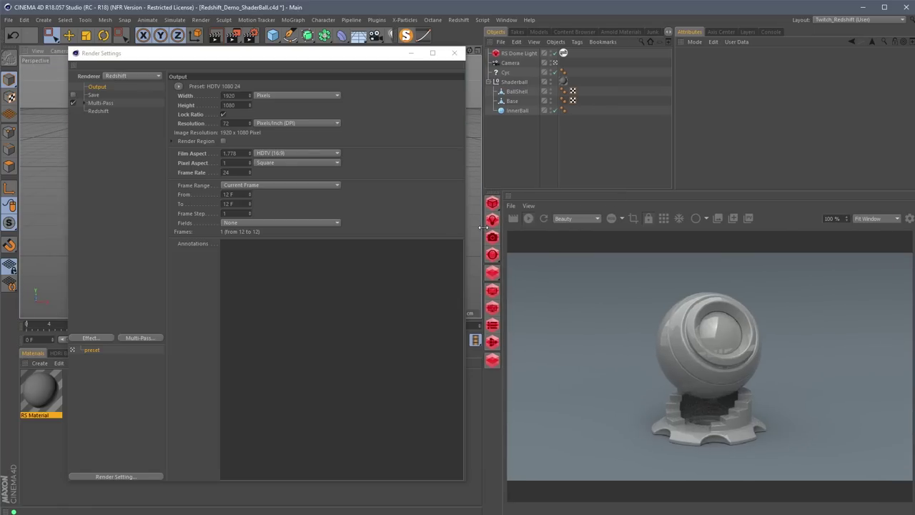
Preview the render with Fill Window scaling, and return the render view to Fixed Scaling.
{"action": "left_click", "coordinate": [874, 218]}
{"action": "left_click", "coordinate": [872, 241]}
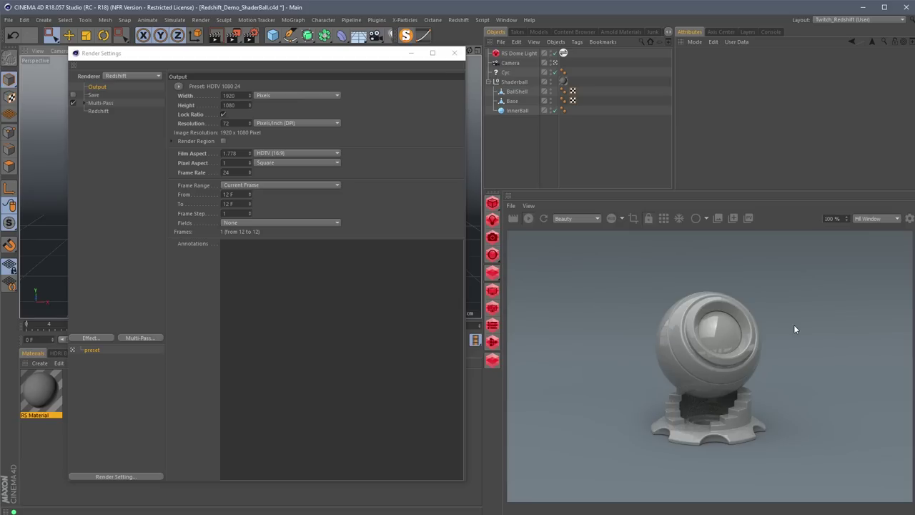
{"action": "left_click", "coordinate": [874, 219]}
{"action": "left_click", "coordinate": [876, 240]}
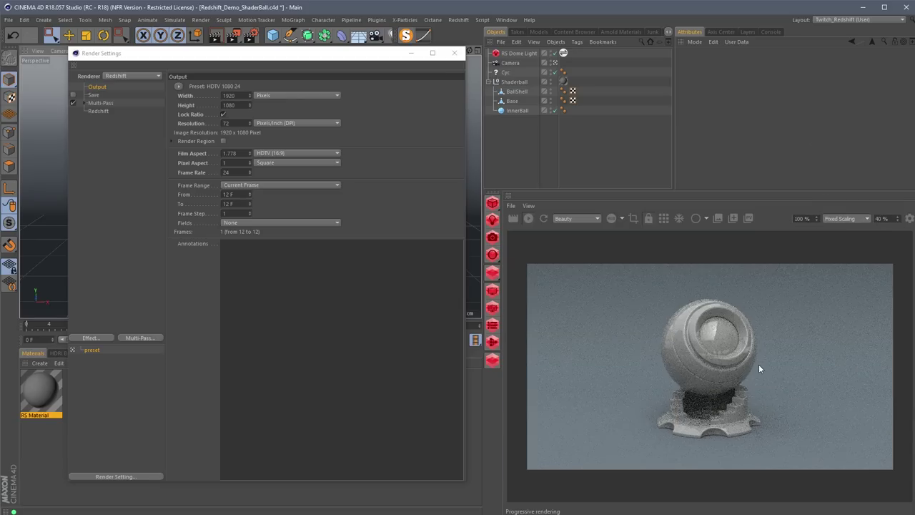
Close the render settings and draw a small render region over the upper part of the shader ball.
{"action": "left_click", "coordinate": [454, 55]}
{"action": "left_click_drag", "start_coordinate": [665, 300], "coordinate": [752, 374]}
{"action": "left_click_drag", "start_coordinate": [681, 303], "coordinate": [724, 349]}
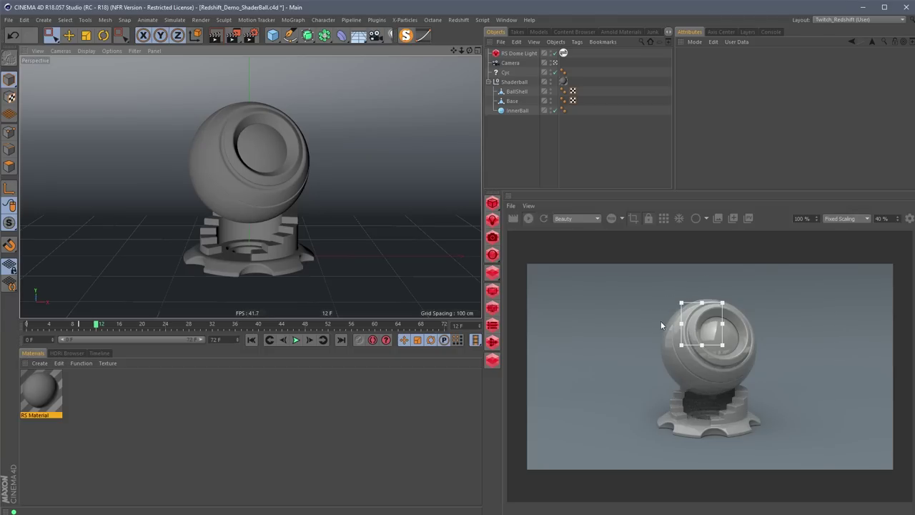
Magnify the render preview to 250% and 500% zoom to inspect the region, and return the zoom to 100%.
{"action": "left_click", "coordinate": [816, 218]}
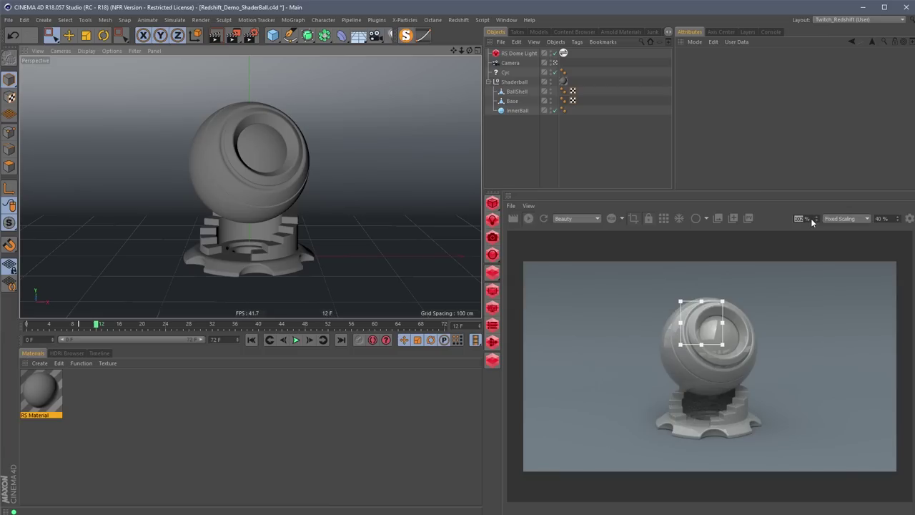
{"action": "type", "text": "250"}
{"action": "key", "text": "Return"}
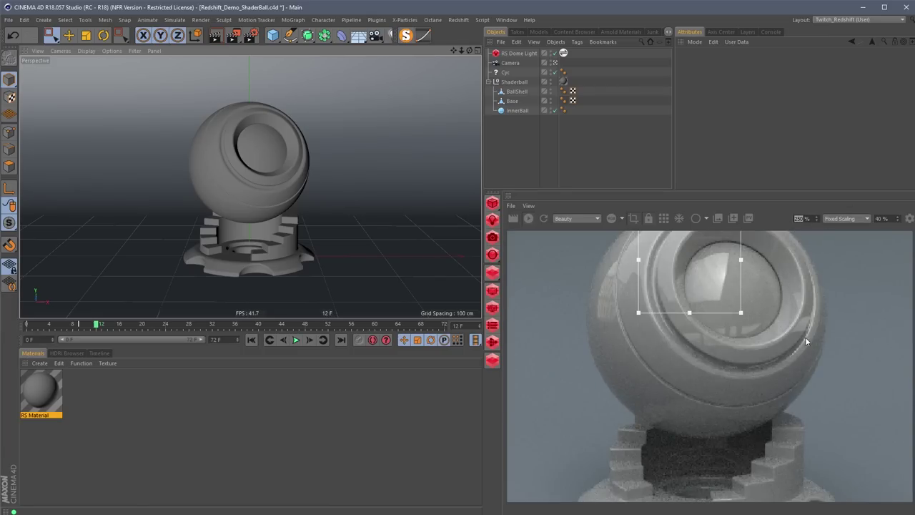
{"action": "middle_click_drag", "start_coordinate": [772, 289], "coordinate": [858, 324]}
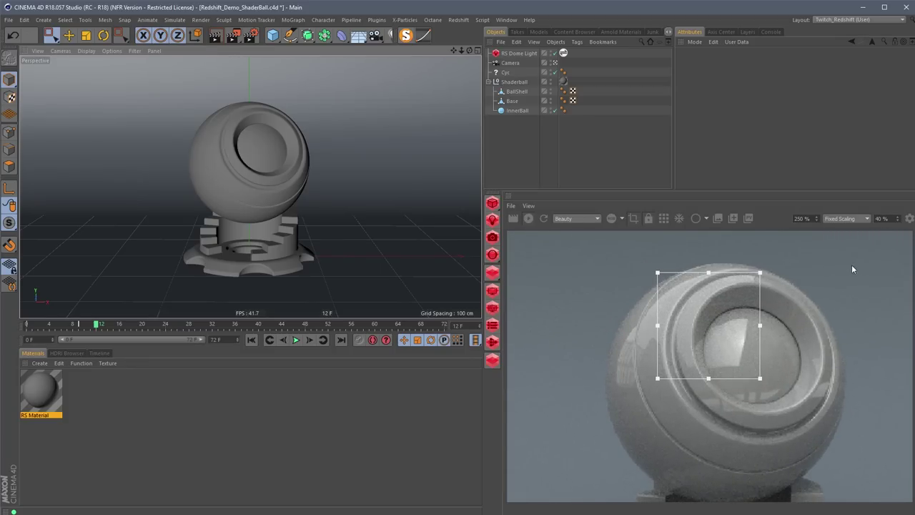
{"action": "double_click", "coordinate": [794, 219]}
{"action": "type", "text": "500"}
{"action": "key", "text": "Return"}
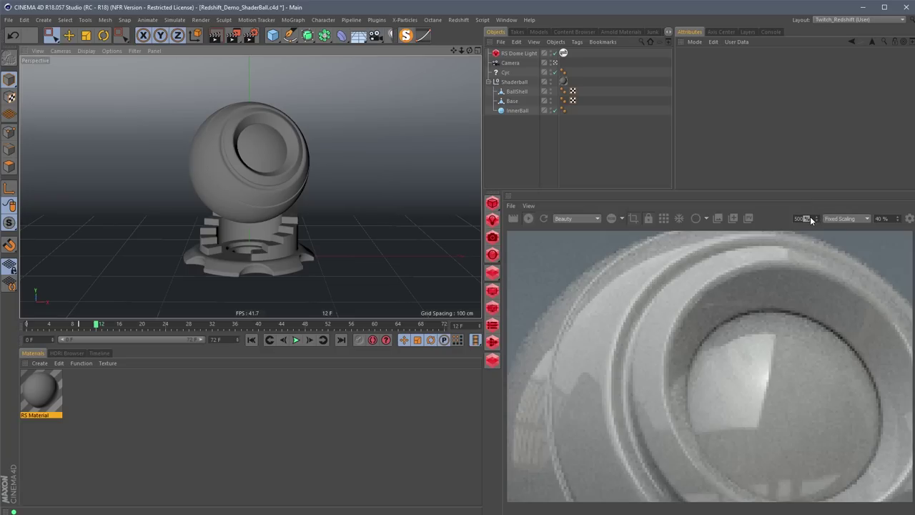
{"action": "type", "text": "100"}
{"action": "key", "text": "Return"}
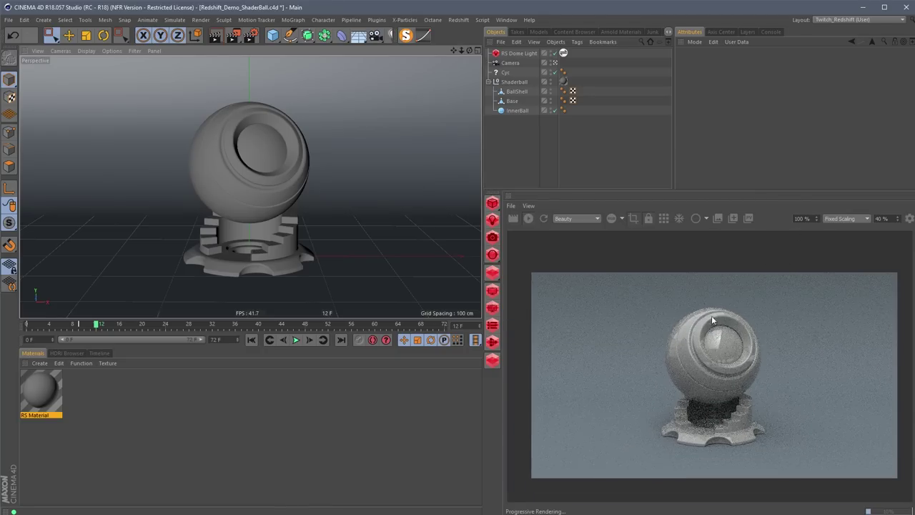
Redraw the render region over the ball's upper part and set the fixed scaling to 250%.
{"action": "left_click_drag", "start_coordinate": [677, 303], "coordinate": [765, 412]}
{"action": "left_click_drag", "start_coordinate": [681, 306], "coordinate": [728, 363]}
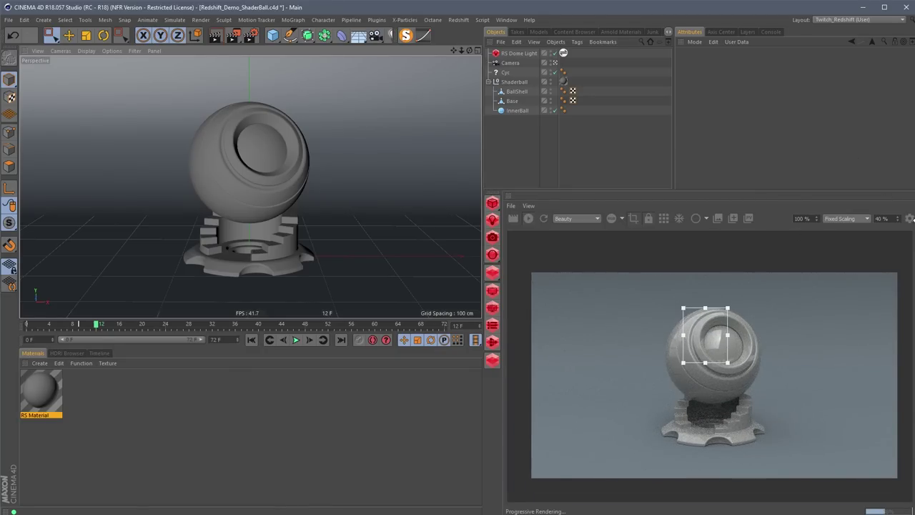
{"action": "scroll", "coordinate": [881, 222], "scroll_direction": "down", "scroll_amount": 1}
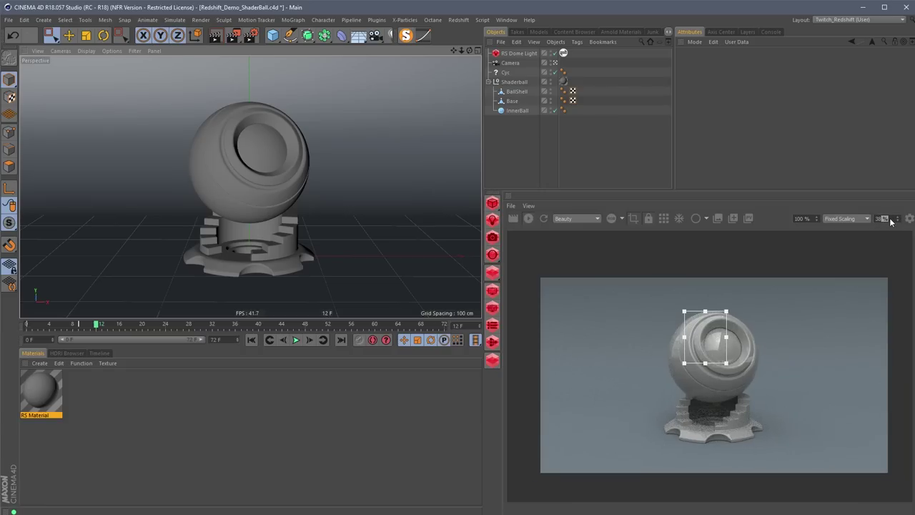
{"action": "double_click", "coordinate": [880, 220]}
{"action": "type", "text": "250"}
{"action": "key", "text": "Return"}
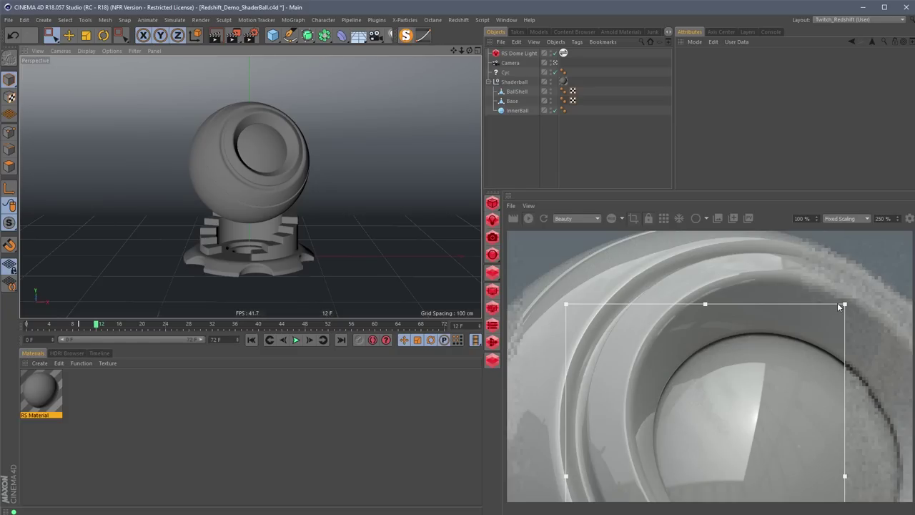
Check the output resolution in the render settings, and redraw the region as a smaller patch at the inner ball's edge.
{"action": "left_click", "coordinate": [250, 35]}
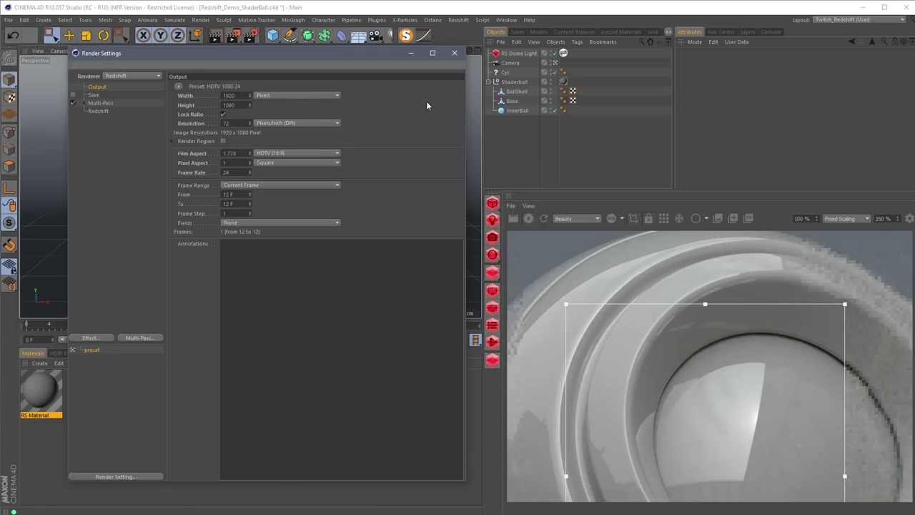
{"action": "left_click", "coordinate": [455, 53]}
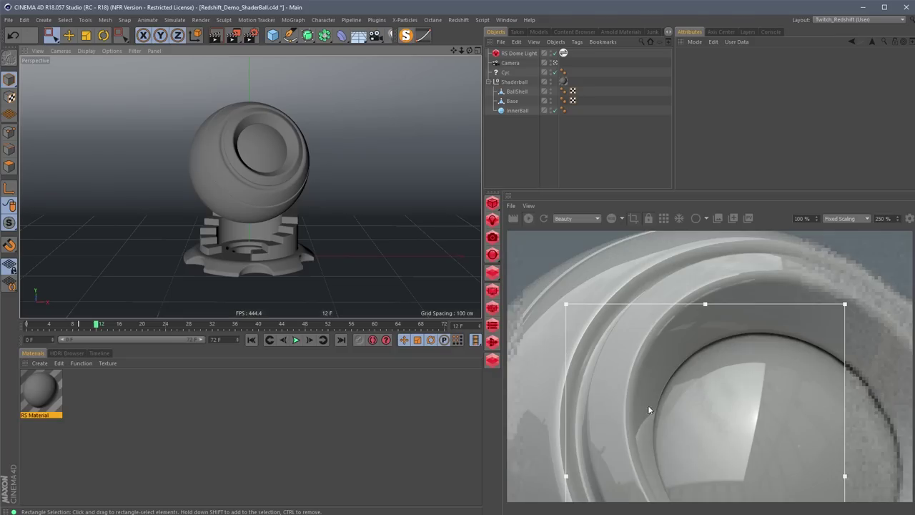
{"action": "left_click_drag", "start_coordinate": [603, 340], "coordinate": [695, 408]}
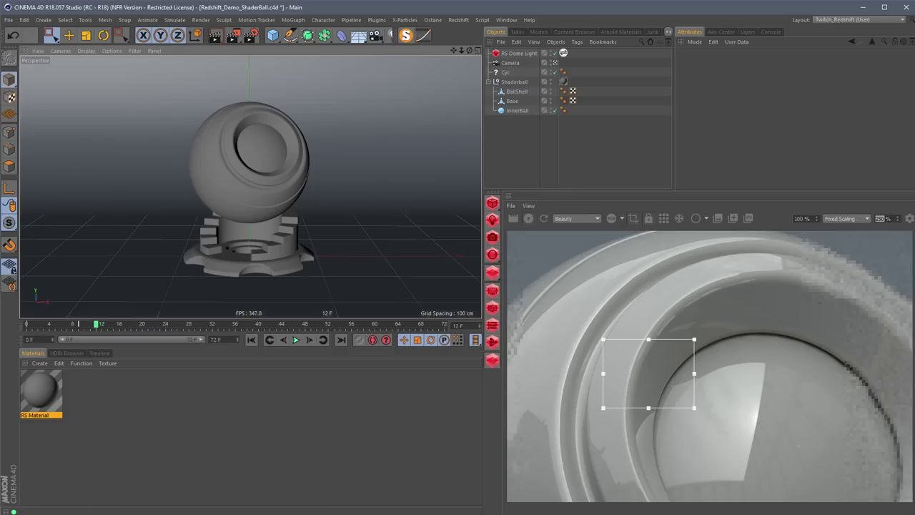
Set the fixed scaling to 60%, and show the full frame at 100% zoom without a render region.
{"action": "type", "text": "60"}
{"action": "key", "text": "Return"}
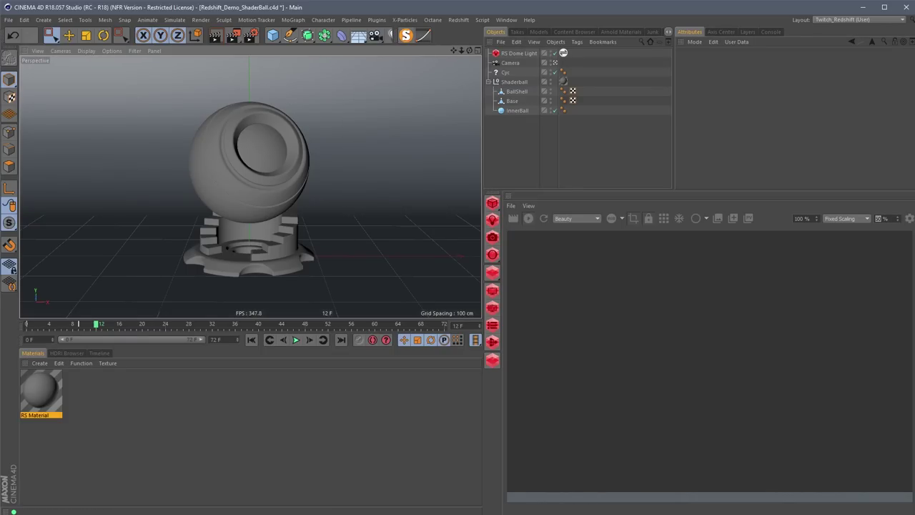
{"action": "left_click", "coordinate": [648, 220]}
{"action": "scroll", "coordinate": [716, 333], "scroll_direction": "down", "scroll_amount": 2}
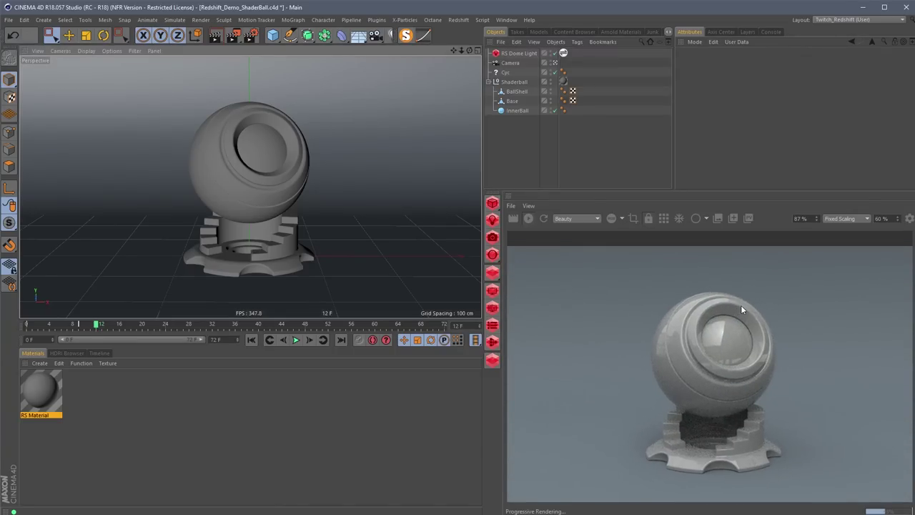
{"action": "scroll", "coordinate": [752, 333], "scroll_direction": "down", "scroll_amount": 2}
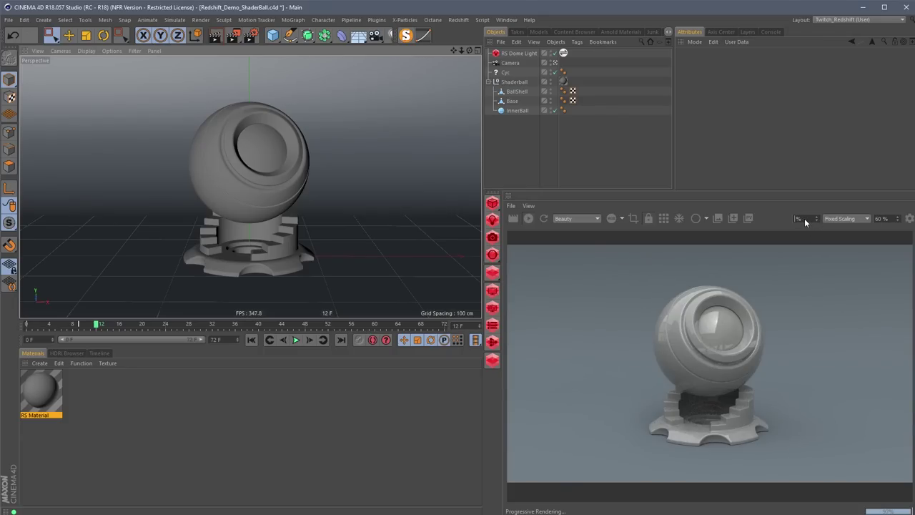
{"action": "type", "text": "100"}
{"action": "key", "text": "Return"}
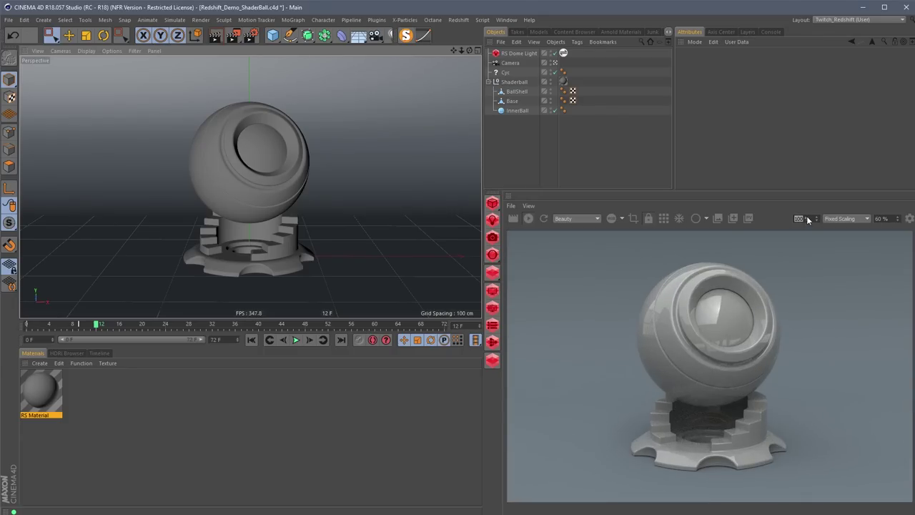
Set the fixed scaling to 55% and draw a render region around the whole shader ball.
{"action": "double_click", "coordinate": [881, 218]}
{"action": "type", "text": "30"}
{"action": "key", "text": "Return"}
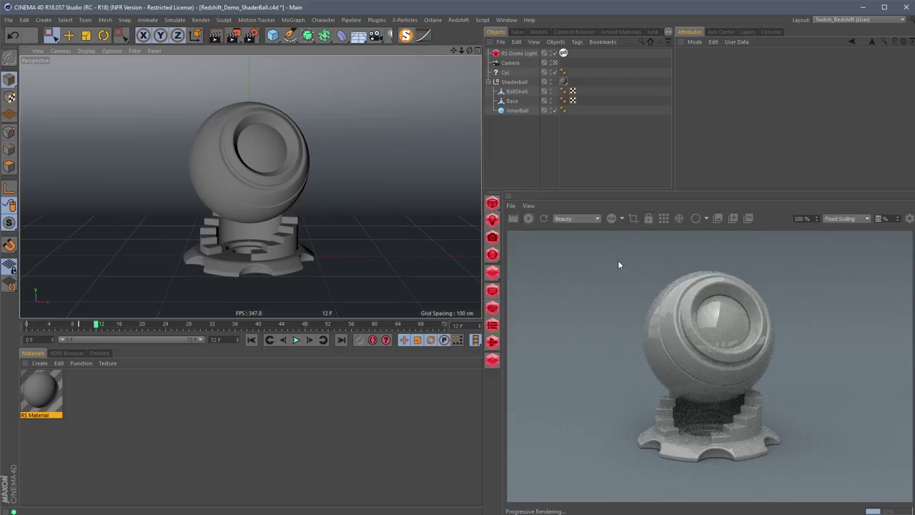
{"action": "left_click_drag", "start_coordinate": [588, 250], "coordinate": [823, 481]}
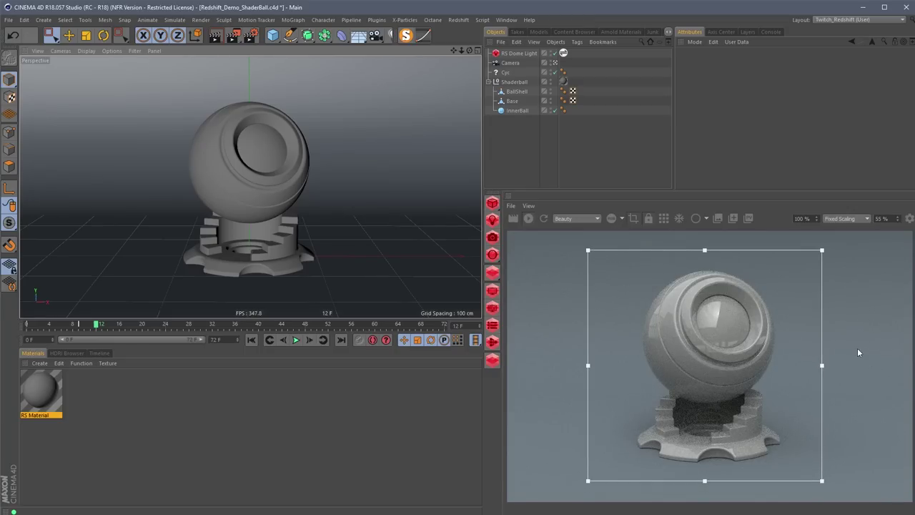
{"action": "left_click_drag", "start_coordinate": [218, 135], "coordinate": [265, 176], "text": "alt"}
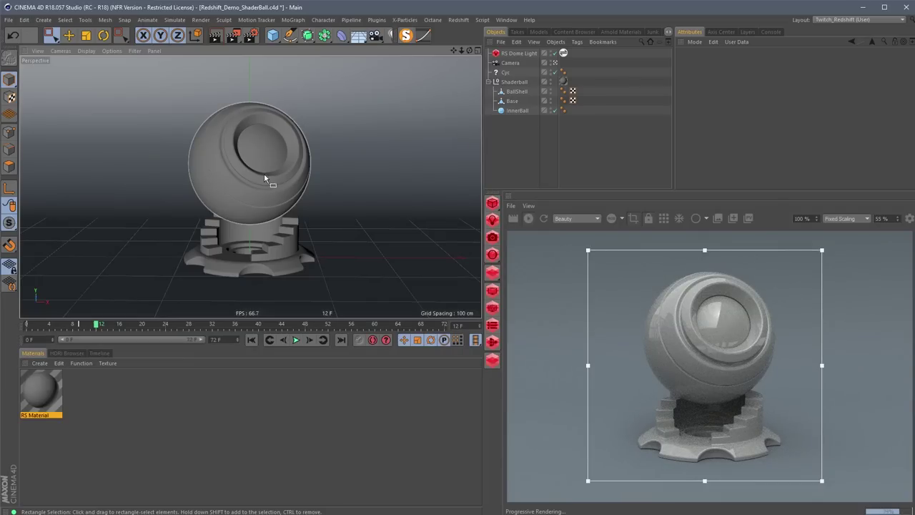
Open the render view's settings and examine the Pixel, Snapshots and Display options, including the available display modes.
{"action": "left_click", "coordinate": [909, 218]}
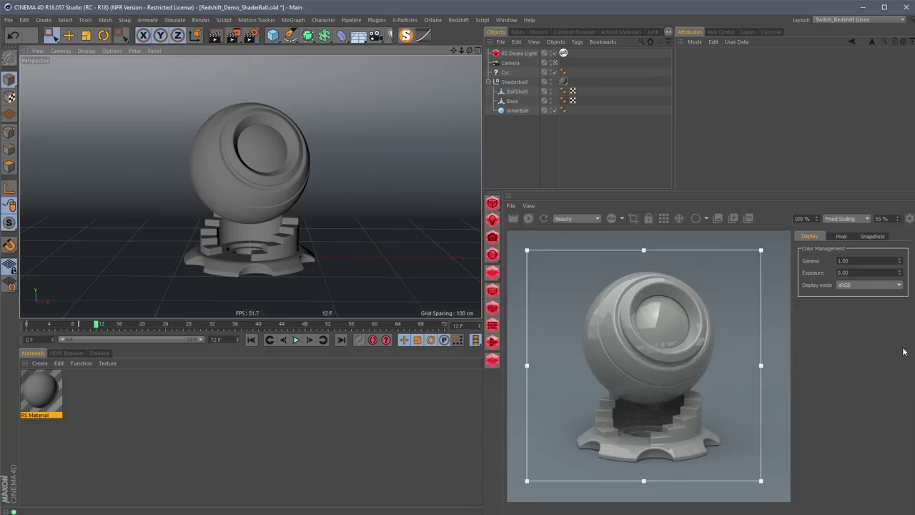
{"action": "left_click", "coordinate": [841, 236]}
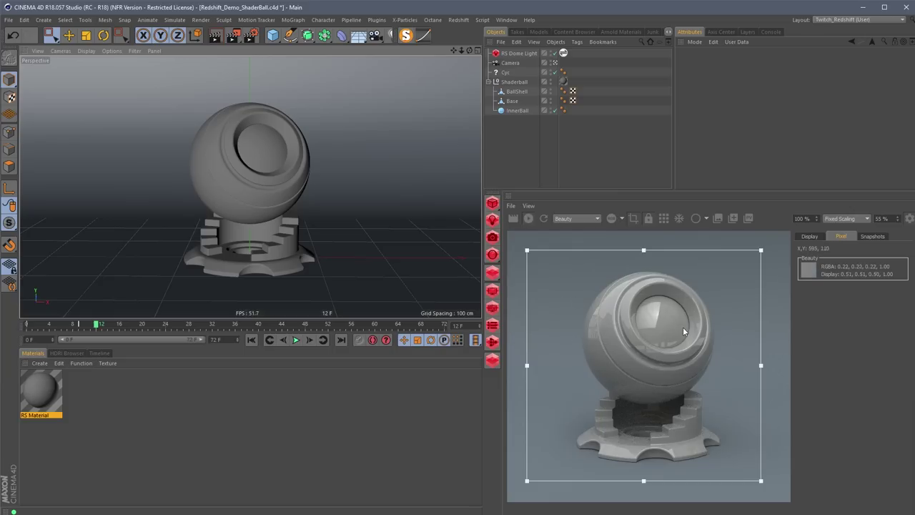
{"action": "left_click", "coordinate": [882, 237]}
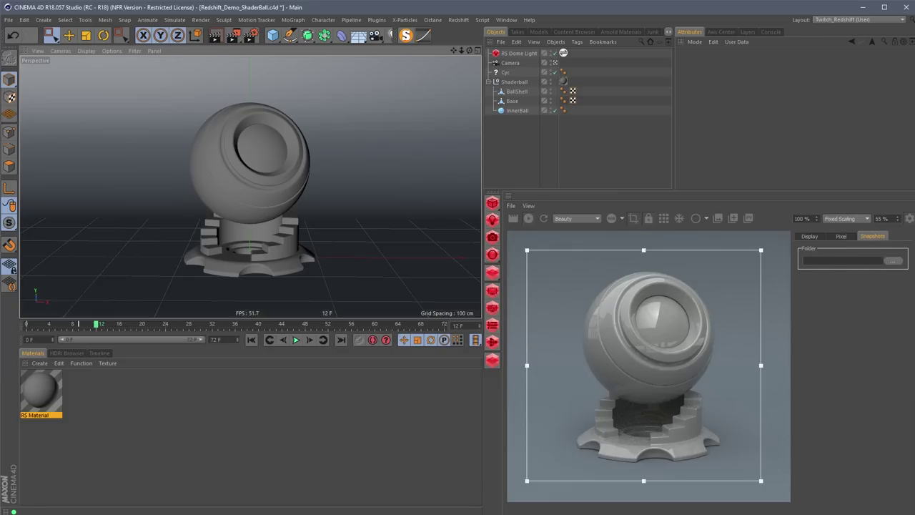
{"action": "left_click", "coordinate": [817, 236]}
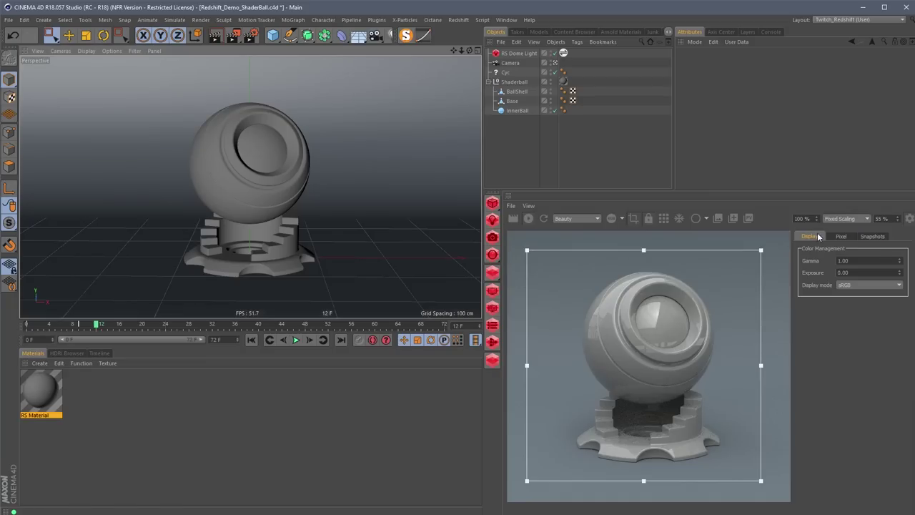
{"action": "left_click", "coordinate": [860, 287]}
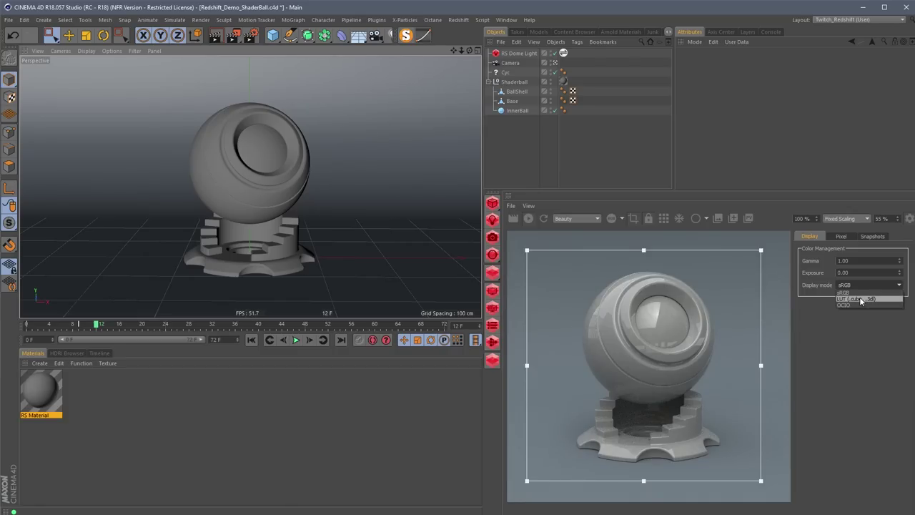
{"action": "left_click", "coordinate": [849, 407]}
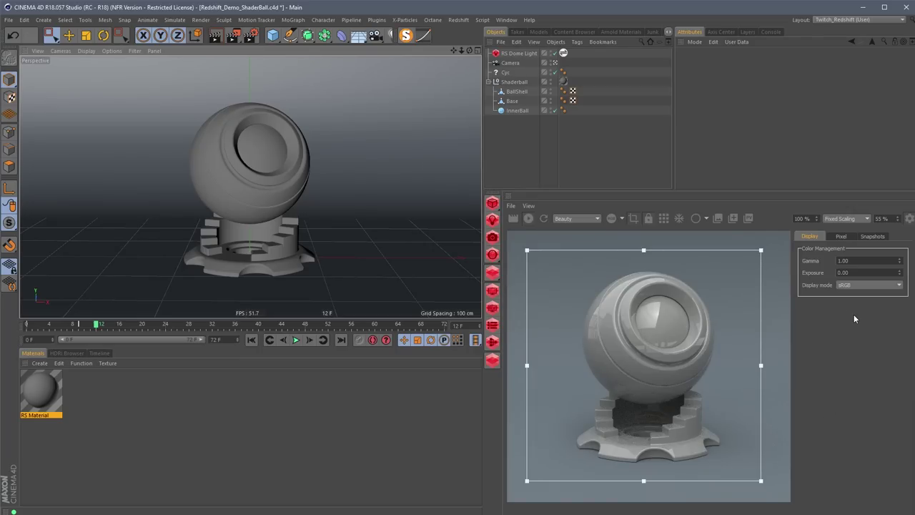
Set the display gamma to 2.2 and try the LUT display mode without loading a LUT file.
{"action": "left_click", "coordinate": [855, 260]}
{"action": "type", "text": "2.2"}
{"action": "key", "text": "Return"}
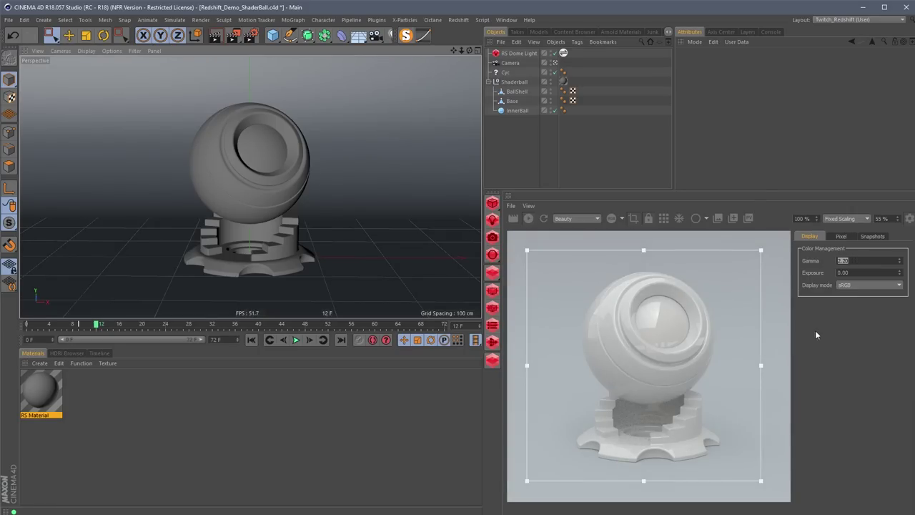
{"action": "left_click", "coordinate": [858, 286]}
{"action": "left_click", "coordinate": [874, 302]}
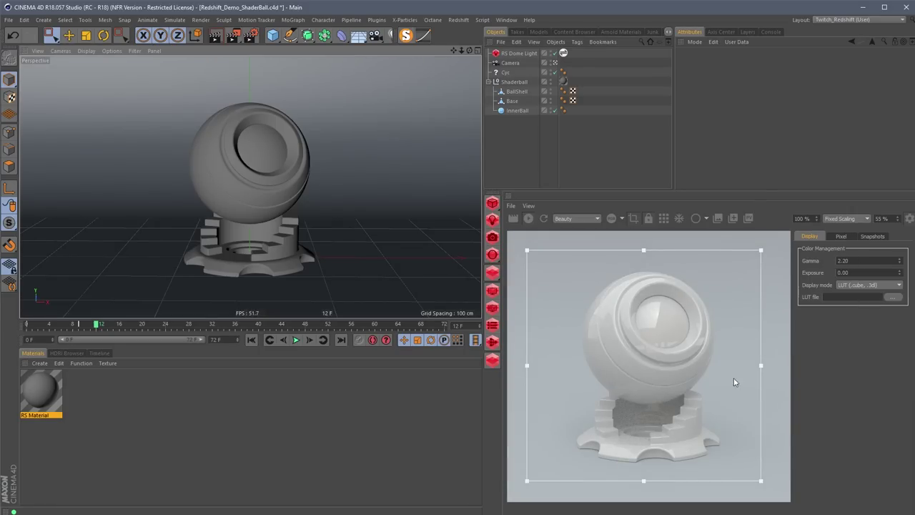
{"action": "left_click", "coordinate": [893, 297]}
{"action": "left_click", "coordinate": [875, 388]}
Reset the display gamma to 1 and the display mode to sRGB.
{"action": "double_click", "coordinate": [841, 261]}
{"action": "type", "text": "1"}
{"action": "key", "text": "Return"}
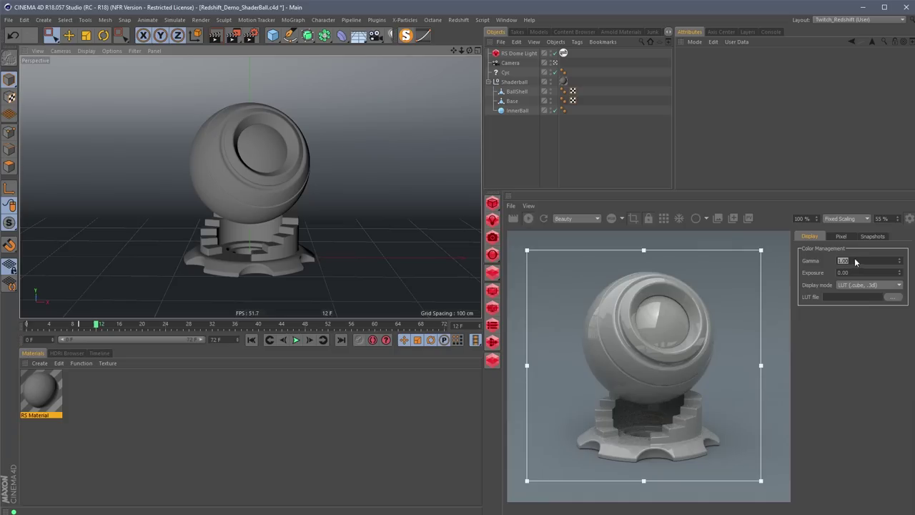
{"action": "left_click", "coordinate": [869, 284]}
{"action": "left_click", "coordinate": [855, 294]}
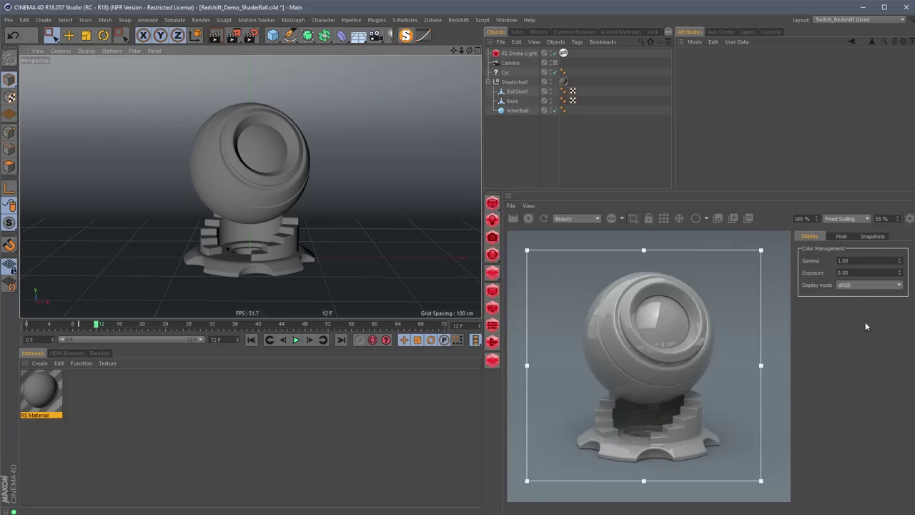
Close the render view's settings, switch to the Mech_Starter.c4d scene and turn off the render region.
{"action": "left_click", "coordinate": [909, 218]}
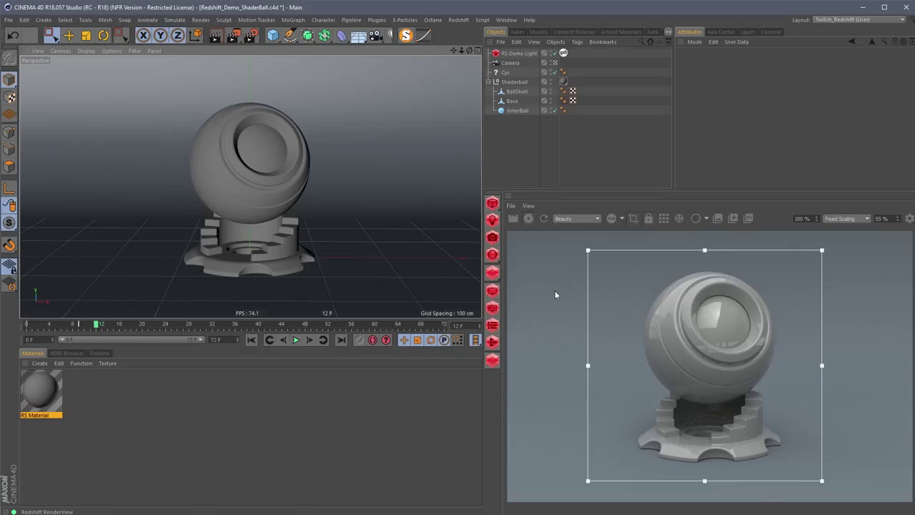
{"action": "left_click", "coordinate": [659, 215]}
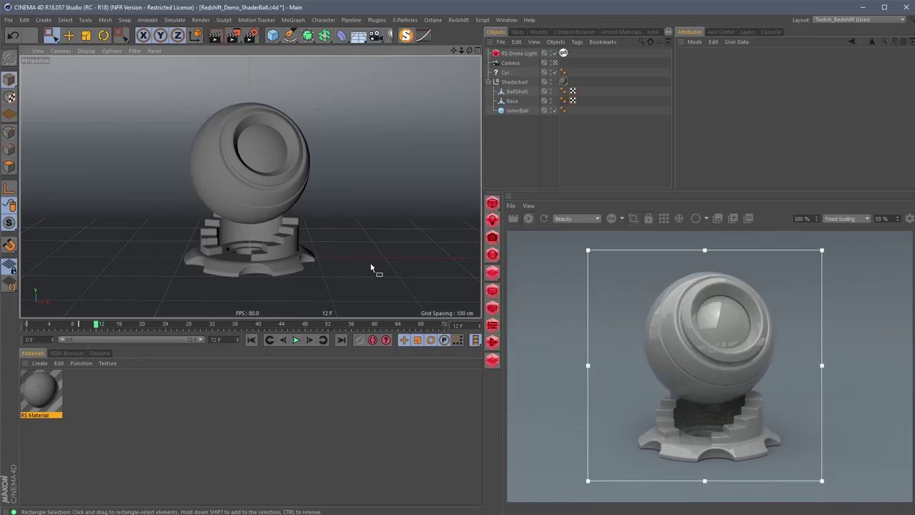
{"action": "left_click", "coordinate": [511, 20]}
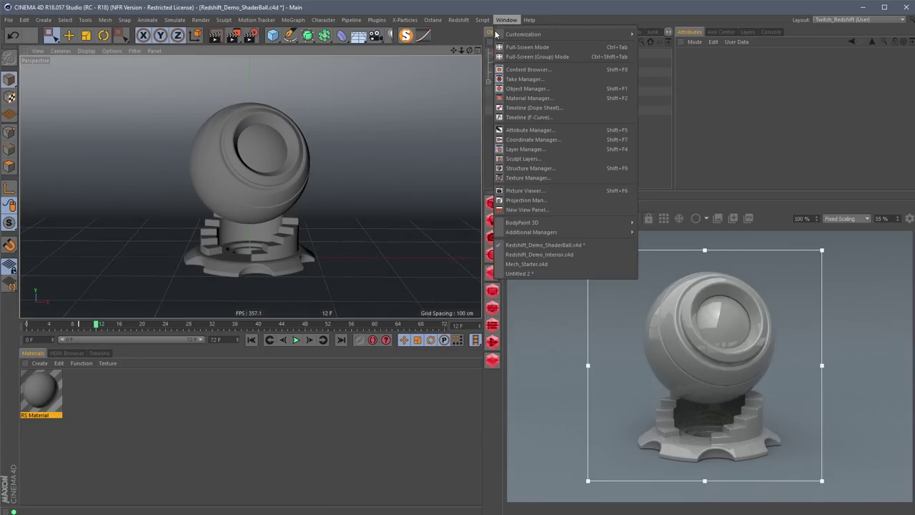
{"action": "left_click", "coordinate": [535, 264]}
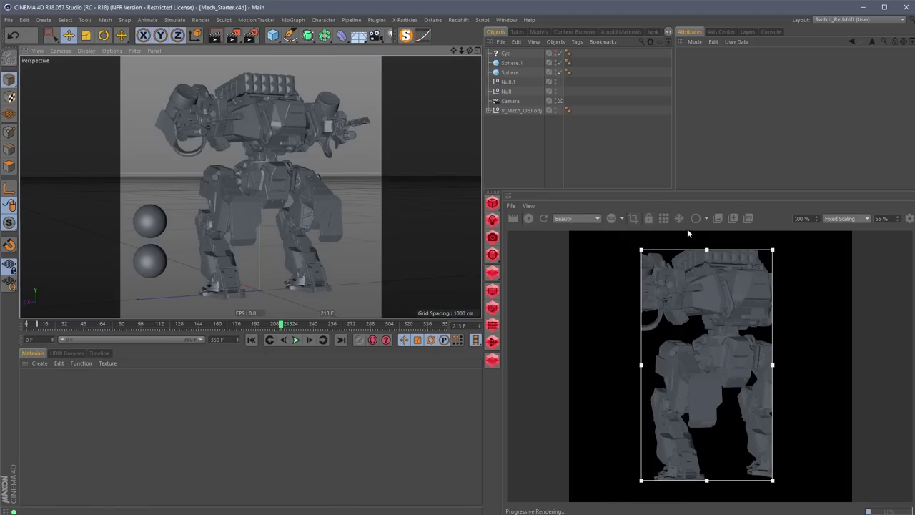
{"action": "left_click", "coordinate": [633, 221]}
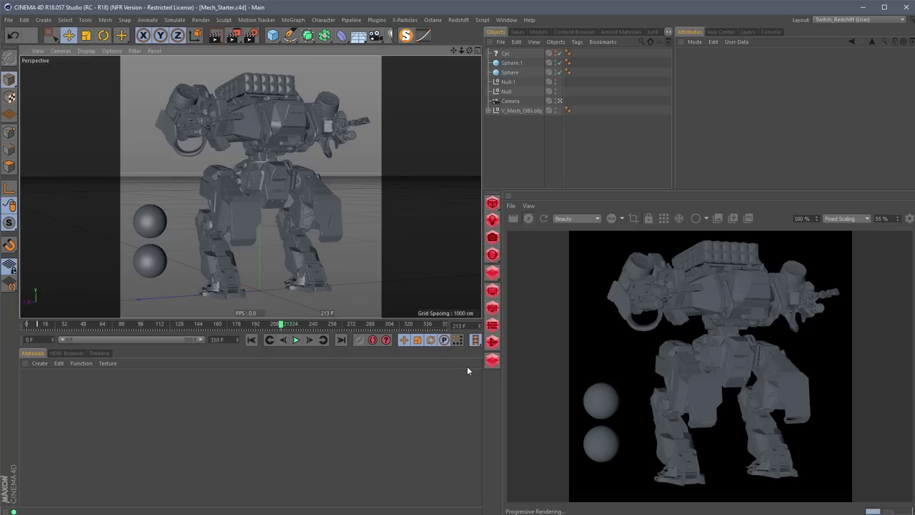
Add a Redshift dome light with an HDRI Link tag and connect the tag to the light's Dome Map.
{"action": "left_click_drag", "start_coordinate": [280, 161], "coordinate": [280, 194], "text": "alt"}
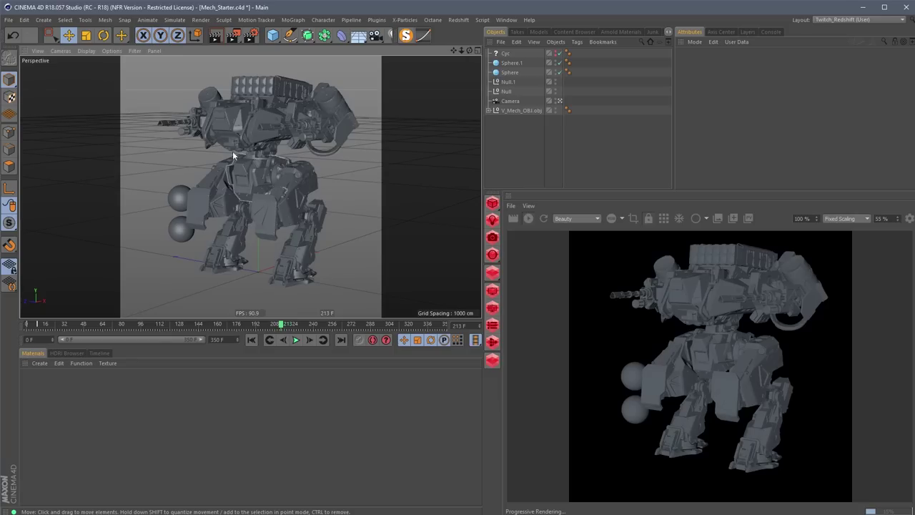
{"action": "left_click_drag", "start_coordinate": [232, 151], "coordinate": [254, 144], "text": "alt"}
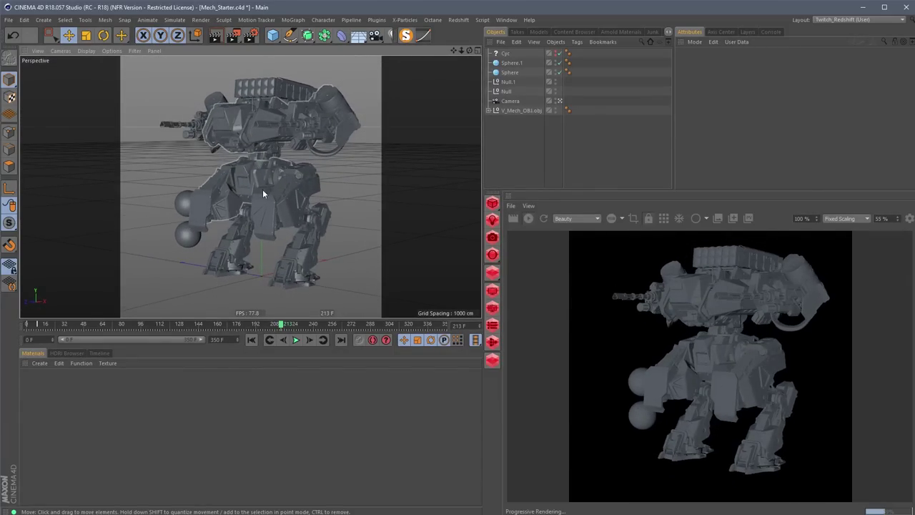
{"action": "left_click_drag", "start_coordinate": [262, 189], "coordinate": [243, 217], "text": "alt"}
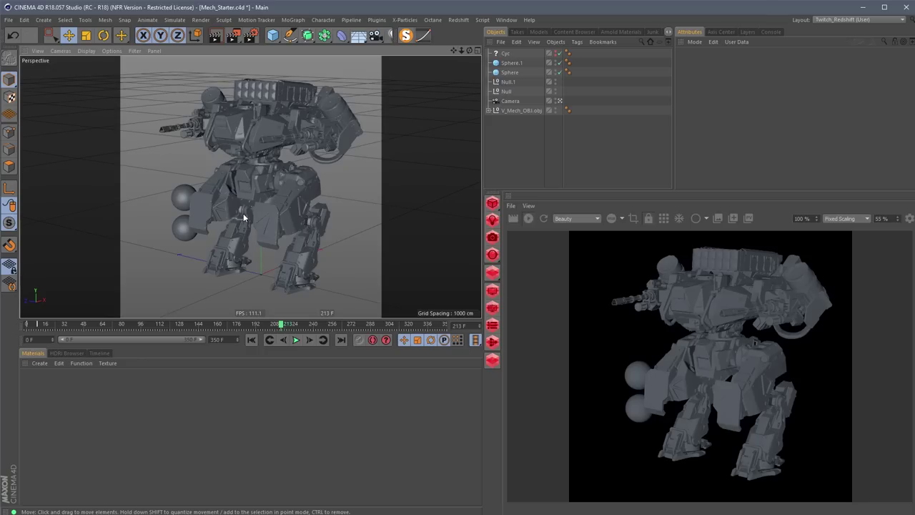
{"action": "mouse_move", "coordinate": [268, 183]}
{"action": "left_mouse_down", "text": "alt"}
{"action": "mouse_move", "coordinate": [267, 206]}
{"action": "mouse_move", "coordinate": [279, 200]}
{"action": "mouse_move", "coordinate": [263, 188]}
{"action": "left_mouse_up", "text": "alt"}
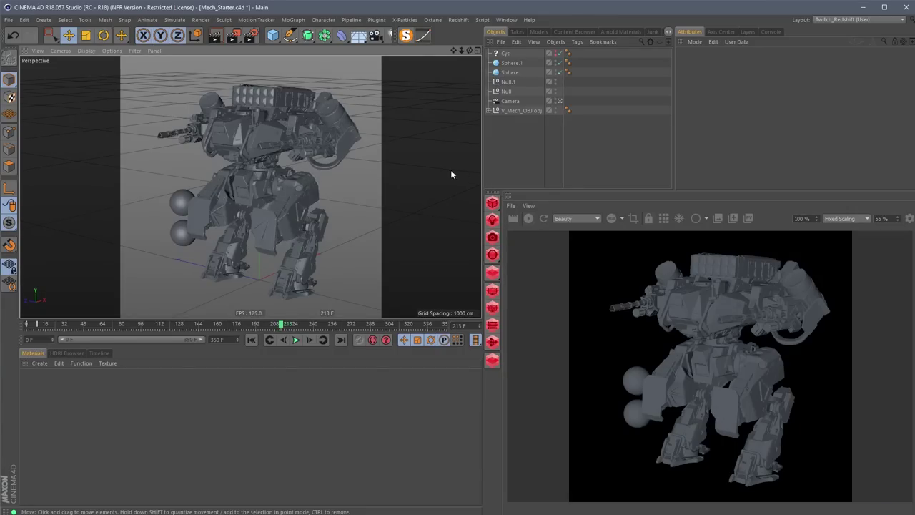
{"action": "left_click_drag", "start_coordinate": [493, 223], "coordinate": [555, 259]}
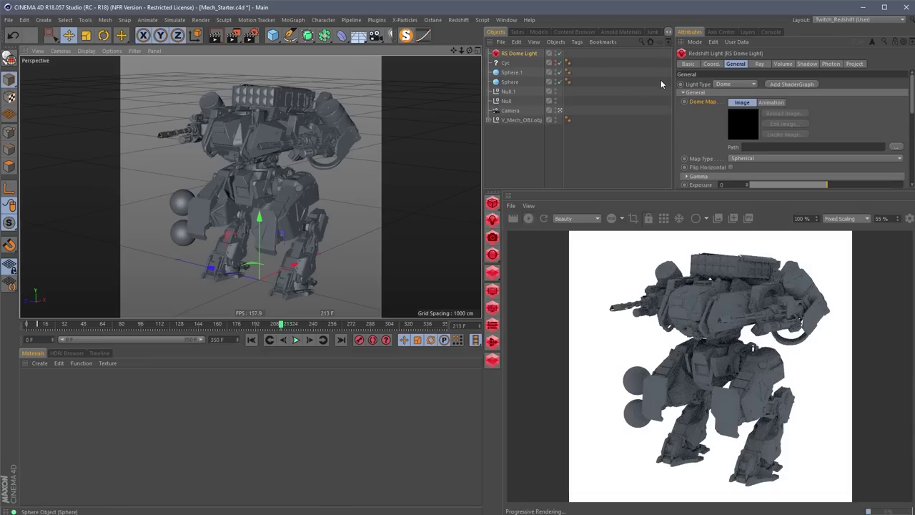
{"action": "left_click", "coordinate": [577, 41]}
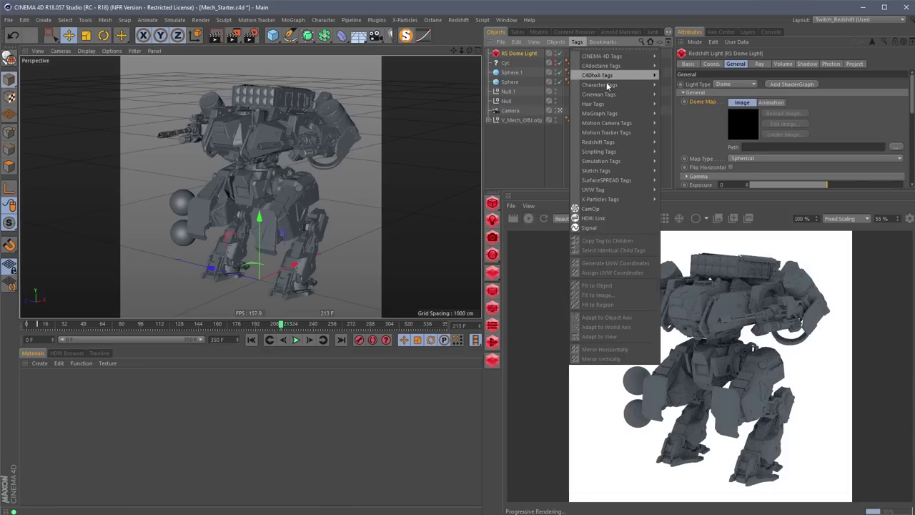
{"action": "left_click", "coordinate": [601, 218]}
{"action": "left_click", "coordinate": [535, 56]}
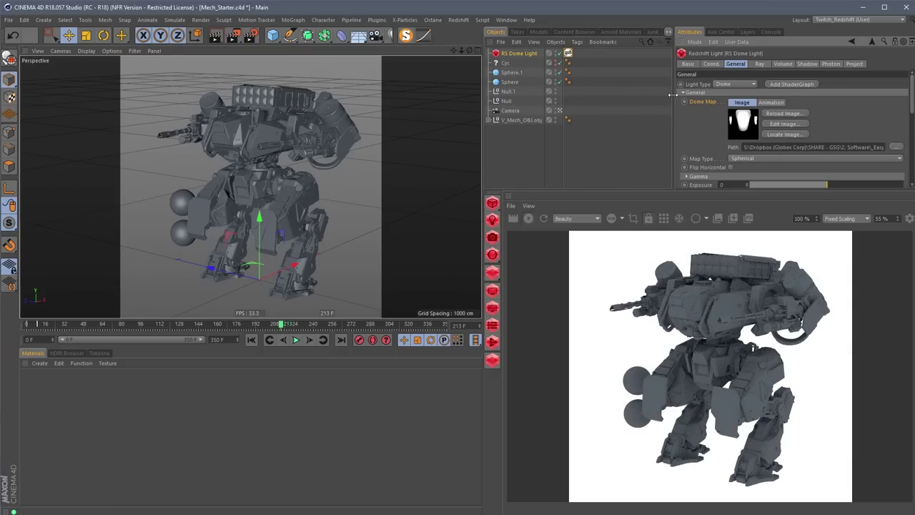
{"action": "left_click", "coordinate": [567, 53]}
{"action": "left_click", "coordinate": [783, 104]}
{"action": "left_click", "coordinate": [724, 120]}
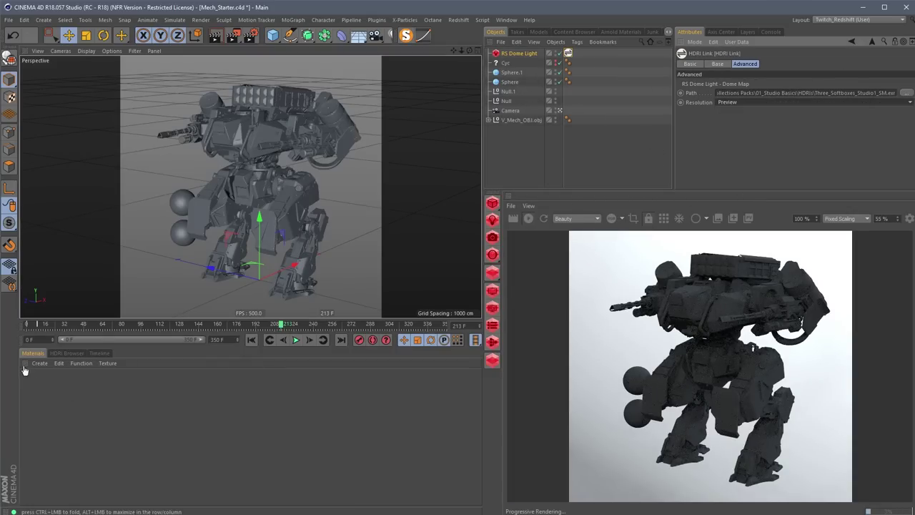
Load the Concrete Office Outside HDRI from the Commercial Locations pack and turn on the Cyc backdrop.
{"action": "double_click", "coordinate": [568, 54]}
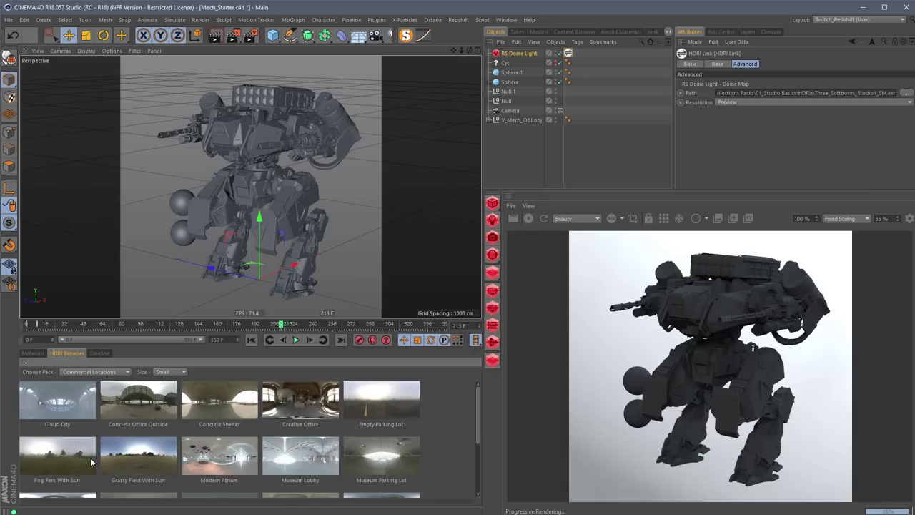
{"action": "left_click", "coordinate": [128, 405]}
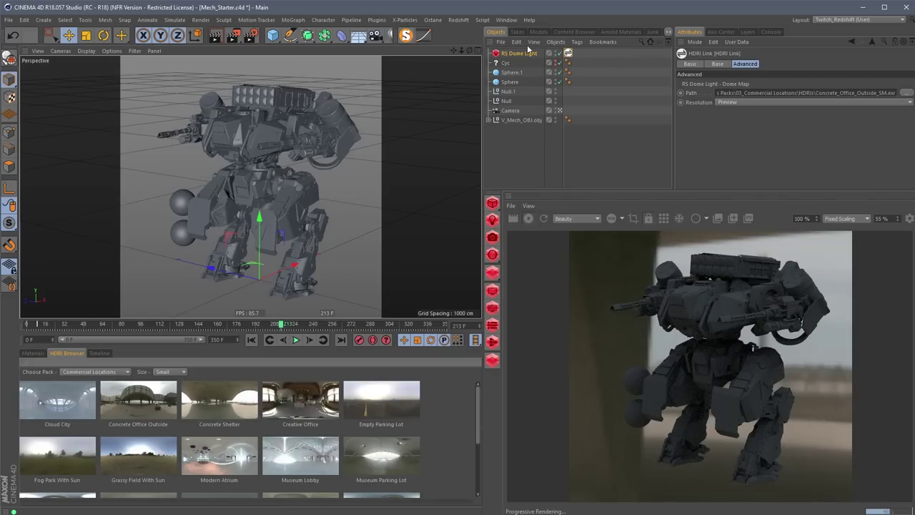
{"action": "left_click", "coordinate": [528, 53]}
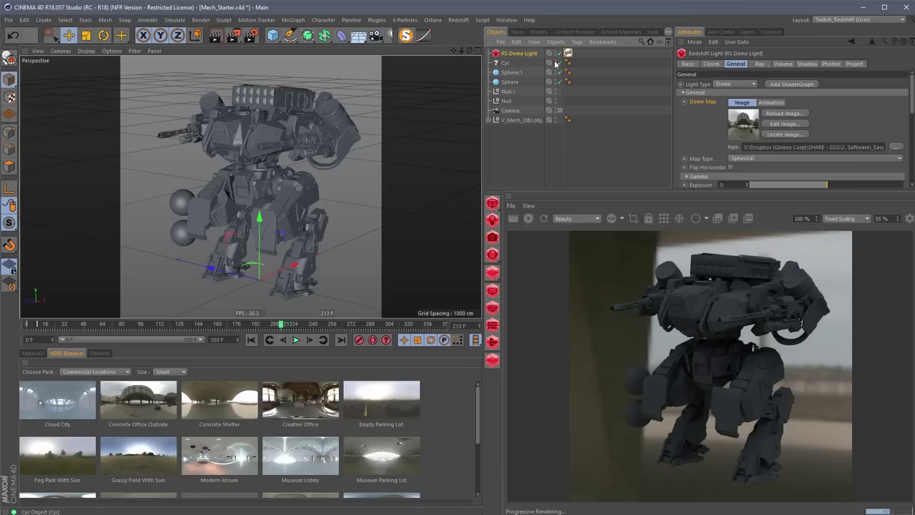
{"action": "left_click", "coordinate": [557, 63]}
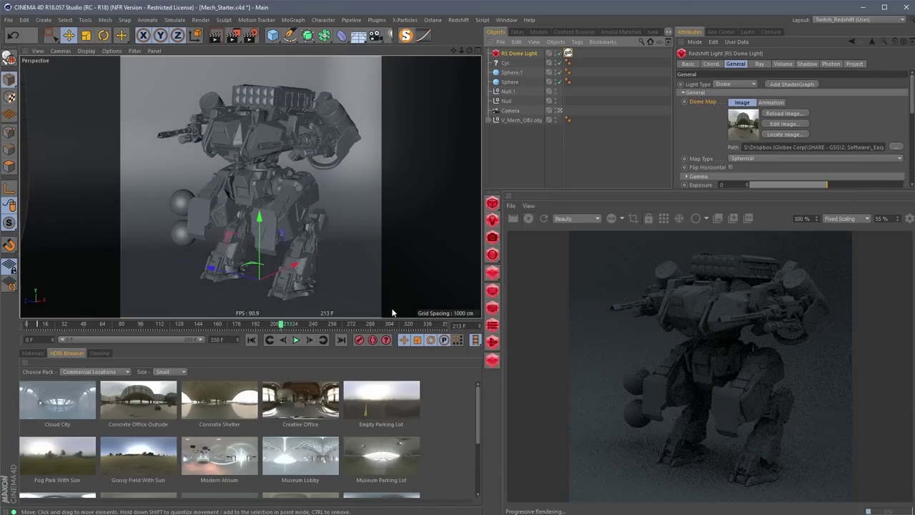
Set the dome light's exposure to 2.
{"action": "left_click_drag", "start_coordinate": [258, 302], "coordinate": [250, 294], "text": "alt"}
{"action": "left_click_drag", "start_coordinate": [268, 301], "coordinate": [329, 251], "text": "alt"}
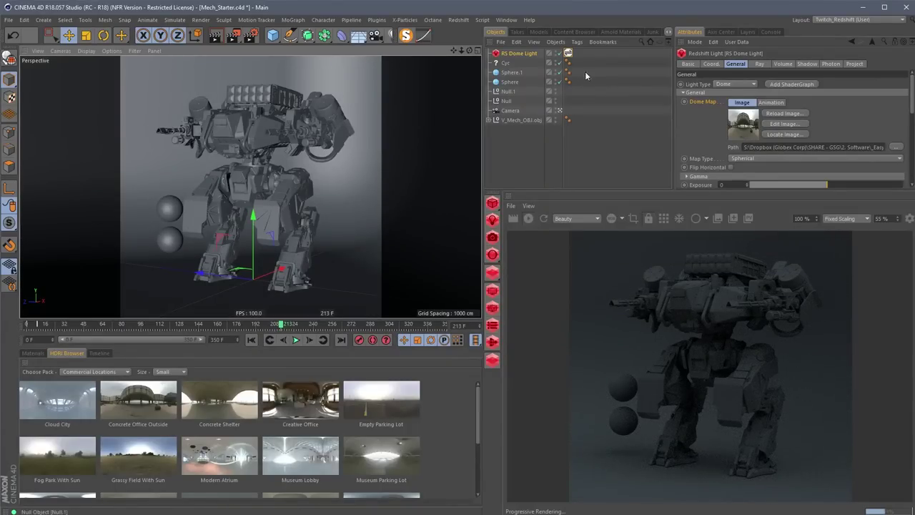
{"action": "double_click", "coordinate": [733, 184]}
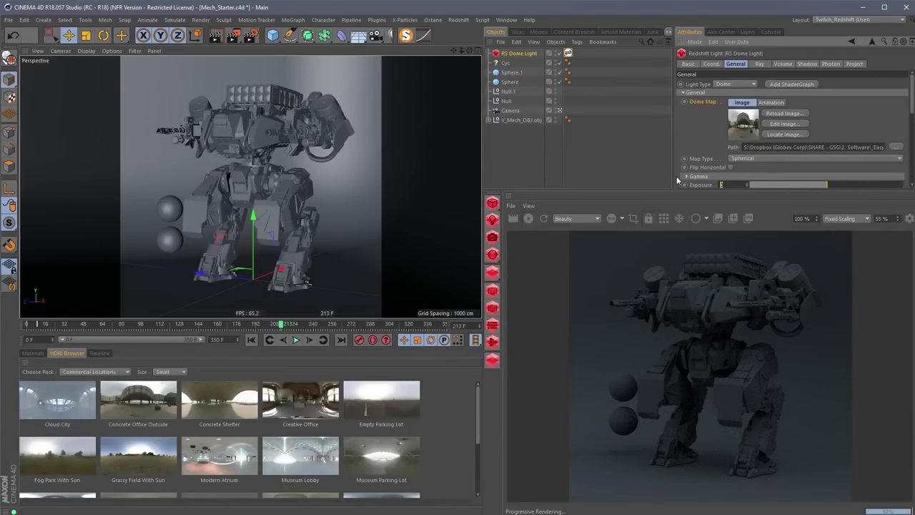
{"action": "type", "text": "2"}
{"action": "key", "text": "Return"}
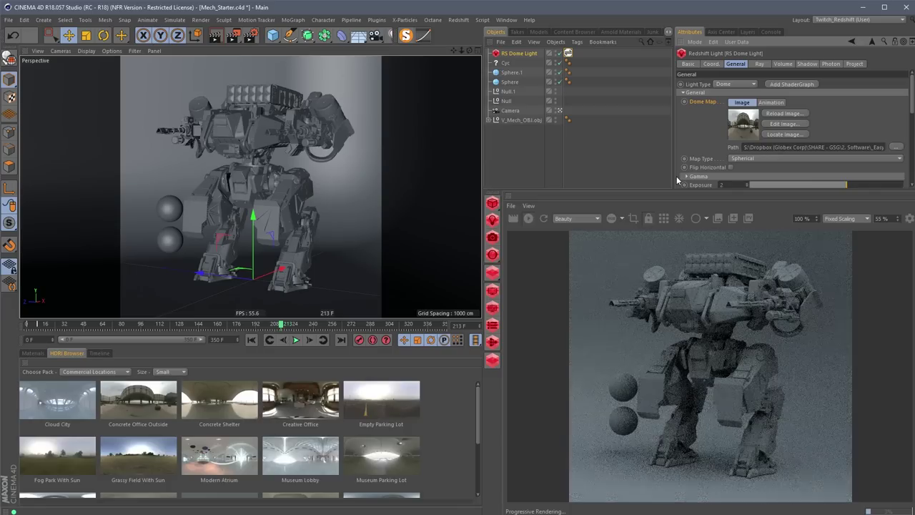
Open the Redshift GI render settings and switch the render view to bucket rendering.
{"action": "left_click", "coordinate": [33, 353]}
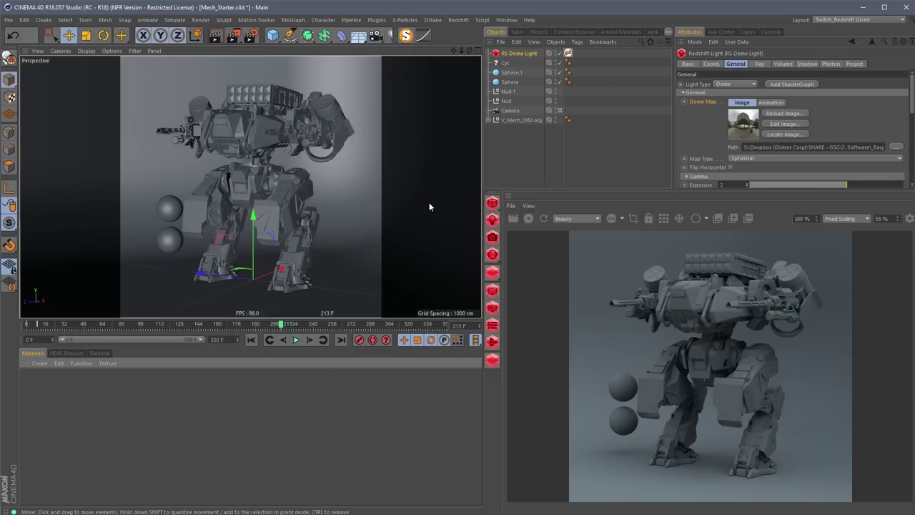
{"action": "left_click", "coordinate": [250, 36]}
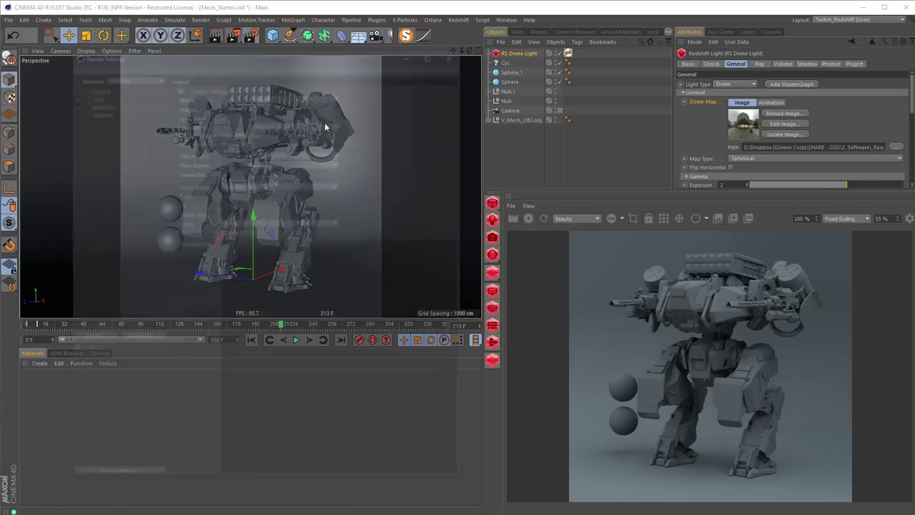
{"action": "left_click", "coordinate": [98, 111]}
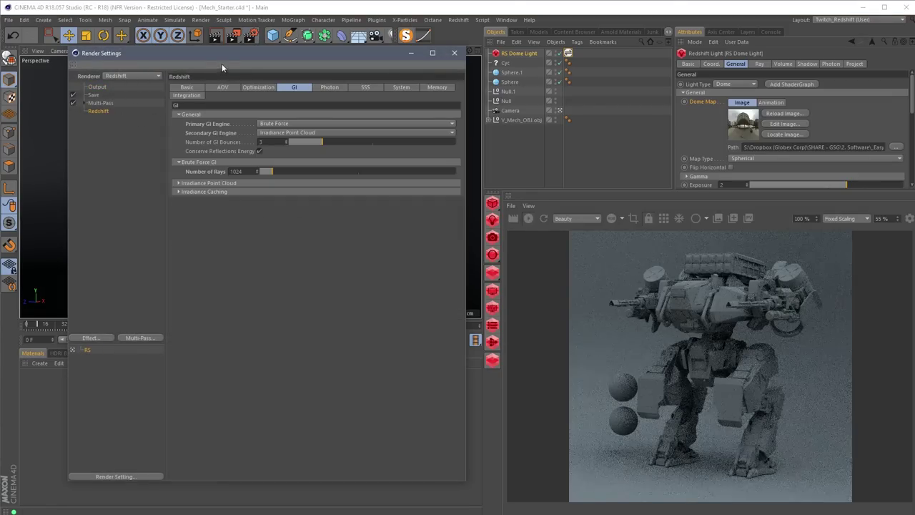
{"action": "left_click_drag", "start_coordinate": [224, 53], "coordinate": [246, 61]}
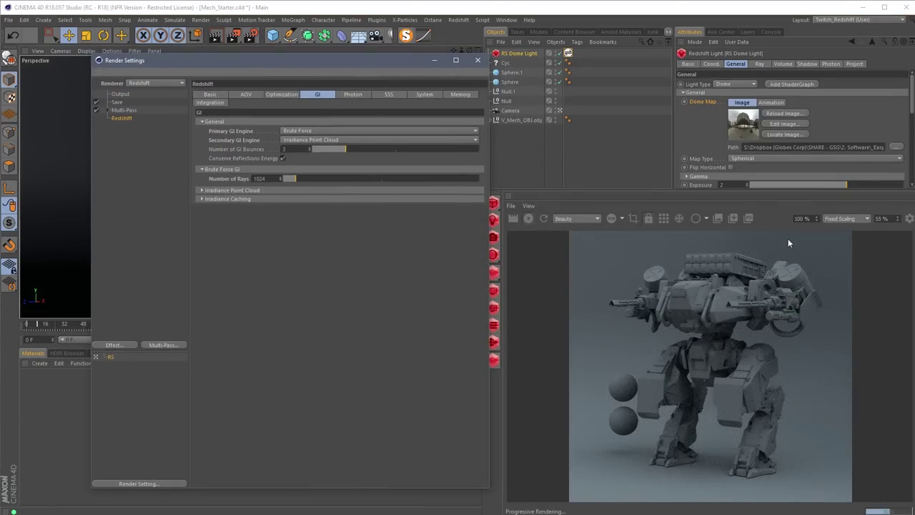
{"action": "left_click", "coordinate": [665, 218]}
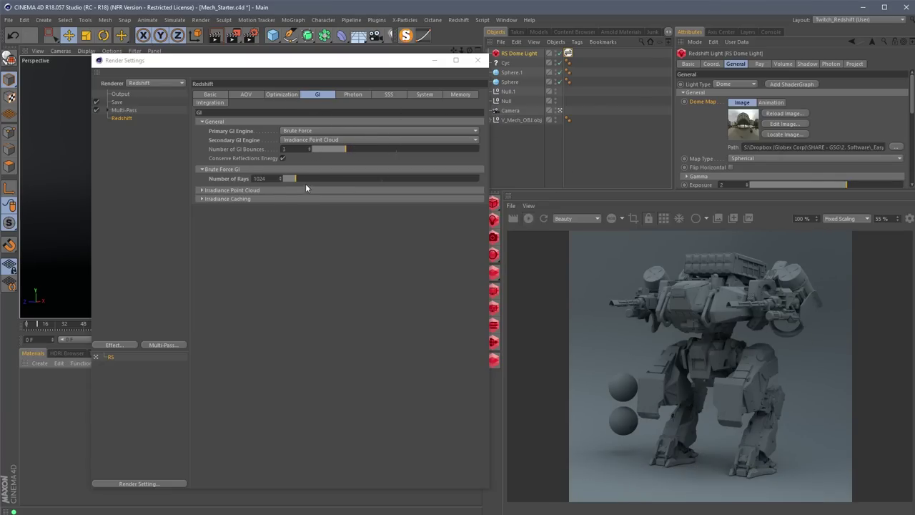
Set the Brute Force GI number of rays to 16.
{"action": "left_click", "coordinate": [276, 179]}
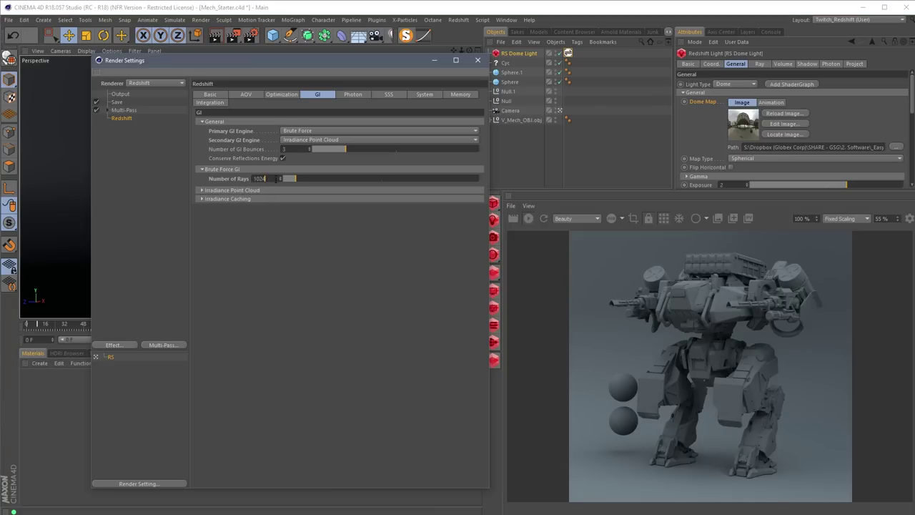
{"action": "double_click", "coordinate": [276, 179]}
{"action": "type", "text": "16"}
{"action": "key", "text": "Return"}
Expand the Irradiance Point Cloud settings and set both the primary and secondary GI engines to None.
{"action": "left_click", "coordinate": [226, 191]}
{"action": "left_click", "coordinate": [302, 131]}
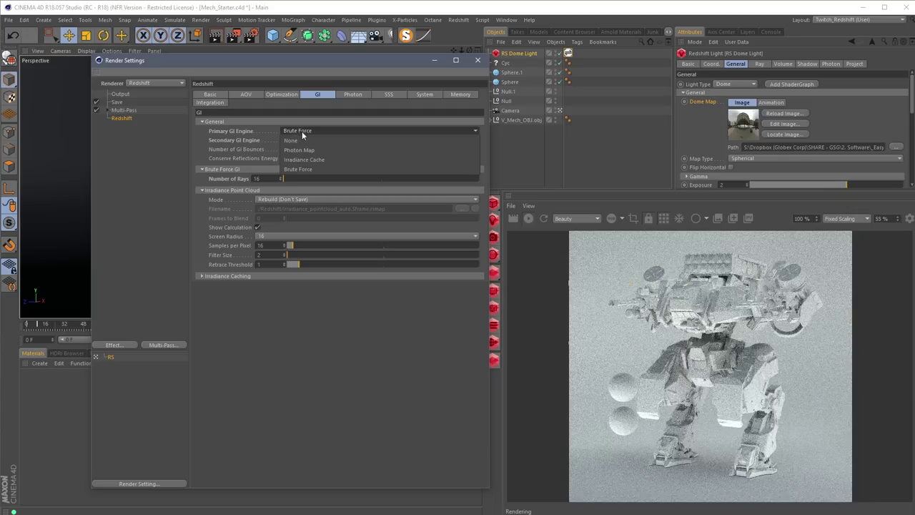
{"action": "left_click", "coordinate": [301, 140]}
{"action": "left_click", "coordinate": [301, 141]}
{"action": "left_click", "coordinate": [295, 149]}
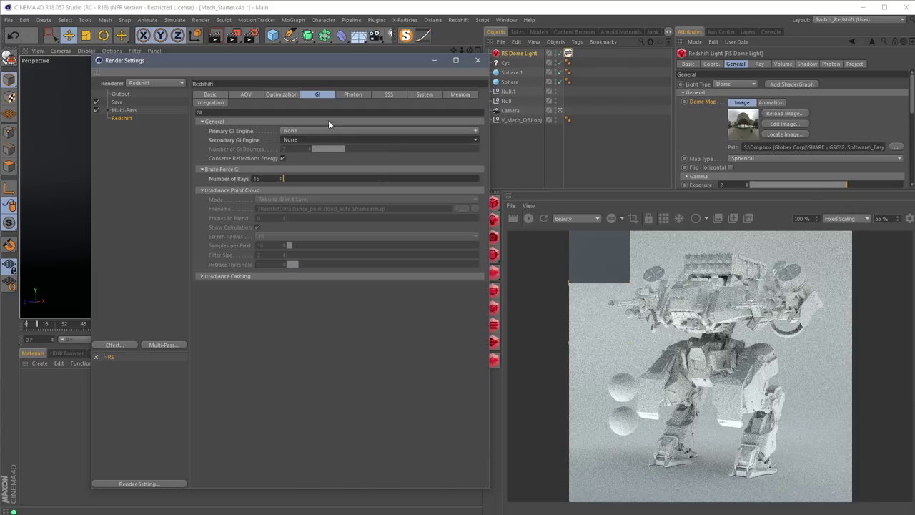
Set the basic unified sampling to Samples Min 1, Samples Max 1 and an Adaptive Error Threshold of 0.01.
{"action": "left_click", "coordinate": [283, 95]}
{"action": "left_click", "coordinate": [224, 122]}
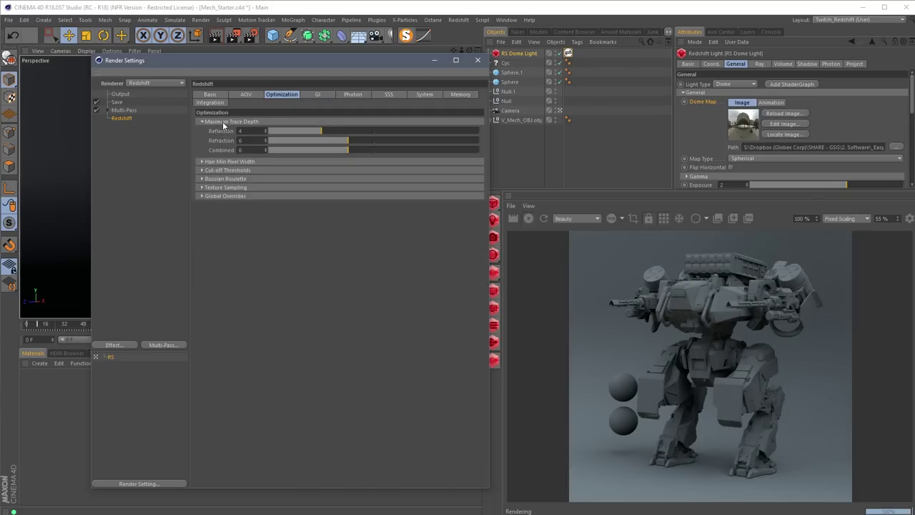
{"action": "left_click", "coordinate": [230, 162]}
{"action": "left_click", "coordinate": [210, 94]}
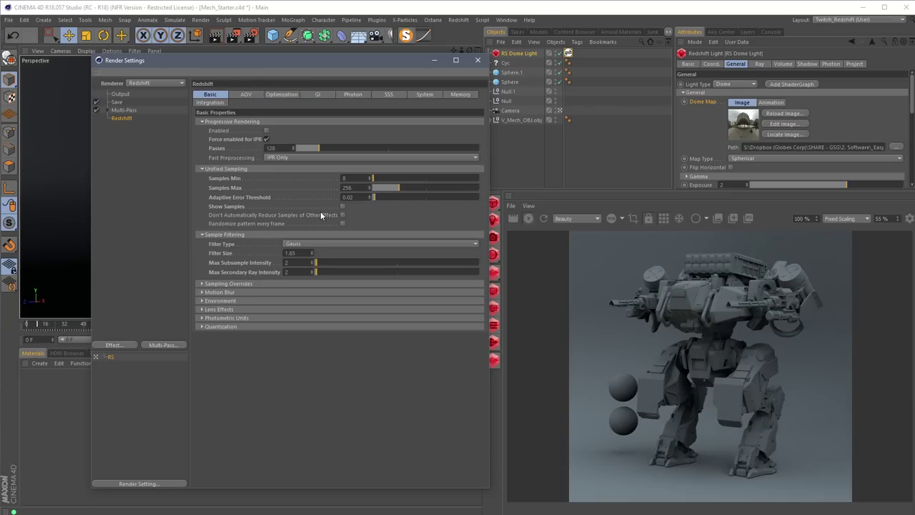
{"action": "left_click_drag", "start_coordinate": [311, 60], "coordinate": [303, 71]}
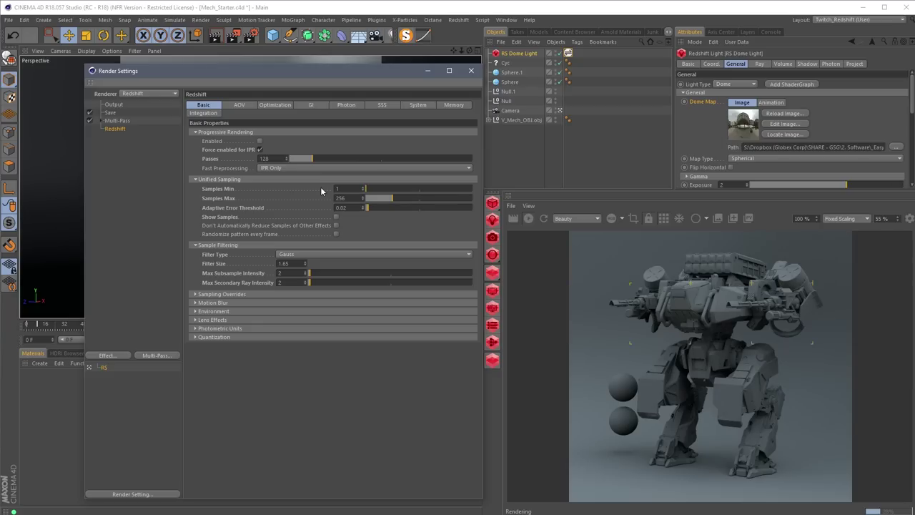
{"action": "key", "text": "Tab"}
{"action": "type", "text": "1"}
{"action": "key", "text": "Tab"}
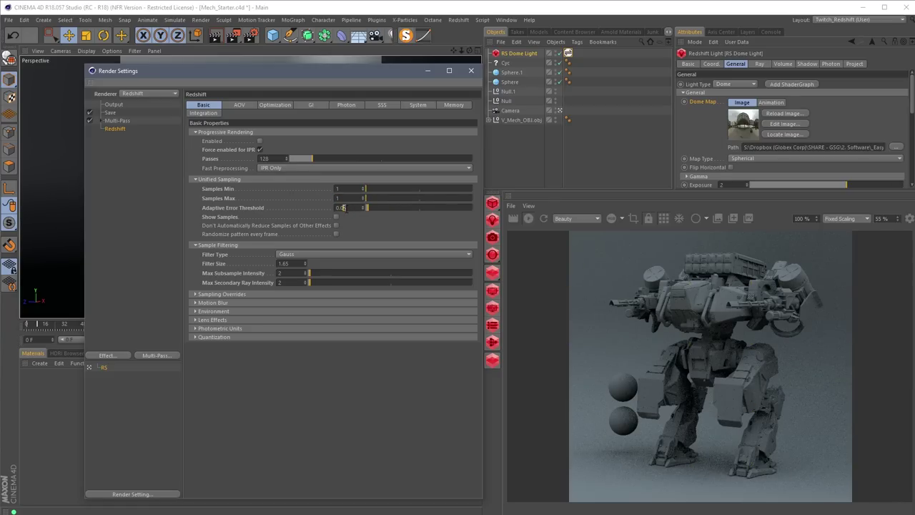
{"action": "type", "text": "0.01"}
Examine the Sampling Overrides options and collapse the Unified Sampling, Sample Filtering and Sampling Overrides groups.
{"action": "left_click", "coordinate": [220, 293]}
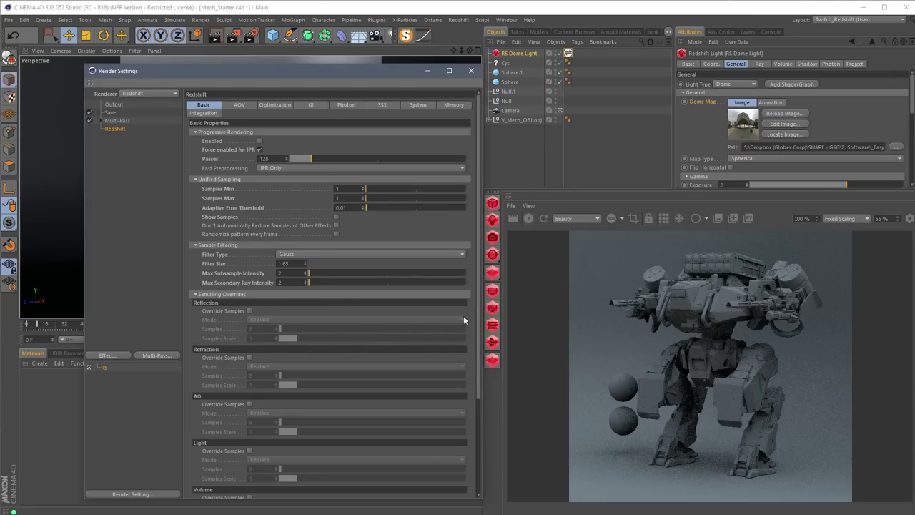
{"action": "left_click_drag", "start_coordinate": [478, 320], "coordinate": [484, 425]}
{"action": "scroll", "coordinate": [484, 425], "scroll_direction": "up", "scroll_amount": 5}
{"action": "left_click", "coordinate": [228, 180]}
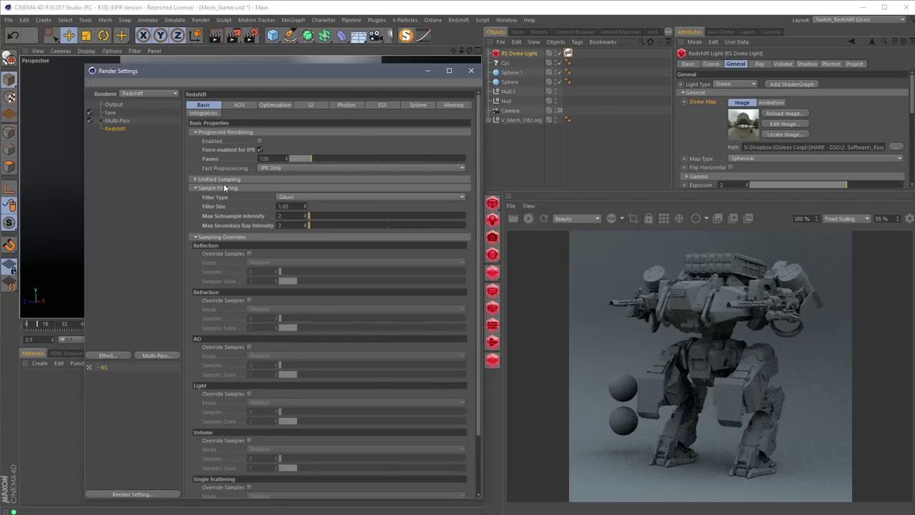
{"action": "left_click", "coordinate": [222, 188]}
{"action": "left_click", "coordinate": [216, 202]}
{"action": "left_click_drag", "start_coordinate": [343, 75], "coordinate": [338, 80]}
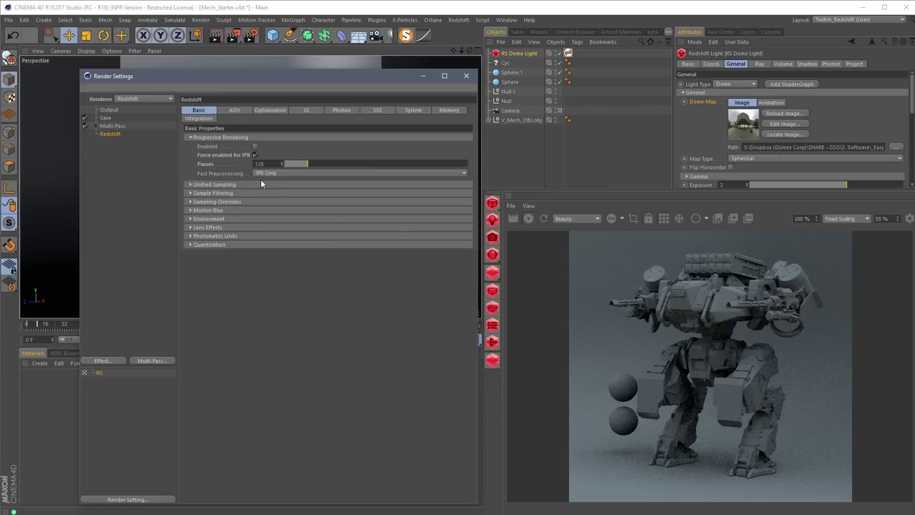
Expand the Unified Sampling settings, show the GI settings, and restrict rendering to a region around the lower sphere and the mech's nearby foot.
{"action": "left_click", "coordinate": [210, 185]}
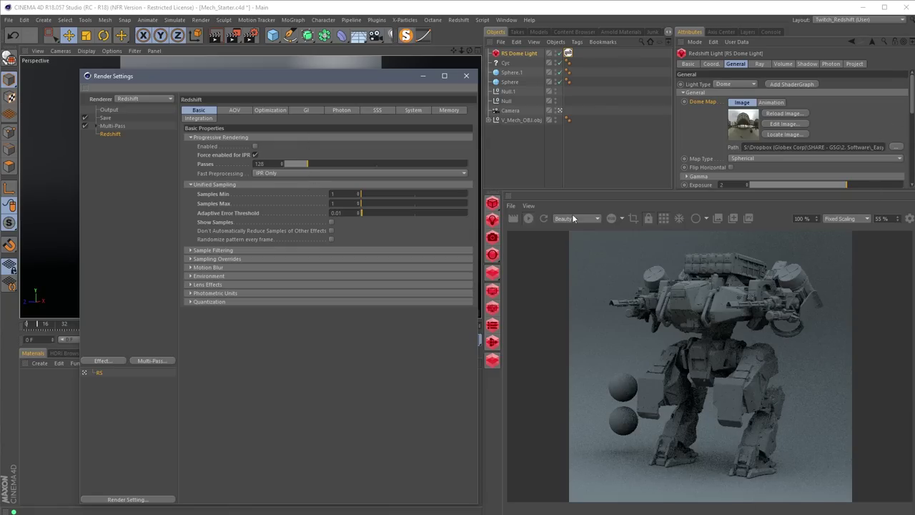
{"action": "left_click", "coordinate": [311, 111]}
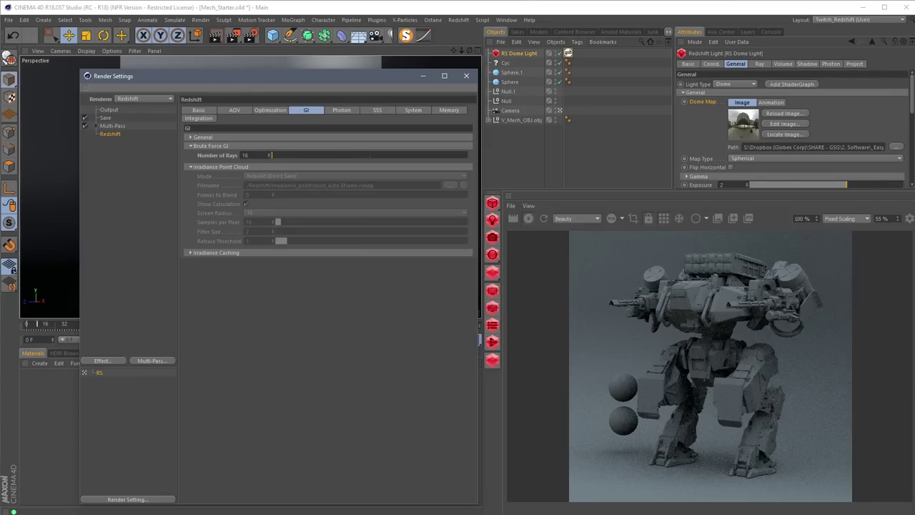
{"action": "left_click_drag", "start_coordinate": [585, 412], "coordinate": [688, 490]}
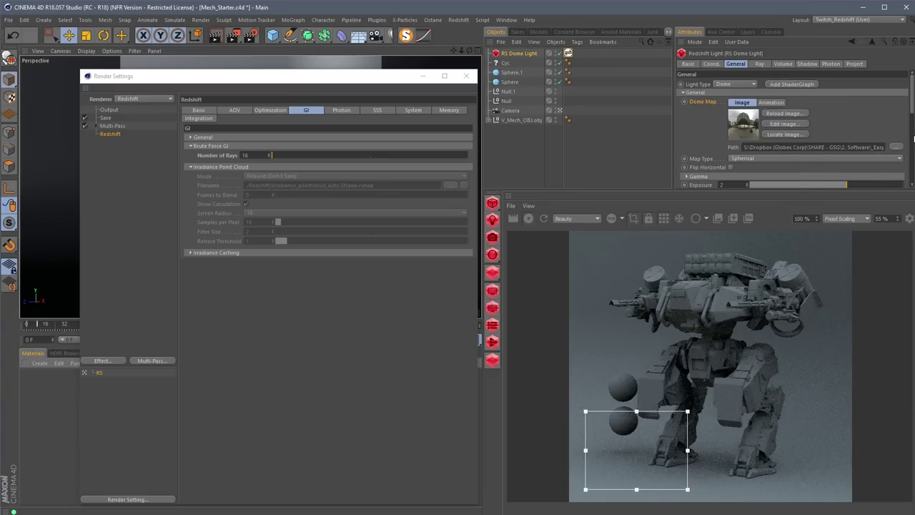
Double the dome light's samples repeatedly until they reach 1024, and turn off the render region to refresh the whole mech.
{"action": "scroll", "coordinate": [787, 129], "scroll_direction": "down", "scroll_amount": 3}
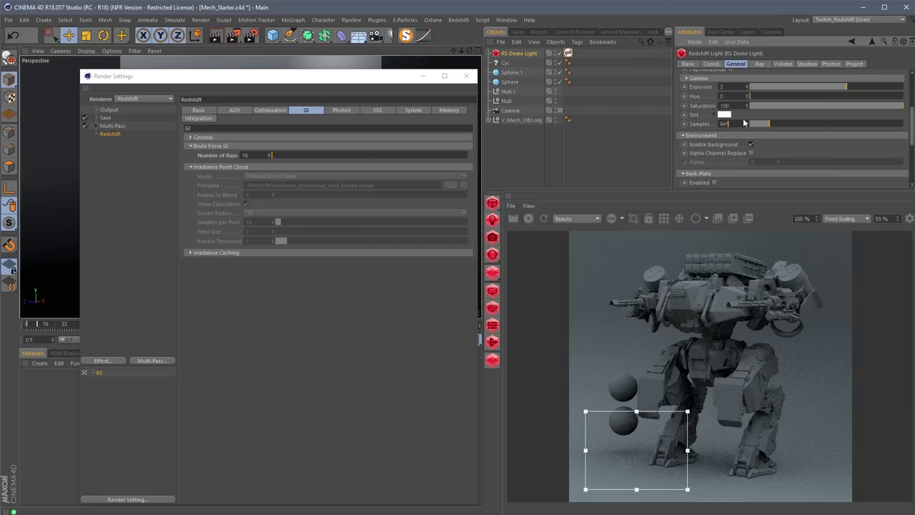
{"action": "type", "text": "*2"}
{"action": "key", "text": "Return"}
{"action": "key", "text": "Return"}
{"action": "key", "text": "Return"}
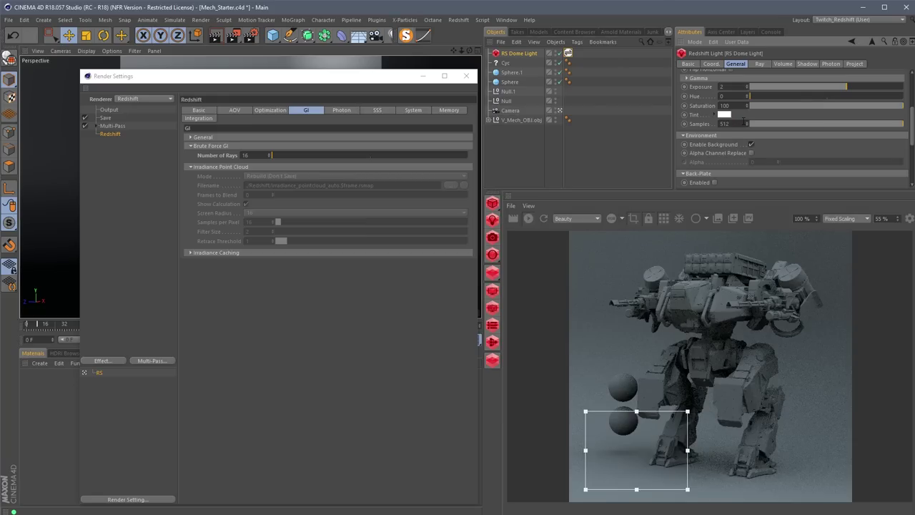
{"action": "left_click", "coordinate": [741, 123]}
{"action": "type", "text": "*2"}
{"action": "key", "text": "Return"}
{"action": "left_click", "coordinate": [633, 218]}
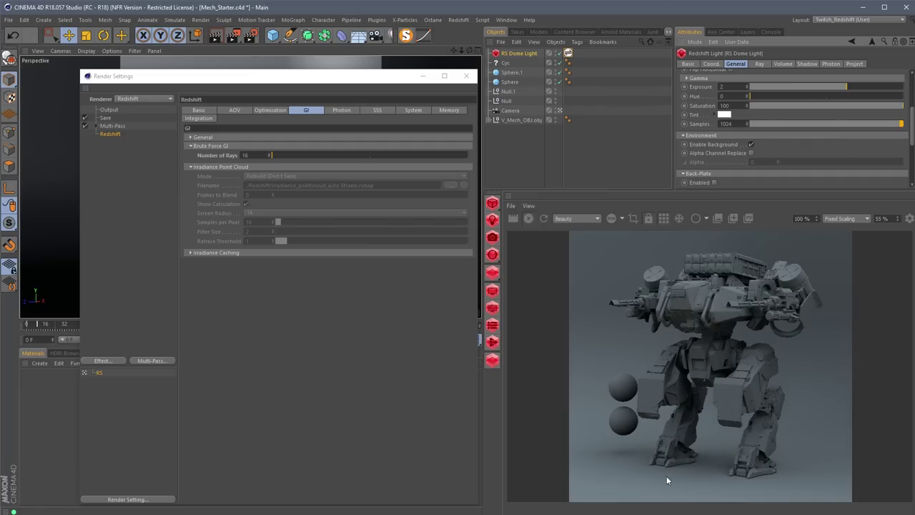
Expand the general GI settings and set the primary GI engine to Brute Force.
{"action": "left_click", "coordinate": [215, 137]}
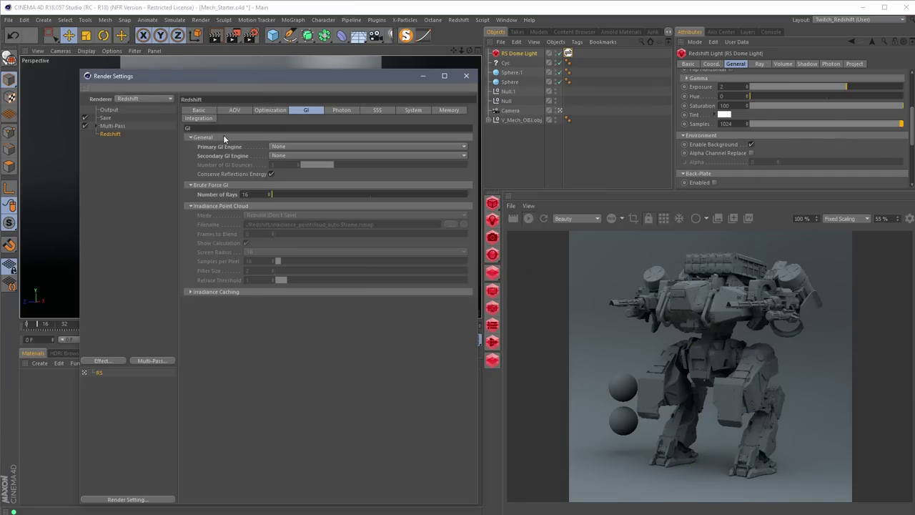
{"action": "left_click", "coordinate": [299, 148]}
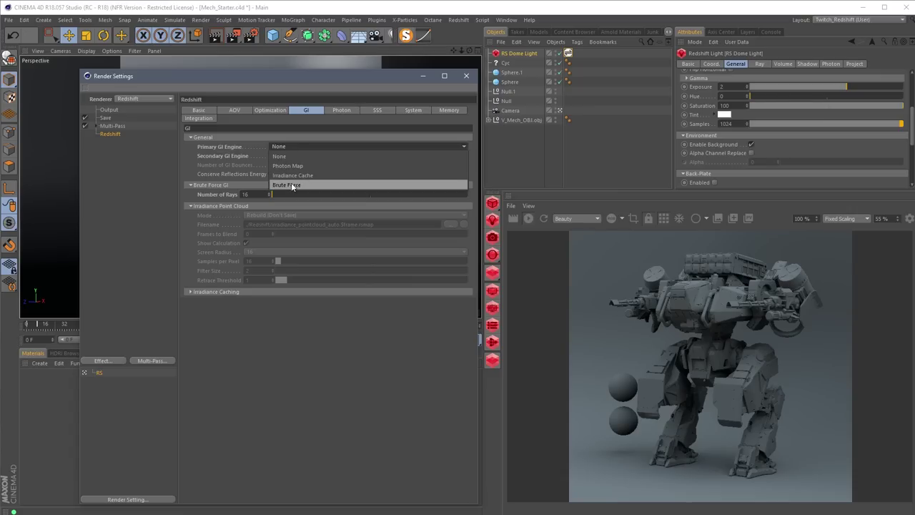
{"action": "left_click", "coordinate": [296, 181]}
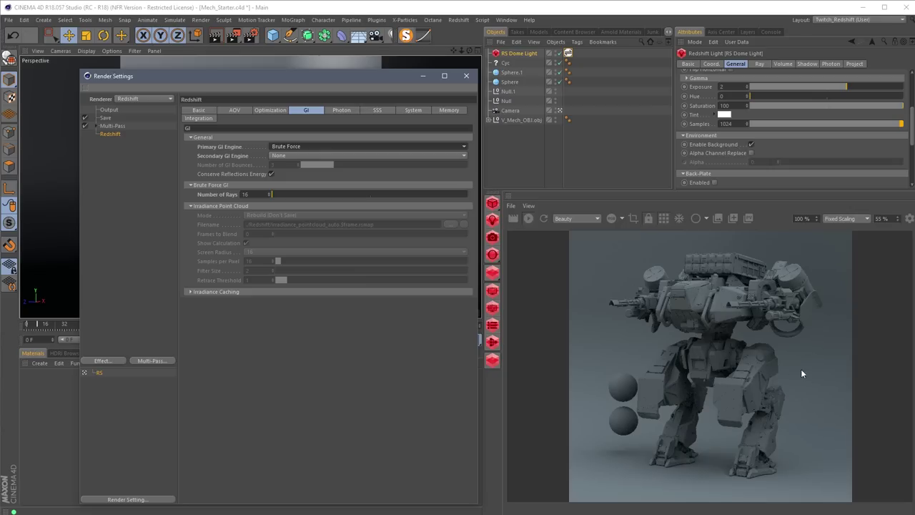
Zoom the render preview to 200% and frame the mech's lower leg and foot.
{"action": "left_click", "coordinate": [816, 219]}
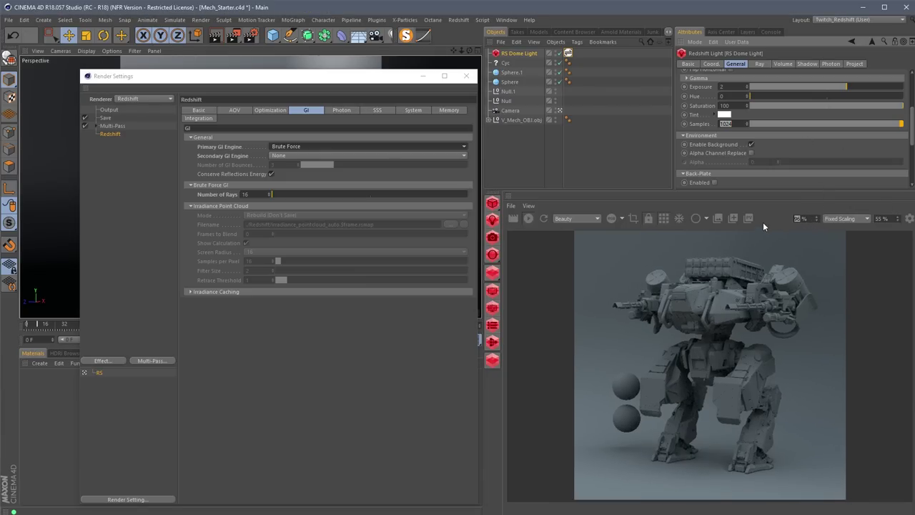
{"action": "type", "text": "120"}
{"action": "key", "text": "Return"}
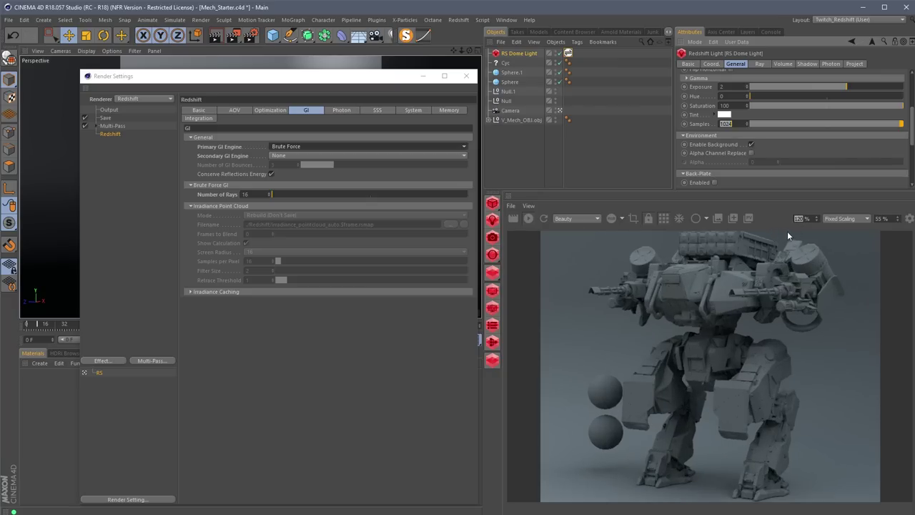
{"action": "type", "text": "200"}
{"action": "key", "text": "Return"}
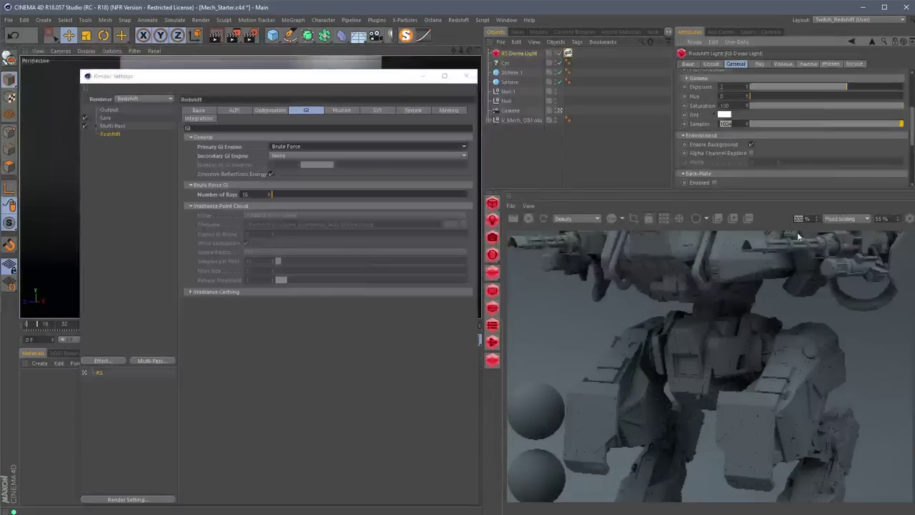
{"action": "left_click_drag", "start_coordinate": [795, 436], "coordinate": [678, 307]}
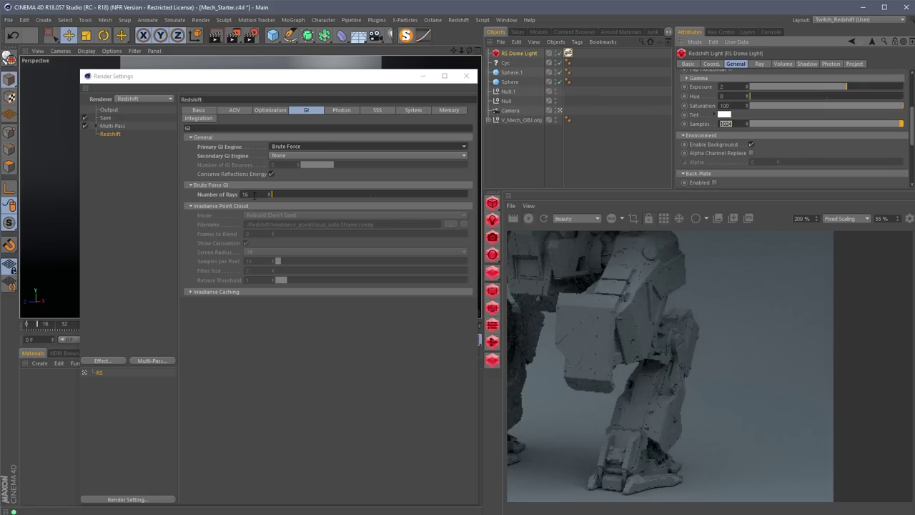
Try 32 and 256 Brute Force GI rays, and draw a render region beside the mech's lower leg.
{"action": "double_click", "coordinate": [254, 194]}
{"action": "type", "text": "32"}
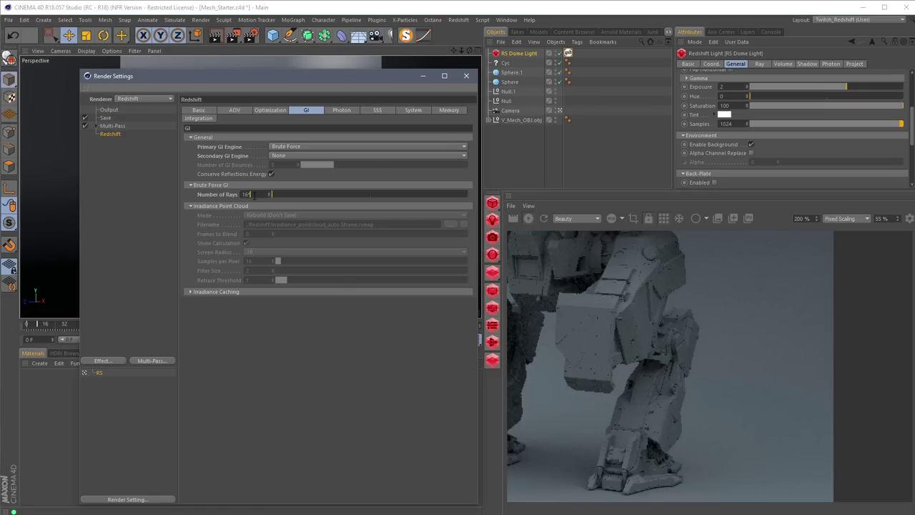
{"action": "key", "text": "Return"}
{"action": "type", "text": "256"}
{"action": "left_click_drag", "start_coordinate": [658, 307], "coordinate": [832, 467]}
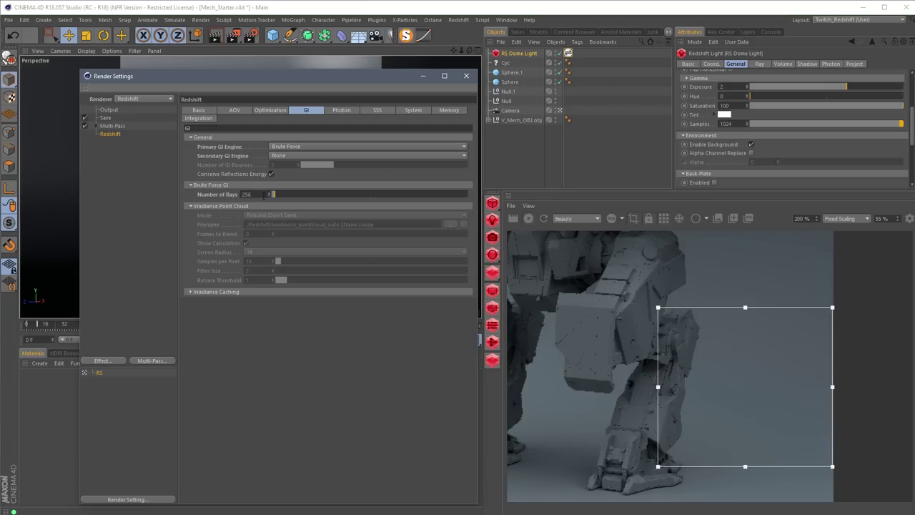
Try 512 and 1024 rays for Brute Force GI on the render region.
{"action": "key", "text": "BackSpace"}
{"action": "key", "text": "BackSpace"}
{"action": "key", "text": "BackSpace"}
{"action": "type", "text": "512"}
{"action": "key", "text": "Return"}
{"action": "key", "text": "BackSpace"}
{"action": "key", "text": "BackSpace"}
{"action": "key", "text": "BackSpace"}
{"action": "type", "text": "1024"}
{"action": "key", "text": "Return"}
Set the Brute Force GI Number of Rays to 2048.
{"action": "left_click", "coordinate": [263, 195]}
{"action": "key", "text": "BackSpace"}
{"action": "key", "text": "BackSpace"}
{"action": "key", "text": "BackSpace"}
{"action": "key", "text": "BackSpace"}
{"action": "type", "text": "2048"}
{"action": "key", "text": "Return"}
Turn off the render region at 100% preview zoom and examine the two spheres beside the mech up close.
{"action": "left_click", "coordinate": [801, 218]}
{"action": "type", "text": "100"}
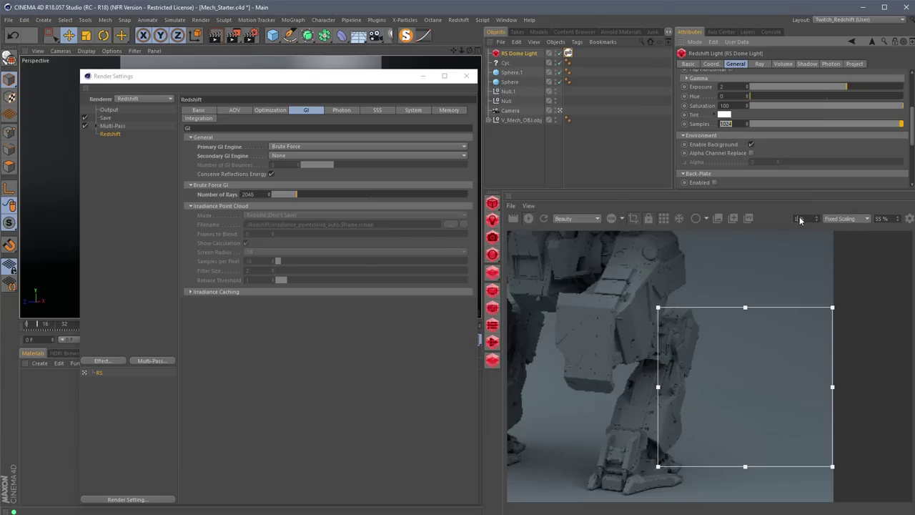
{"action": "key", "text": "Return"}
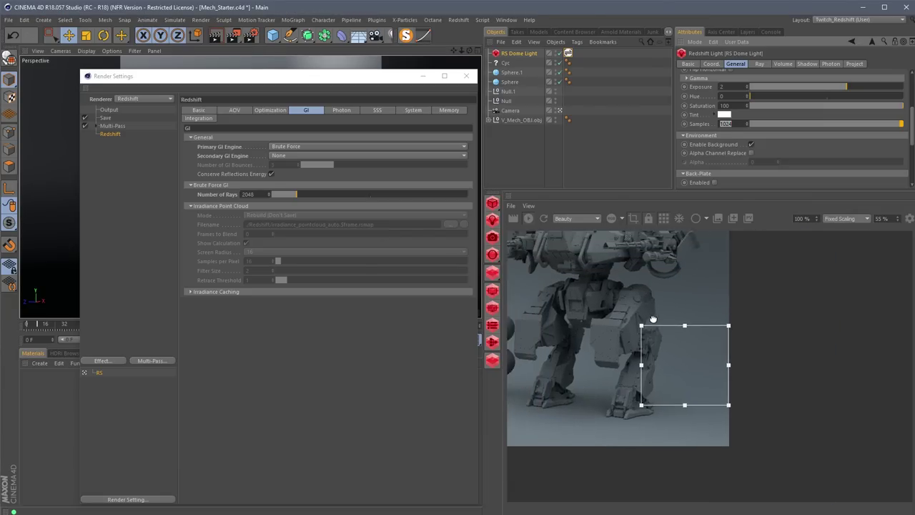
{"action": "left_click", "coordinate": [635, 219]}
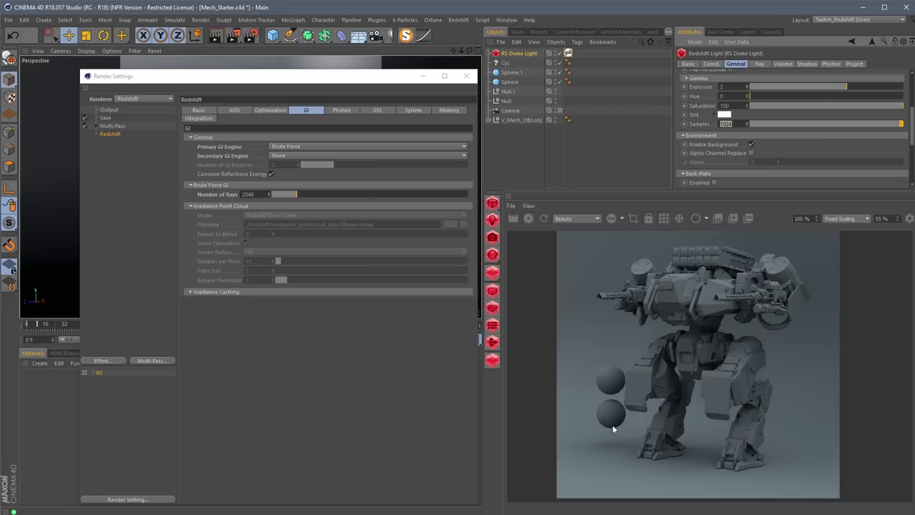
{"action": "scroll", "coordinate": [613, 422], "scroll_direction": "up", "scroll_amount": 5}
{"action": "scroll", "coordinate": [624, 416], "scroll_direction": "up", "scroll_amount": 1}
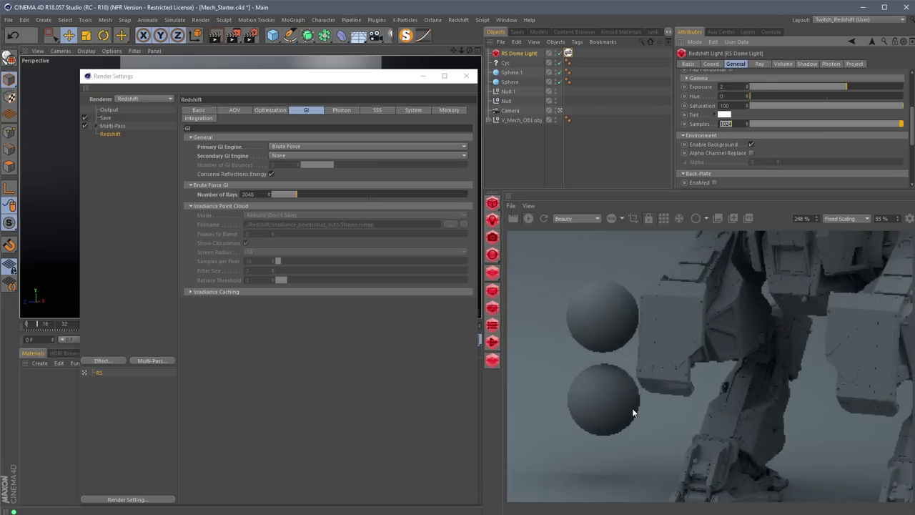
Set the Unified Sampling values to Samples Min 8 and Samples Max 16.
{"action": "left_click", "coordinate": [200, 112]}
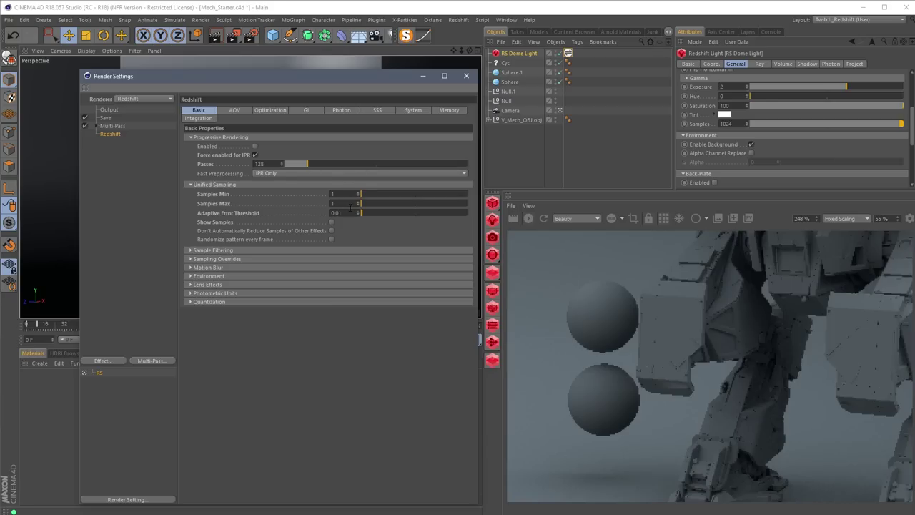
{"action": "left_click_drag", "start_coordinate": [338, 193], "coordinate": [299, 197]}
{"action": "key", "text": "Tab"}
{"action": "type", "text": "16"}
{"action": "left_click", "coordinate": [344, 193]}
{"action": "type", "text": "8"}
Return the render preview to 100% zoom and switch its display mode to Samples.
{"action": "left_click", "coordinate": [800, 218]}
{"action": "type", "text": "100"}
{"action": "key", "text": "Return"}
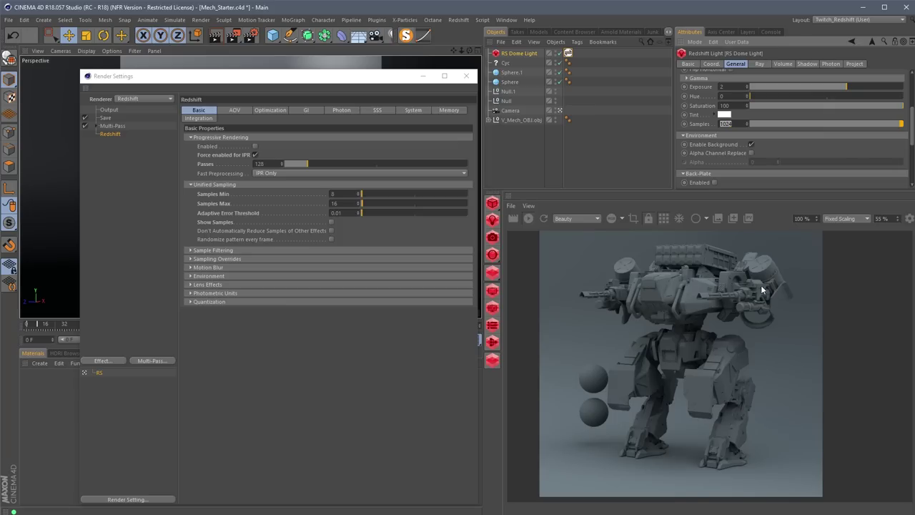
{"action": "left_click", "coordinate": [707, 220]}
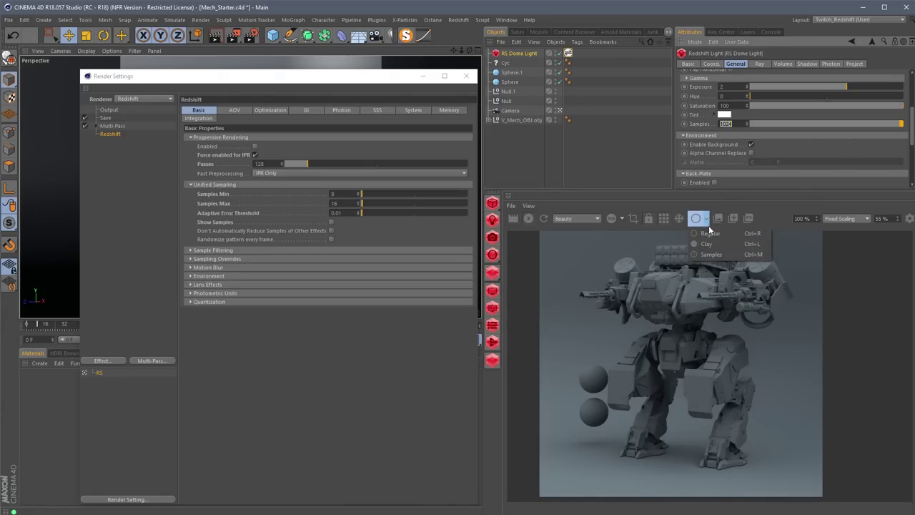
{"action": "left_click", "coordinate": [714, 255]}
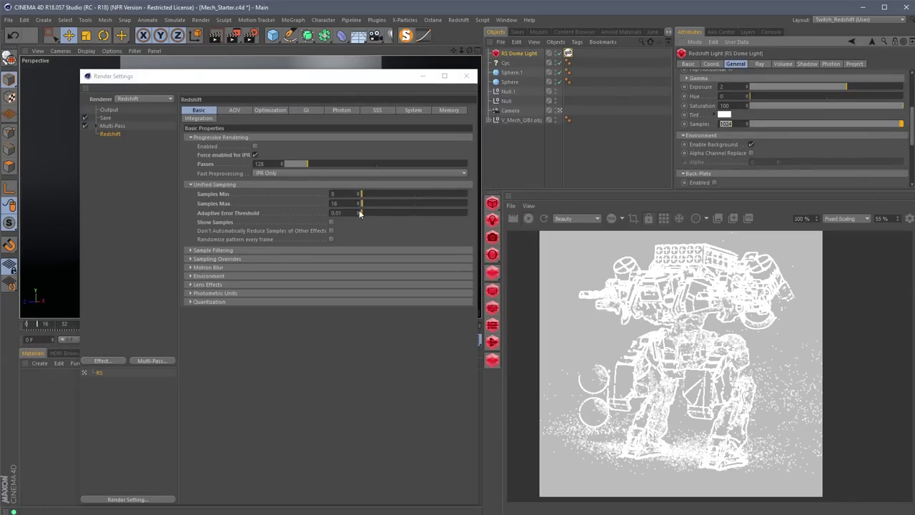
Set Samples Max to 256 and the Adaptive Error Threshold to 0.01 for Unified Sampling.
{"action": "left_click", "coordinate": [394, 233]}
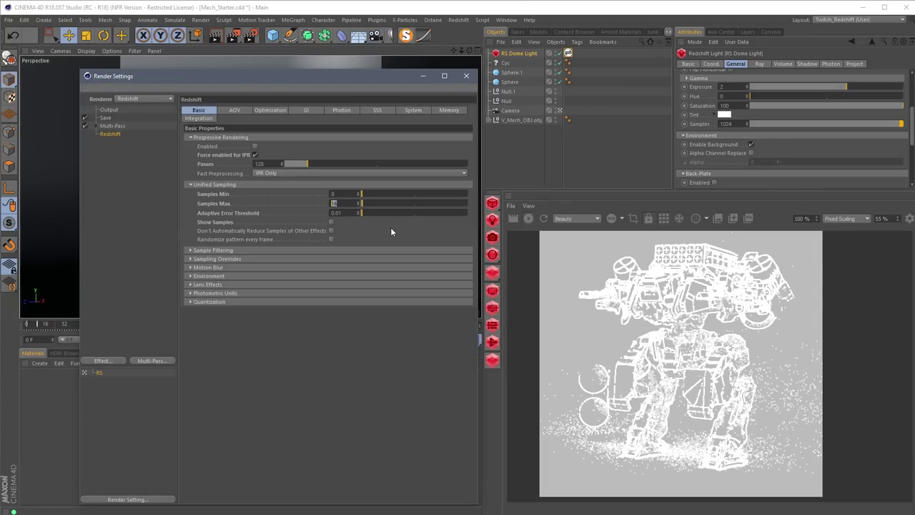
{"action": "type", "text": "25"}
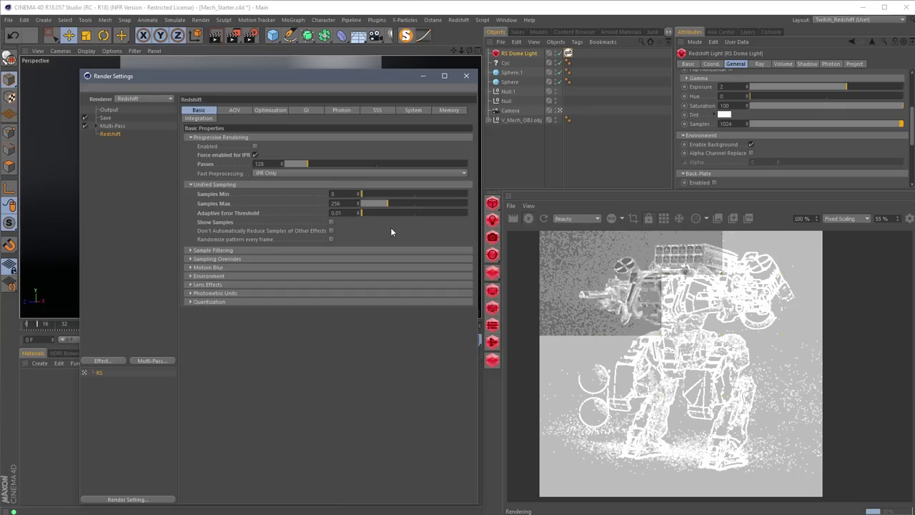
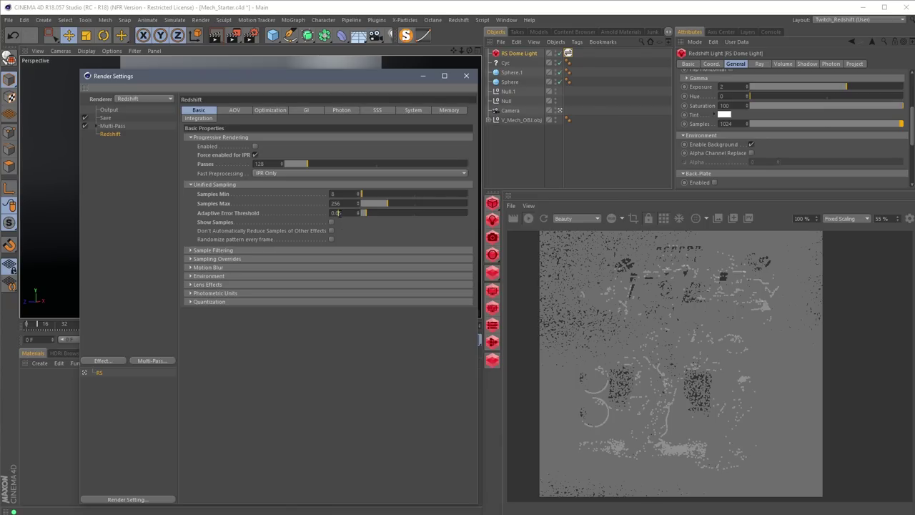
{"action": "type", "text": "0.01"}
{"action": "key", "text": "Return"}
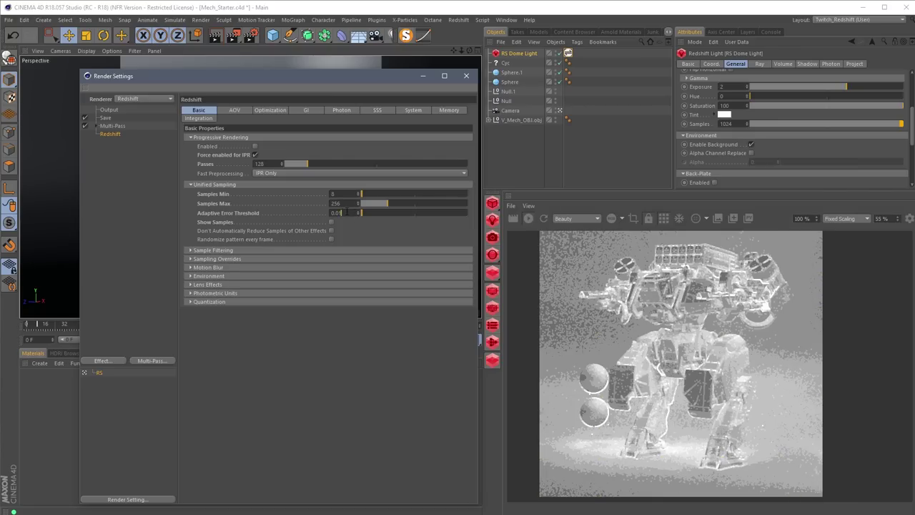
Try an Adaptive Error Threshold of 0.1 for Unified Sampling.
{"action": "left_click", "coordinate": [336, 212]}
{"action": "type", "text": "0.1"}
{"action": "key", "text": "Return"}
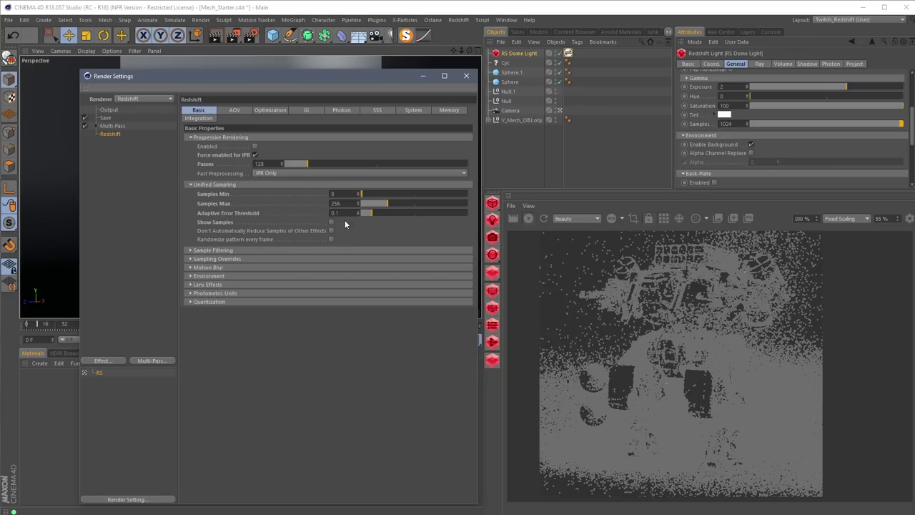
Set the Adaptive Error Threshold to 0.012 and Samples Min to 16.
{"action": "left_click", "coordinate": [345, 214]}
{"action": "type", "text": ".012"}
{"action": "key", "text": "Return"}
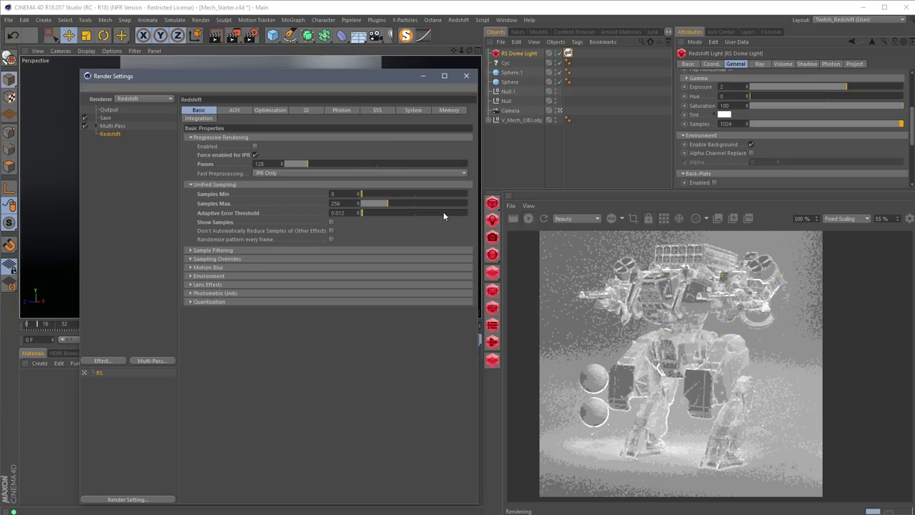
{"action": "left_click", "coordinate": [335, 194]}
{"action": "type", "text": "16"}
{"action": "key", "text": "Return"}
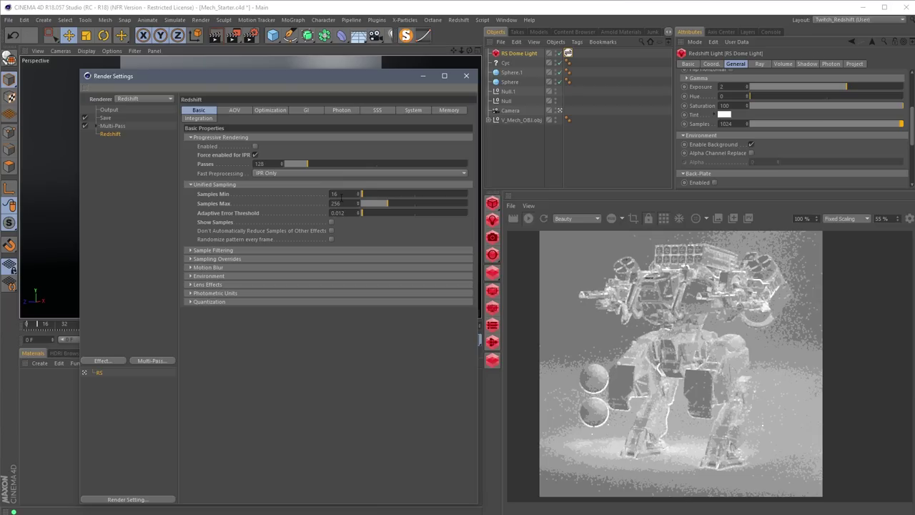
Switch the render preview back to Regular mode and enlarge it with Fit Window scaling.
{"action": "left_click", "coordinate": [707, 219]}
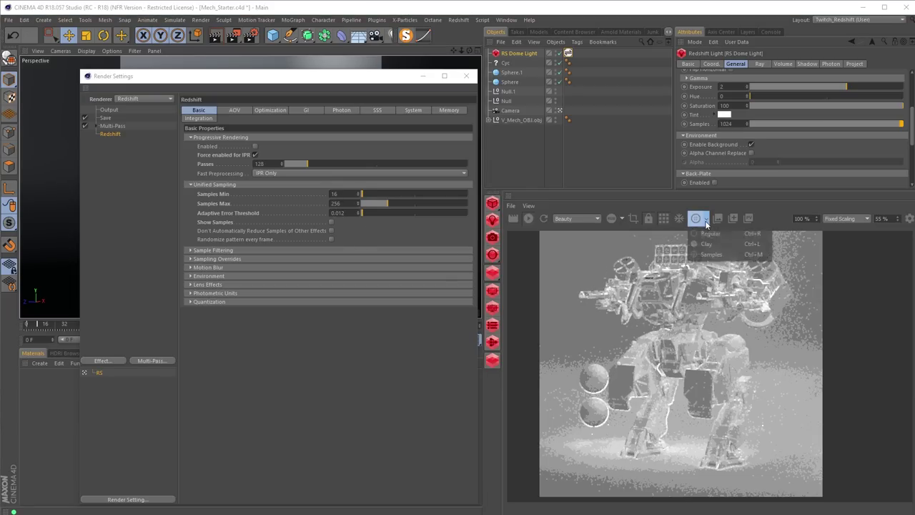
{"action": "left_click", "coordinate": [710, 233]}
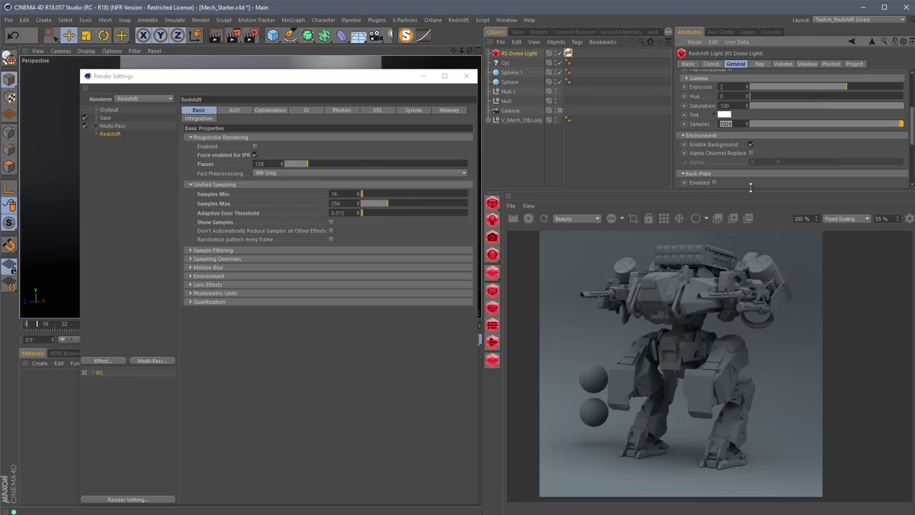
{"action": "left_click_drag", "start_coordinate": [751, 187], "coordinate": [751, 162]}
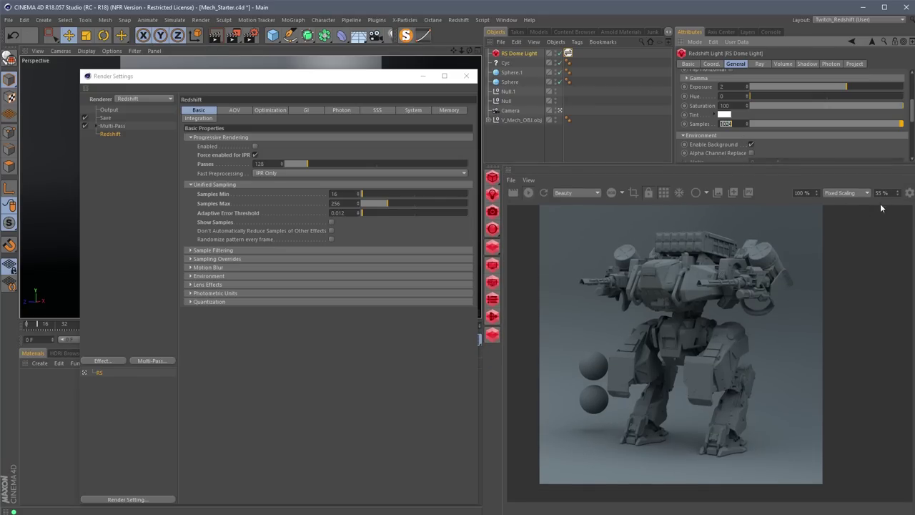
{"action": "left_click", "coordinate": [846, 192]}
{"action": "left_click", "coordinate": [850, 218]}
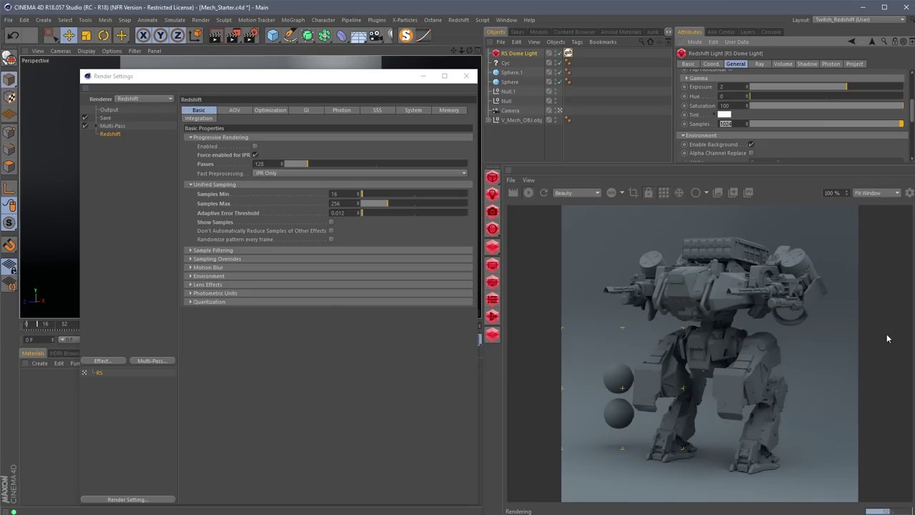
Set the Secondary GI Engine to Irradiance Point Cloud with 6 GI bounces.
{"action": "left_click", "coordinate": [307, 111]}
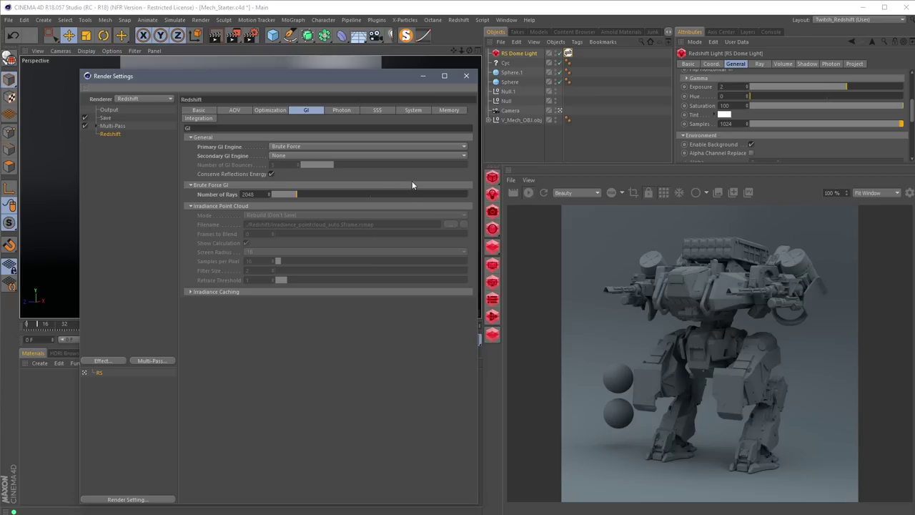
{"action": "left_click", "coordinate": [336, 157]}
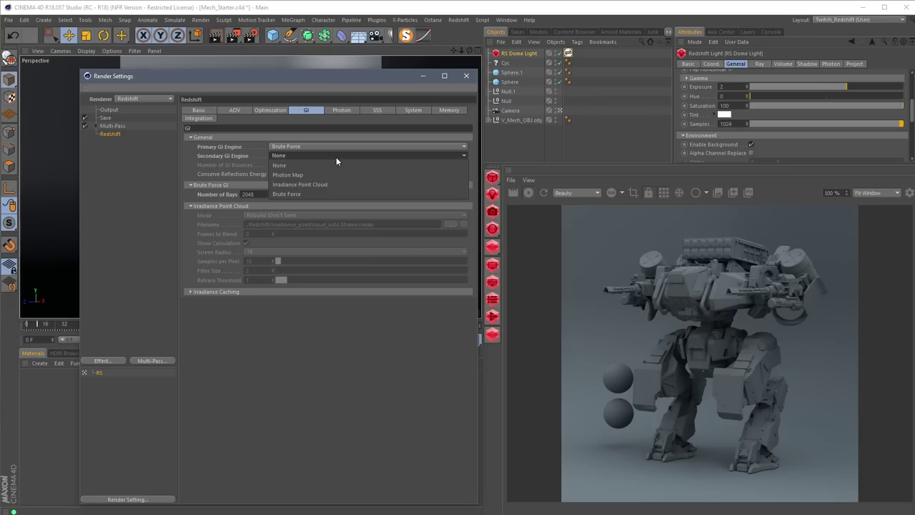
{"action": "left_click", "coordinate": [310, 183]}
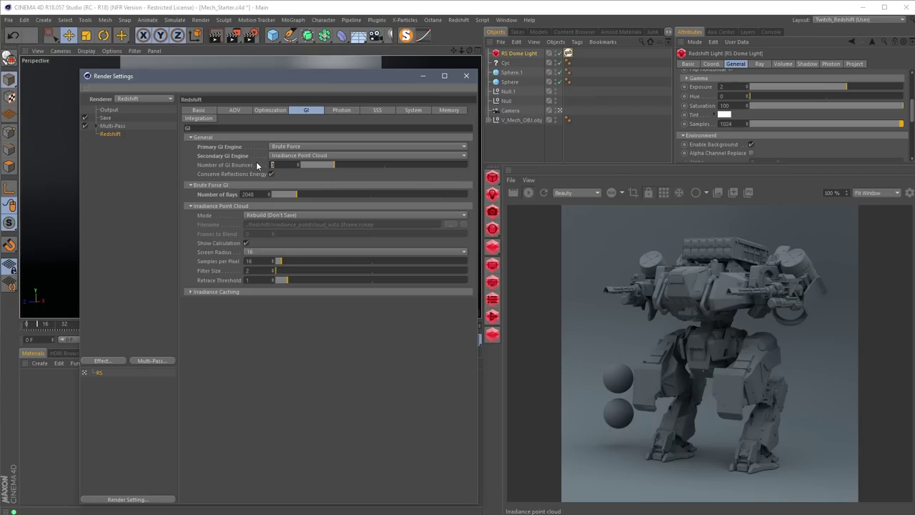
{"action": "scroll", "coordinate": [256, 162], "scroll_direction": "up", "scroll_amount": 3}
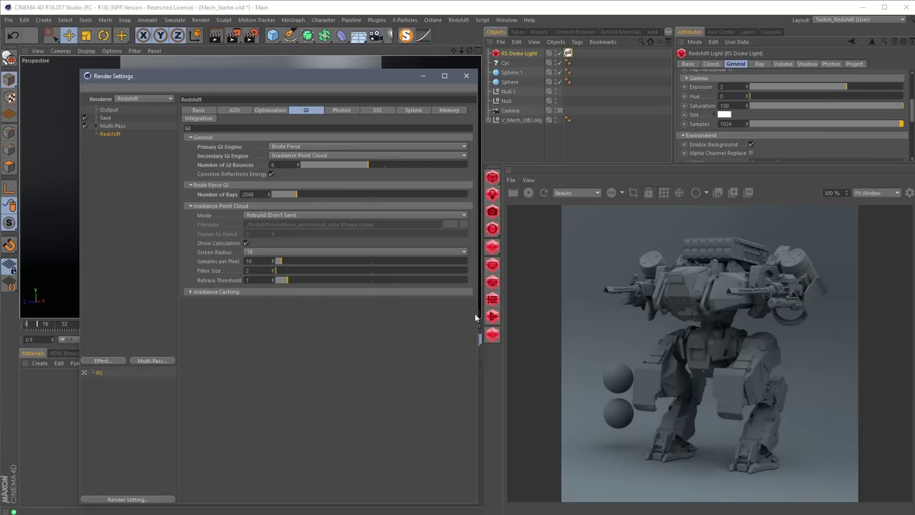
Review the Unified Sampling settings and close the render settings.
{"action": "left_click", "coordinate": [199, 110]}
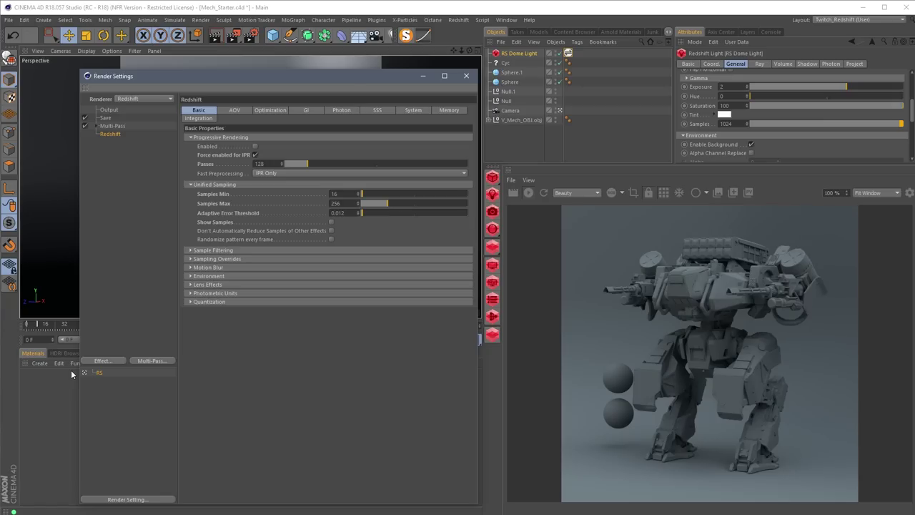
{"action": "left_click", "coordinate": [506, 20]}
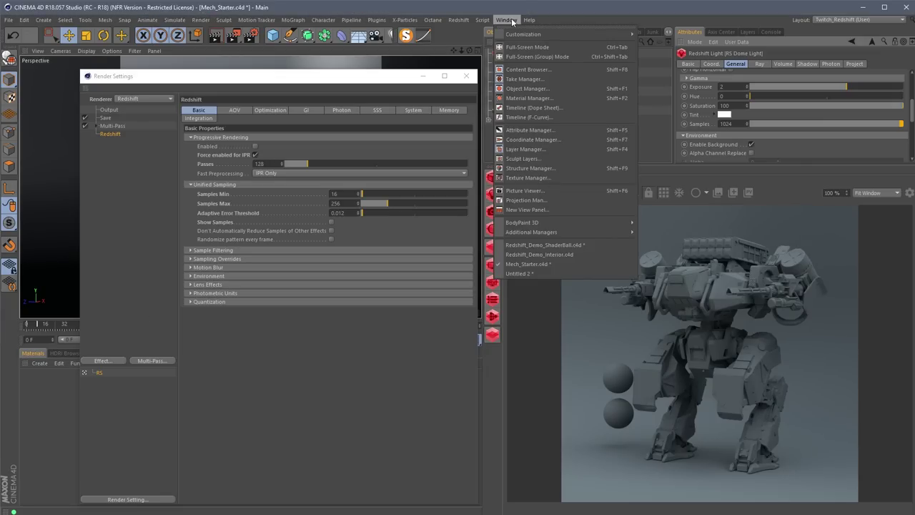
{"action": "left_click", "coordinate": [512, 20]}
{"action": "left_click", "coordinate": [466, 75]}
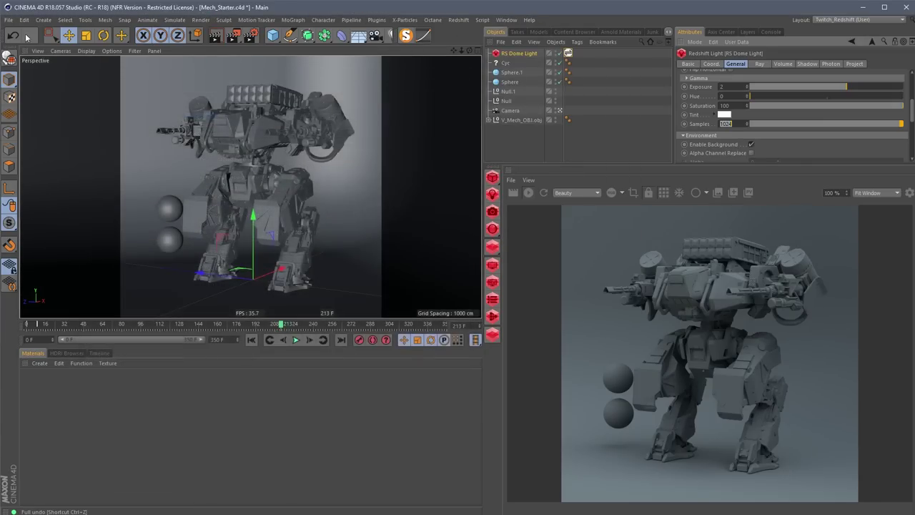
Open Redshift_Demo_Mech.c4d from the Redshift_Demo_Mech folder and start its interactive preview render.
{"action": "left_click", "coordinate": [9, 20]}
{"action": "left_click", "coordinate": [22, 44]}
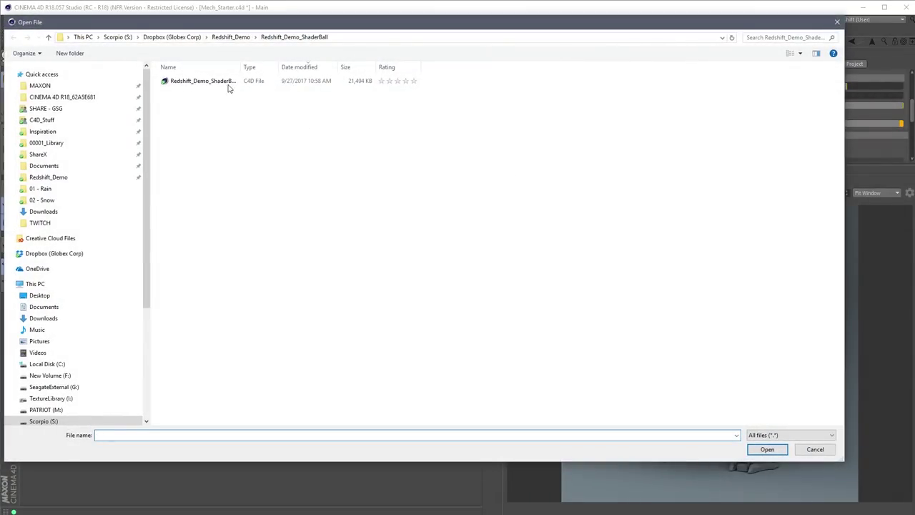
{"action": "left_click", "coordinate": [236, 38]}
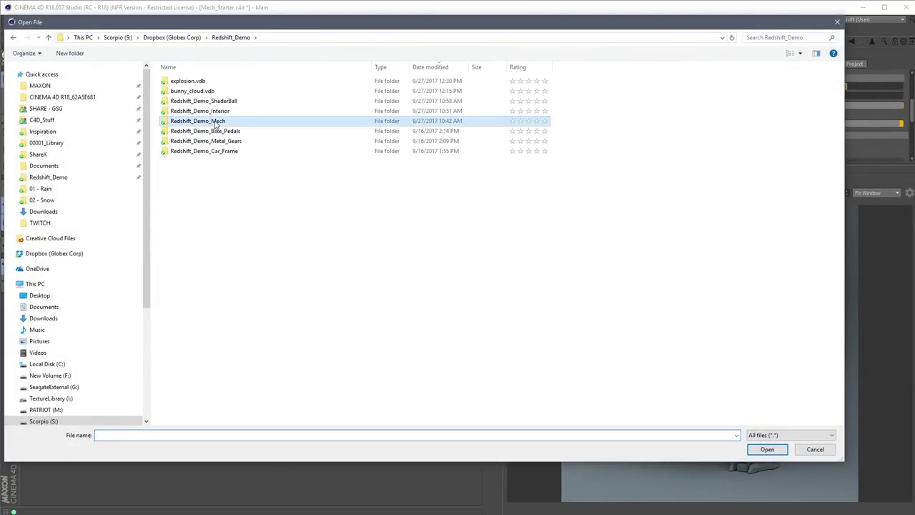
{"action": "double_click", "coordinate": [240, 122]}
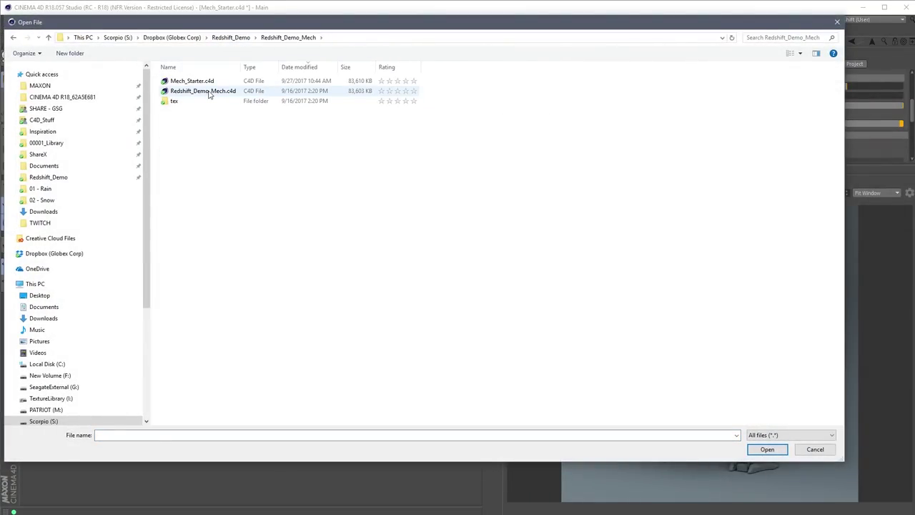
{"action": "double_click", "coordinate": [211, 93]}
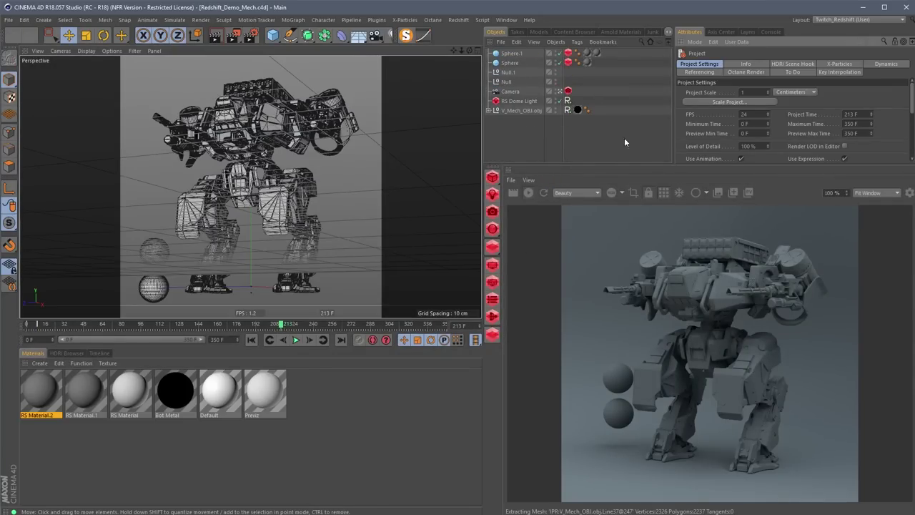
{"action": "left_click", "coordinate": [530, 193]}
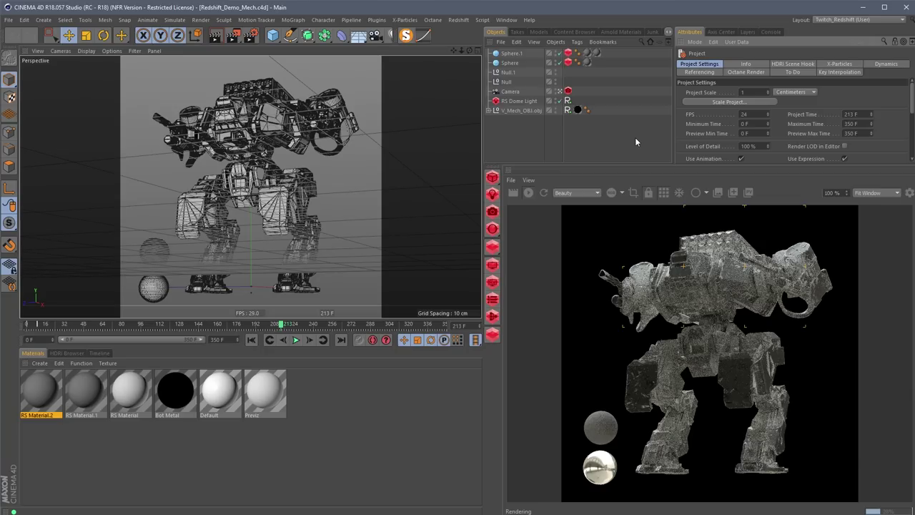
Open the Redshift render settings and expand the Sampling Overrides to view all the override groups.
{"action": "left_click", "coordinate": [250, 38]}
{"action": "left_click", "coordinate": [209, 250]}
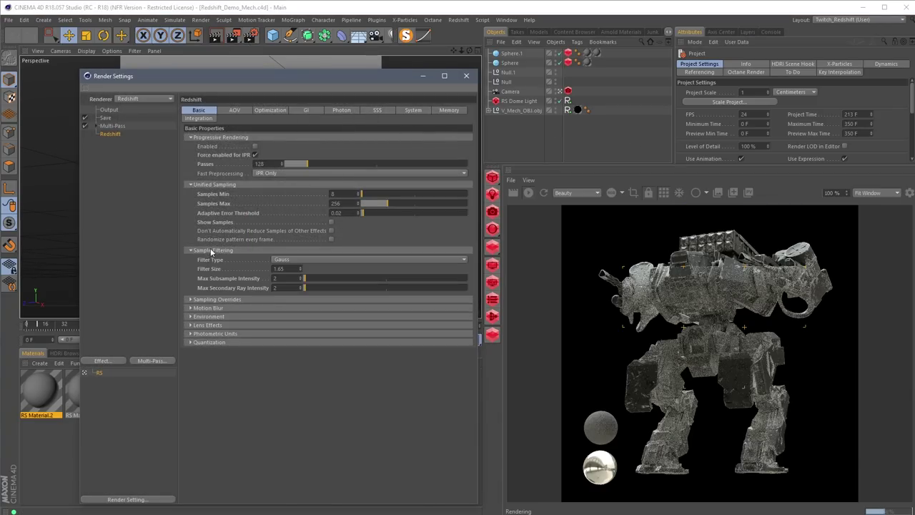
{"action": "left_click", "coordinate": [213, 300]}
{"action": "left_click_drag", "start_coordinate": [285, 85], "coordinate": [340, 68]}
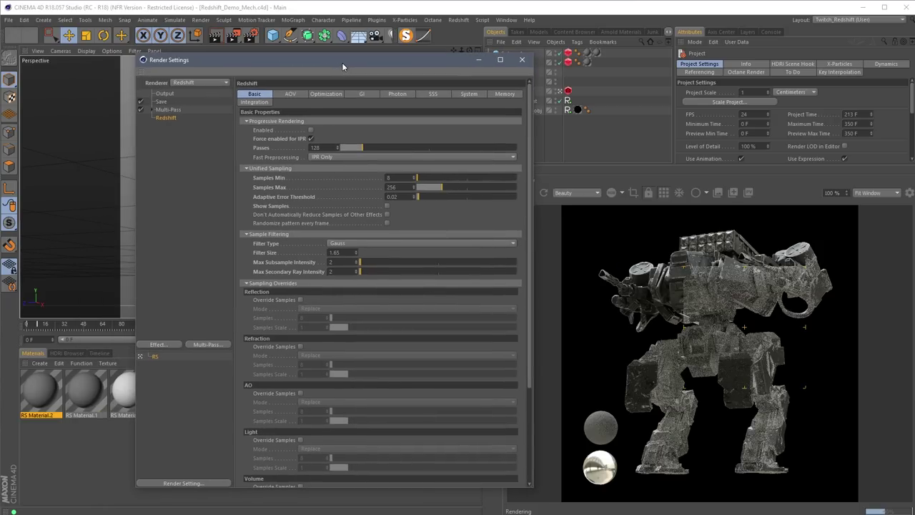
{"action": "left_click_drag", "start_coordinate": [530, 271], "coordinate": [531, 363]}
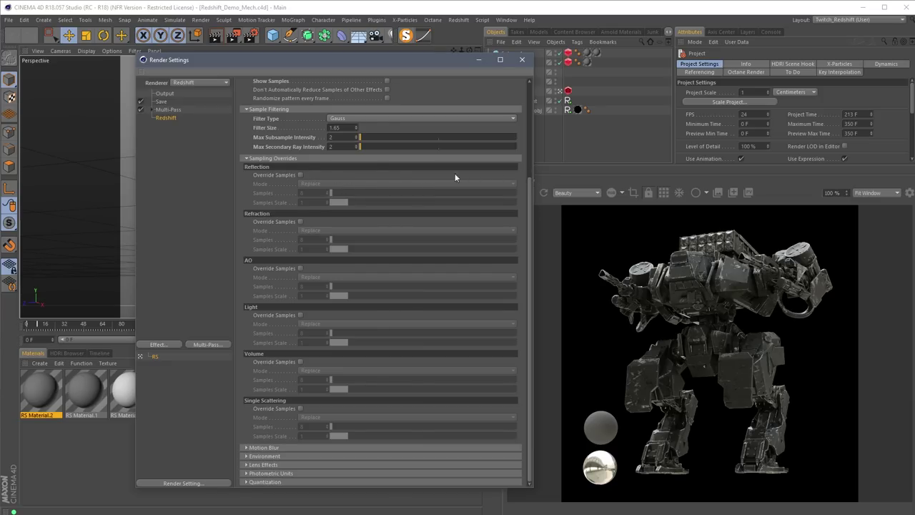
Try the Reflection sample override in Replace and Scale modes, and disable the override again.
{"action": "left_click", "coordinate": [300, 175]}
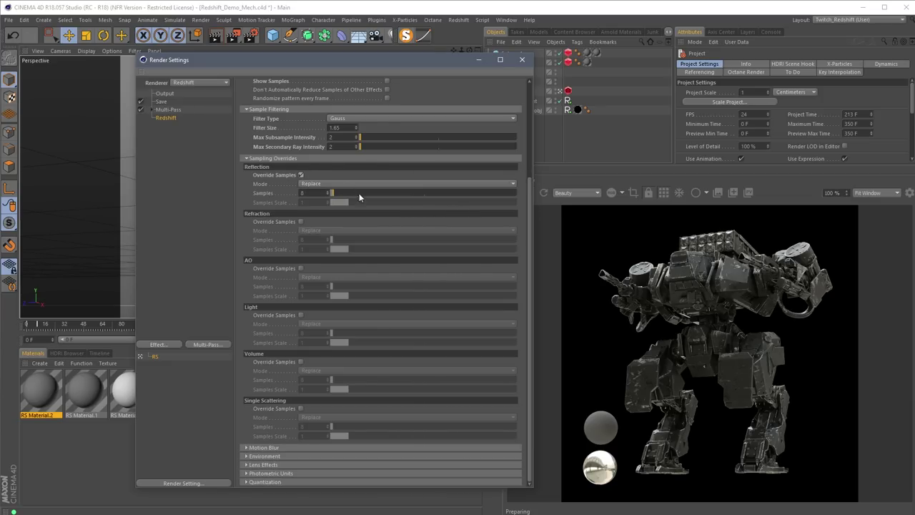
{"action": "left_click", "coordinate": [323, 183]}
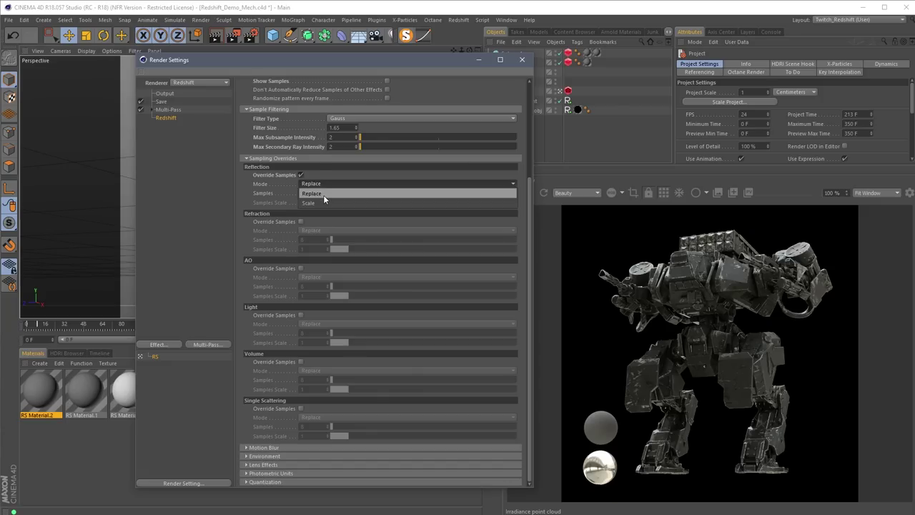
{"action": "left_click", "coordinate": [324, 194]}
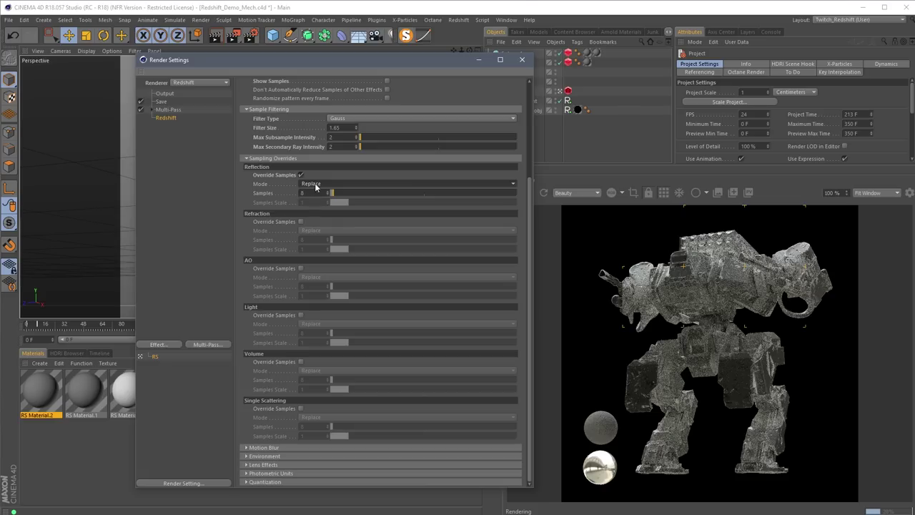
{"action": "left_click", "coordinate": [312, 184]}
{"action": "left_click", "coordinate": [318, 205]}
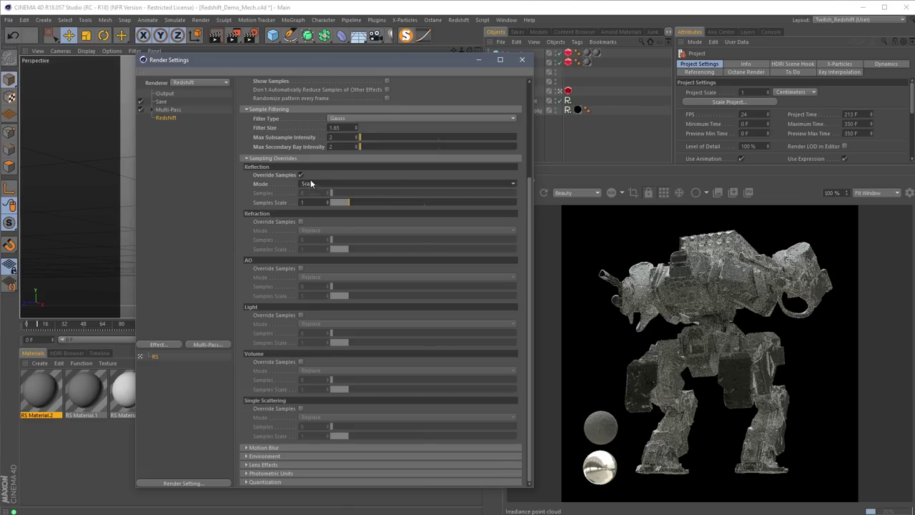
{"action": "left_click", "coordinate": [300, 175]}
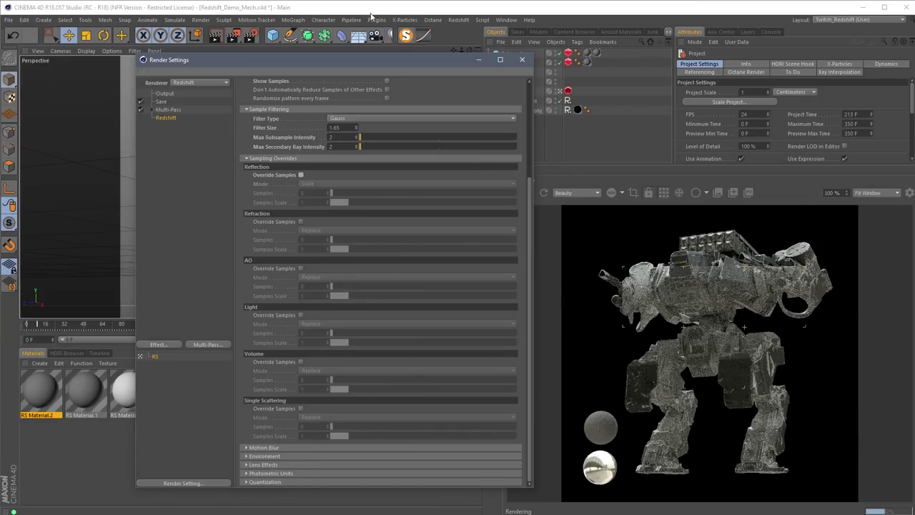
{"action": "left_click_drag", "start_coordinate": [530, 192], "coordinate": [527, 93]}
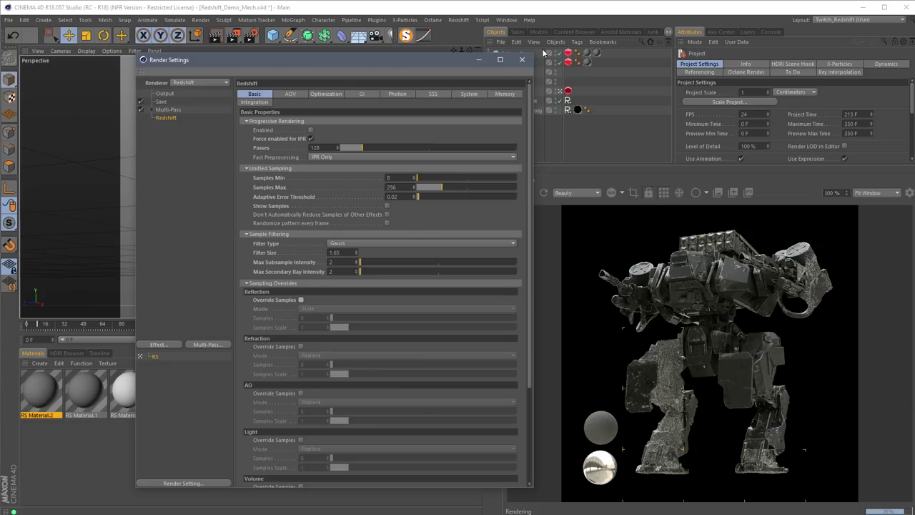
{"action": "left_click", "coordinate": [274, 283]}
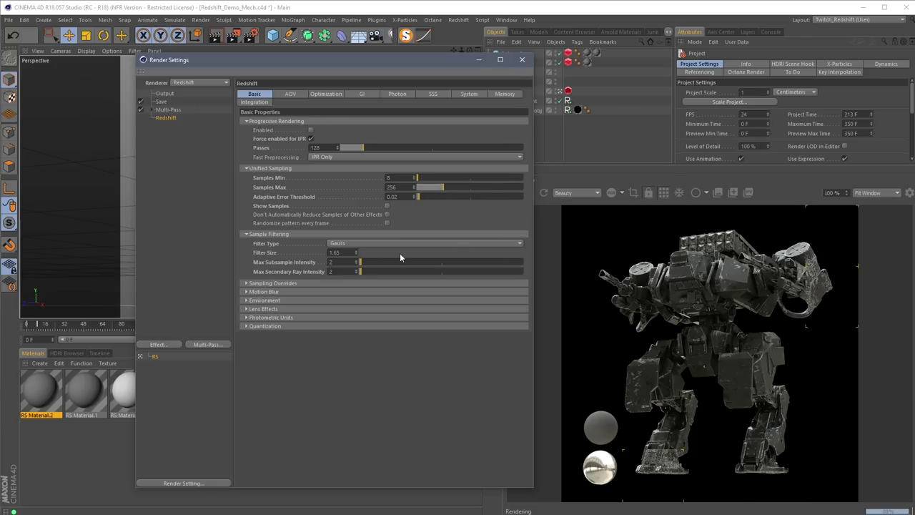
{"action": "left_click", "coordinate": [276, 283]}
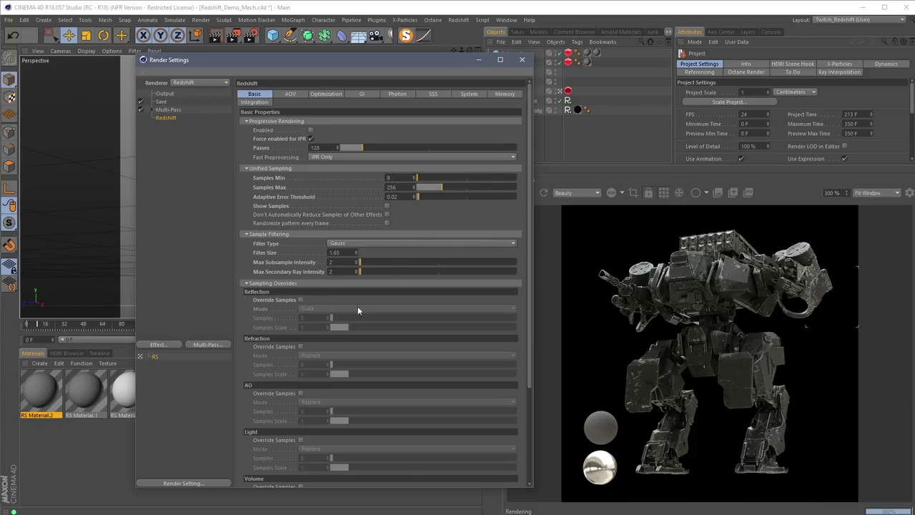
Delete the Redshift Object tags from Sphere and Sphere.1.
{"action": "left_click_drag", "start_coordinate": [444, 62], "coordinate": [416, 60]}
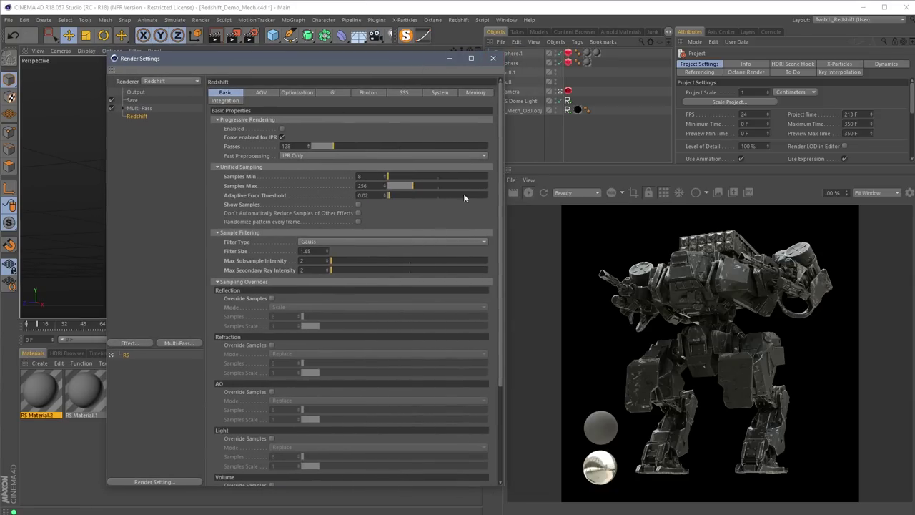
{"action": "left_click", "coordinate": [568, 63]}
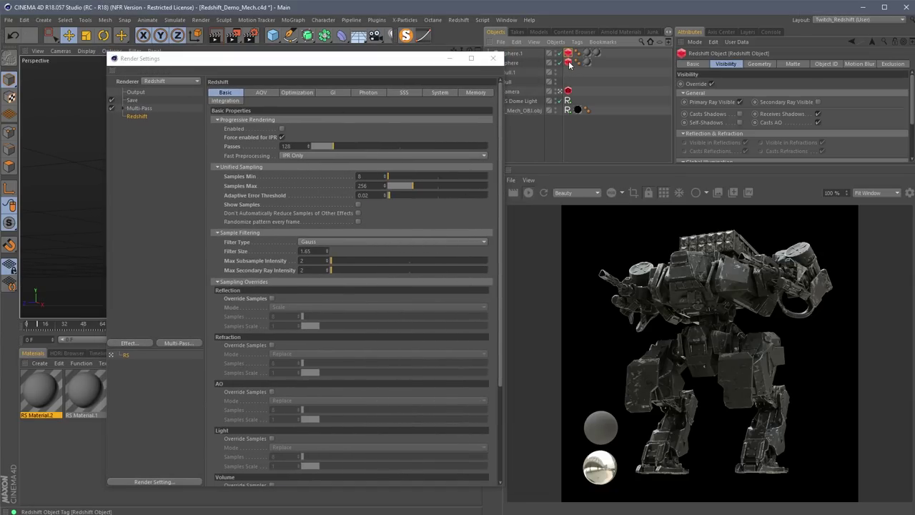
{"action": "left_click", "coordinate": [568, 54], "text": "ctrl"}
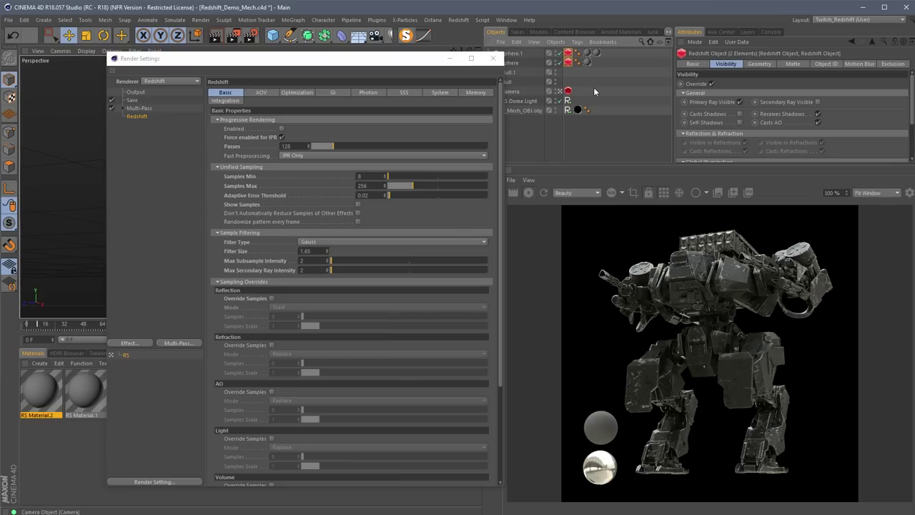
{"action": "left_click", "coordinate": [578, 70]}
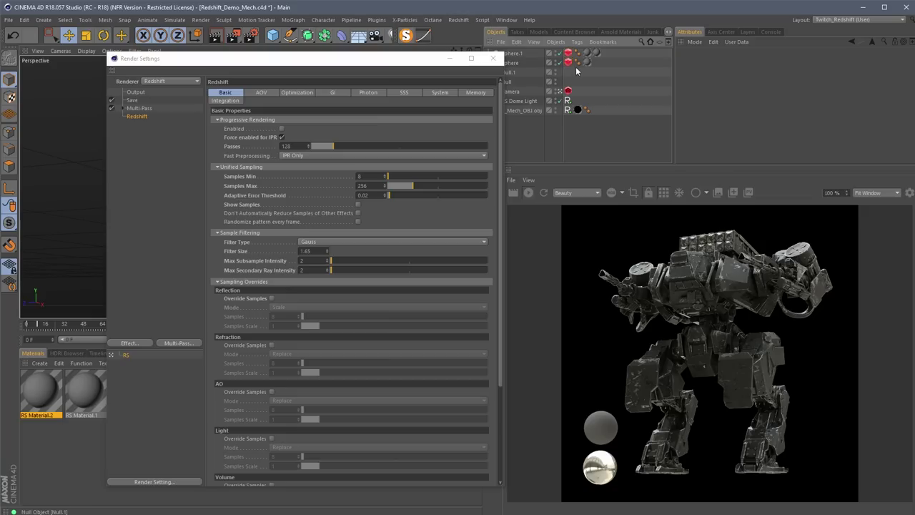
{"action": "key", "text": "ctrl+z"}
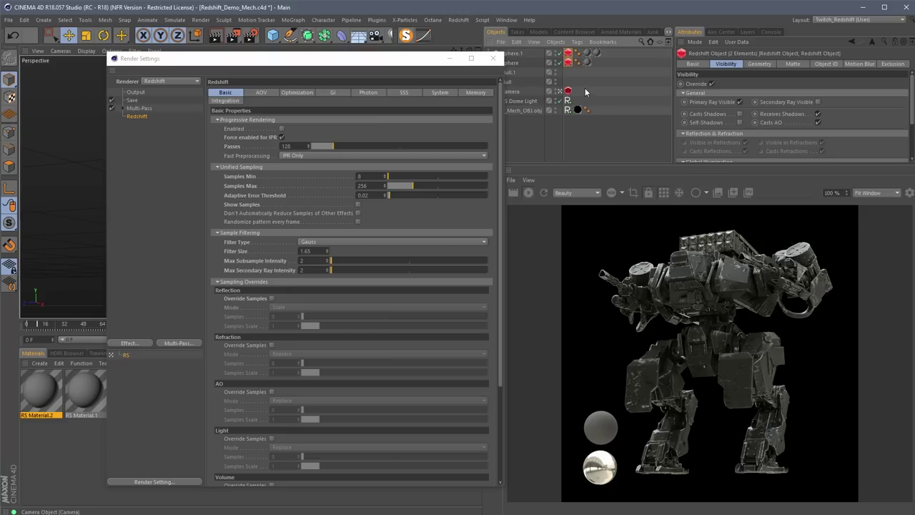
{"action": "left_click", "coordinate": [586, 91]}
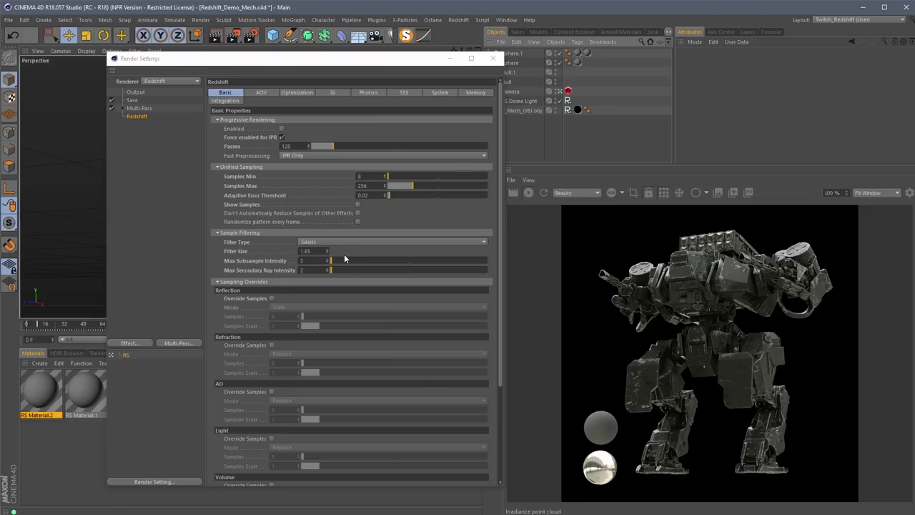
Close the render settings and orbit the perspective view around the mech.
{"action": "left_click", "coordinate": [243, 282]}
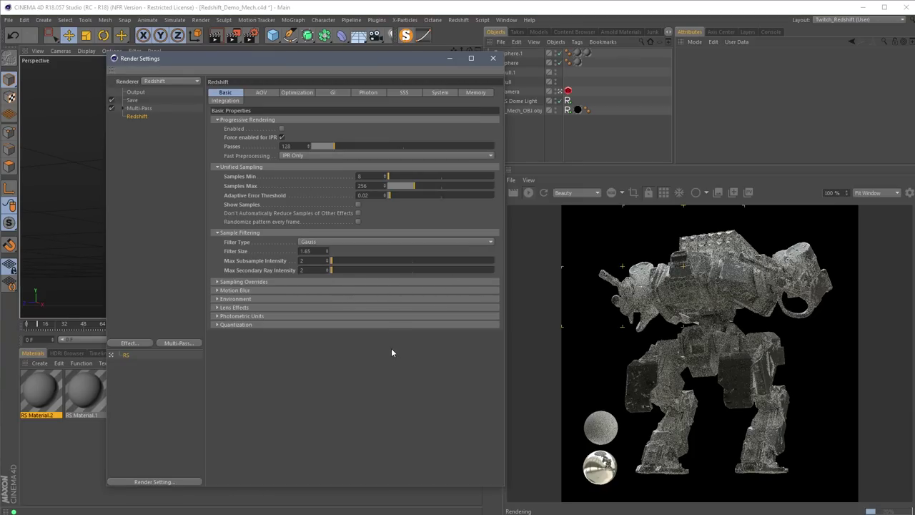
{"action": "left_click", "coordinate": [493, 58]}
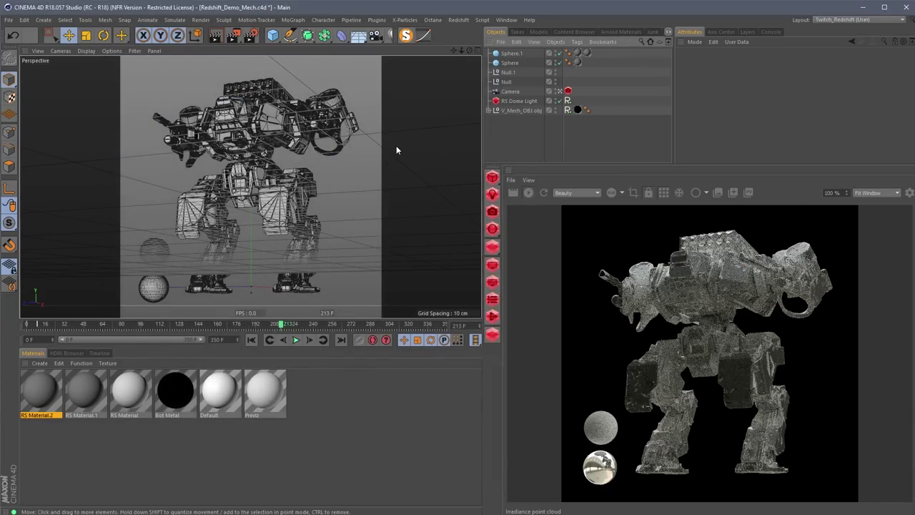
{"action": "left_click_drag", "start_coordinate": [397, 146], "coordinate": [293, 228], "text": "alt"}
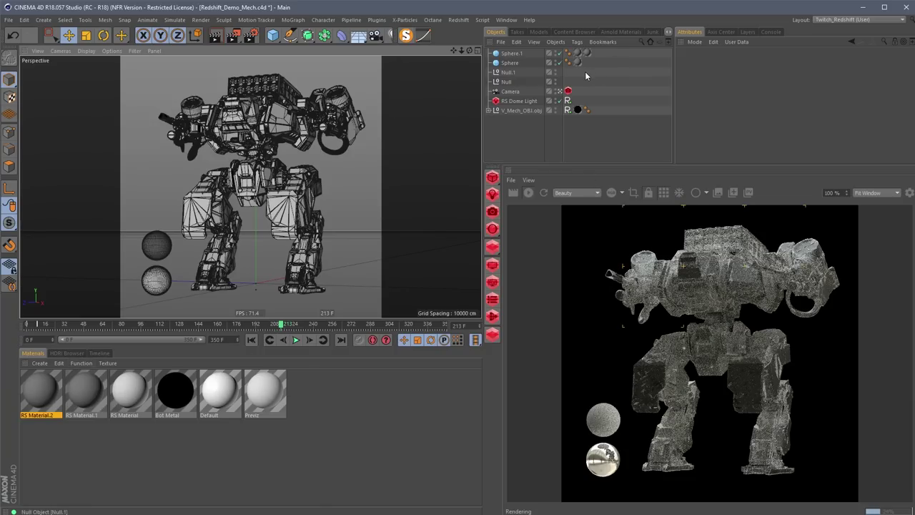
Open the shader graph of the mech's Bot Metal material and enlarge its window.
{"action": "left_click", "coordinate": [578, 110]}
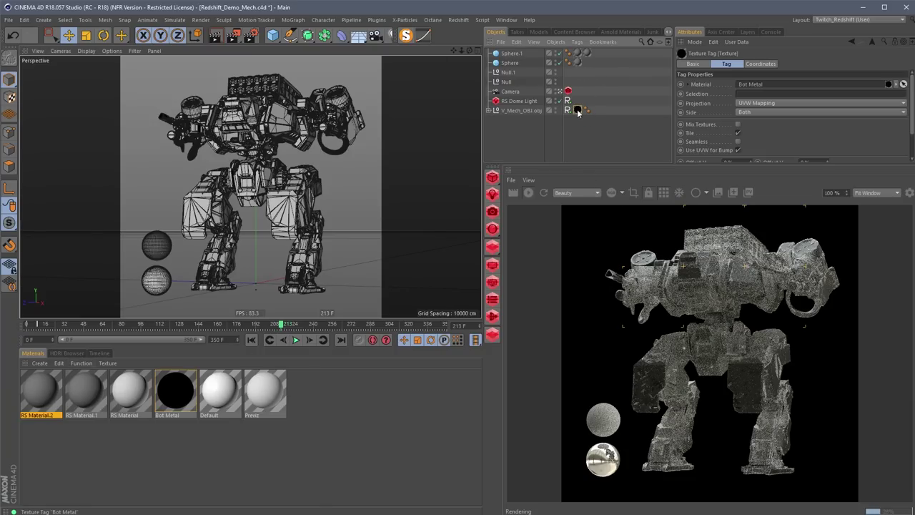
{"action": "double_click", "coordinate": [578, 110]}
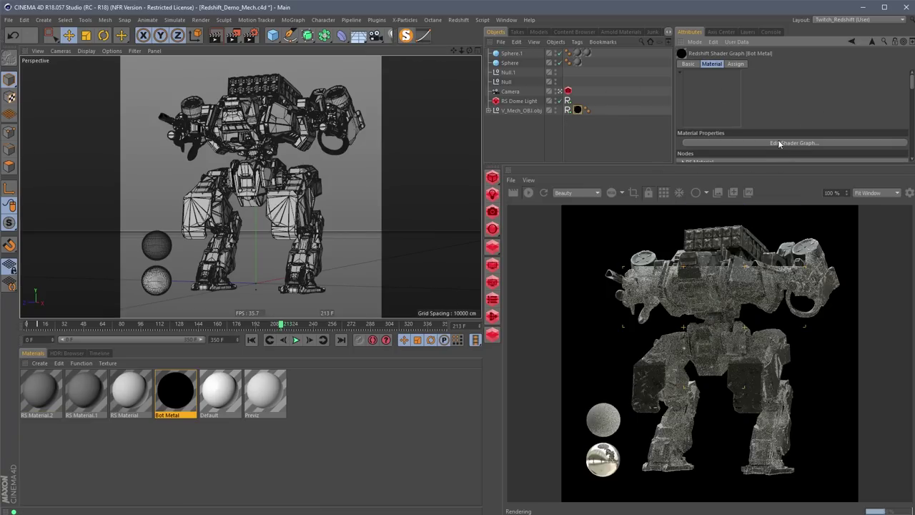
{"action": "double_click", "coordinate": [175, 395]}
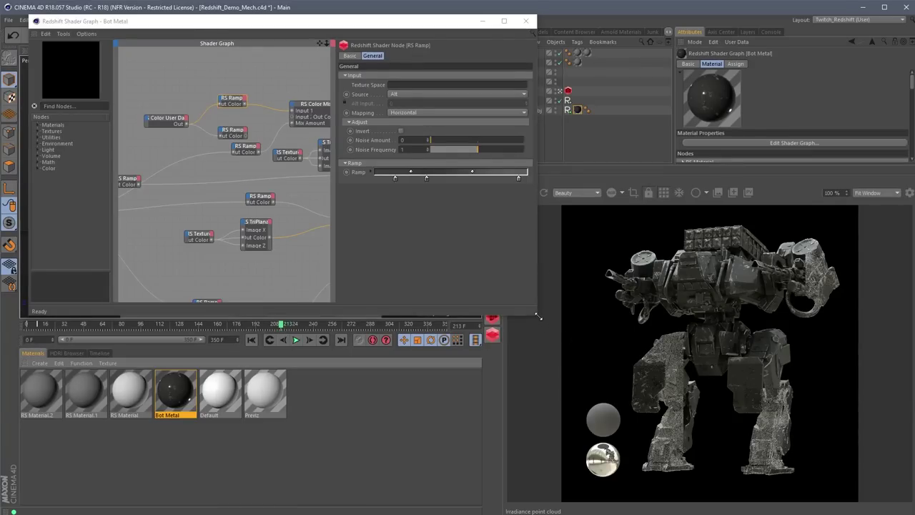
{"action": "left_click_drag", "start_coordinate": [538, 317], "coordinate": [597, 490]}
Examine the Bot Metal node network, from the ramp and texture nodes through the composites to the RS Material nodes.
{"action": "scroll", "coordinate": [212, 251], "scroll_direction": "down", "scroll_amount": 3}
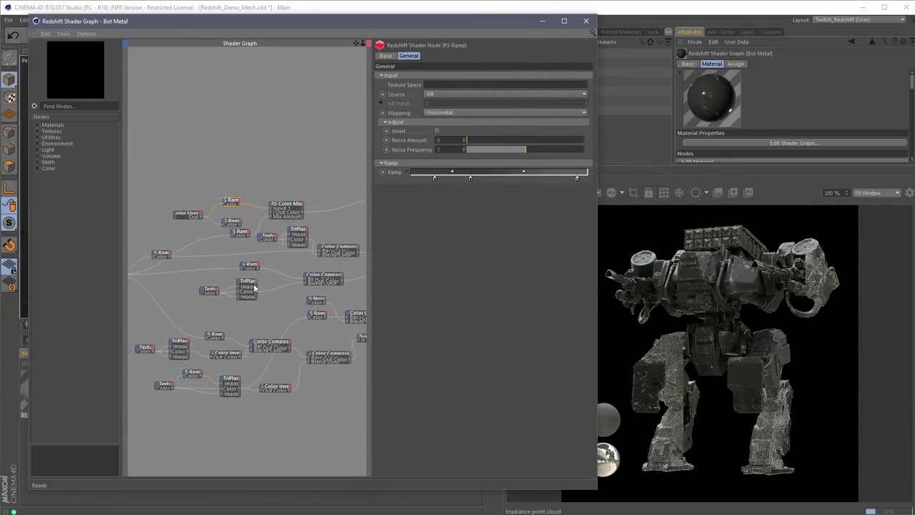
{"action": "scroll", "coordinate": [255, 288], "scroll_direction": "down", "scroll_amount": 3}
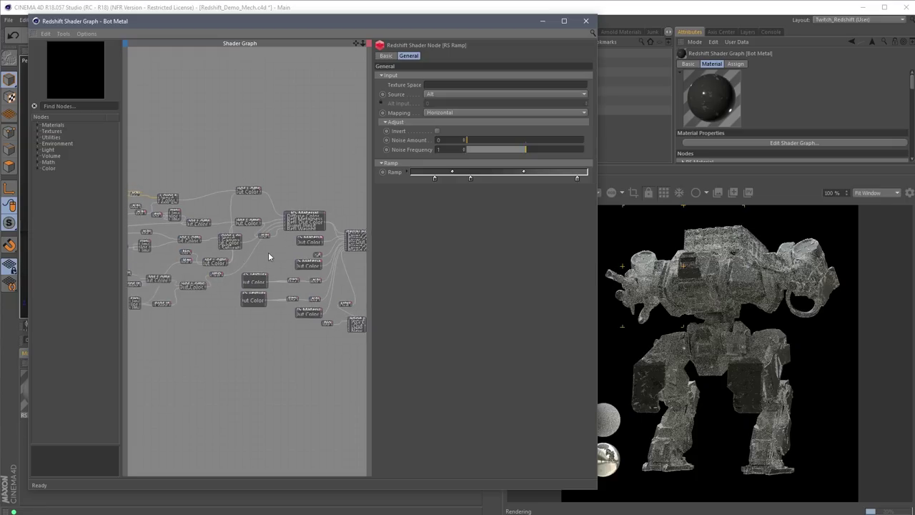
{"action": "scroll", "coordinate": [268, 252], "scroll_direction": "up", "scroll_amount": 5}
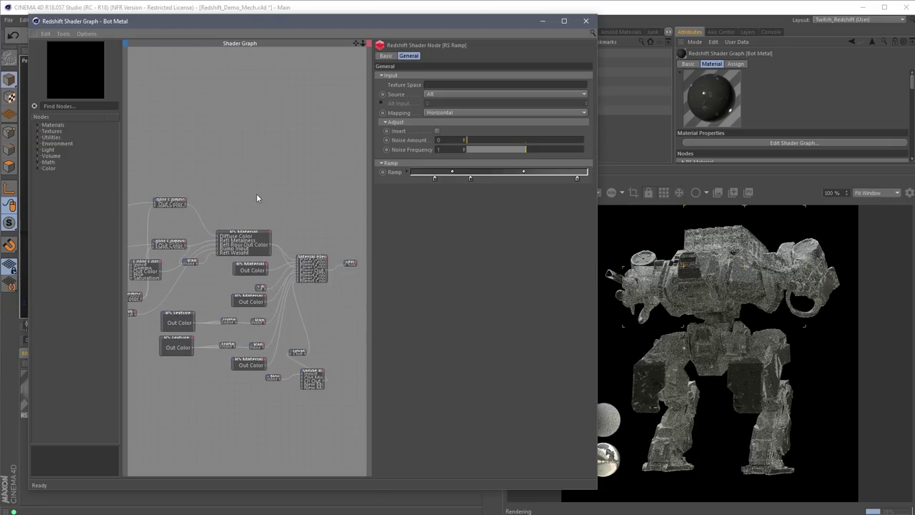
{"action": "middle_click_drag", "start_coordinate": [256, 193], "coordinate": [333, 182]}
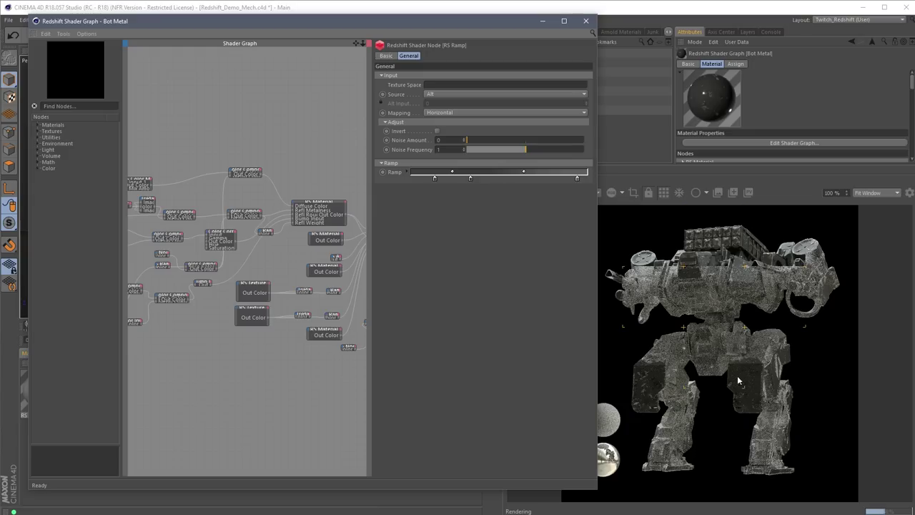
{"action": "scroll", "coordinate": [214, 367], "scroll_direction": "down", "scroll_amount": 5}
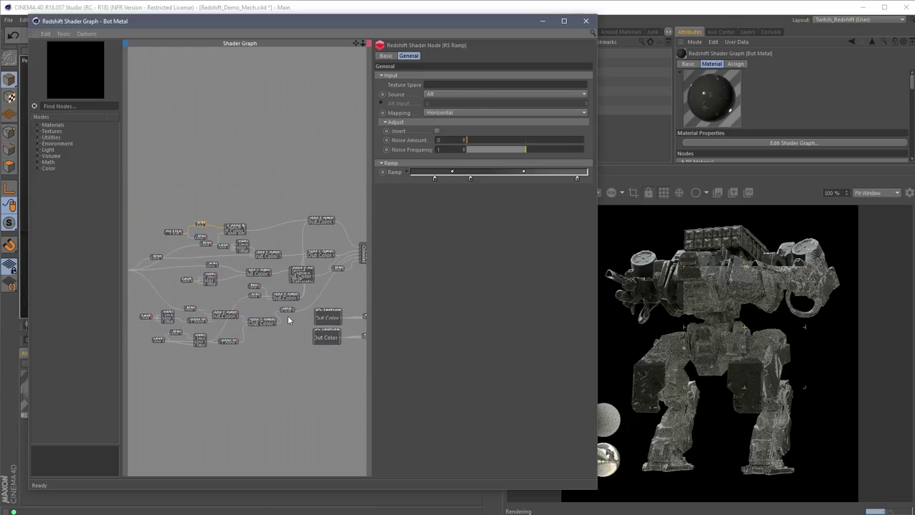
{"action": "scroll", "coordinate": [289, 340], "scroll_direction": "up", "scroll_amount": 5}
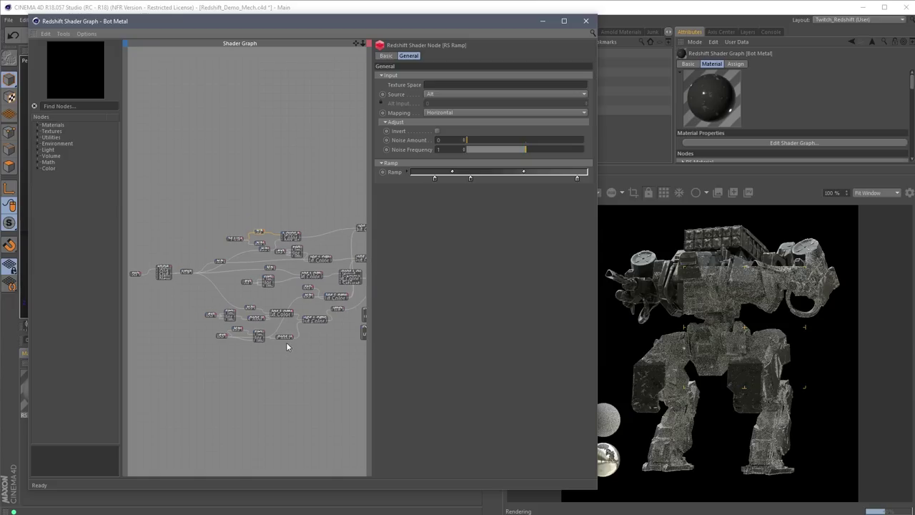
{"action": "scroll", "coordinate": [303, 325], "scroll_direction": "up", "scroll_amount": 5}
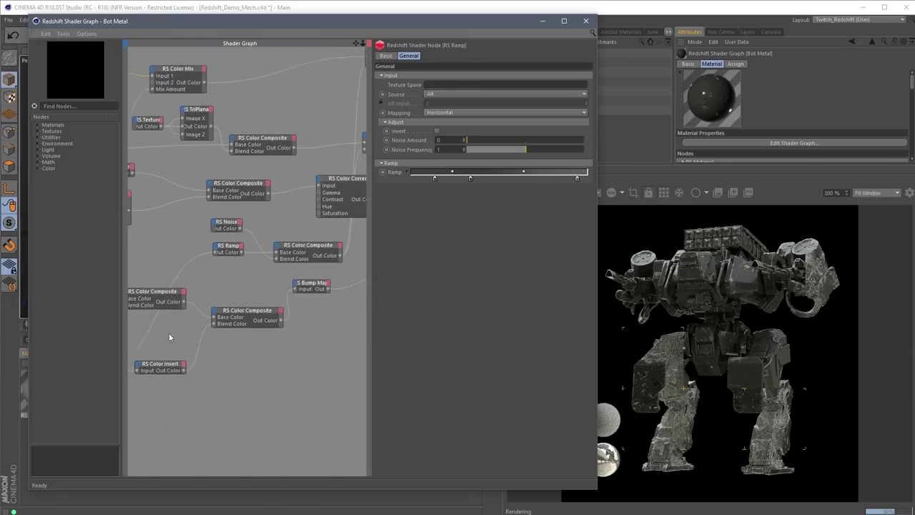
Examine the RS Material Blender end of the Bot Metal node network and close its shader graph.
{"action": "middle_click_drag", "start_coordinate": [288, 116], "coordinate": [163, 81]}
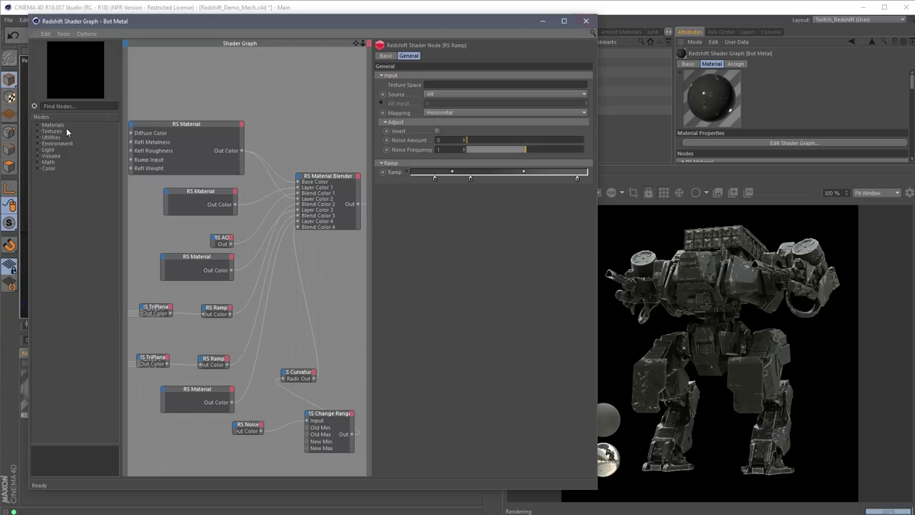
{"action": "left_click", "coordinate": [74, 106]}
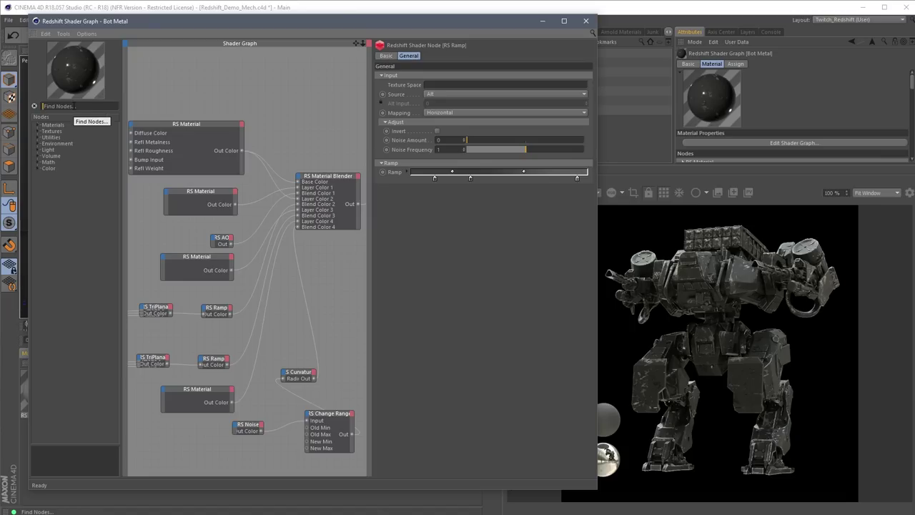
{"action": "left_click", "coordinate": [586, 20]}
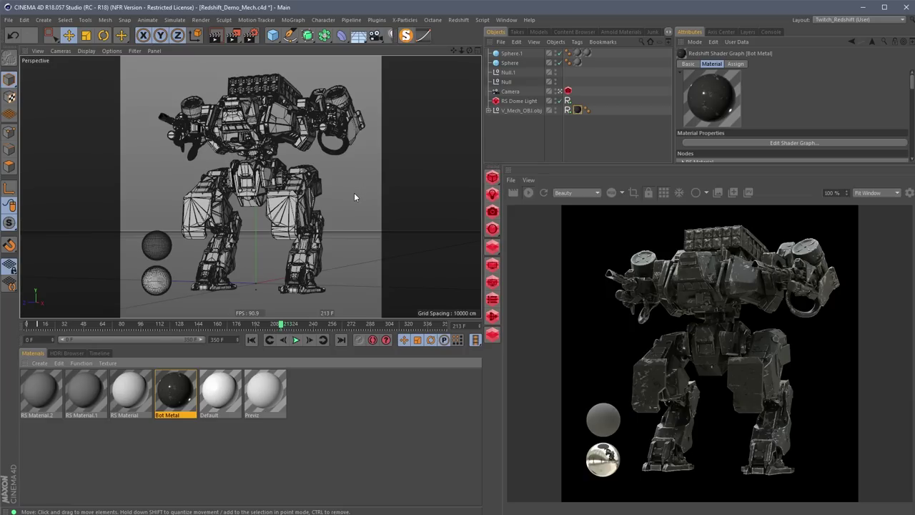
Create a new Redshift Material, assign it to the mech in place of Bot Metal, and switch the render view to progressive rendering.
{"action": "left_click", "coordinate": [41, 364]}
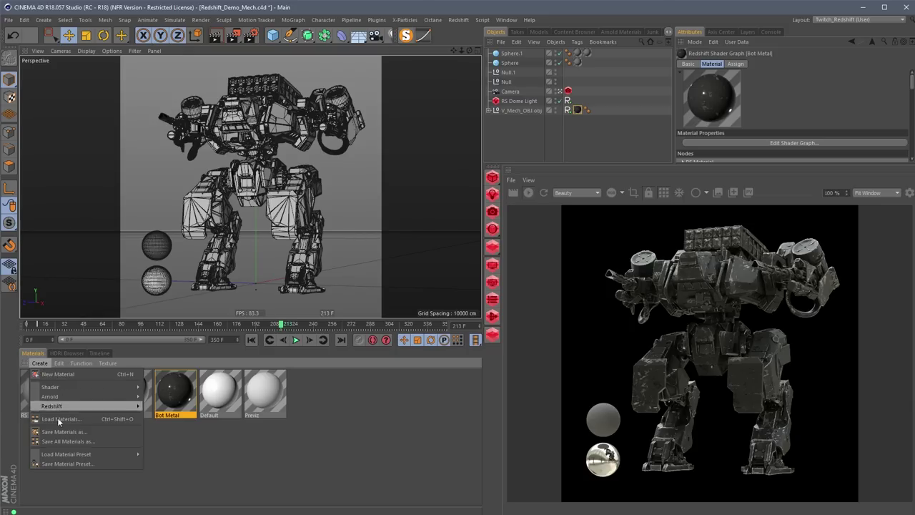
{"action": "mouse_move", "coordinate": [63, 407]}
{"action": "mouse_move", "coordinate": [159, 407]}
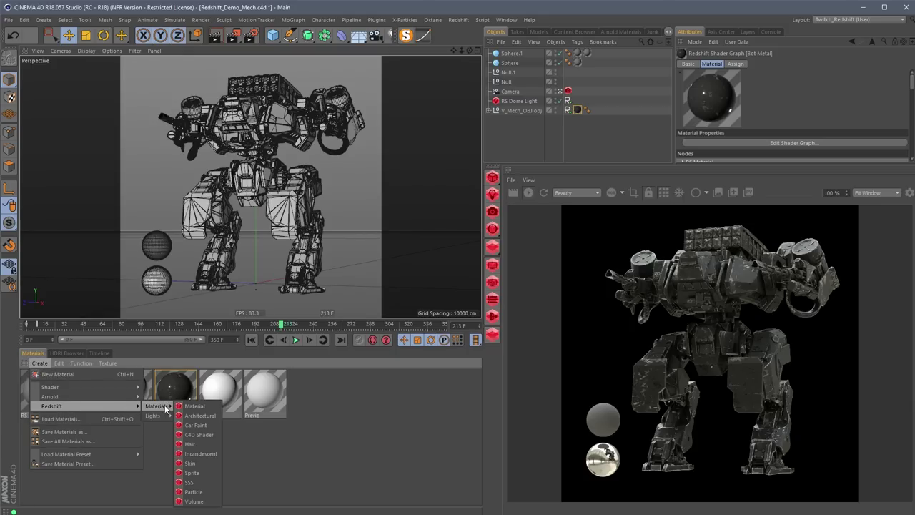
{"action": "left_click", "coordinate": [194, 407]}
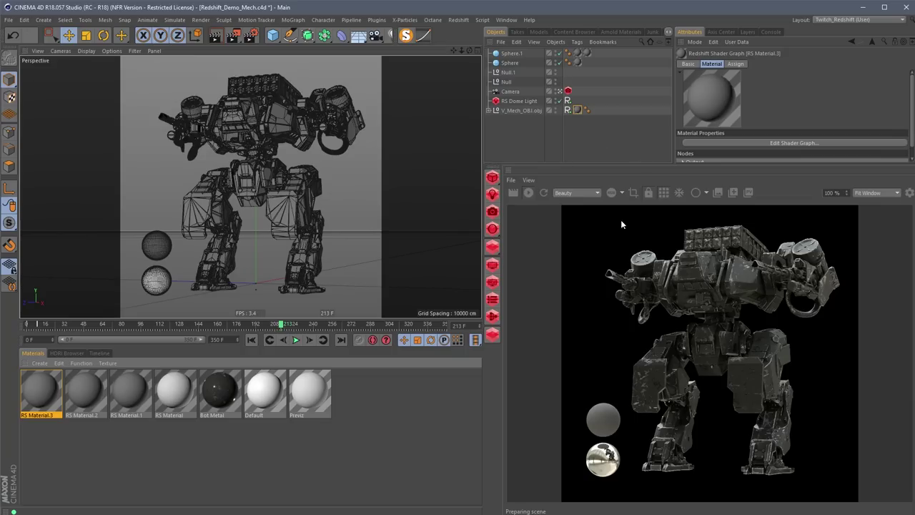
{"action": "left_click", "coordinate": [664, 192]}
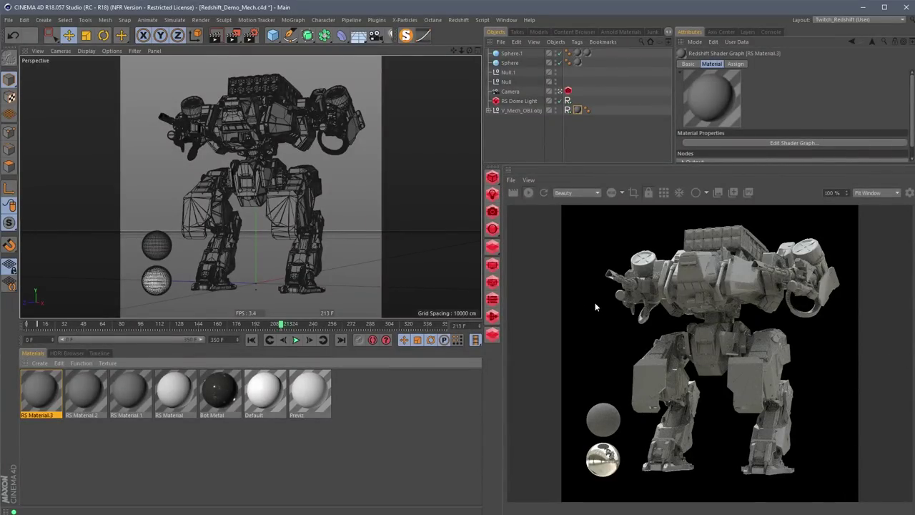
Open the shader graph of the new RS Material.3 and turn off Auto Refresh Previews.
{"action": "double_click", "coordinate": [39, 397]}
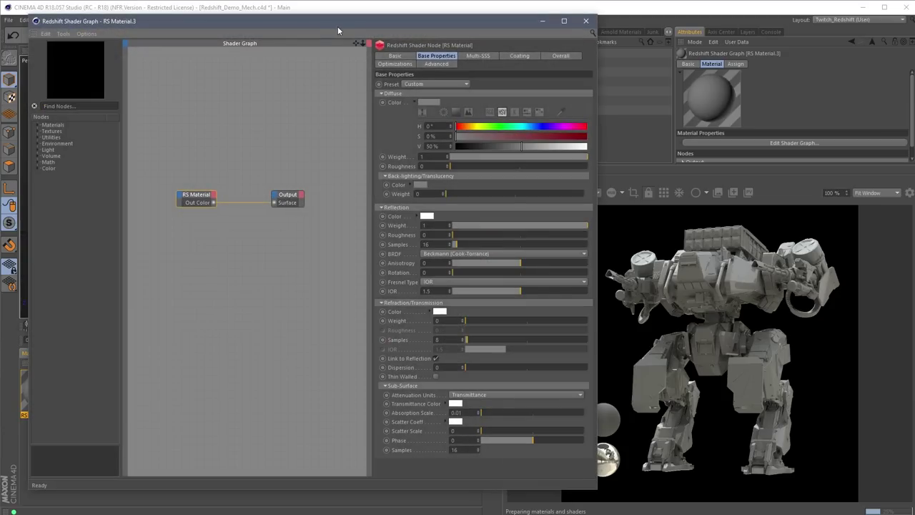
{"action": "left_click_drag", "start_coordinate": [336, 29], "coordinate": [340, 28]}
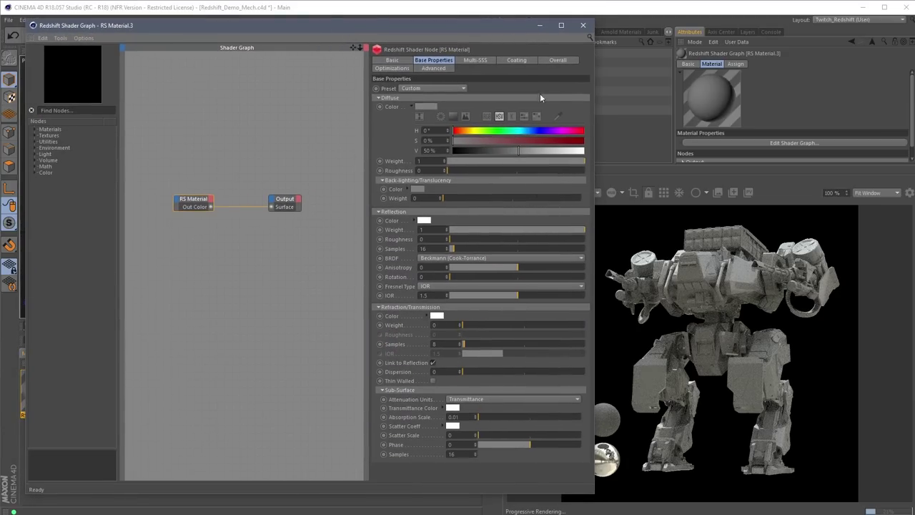
{"action": "left_click", "coordinate": [419, 97]}
{"action": "left_click", "coordinate": [419, 97]}
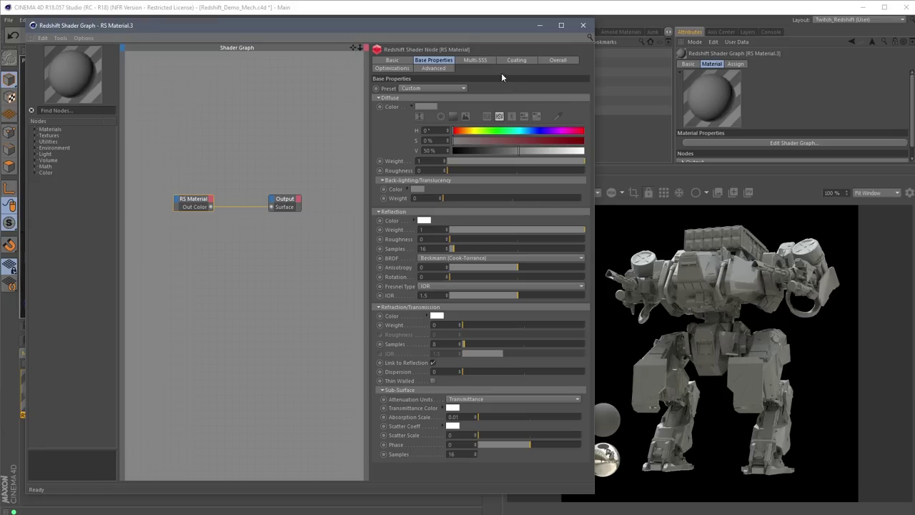
{"action": "left_click", "coordinate": [83, 38]}
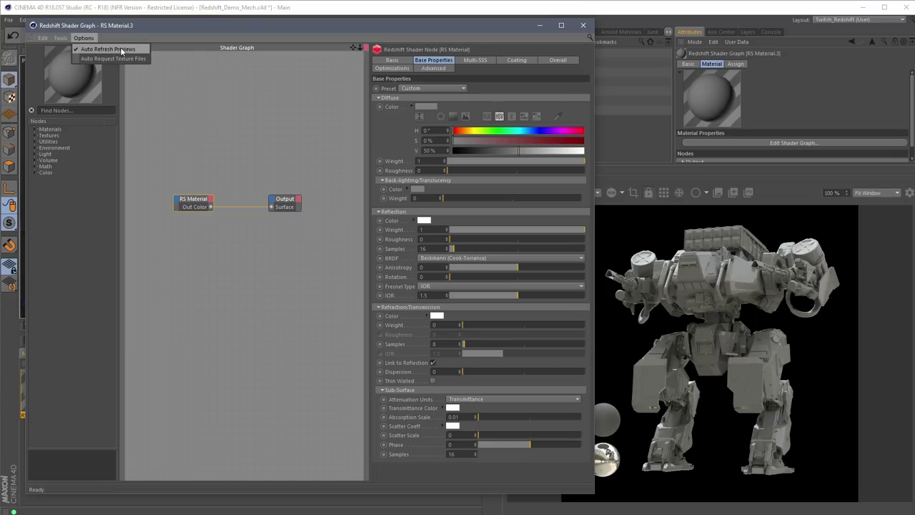
{"action": "left_click", "coordinate": [107, 50]}
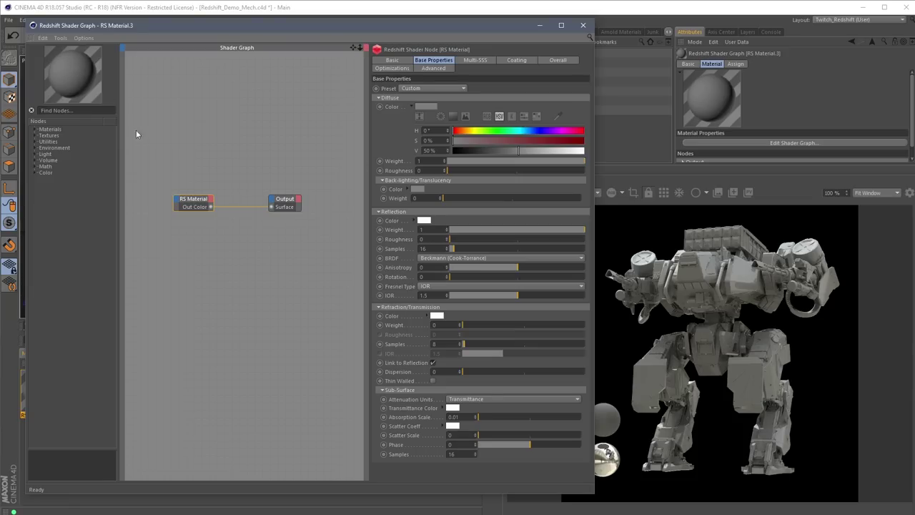
Narrow the shader graph window to uncover the render view and draw a render region over the mech's torso and upper legs.
{"action": "left_click_drag", "start_coordinate": [595, 201], "coordinate": [557, 201]}
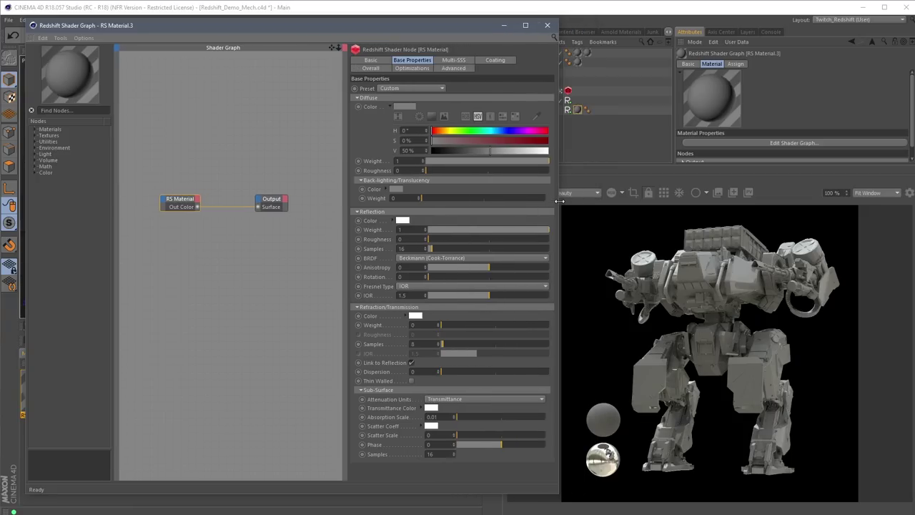
{"action": "left_click_drag", "start_coordinate": [613, 222], "coordinate": [829, 419]}
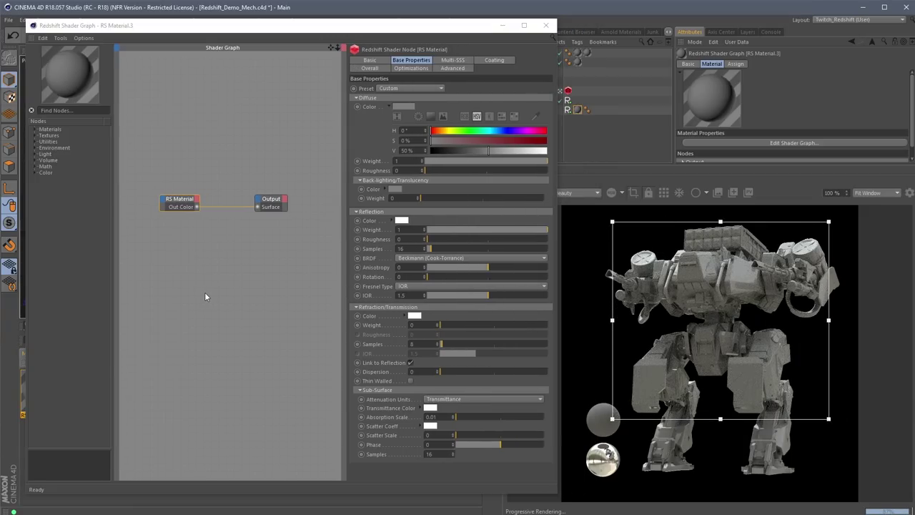
Review the RS Material node's Multi-SSS settings and return to its base properties.
{"action": "left_click", "coordinate": [195, 204]}
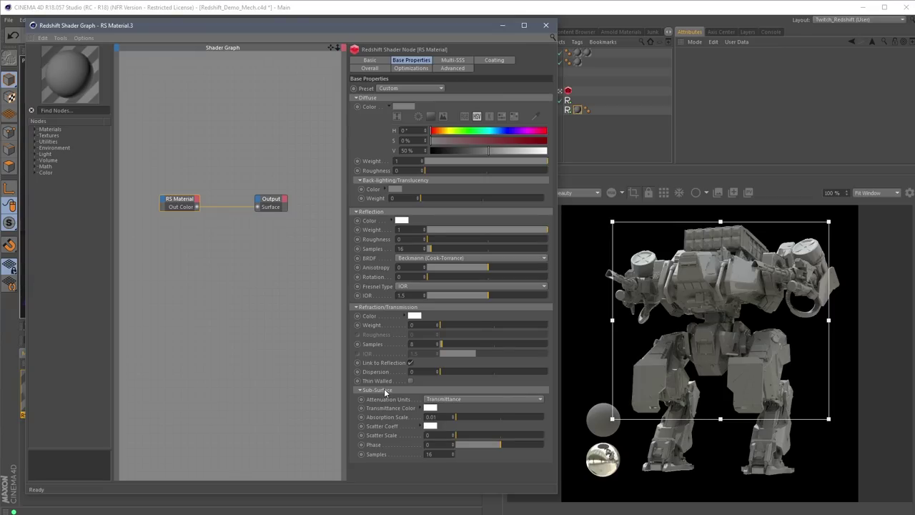
{"action": "left_click", "coordinate": [453, 62]}
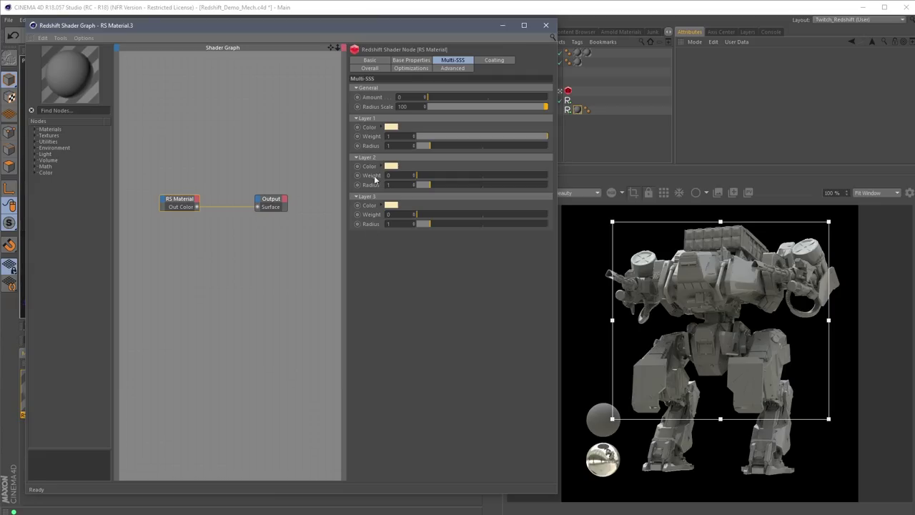
{"action": "left_click", "coordinate": [412, 59]}
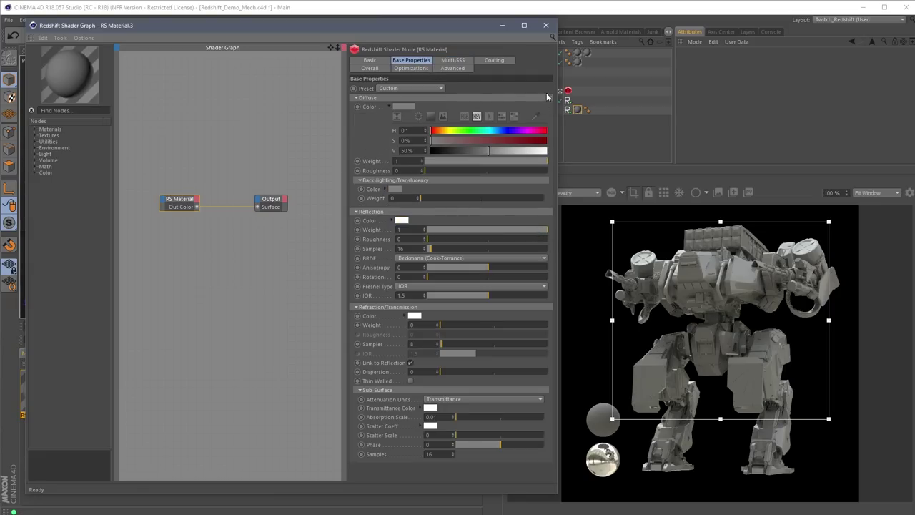
Apply the Iron preset to the RS Material node and set its reflection roughness to 0.2.
{"action": "left_click", "coordinate": [412, 89]}
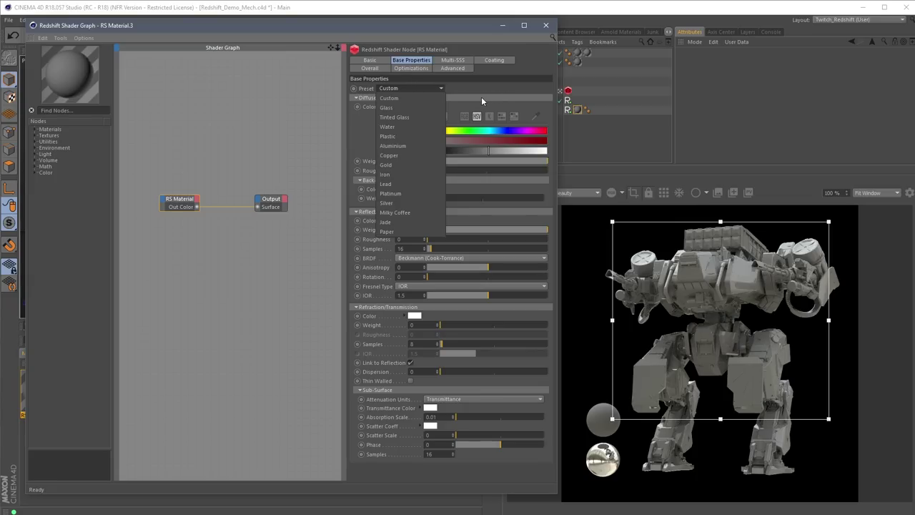
{"action": "left_click", "coordinate": [398, 173]}
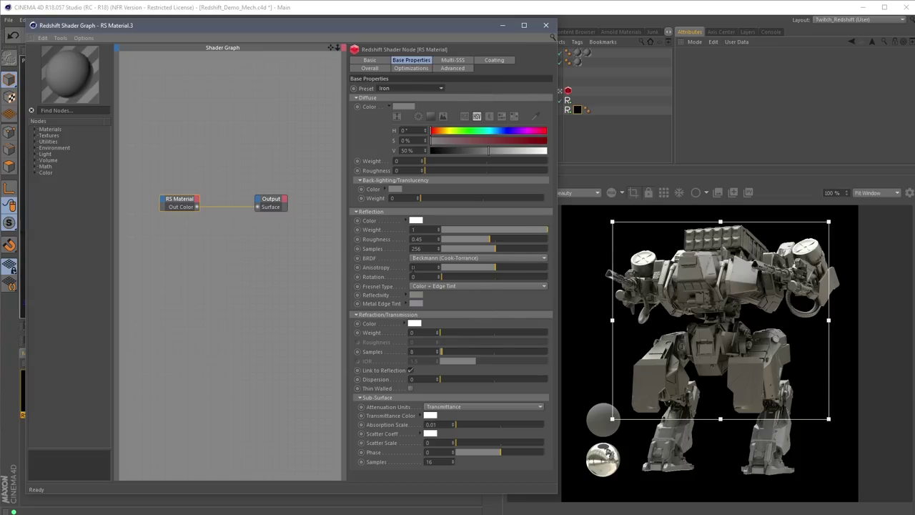
{"action": "left_click", "coordinate": [417, 239]}
{"action": "type", "text": "0.2"}
{"action": "key", "text": "Return"}
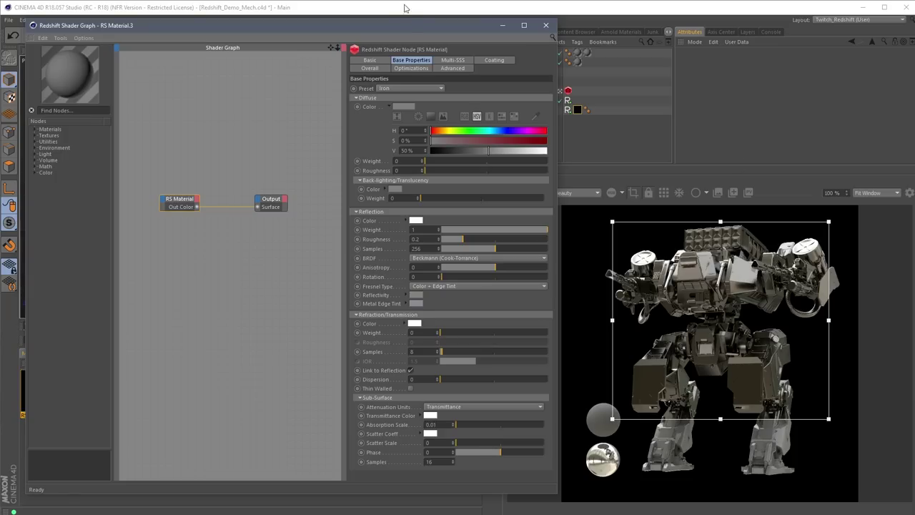
Inspect the iron finish on the mech's upper body up close, moving the shader graph window out of the way and back.
{"action": "left_click_drag", "start_coordinate": [400, 25], "coordinate": [435, 239]}
{"action": "left_click_drag", "start_coordinate": [297, 163], "coordinate": [352, 198], "text": "alt"}
{"action": "scroll", "coordinate": [294, 142], "scroll_direction": "up", "scroll_amount": 2}
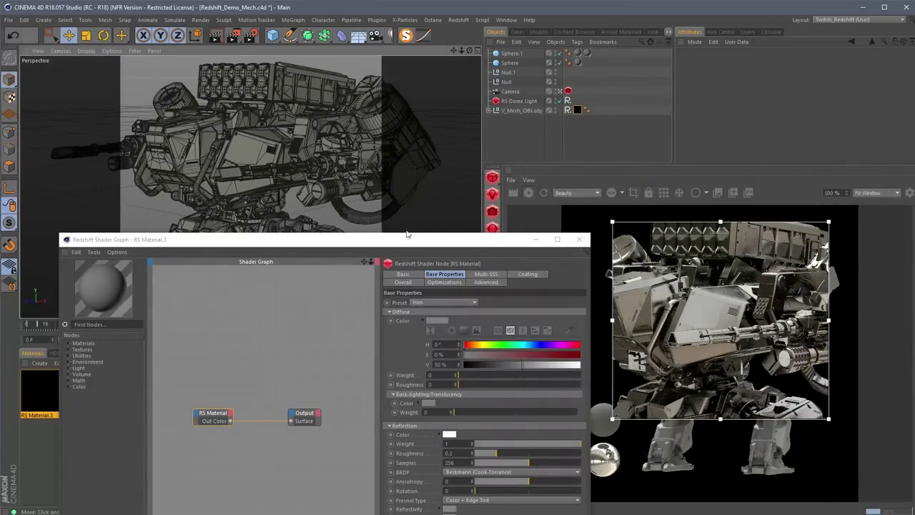
{"action": "left_click_drag", "start_coordinate": [415, 241], "coordinate": [406, 83]}
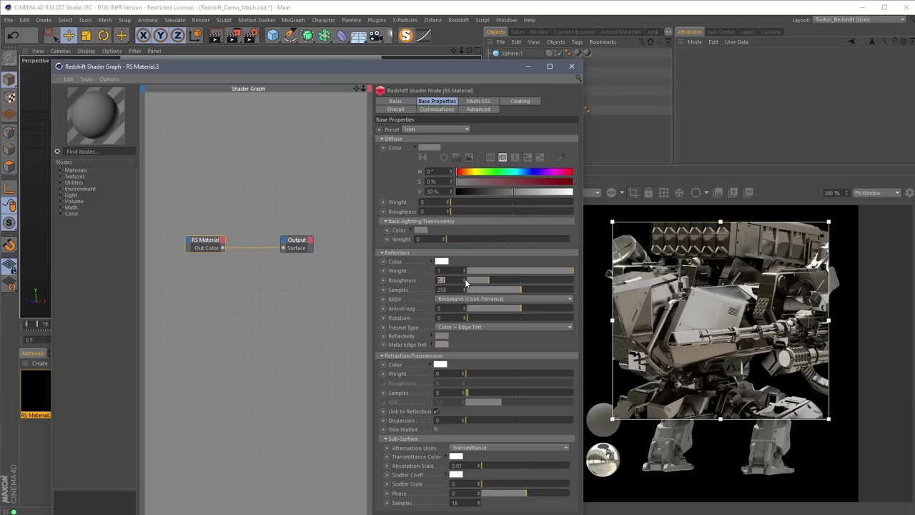
Set the reflection BRDF to GGX and try the IOR (Advanced) Fresnel type before restoring Color + Edge Tint.
{"action": "left_click", "coordinate": [490, 300]}
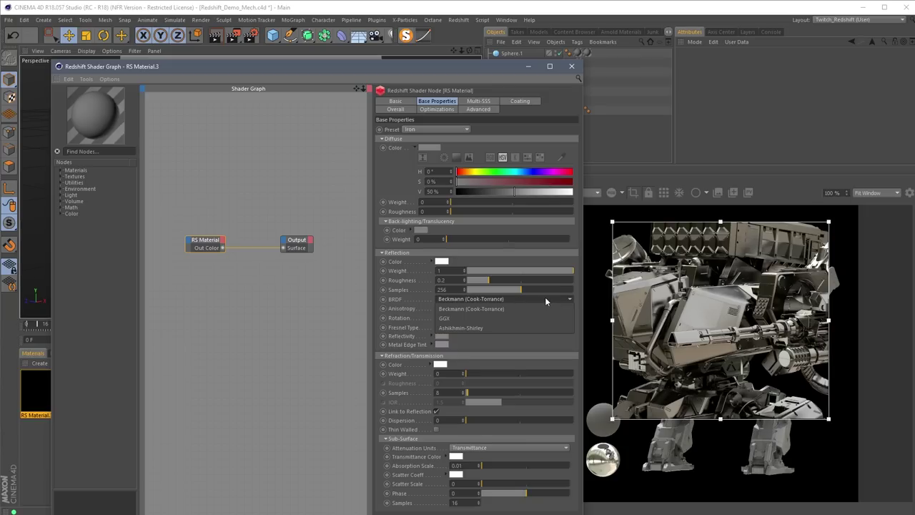
{"action": "left_click", "coordinate": [536, 319]}
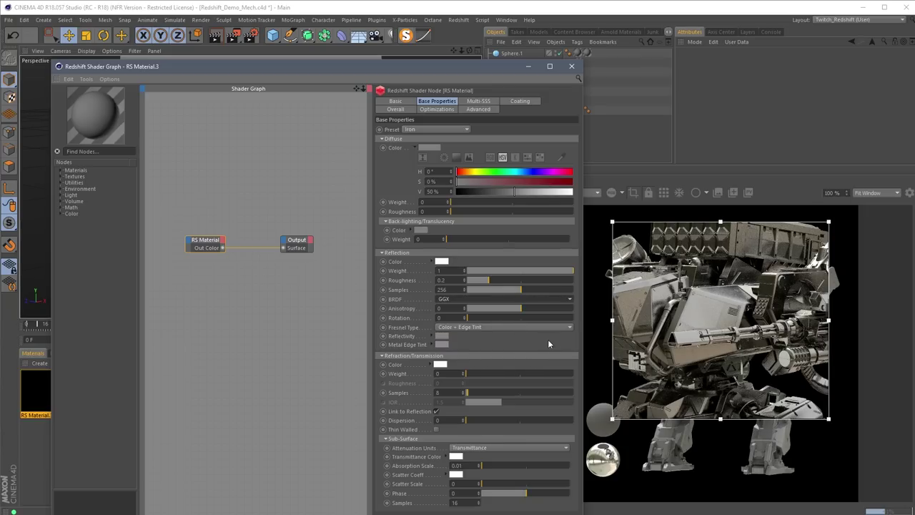
{"action": "left_click", "coordinate": [481, 329]}
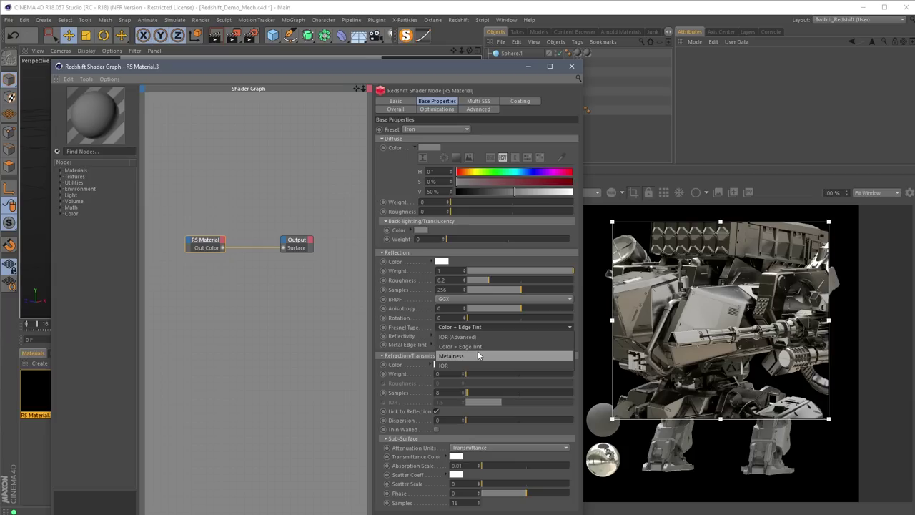
{"action": "left_click", "coordinate": [292, 312]}
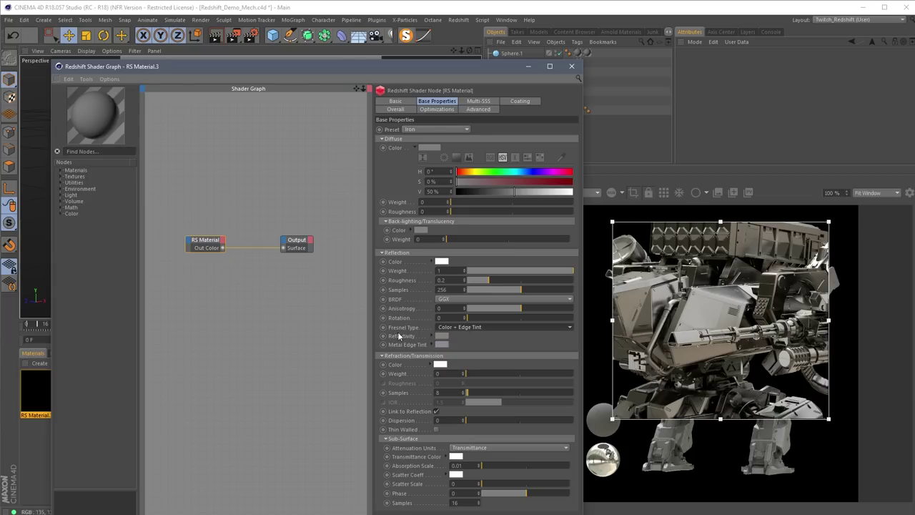
{"action": "left_click", "coordinate": [461, 327]}
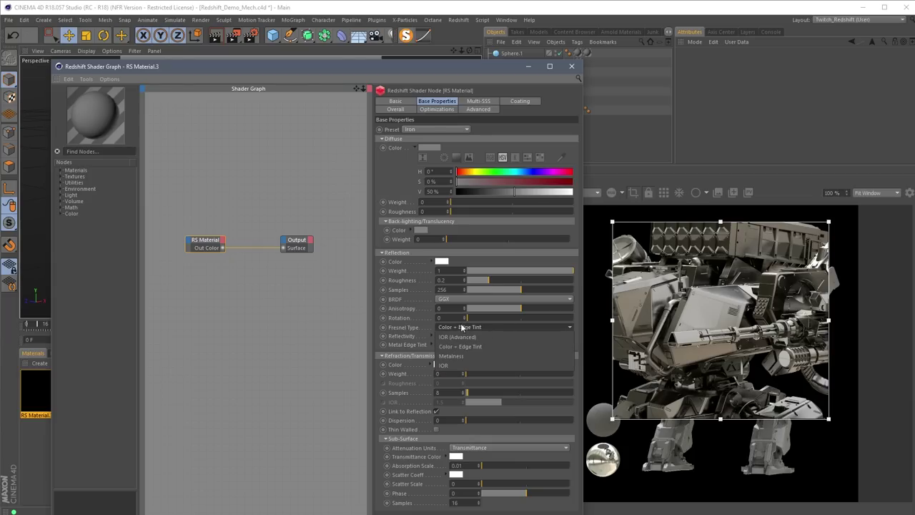
{"action": "left_click", "coordinate": [497, 339]}
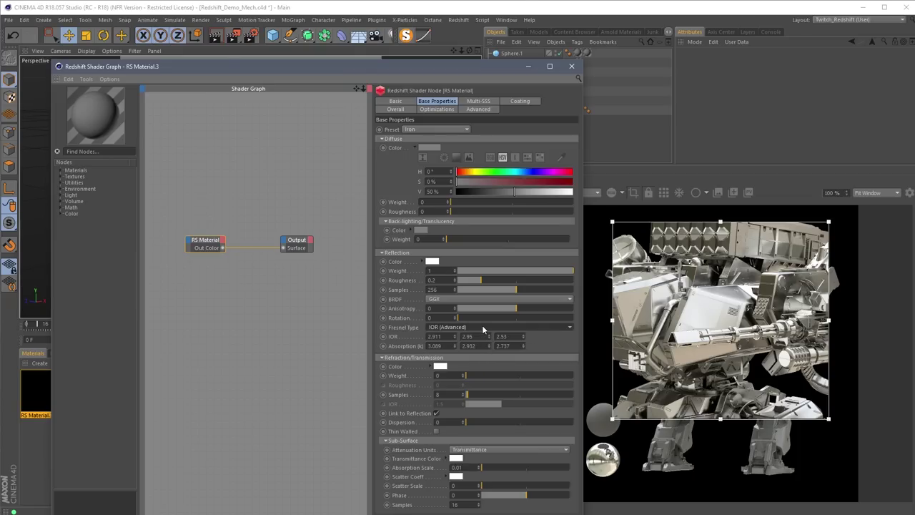
{"action": "left_click", "coordinate": [484, 326]}
{"action": "left_click", "coordinate": [562, 349]}
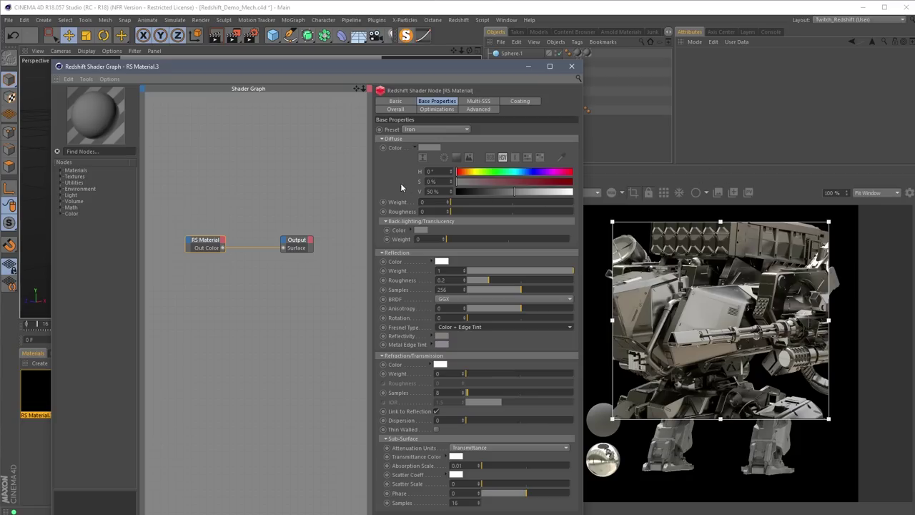
Try the Glass preset on the RS Material node, and switch it to the Tinted Glass preset.
{"action": "left_click", "coordinate": [429, 129]}
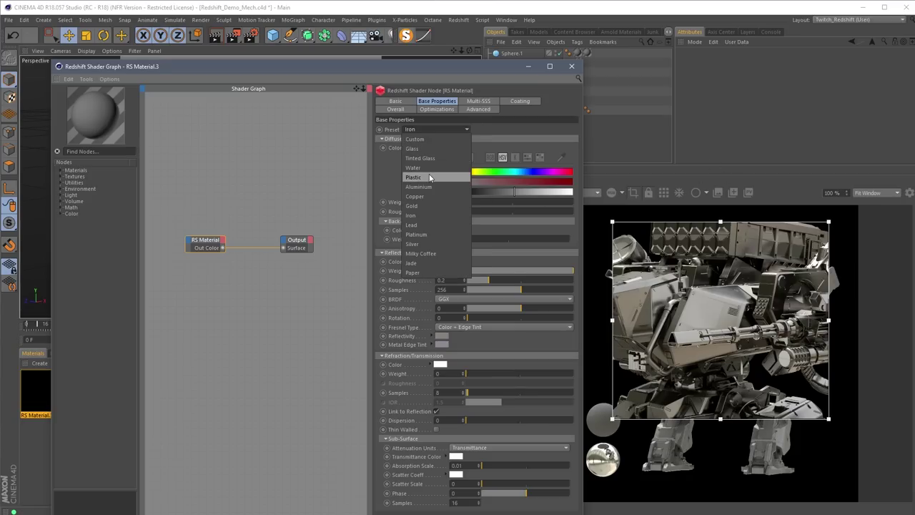
{"action": "left_click", "coordinate": [430, 148]}
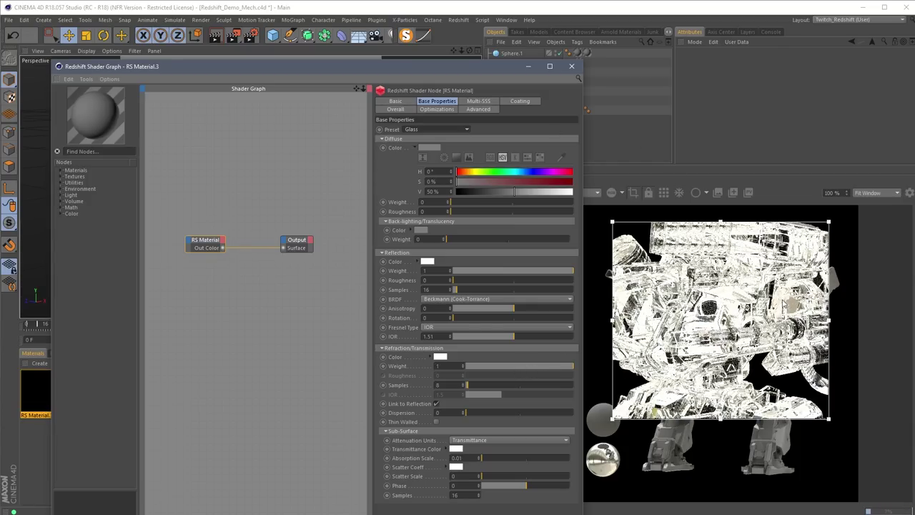
{"action": "left_click", "coordinate": [442, 130]}
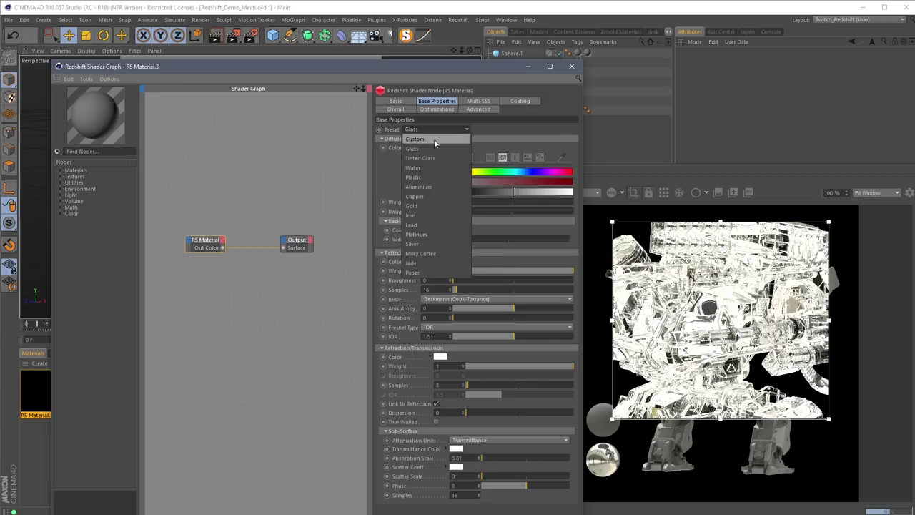
{"action": "left_click", "coordinate": [434, 159]}
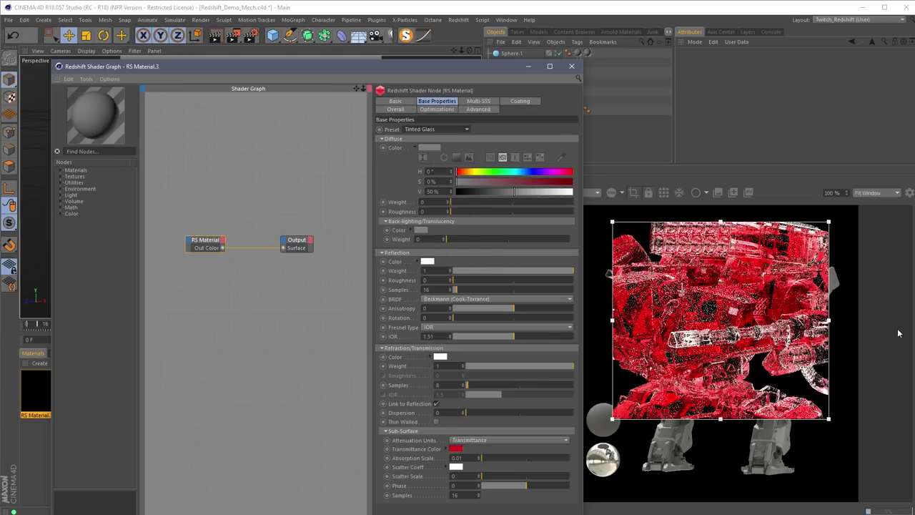
Check the tinted glass look on a wider view of the mech, moving the shader graph window aside and back.
{"action": "left_click_drag", "start_coordinate": [425, 72], "coordinate": [424, 327]}
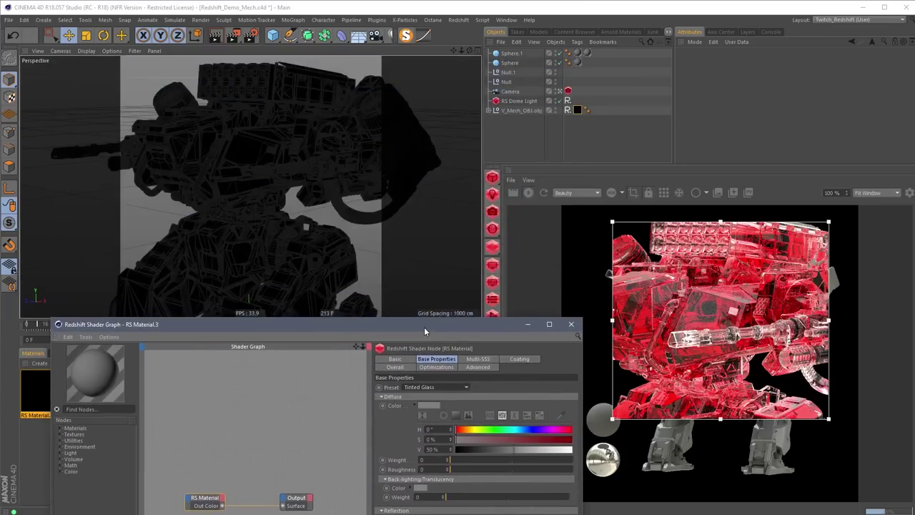
{"action": "left_click_drag", "start_coordinate": [322, 266], "coordinate": [341, 264], "text": "alt"}
{"action": "left_click_drag", "start_coordinate": [402, 323], "coordinate": [393, 121]}
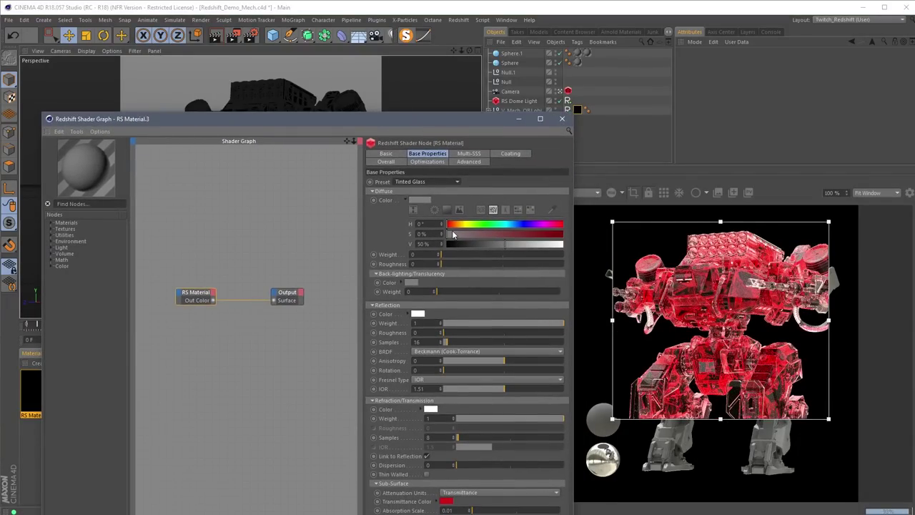
Switch the RS Material node to the Iron preset after checking the tinted glass on the mech from other angles.
{"action": "left_click_drag", "start_coordinate": [339, 96], "coordinate": [292, 103], "text": "alt"}
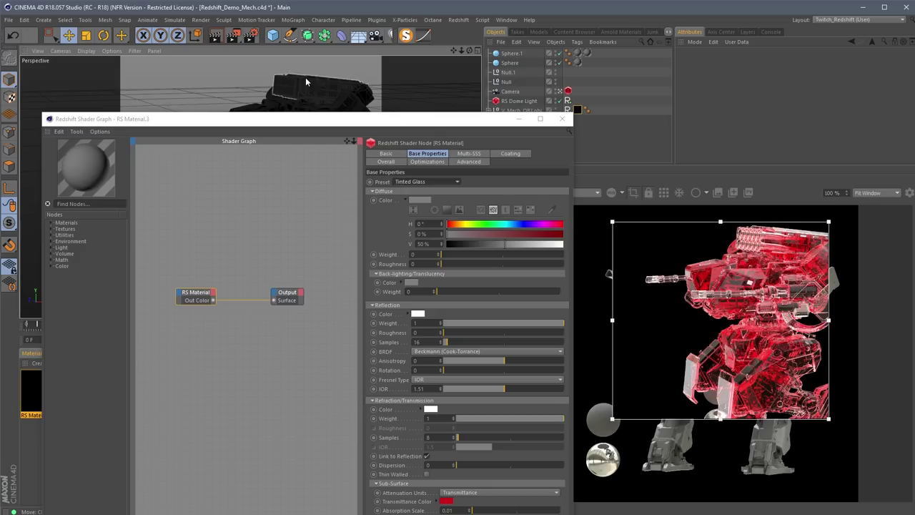
{"action": "left_click_drag", "start_coordinate": [305, 78], "coordinate": [336, 90], "text": "alt"}
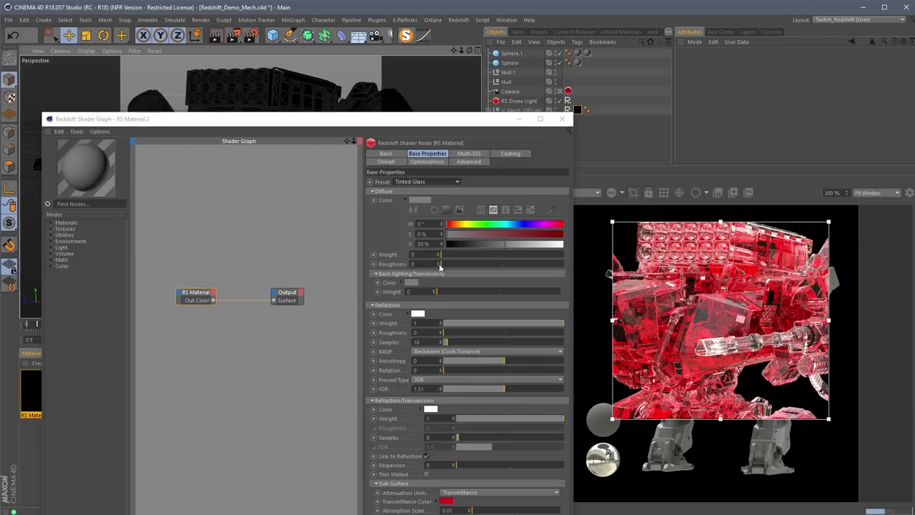
{"action": "left_click", "coordinate": [443, 180]}
{"action": "left_click", "coordinate": [420, 268]}
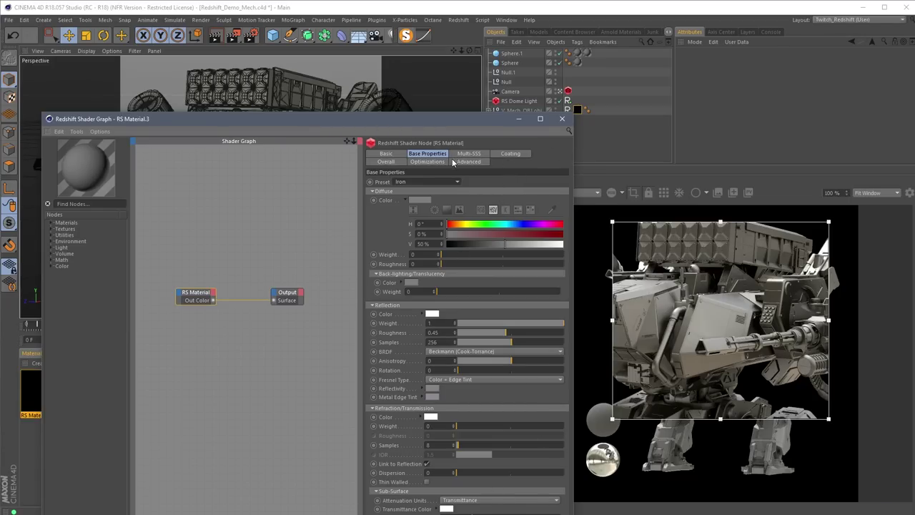
Look over the RS Material node's coating settings, and set its preset to Plastic.
{"action": "left_click", "coordinate": [510, 153]}
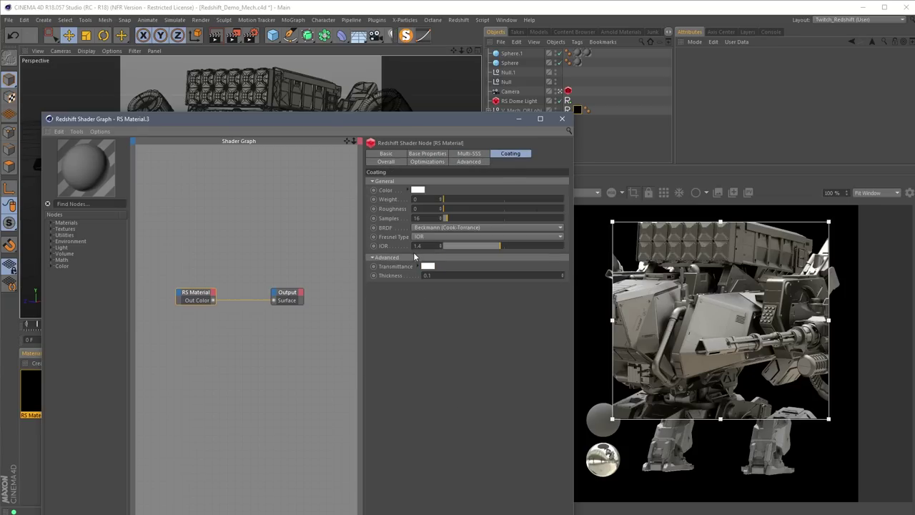
{"action": "left_click", "coordinate": [440, 155]}
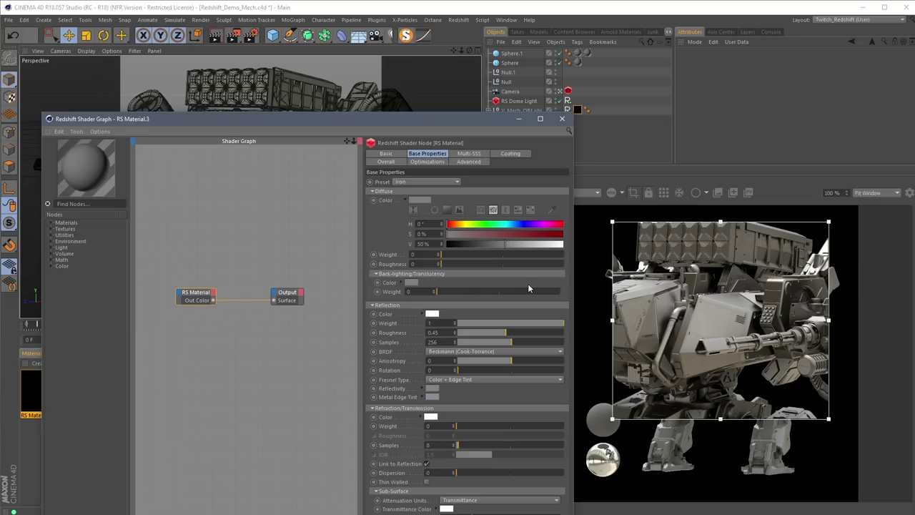
{"action": "left_click", "coordinate": [430, 181]}
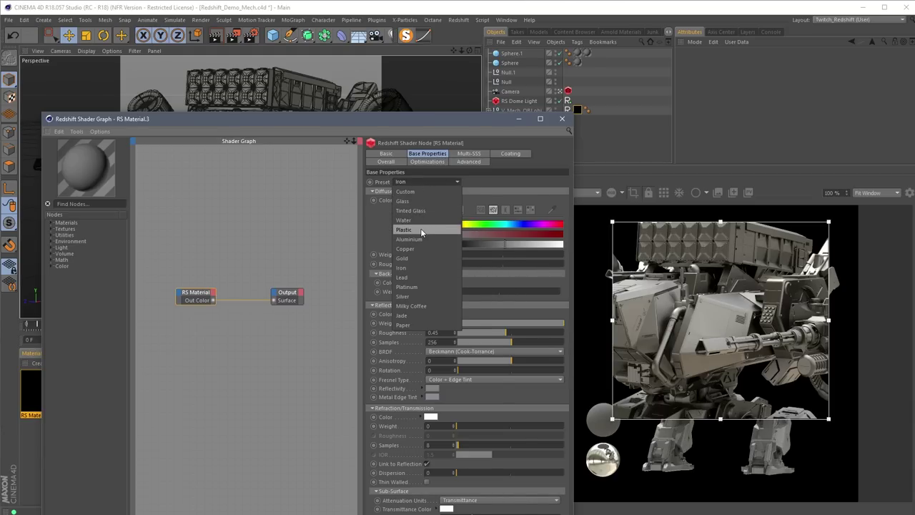
{"action": "left_click", "coordinate": [420, 230]}
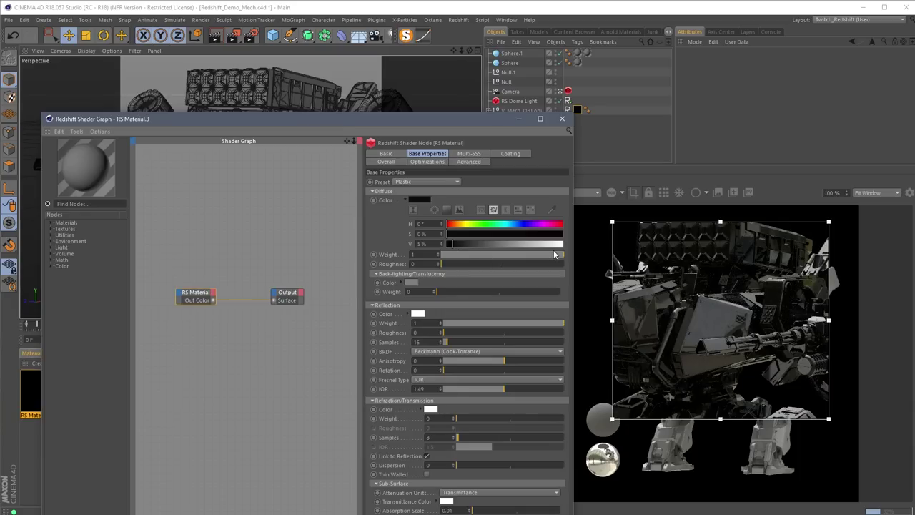
Inspect the plastic finish on the mech's gun up close and set the material's reflection roughness to 0.2.
{"action": "left_click_drag", "start_coordinate": [462, 123], "coordinate": [465, 442]}
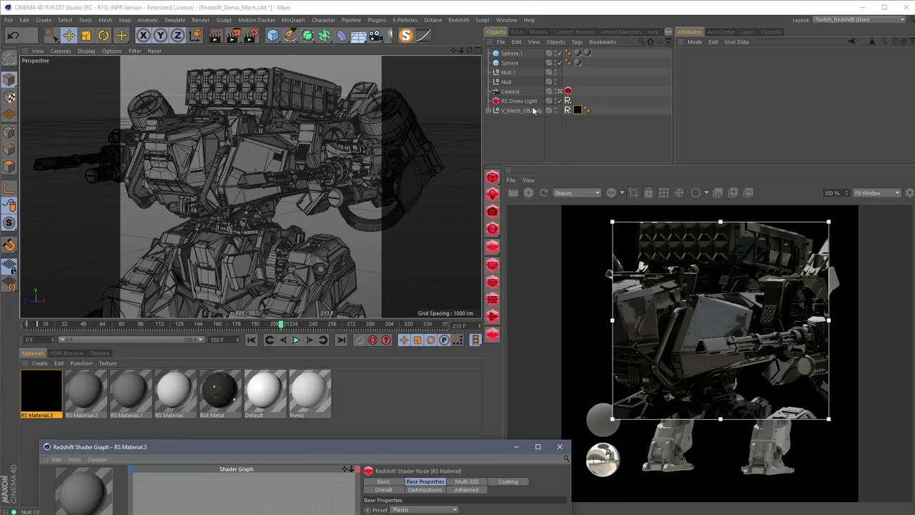
{"action": "left_click_drag", "start_coordinate": [327, 236], "coordinate": [445, 218], "text": "alt"}
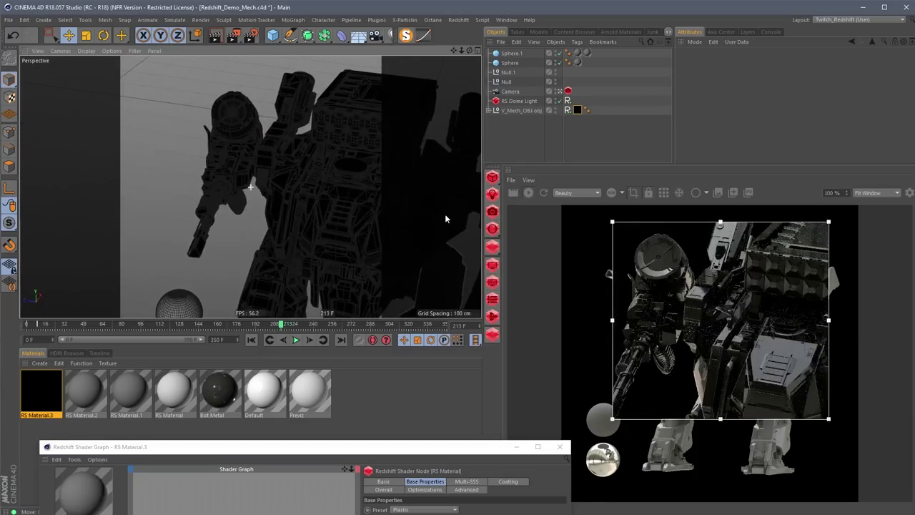
{"action": "left_click_drag", "start_coordinate": [300, 231], "coordinate": [326, 271], "text": "alt"}
{"action": "left_click_drag", "start_coordinate": [400, 447], "coordinate": [387, 76]}
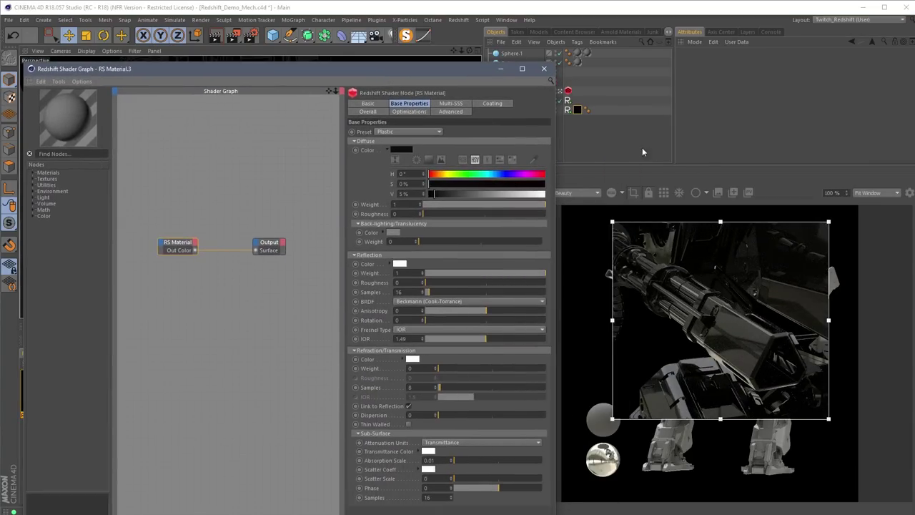
{"action": "double_click", "coordinate": [412, 283]}
{"action": "type", "text": "0.2"}
{"action": "key", "text": "Return"}
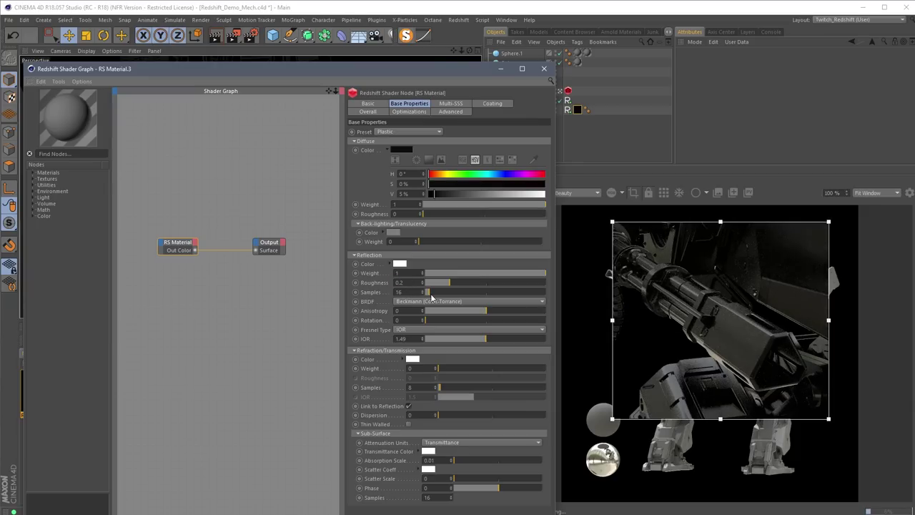
Set the plastic material's coating weight to 1 and coating roughness to 0.05.
{"action": "left_click", "coordinate": [492, 103]}
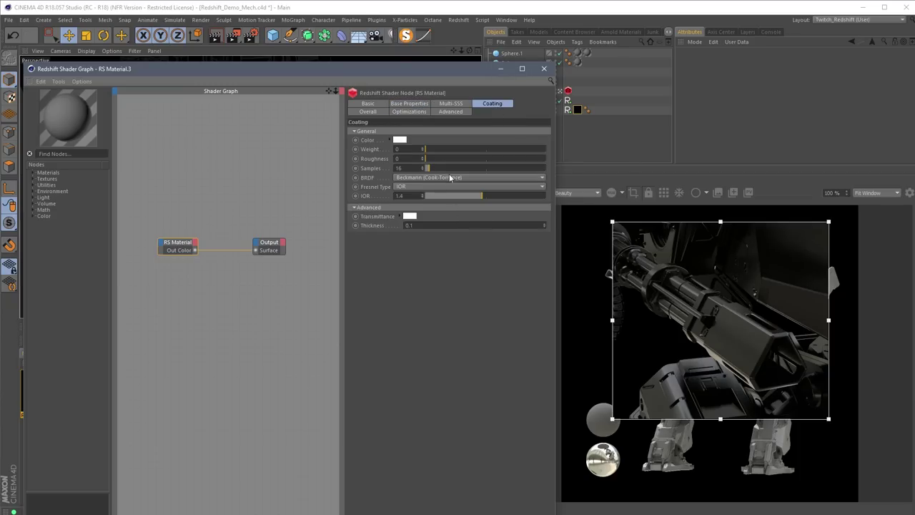
{"action": "type", "text": "1"}
{"action": "key", "text": "Return"}
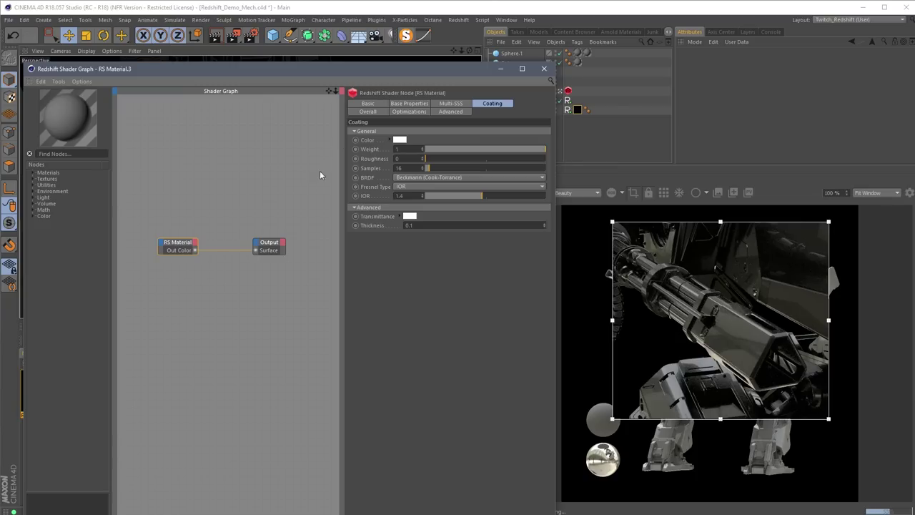
{"action": "key", "text": "Tab"}
{"action": "type", "text": "0.05"}
{"action": "key", "text": "Return"}
Examine the coated plastic on the mech's gun, body and legs, turning off the render region to render the full frame.
{"action": "left_click_drag", "start_coordinate": [461, 70], "coordinate": [515, 302]}
{"action": "left_click_drag", "start_coordinate": [275, 193], "coordinate": [356, 219], "text": "alt"}
{"action": "scroll", "coordinate": [283, 201], "scroll_direction": "up", "scroll_amount": 5}
{"action": "left_click_drag", "start_coordinate": [282, 201], "coordinate": [343, 223], "text": "alt"}
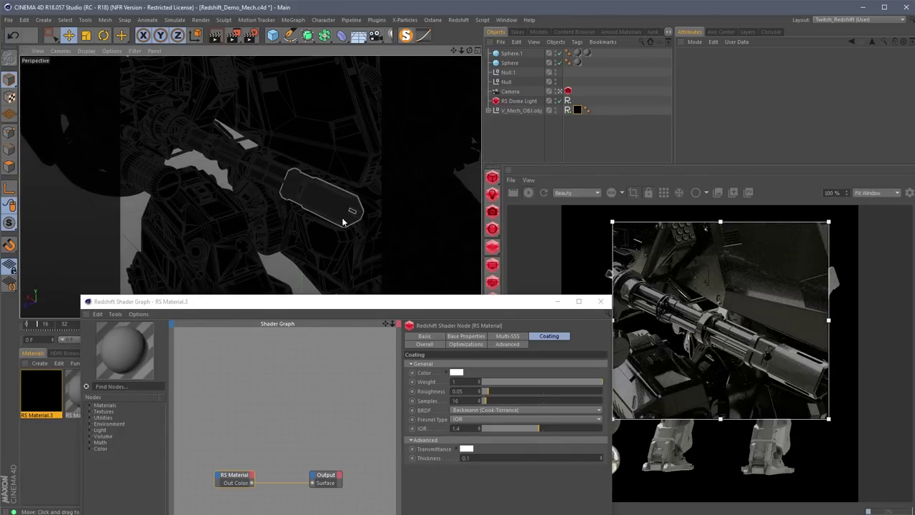
{"action": "left_click_drag", "start_coordinate": [315, 177], "coordinate": [286, 138], "text": "alt"}
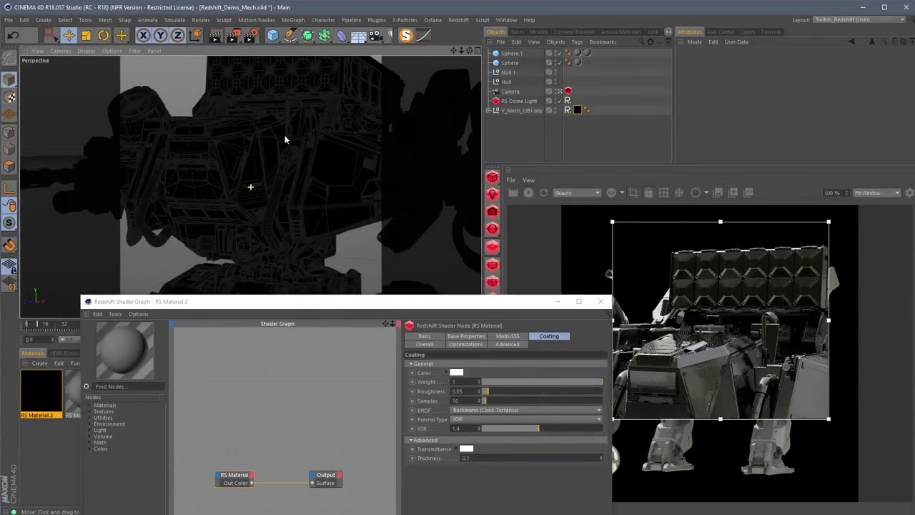
{"action": "left_click", "coordinate": [635, 191]}
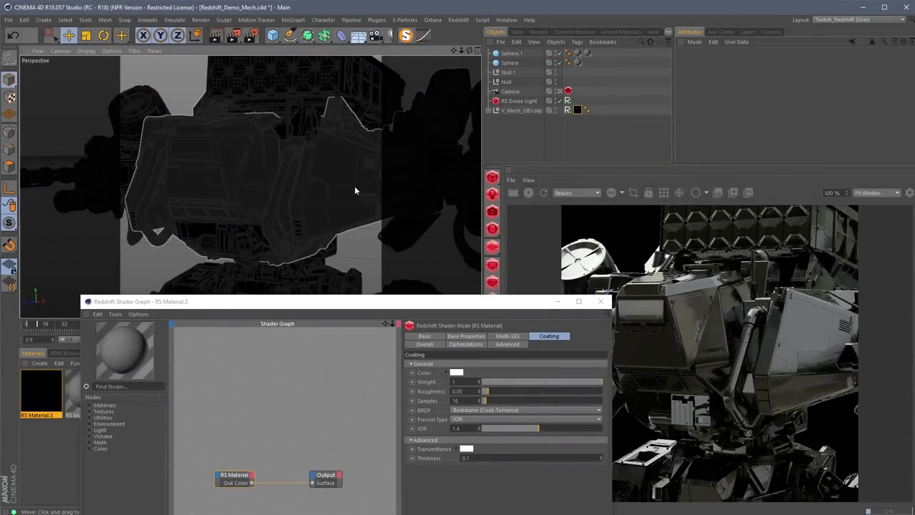
{"action": "left_click_drag", "start_coordinate": [277, 196], "coordinate": [406, 200], "text": "alt"}
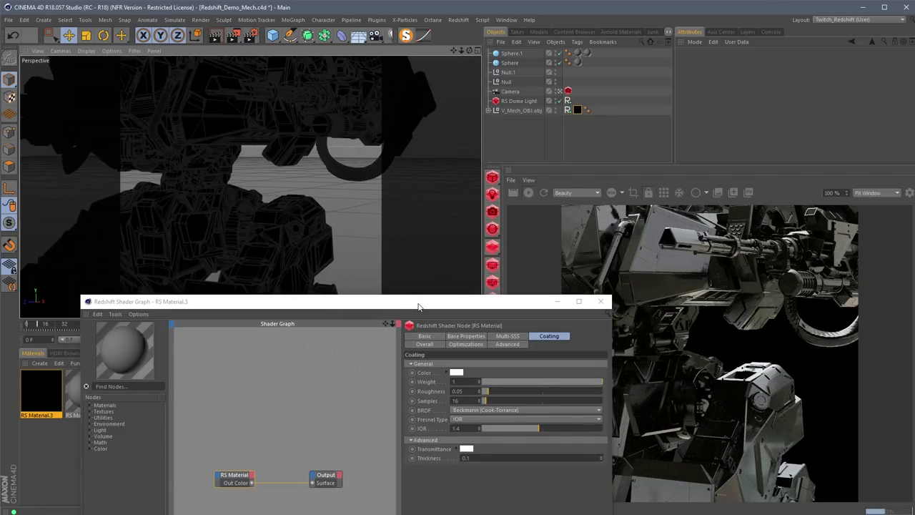
{"action": "left_click_drag", "start_coordinate": [152, 227], "coordinate": [365, 111], "text": "alt"}
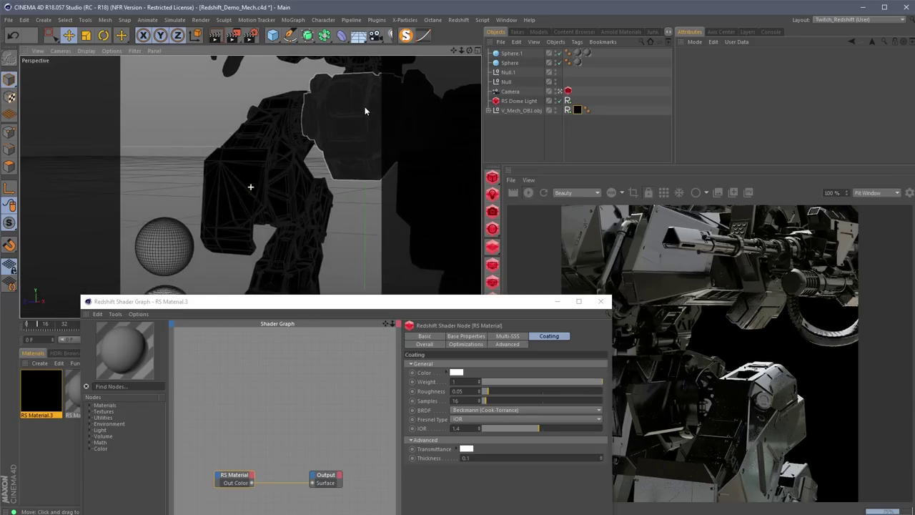
Frame the two test spheres beside the mech up close and close the RS Material.3 shader graph.
{"action": "left_click_drag", "start_coordinate": [282, 188], "coordinate": [320, 225], "text": "alt"}
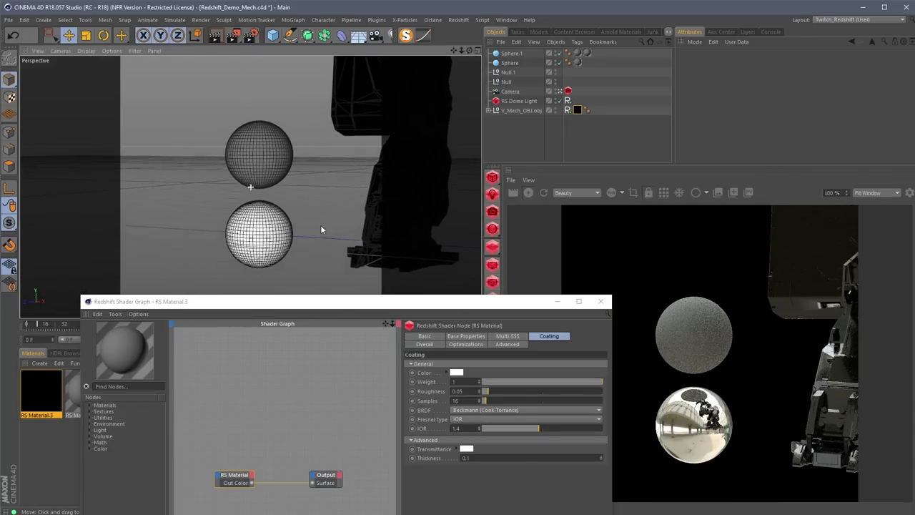
{"action": "scroll", "coordinate": [321, 225], "scroll_direction": "up", "scroll_amount": 5}
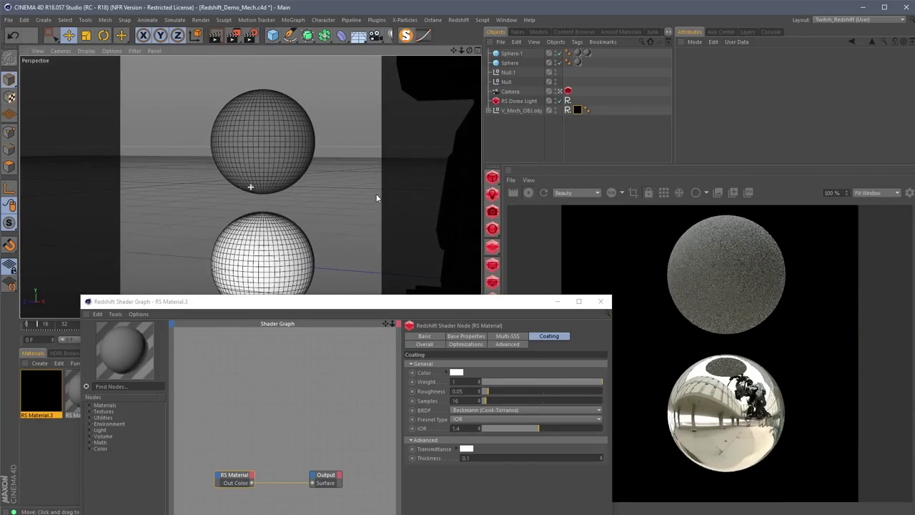
{"action": "left_click_drag", "start_coordinate": [522, 302], "coordinate": [500, 202]}
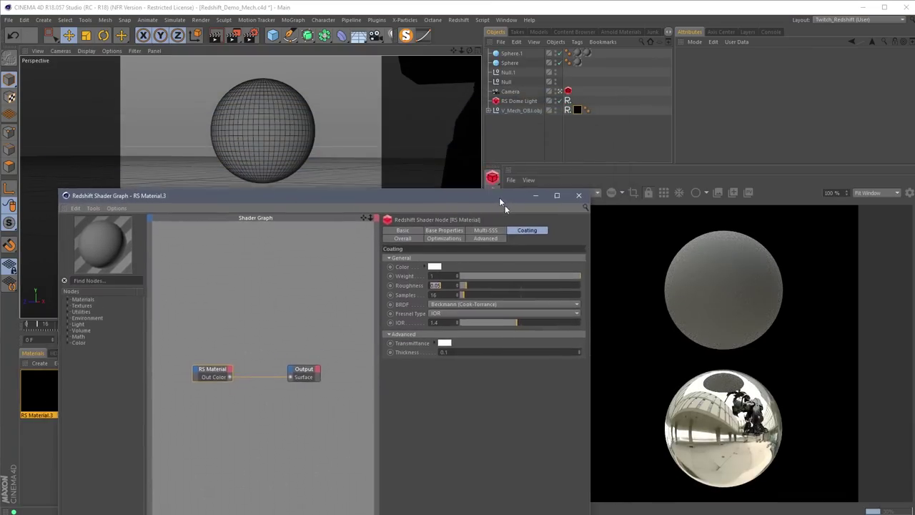
{"action": "left_click", "coordinate": [579, 195]}
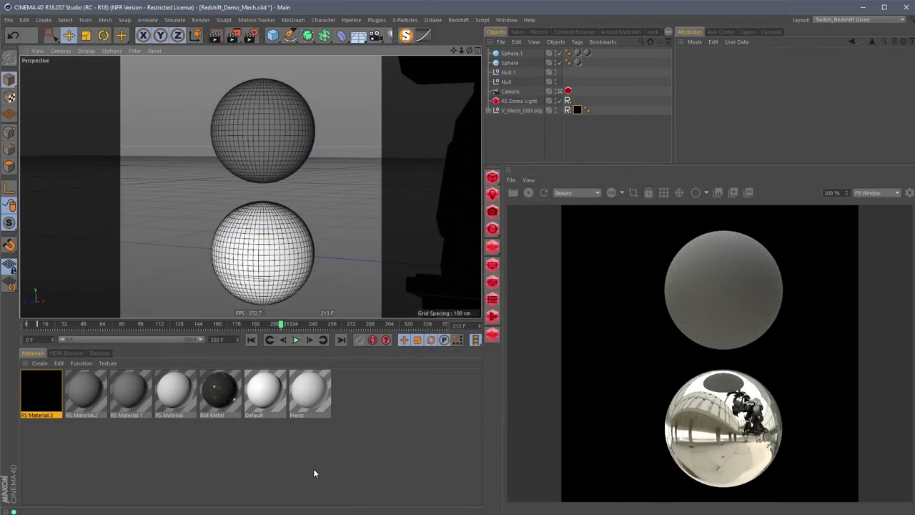
Create a new Redshift Material and apply it to the lower test sphere.
{"action": "left_click", "coordinate": [39, 363]}
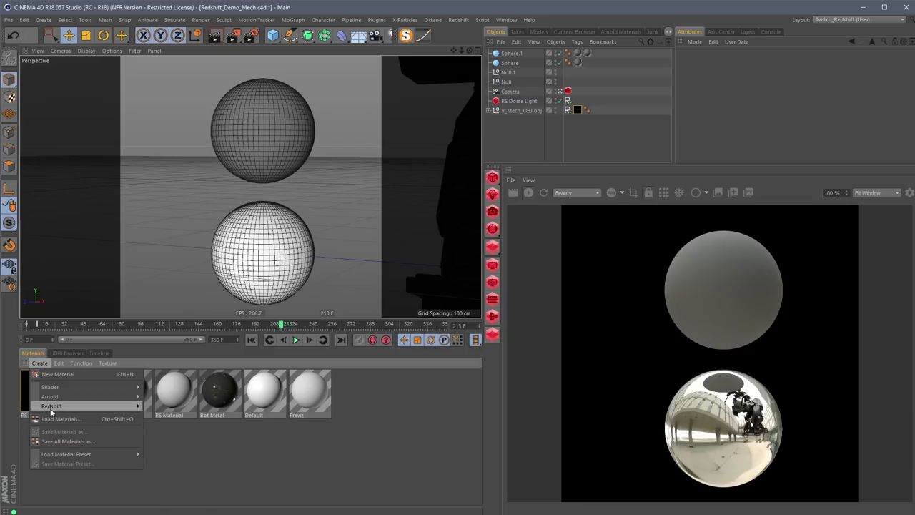
{"action": "mouse_move", "coordinate": [53, 407]}
{"action": "mouse_move", "coordinate": [170, 409]}
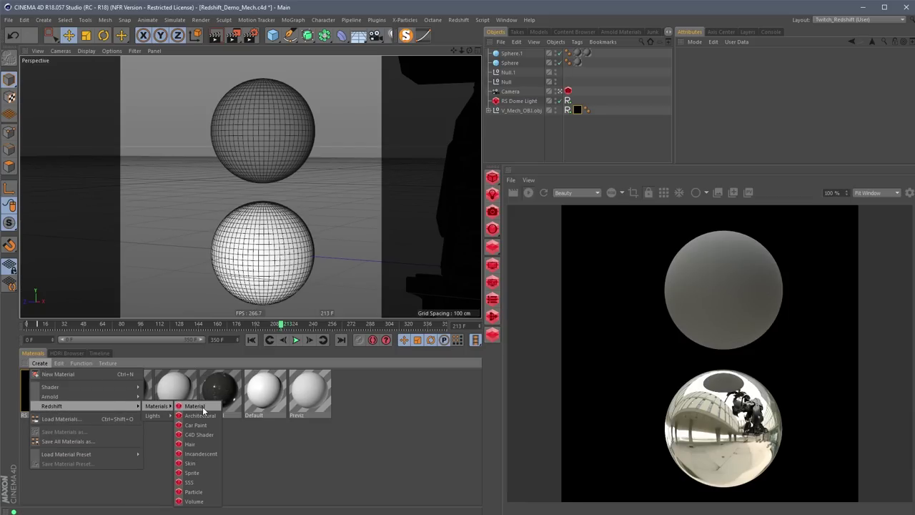
{"action": "left_click", "coordinate": [194, 407]}
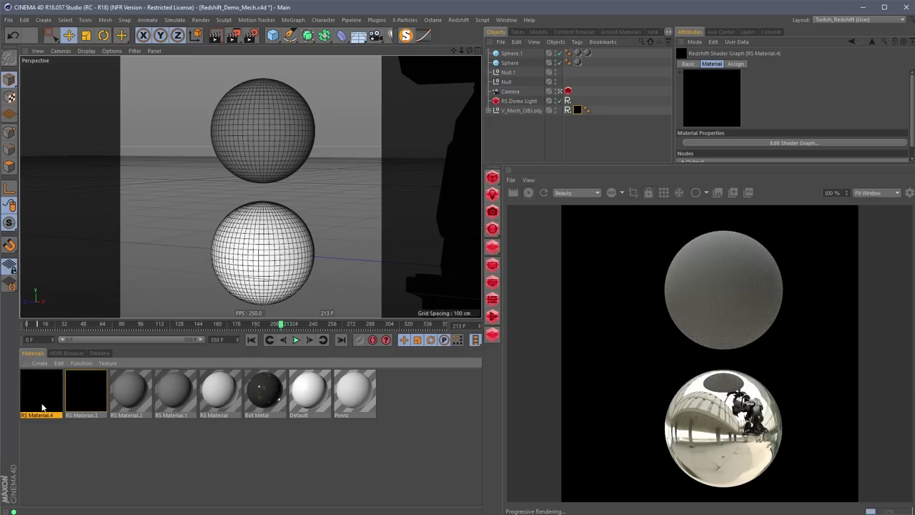
{"action": "left_click_drag", "start_coordinate": [41, 401], "coordinate": [280, 256]}
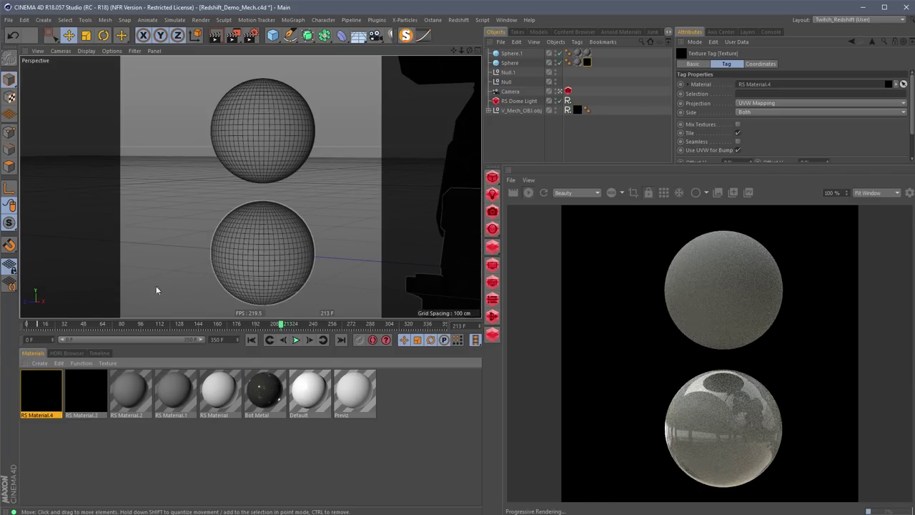
Center the view on the lower test sphere, and select the upper sphere and disable it.
{"action": "scroll", "coordinate": [352, 224], "scroll_direction": "up", "scroll_amount": 1}
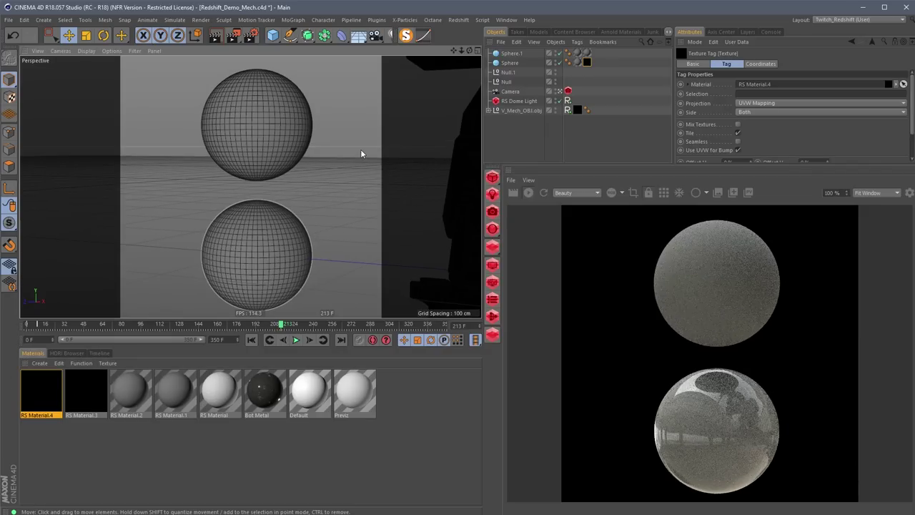
{"action": "middle_click_drag", "start_coordinate": [276, 255], "coordinate": [271, 183], "text": "alt"}
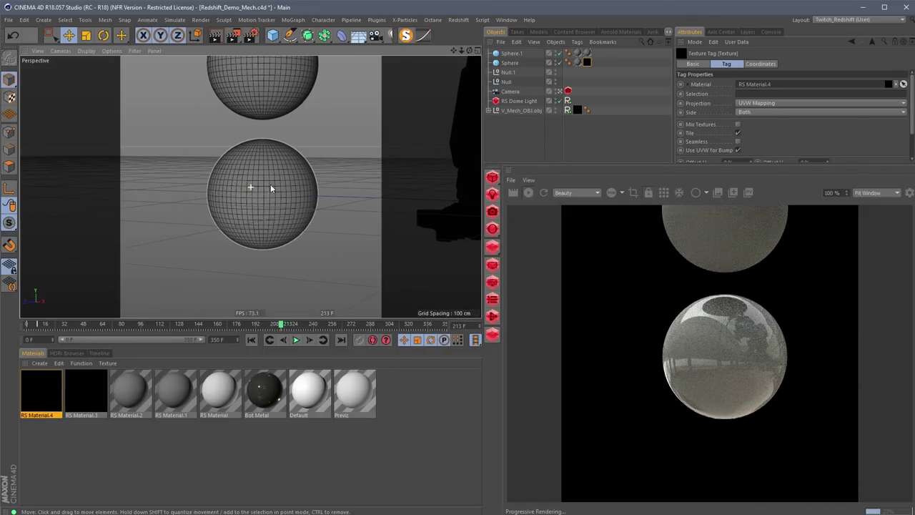
{"action": "left_click", "coordinate": [307, 76]}
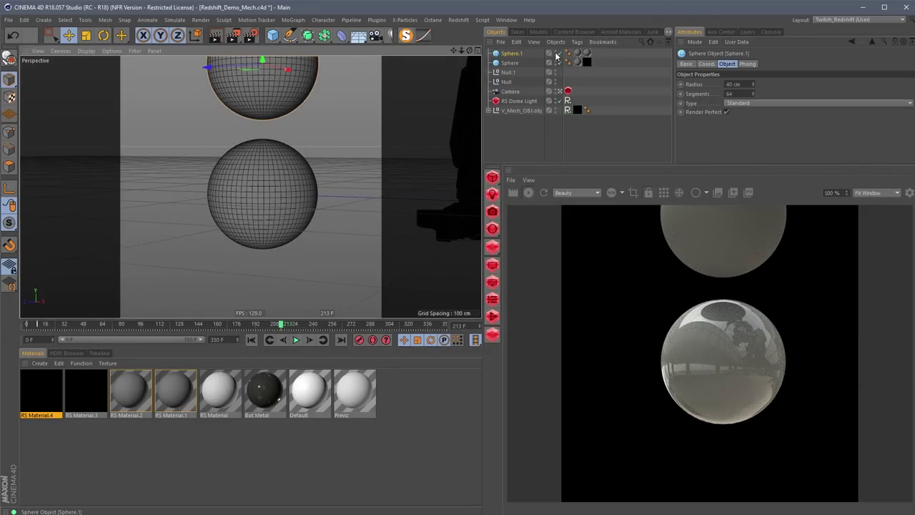
Open the shader graph of RS Material.4 and set the RS Material node's base preset to Iron.
{"action": "double_click", "coordinate": [41, 392]}
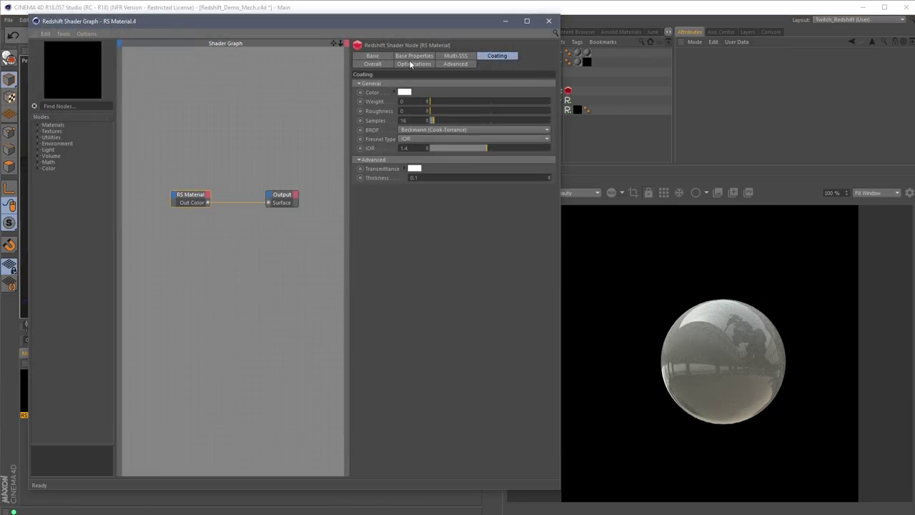
{"action": "left_click", "coordinate": [373, 56]}
{"action": "left_click", "coordinate": [416, 57]}
{"action": "left_click", "coordinate": [414, 83]}
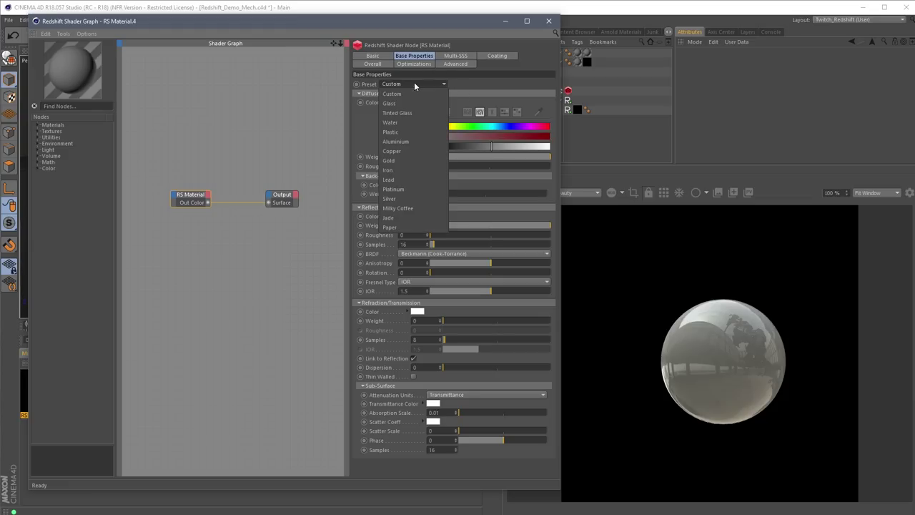
{"action": "left_click", "coordinate": [392, 170]}
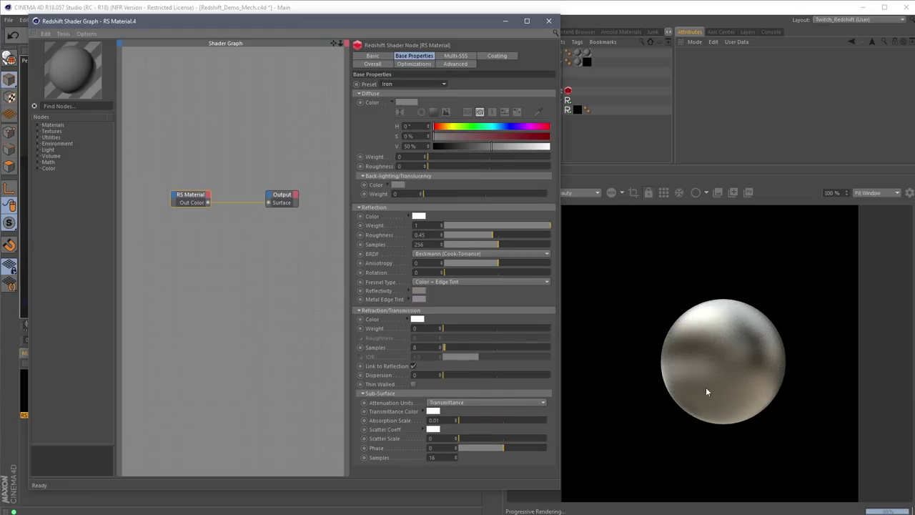
Try a reflection roughness of 0.2 on the iron material and change it to 0.35.
{"action": "double_click", "coordinate": [419, 235]}
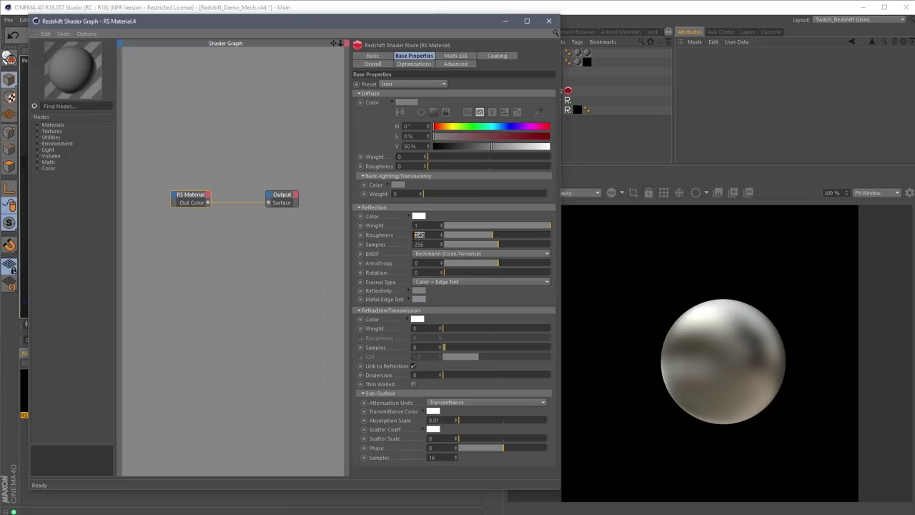
{"action": "type", "text": "0.2"}
{"action": "key", "text": "Return"}
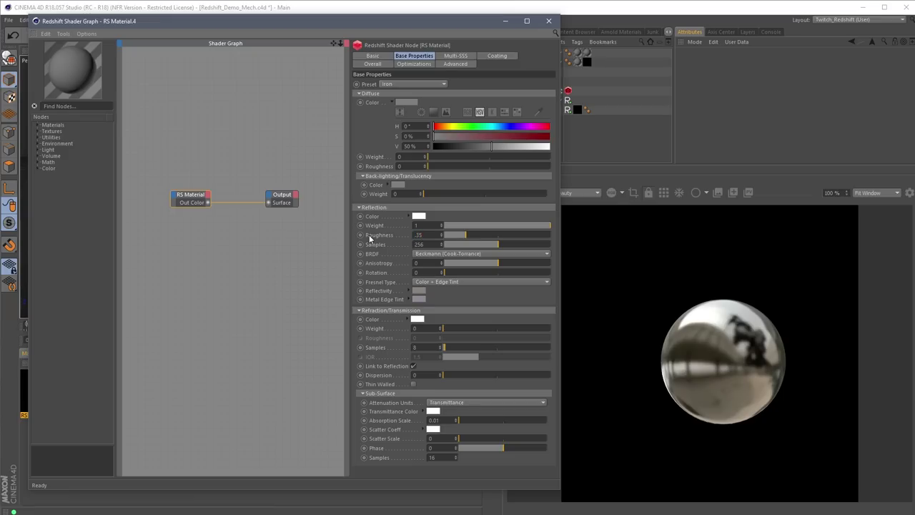
Give the iron material a coating with weight 1 and IOR 10, and reduce the coating weight to about 0.633.
{"action": "left_click", "coordinate": [497, 56]}
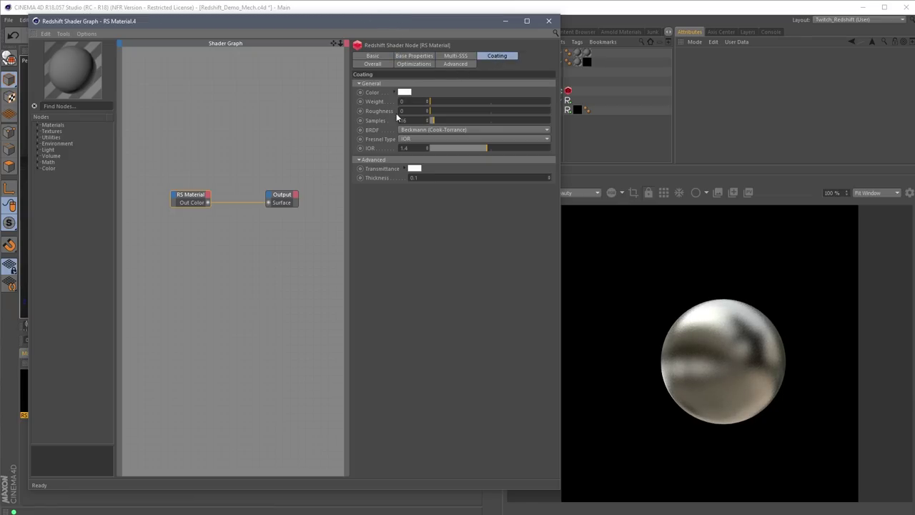
{"action": "key", "text": "Return"}
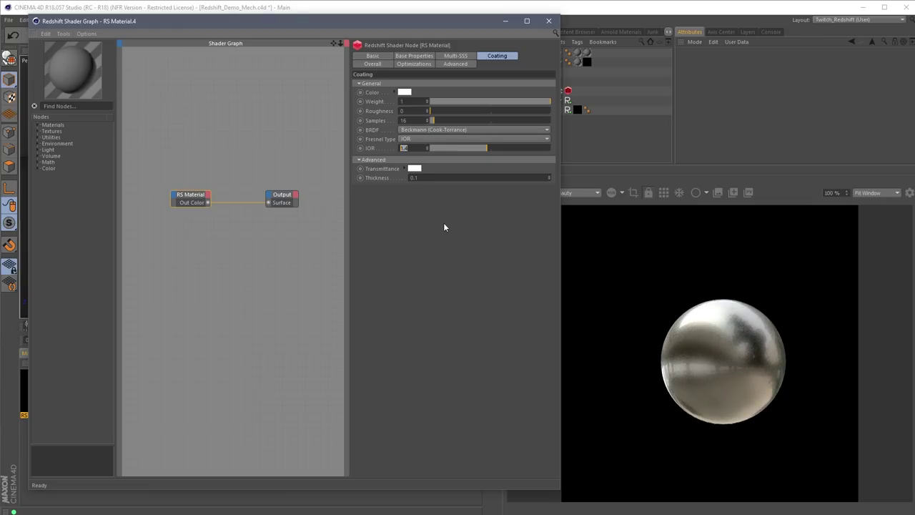
{"action": "type", "text": "10"}
{"action": "key", "text": "Return"}
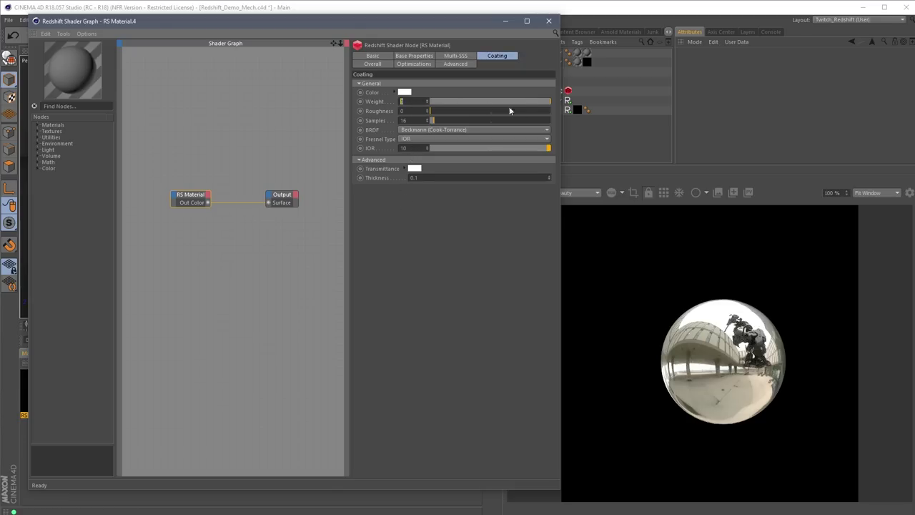
{"action": "mouse_move", "coordinate": [510, 102]}
{"action": "left_mouse_down"}
{"action": "mouse_move", "coordinate": [548, 104]}
{"action": "mouse_move", "coordinate": [507, 101]}
{"action": "left_mouse_up"}
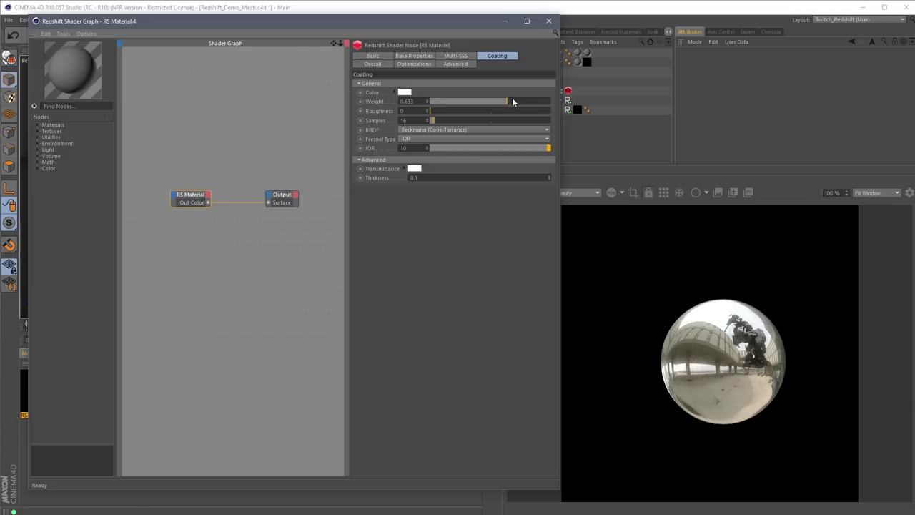
Minimize the shader graph and replace the material on V_Mech_OBJ.obj with Bot Metal.
{"action": "left_click", "coordinate": [505, 22]}
{"action": "scroll", "coordinate": [261, 172], "scroll_direction": "up", "scroll_amount": 10}
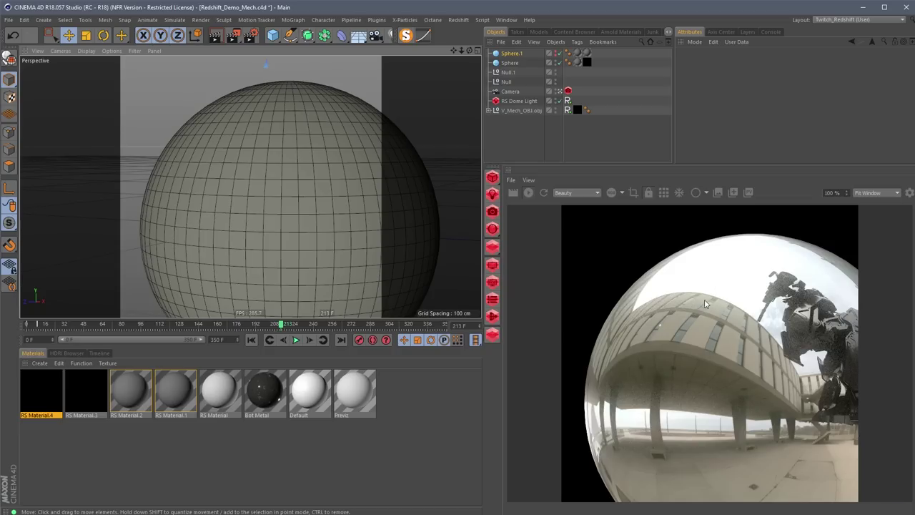
{"action": "scroll", "coordinate": [252, 207], "scroll_direction": "down", "scroll_amount": 5}
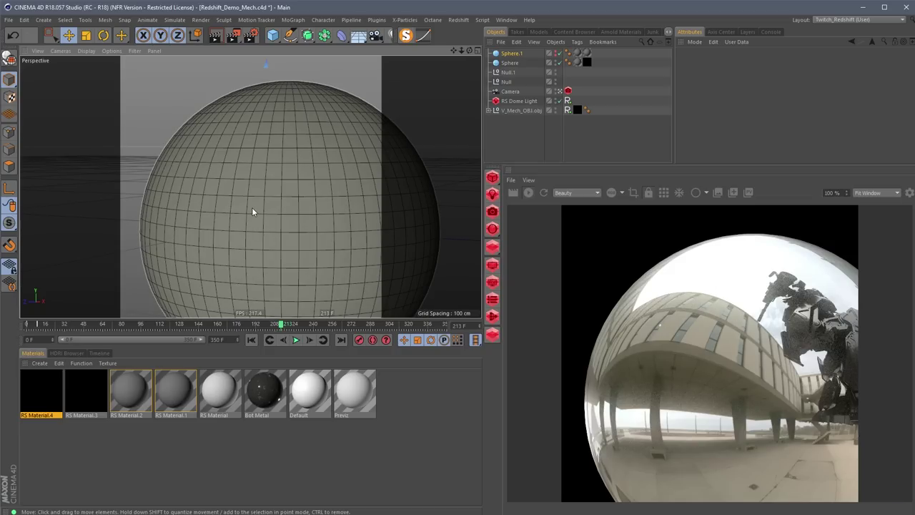
{"action": "left_click_drag", "start_coordinate": [270, 216], "coordinate": [305, 185], "text": "alt"}
{"action": "scroll", "coordinate": [305, 184], "scroll_direction": "down", "scroll_amount": 3}
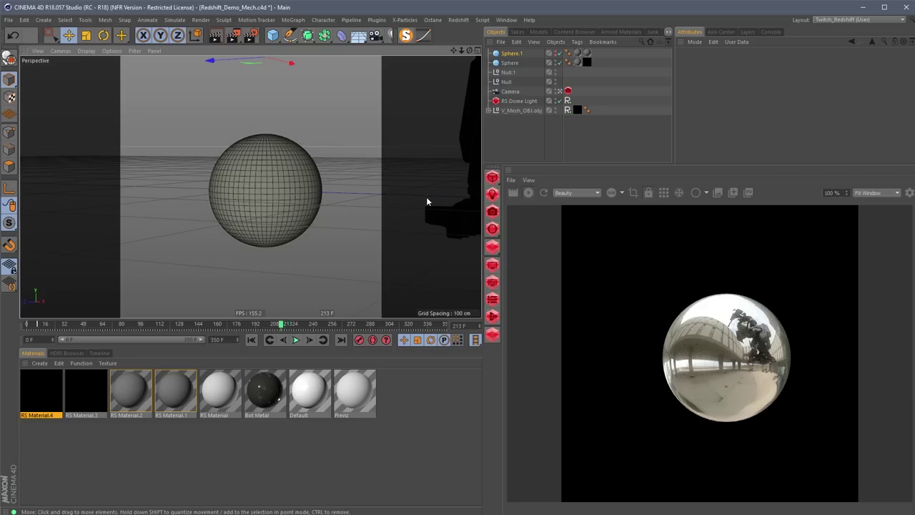
{"action": "left_click_drag", "start_coordinate": [375, 211], "coordinate": [277, 203], "text": "alt"}
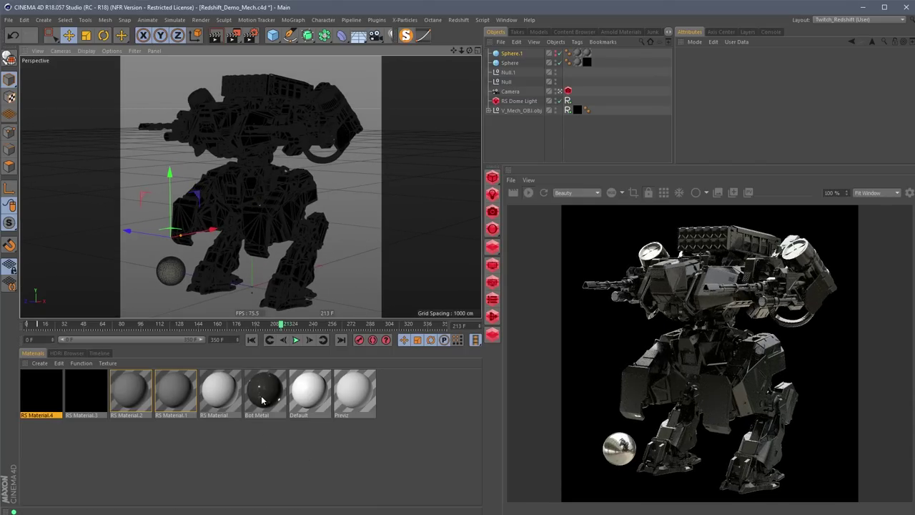
{"action": "left_click_drag", "start_coordinate": [582, 113], "coordinate": [582, 112]}
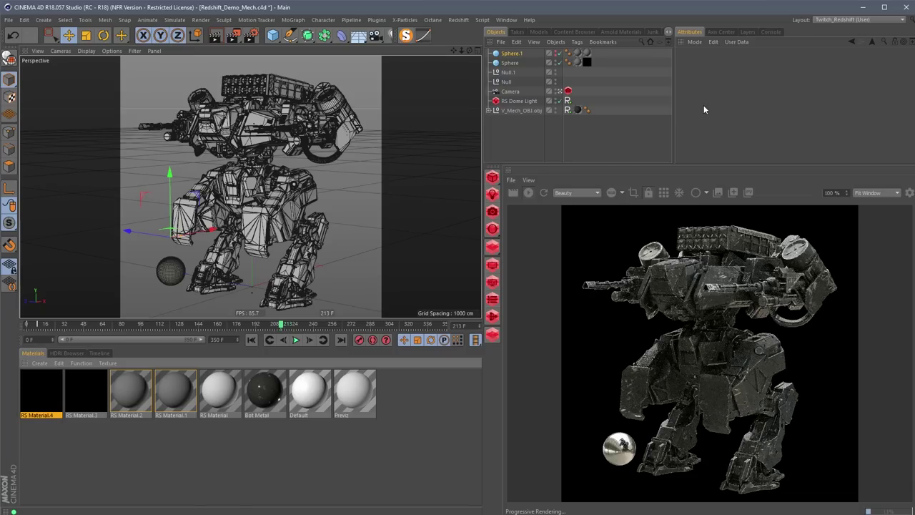
Examine the Bot Metal surface up close on the mech's leg armour and the front of its torso.
{"action": "scroll", "coordinate": [319, 238], "scroll_direction": "up", "scroll_amount": 6}
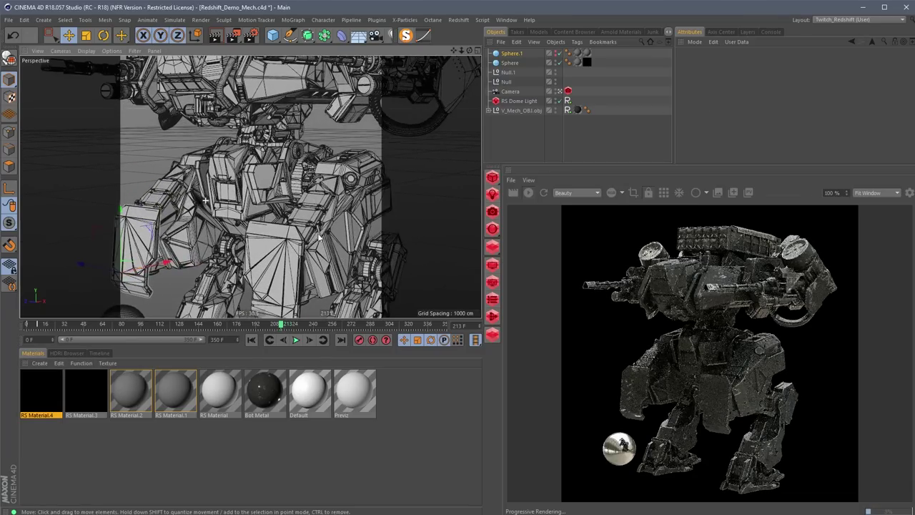
{"action": "scroll", "coordinate": [319, 237], "scroll_direction": "up", "scroll_amount": 8}
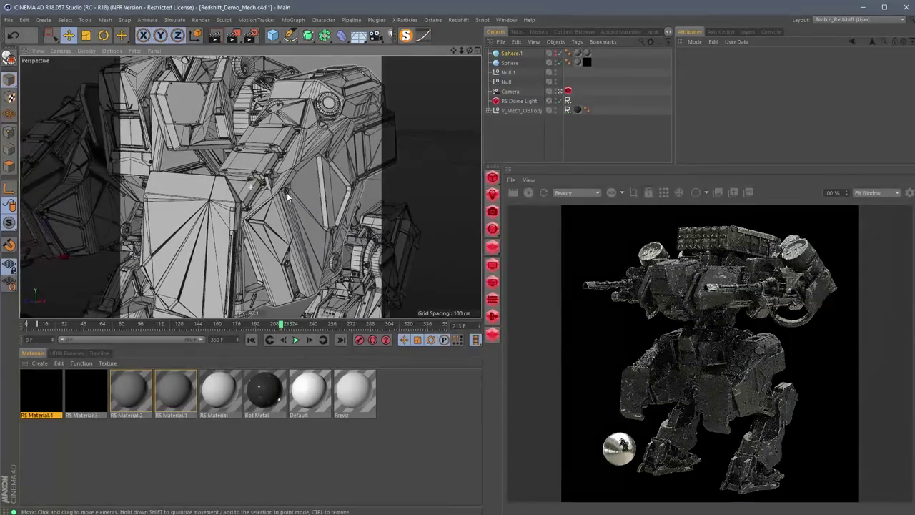
{"action": "middle_click_drag", "start_coordinate": [288, 196], "coordinate": [336, 131]}
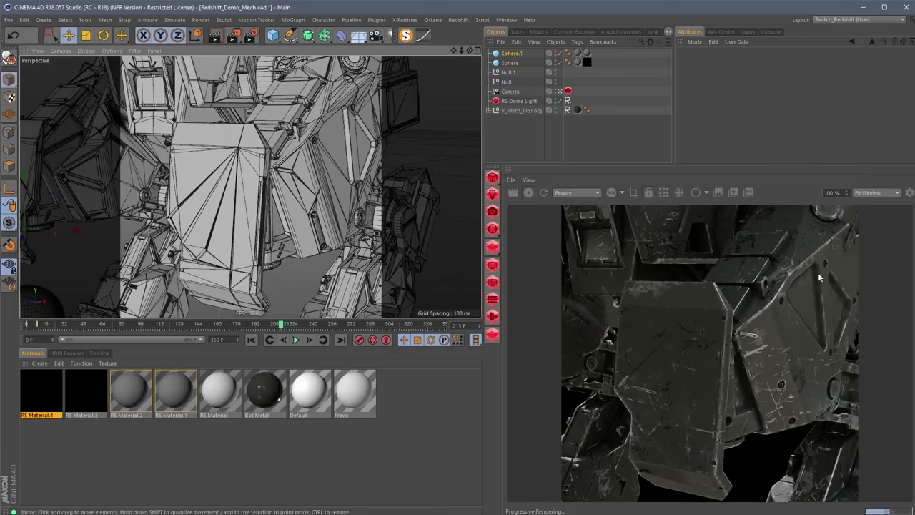
{"action": "scroll", "coordinate": [290, 188], "scroll_direction": "down", "scroll_amount": 6}
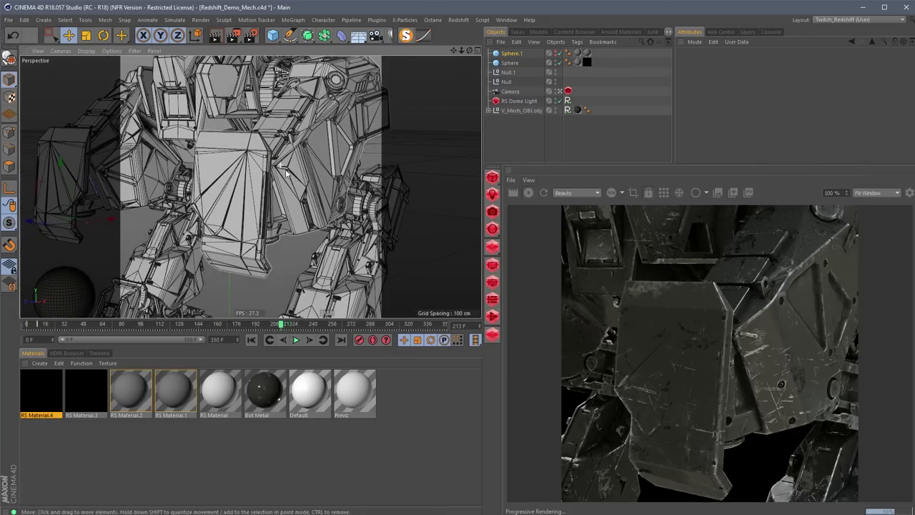
{"action": "scroll", "coordinate": [290, 188], "scroll_direction": "down", "scroll_amount": 8}
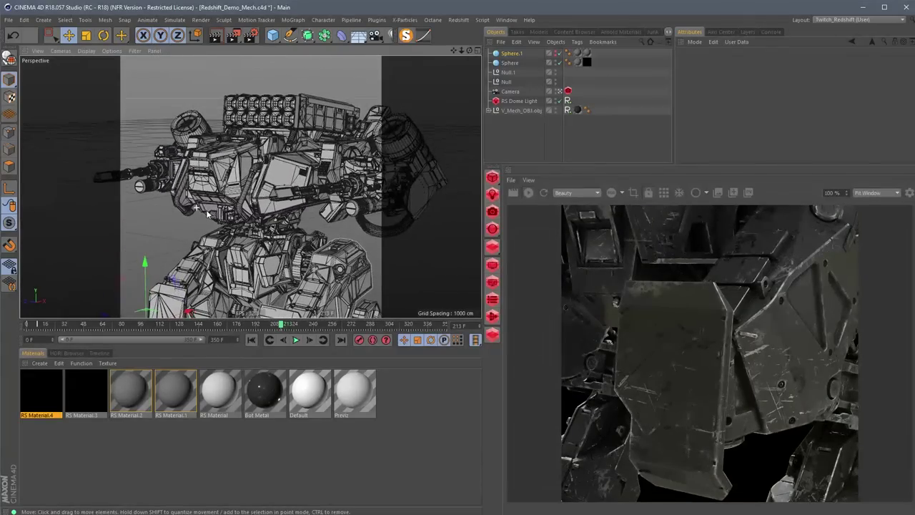
{"action": "scroll", "coordinate": [301, 219], "scroll_direction": "up", "scroll_amount": 10}
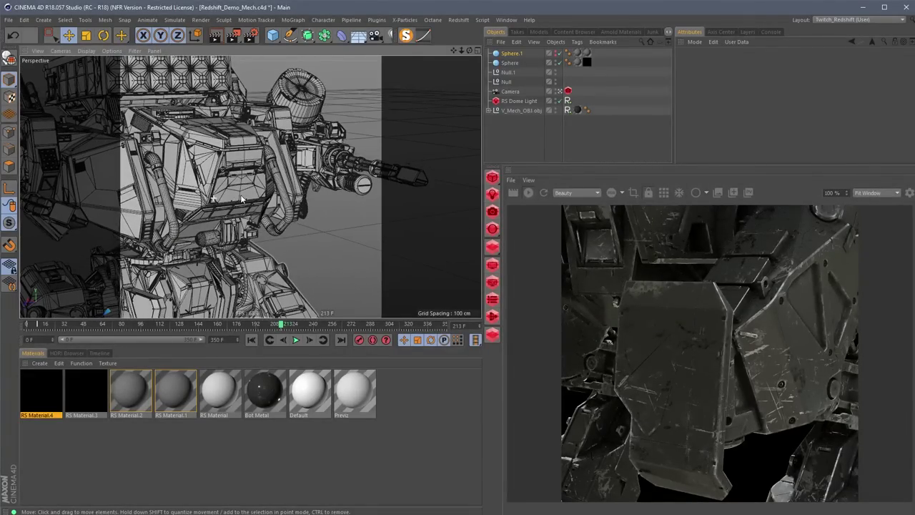
{"action": "left_click_drag", "start_coordinate": [229, 190], "coordinate": [415, 193], "text": "alt"}
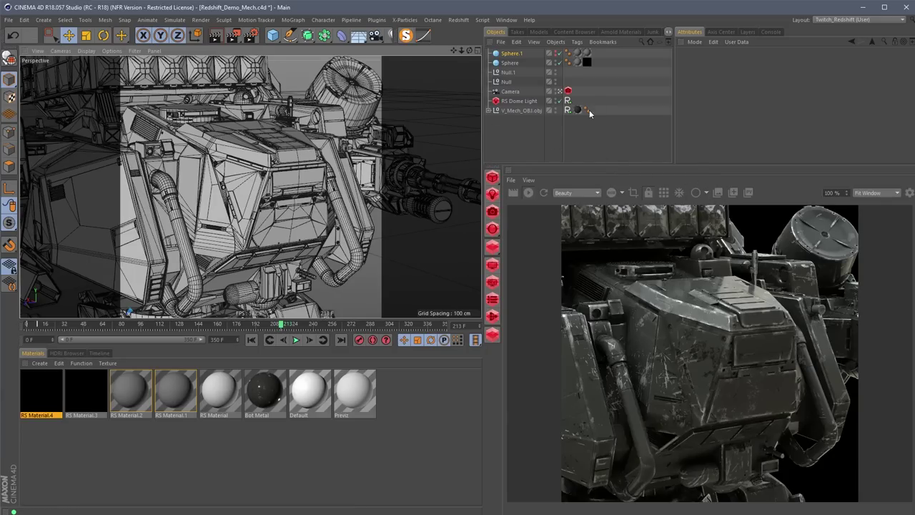
Delete the Redshift Camera tag from the camera and add a fresh Redshift Camera tag to it.
{"action": "left_click", "coordinate": [568, 91]}
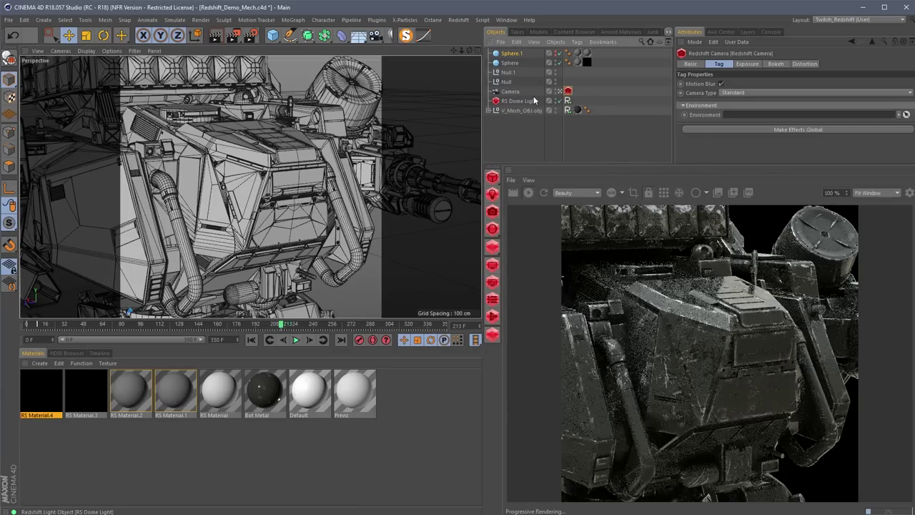
{"action": "left_click", "coordinate": [511, 92]}
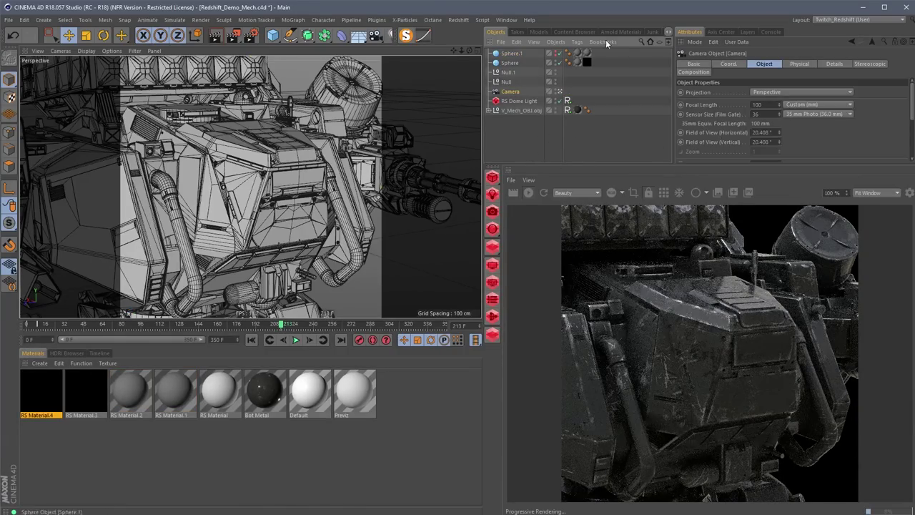
{"action": "left_click", "coordinate": [578, 42]}
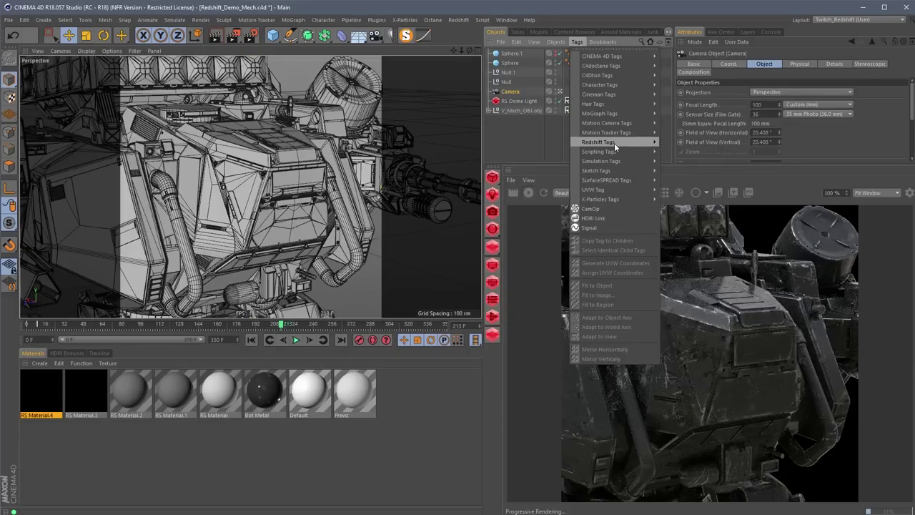
{"action": "mouse_move", "coordinate": [613, 143]}
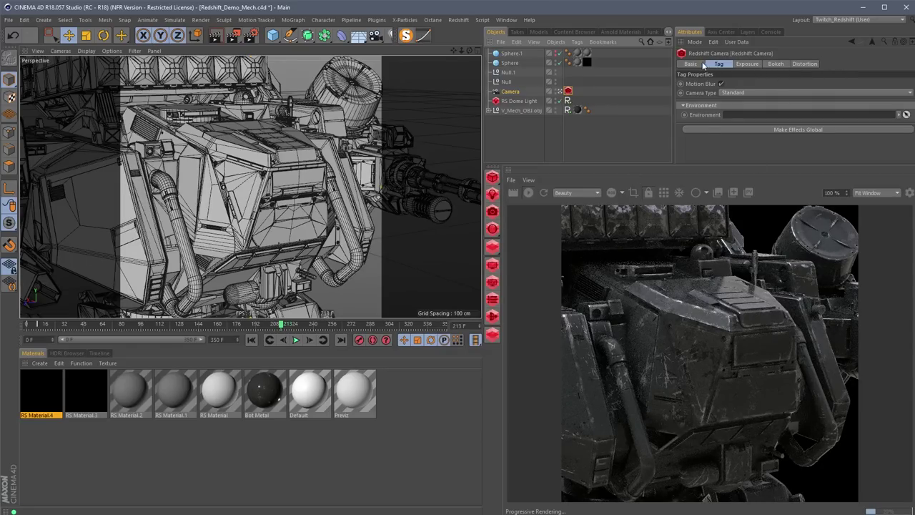
Review the new Redshift Camera tag's exposure, bokeh and distortion settings, and enable bokeh.
{"action": "left_click", "coordinate": [748, 65]}
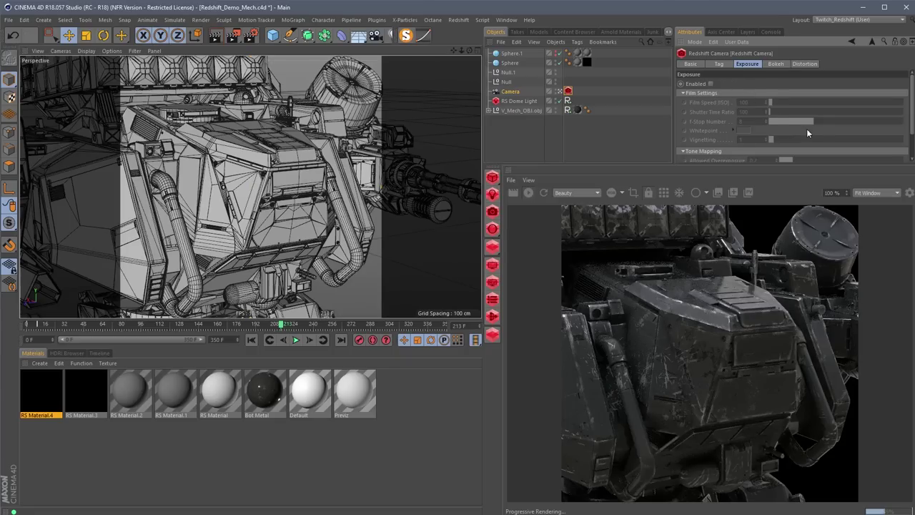
{"action": "left_click_drag", "start_coordinate": [847, 165], "coordinate": [847, 196]}
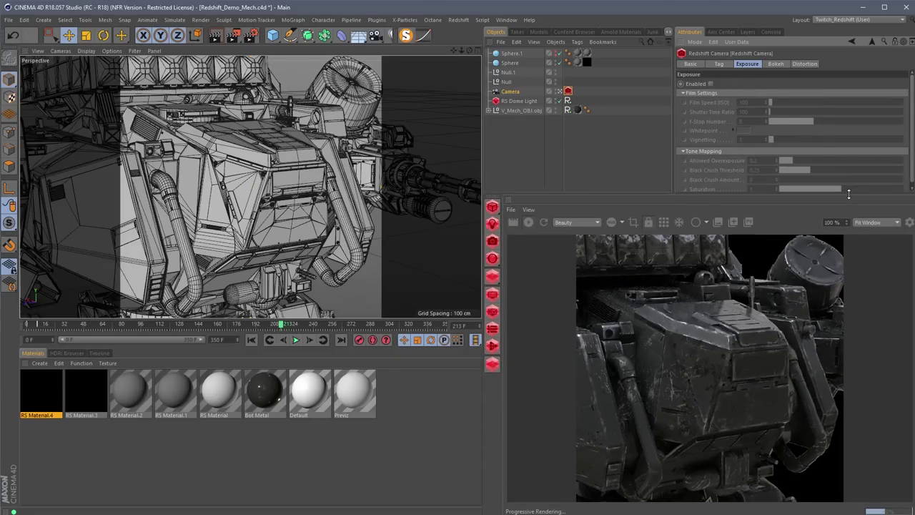
{"action": "left_click", "coordinate": [774, 64]}
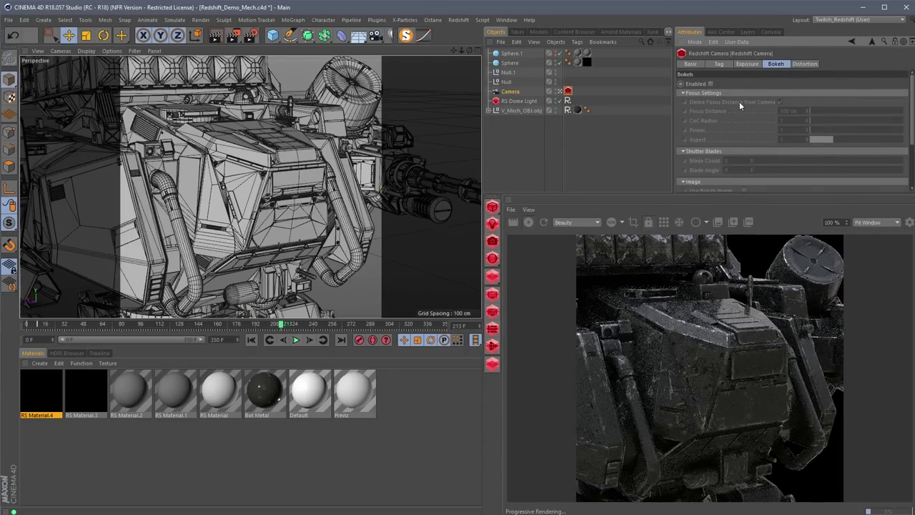
{"action": "left_click", "coordinate": [812, 65]}
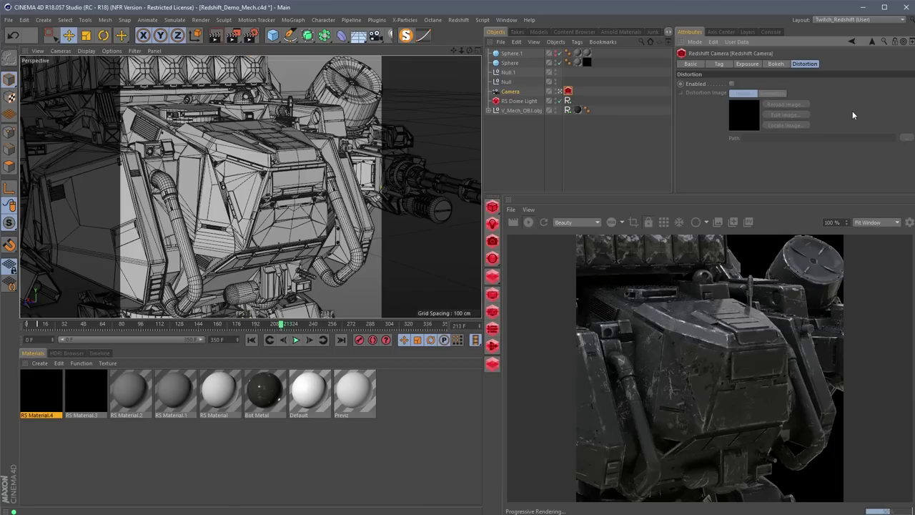
{"action": "left_click", "coordinate": [746, 64]}
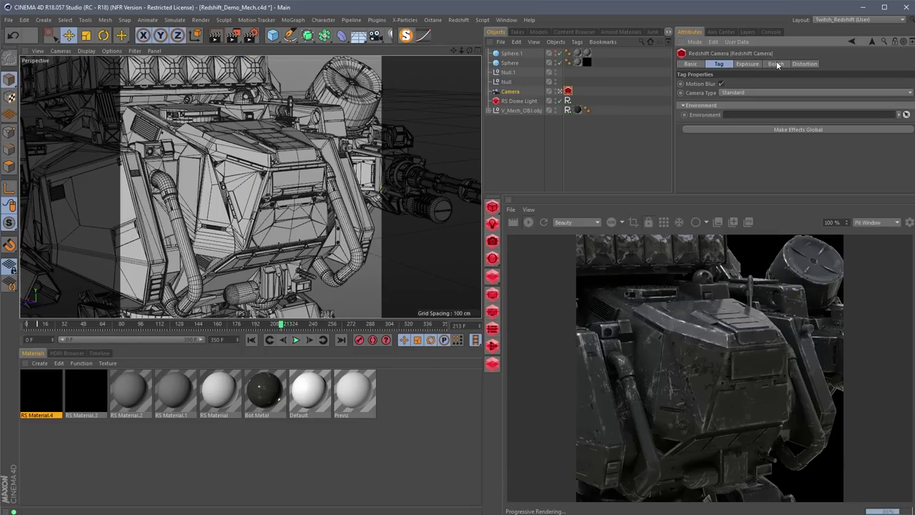
{"action": "left_click", "coordinate": [776, 64]}
{"action": "left_click", "coordinate": [712, 84]}
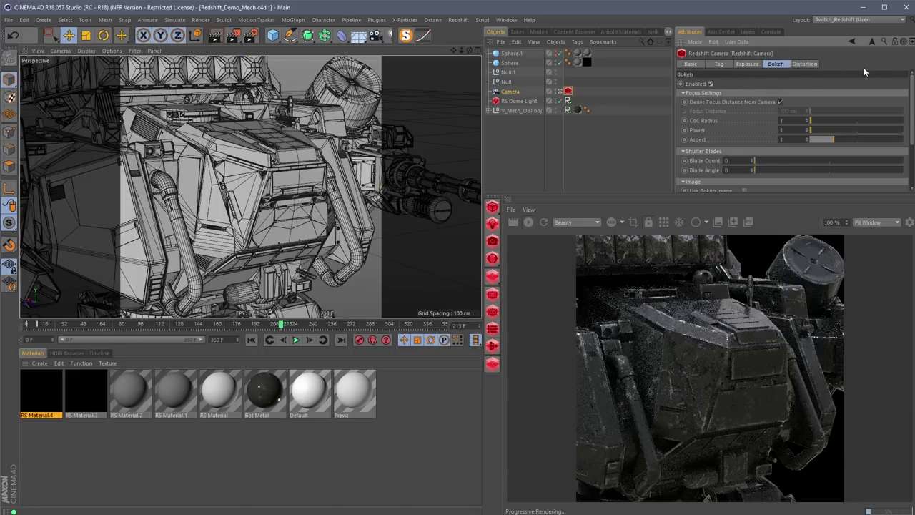
Check the camera's focus object and move that null onto the front of the mech's torso.
{"action": "left_click", "coordinate": [510, 92]}
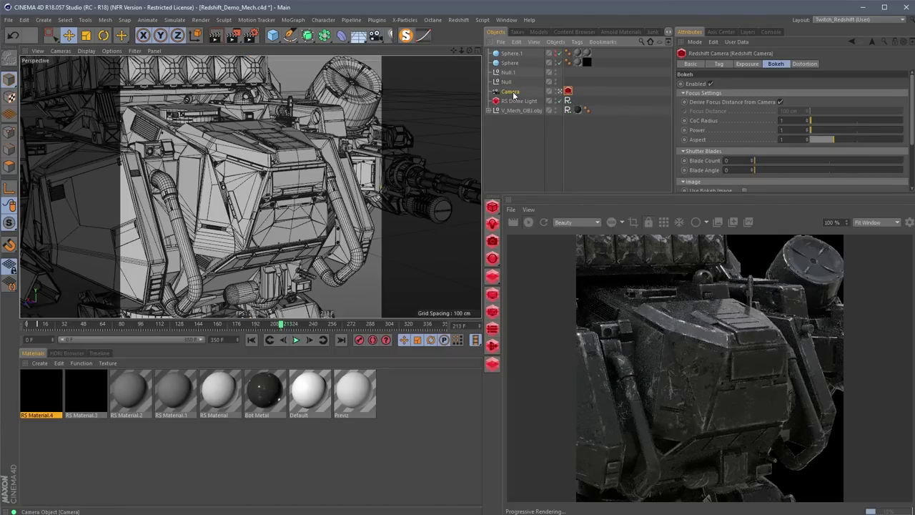
{"action": "scroll", "coordinate": [769, 133], "scroll_direction": "down", "scroll_amount": 3}
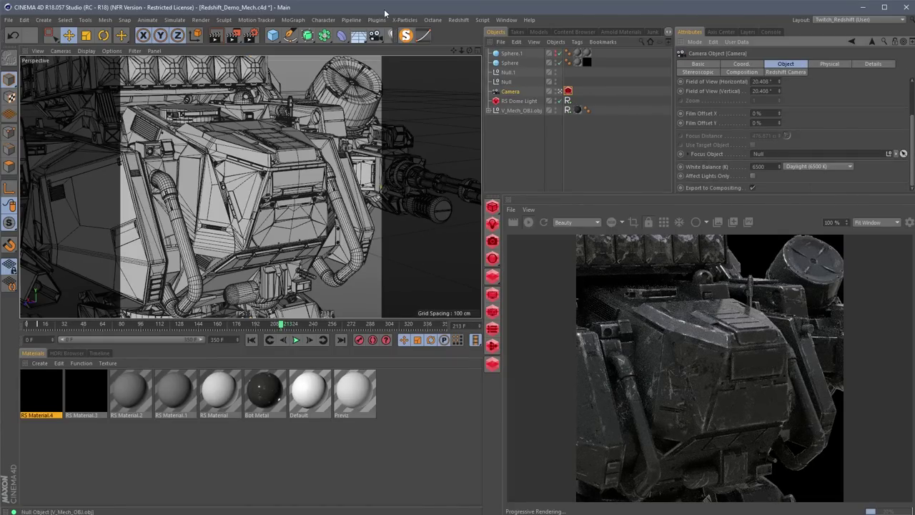
{"action": "left_click", "coordinate": [510, 82]}
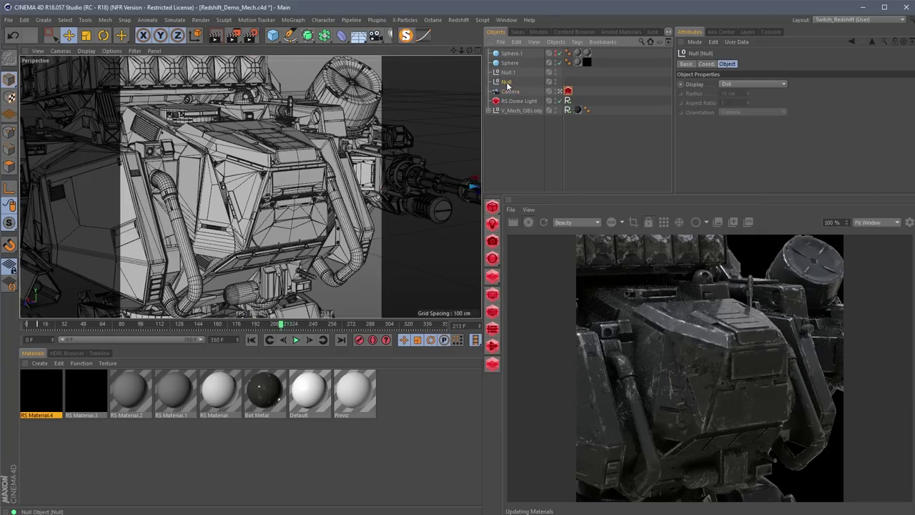
{"action": "middle_click", "coordinate": [409, 136]}
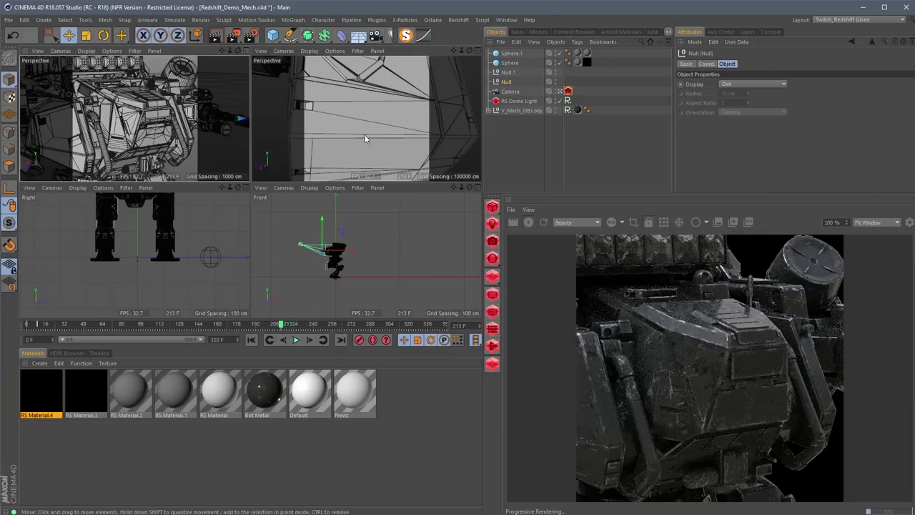
{"action": "scroll", "coordinate": [331, 244], "scroll_direction": "up", "scroll_amount": 3}
{"action": "scroll", "coordinate": [332, 245], "scroll_direction": "up", "scroll_amount": 3}
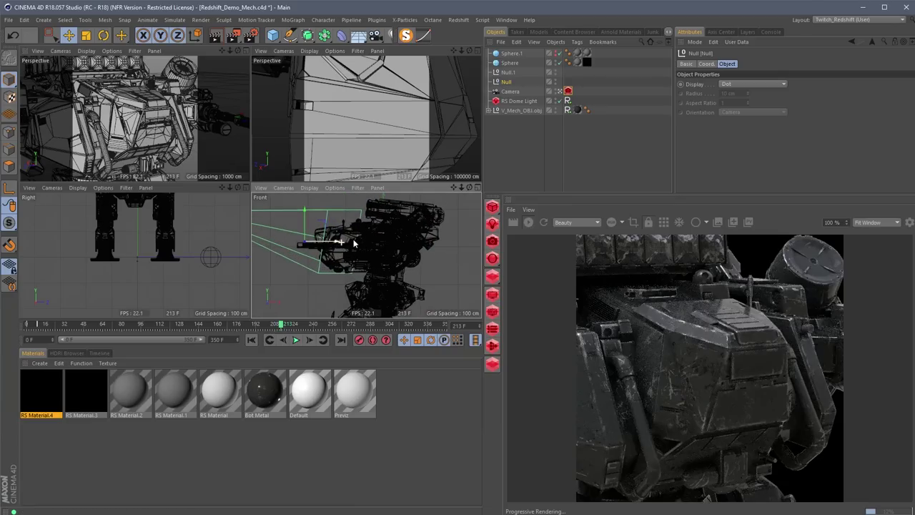
{"action": "left_click_drag", "start_coordinate": [324, 223], "coordinate": [338, 216]}
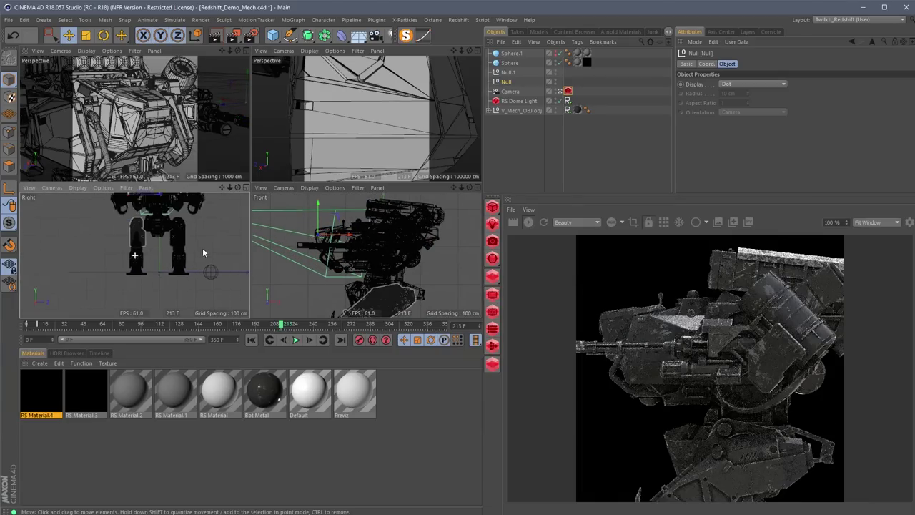
{"action": "scroll", "coordinate": [202, 247], "scroll_direction": "down", "scroll_amount": 3}
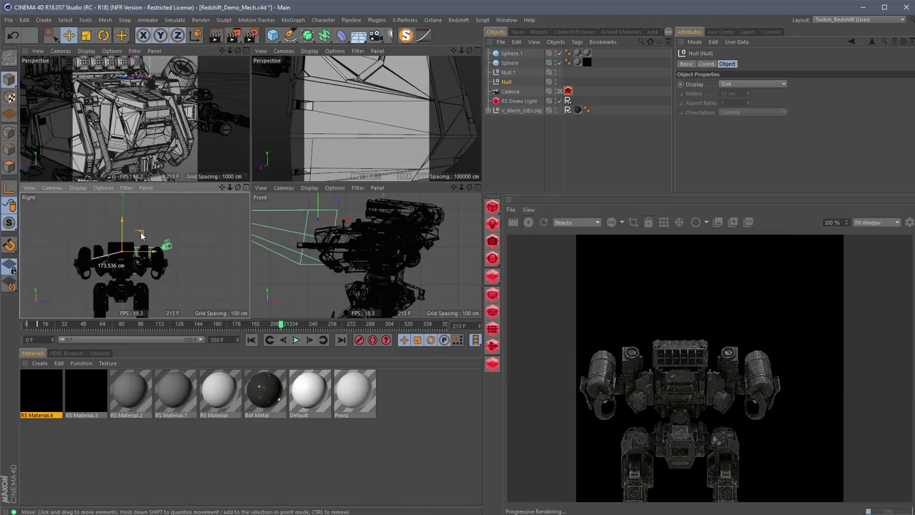
{"action": "middle_click", "coordinate": [263, 83]}
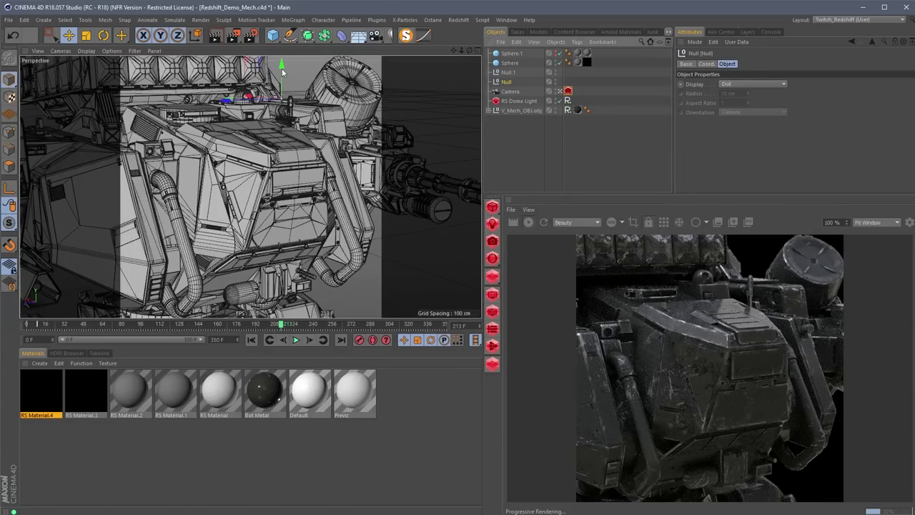
{"action": "left_click_drag", "start_coordinate": [281, 67], "coordinate": [283, 156]}
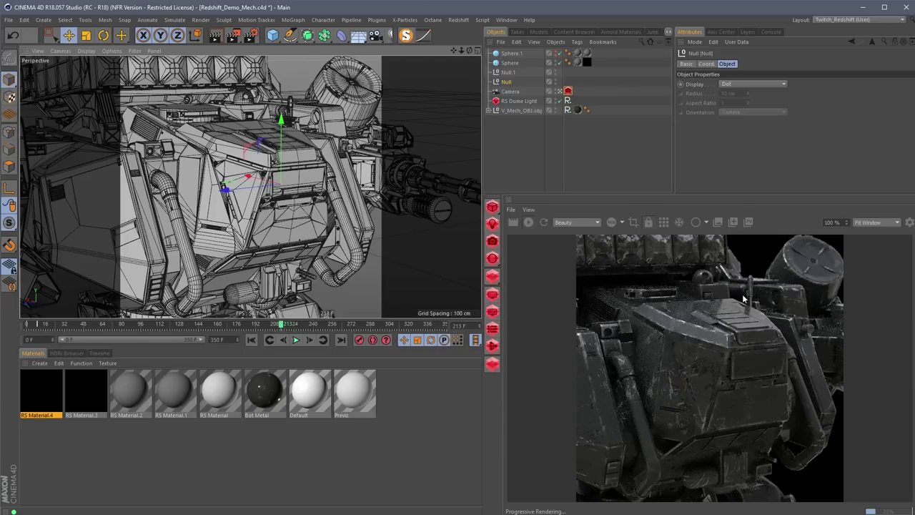
Set the CoC Radius in the Redshift Camera tag's bokeh settings to 2, and raise it to 4.
{"action": "left_click", "coordinate": [567, 91]}
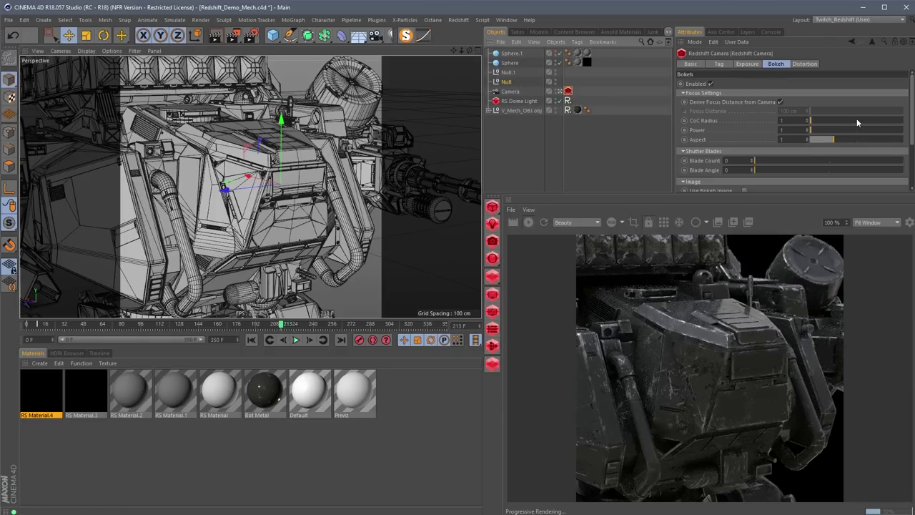
{"action": "left_click", "coordinate": [781, 120]}
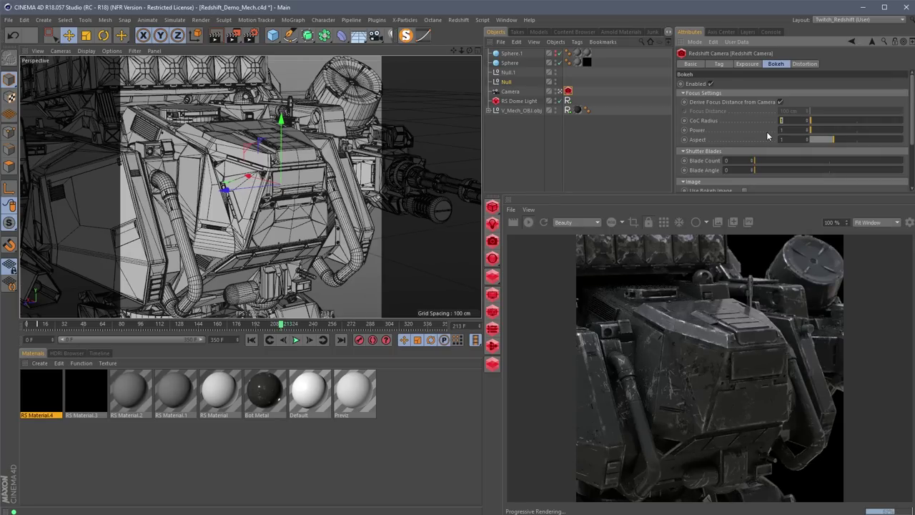
{"action": "type", "text": "2"}
{"action": "key", "text": "Return"}
{"action": "type", "text": "4"}
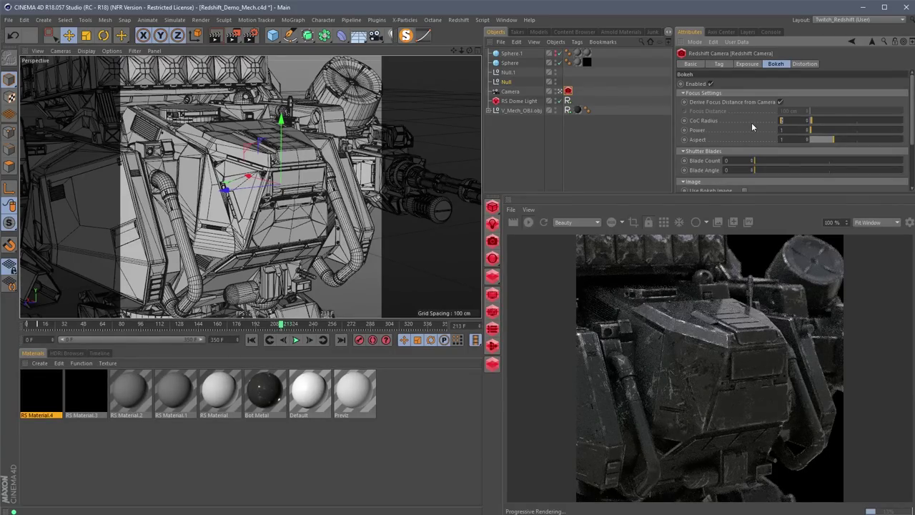
{"action": "key", "text": "Return"}
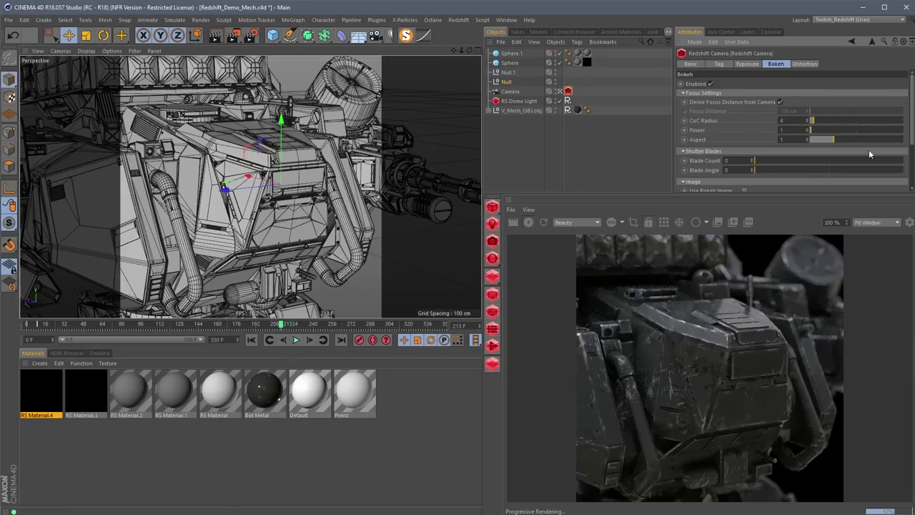
Set the Redshift Camera's bokeh Aspect to 0.7.
{"action": "scroll", "coordinate": [912, 143], "scroll_direction": "down", "scroll_amount": 1}
{"action": "scroll", "coordinate": [913, 143], "scroll_direction": "down", "scroll_amount": 2}
{"action": "scroll", "coordinate": [749, 115], "scroll_direction": "up", "scroll_amount": 3}
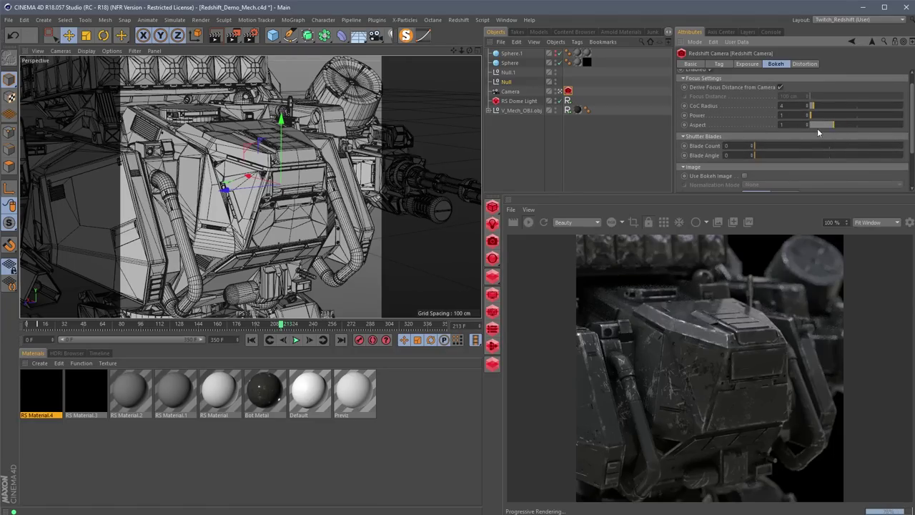
{"action": "type", "text": ".5"}
{"action": "key", "text": "BackSpace"}
{"action": "type", "text": "2"}
{"action": "key", "text": "Return"}
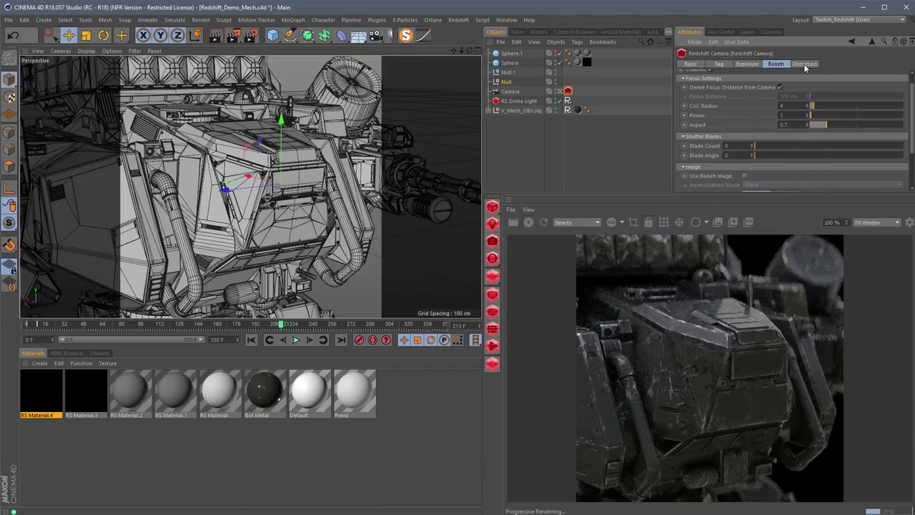
Try the Use Bokeh Image option to look at its image settings, and switch it off again.
{"action": "scroll", "coordinate": [742, 129], "scroll_direction": "down", "scroll_amount": 3}
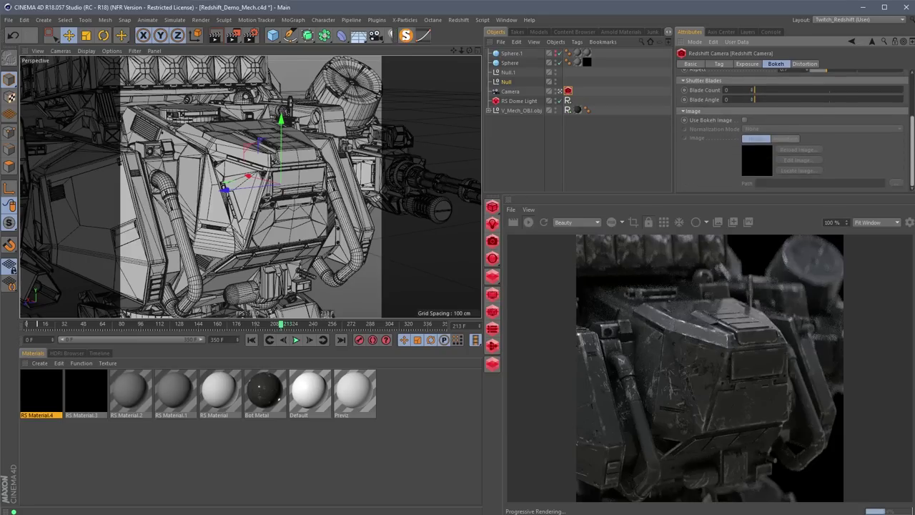
{"action": "left_click", "coordinate": [744, 120]}
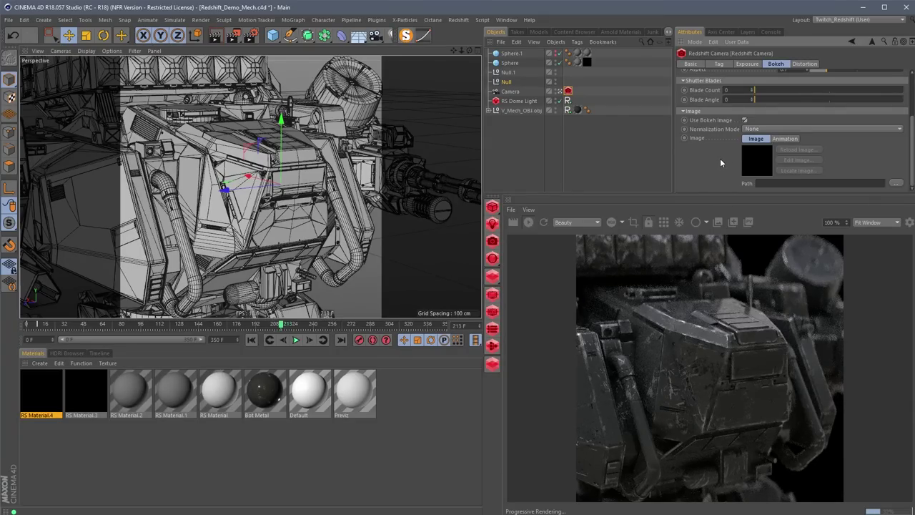
{"action": "left_click", "coordinate": [744, 120]}
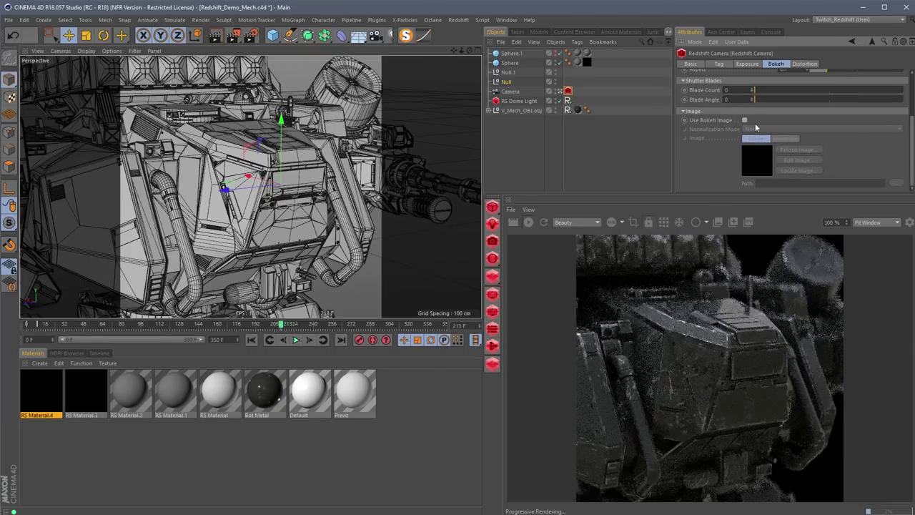
Increase the Redshift Camera's bokeh CoC Radius to 8.
{"action": "left_click_drag", "start_coordinate": [913, 159], "coordinate": [912, 87]}
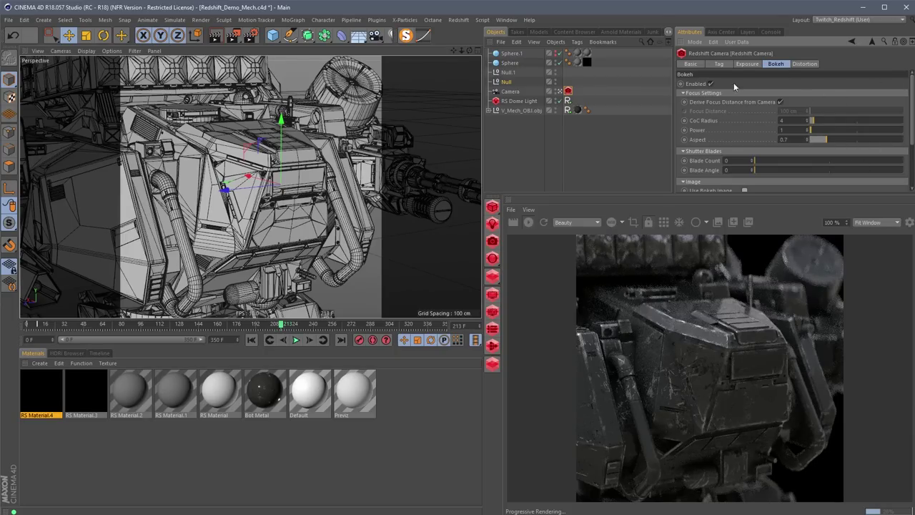
{"action": "double_click", "coordinate": [794, 120]}
{"action": "type", "text": "8"}
{"action": "key", "text": "Return"}
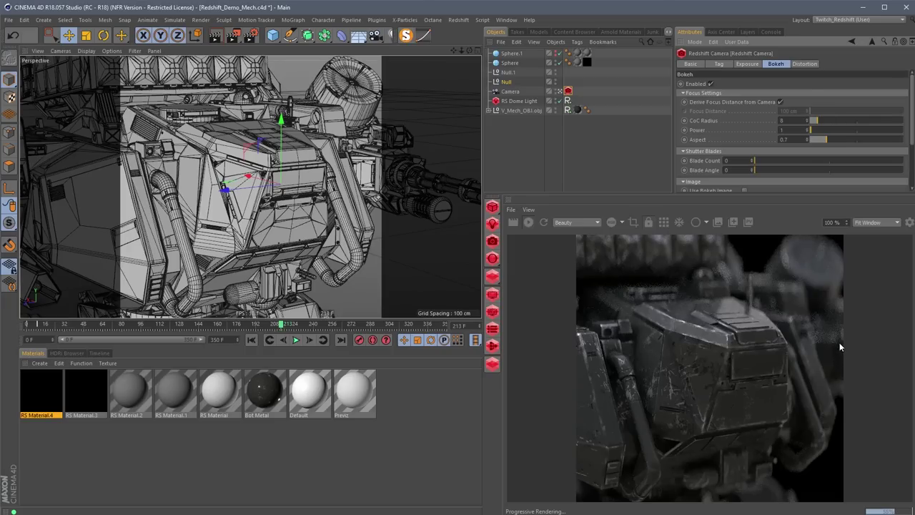
Review the Redshift sampling and output settings for rendering, together with the RS Dome Light's samples.
{"action": "left_click", "coordinate": [251, 35]}
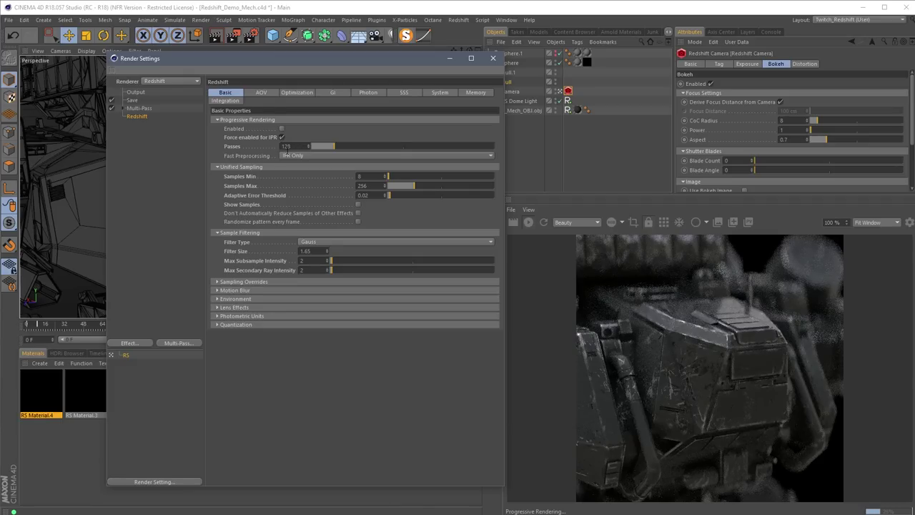
{"action": "left_click", "coordinate": [813, 330]}
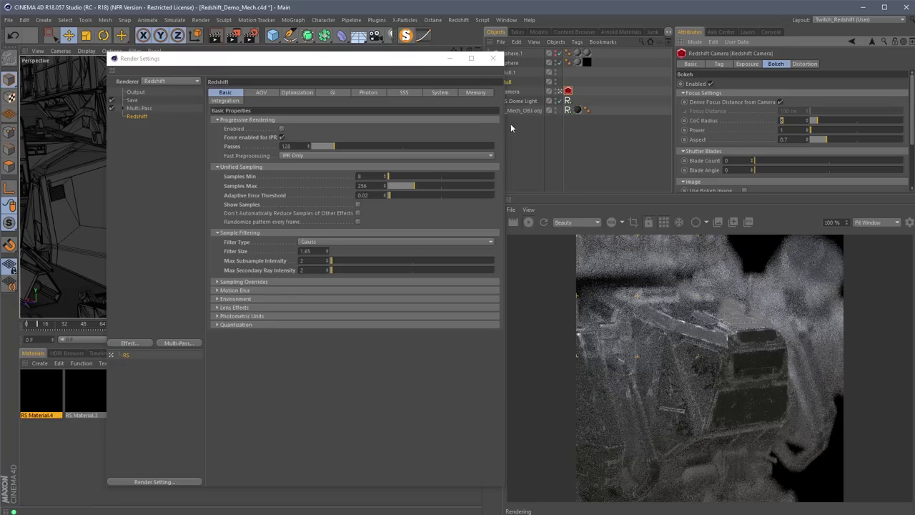
{"action": "left_click_drag", "start_coordinate": [408, 58], "coordinate": [384, 55]}
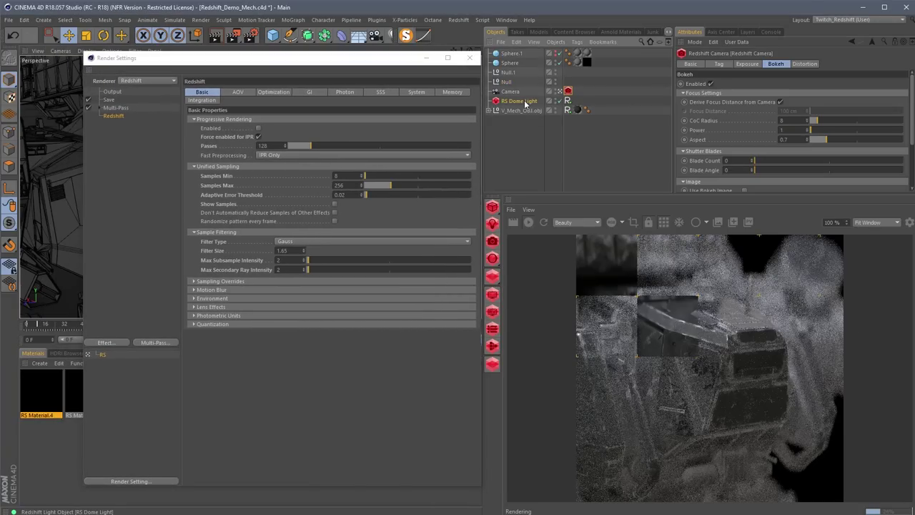
{"action": "left_click", "coordinate": [522, 101]}
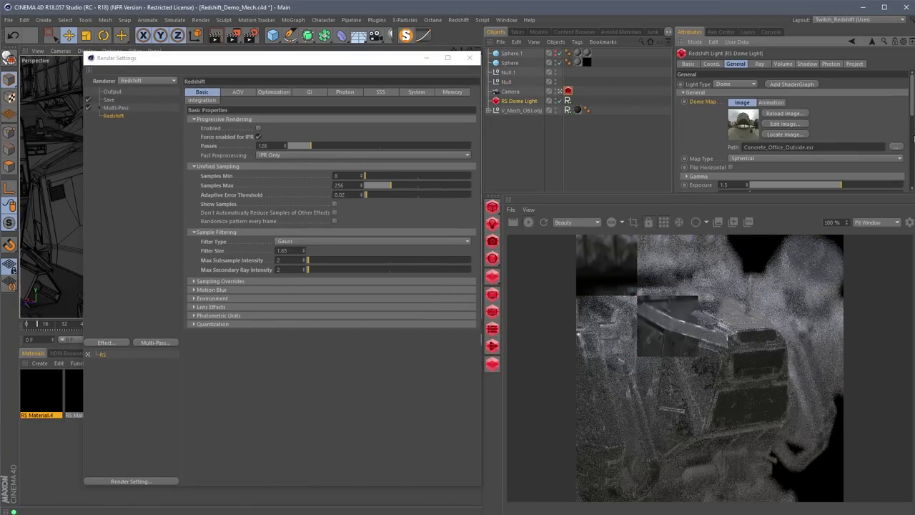
{"action": "scroll", "coordinate": [914, 138], "scroll_direction": "down", "scroll_amount": 3}
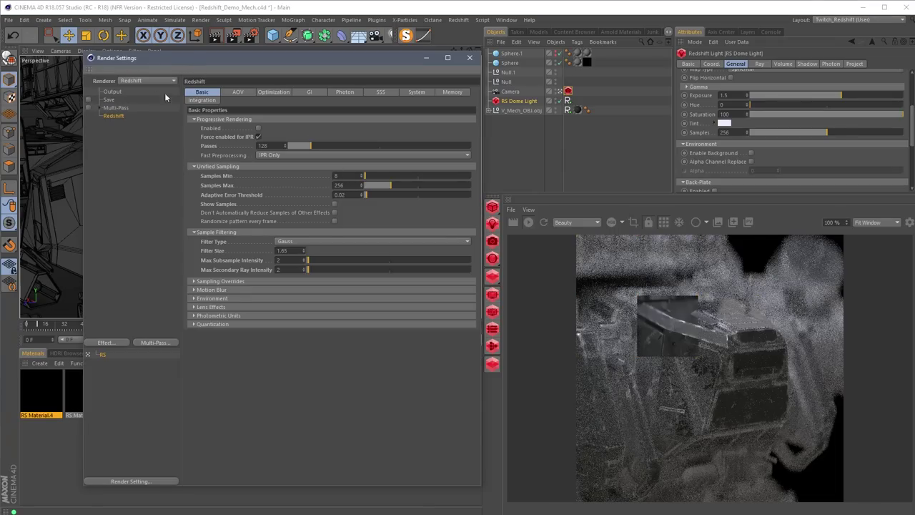
{"action": "left_click", "coordinate": [116, 92]}
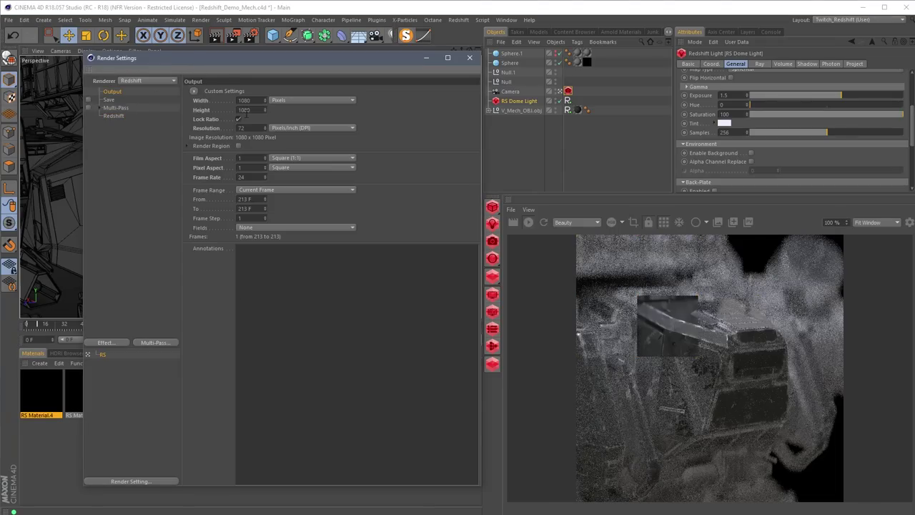
{"action": "left_click", "coordinate": [113, 116]}
{"action": "left_click_drag", "start_coordinate": [251, 59], "coordinate": [393, 68]}
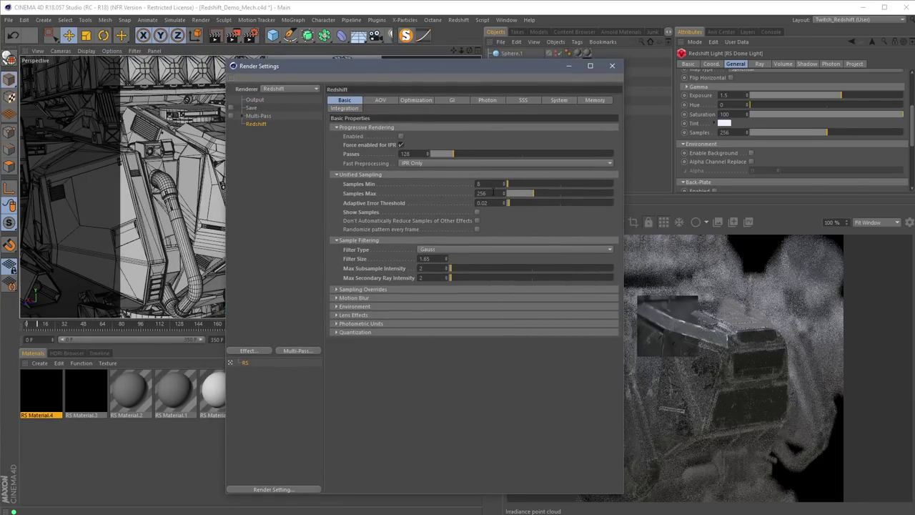
Set the unified sampling in the render settings to Samples Max 512 and Samples Min 64.
{"action": "double_click", "coordinate": [481, 194]}
{"action": "type", "text": "512"}
{"action": "key", "text": "Return"}
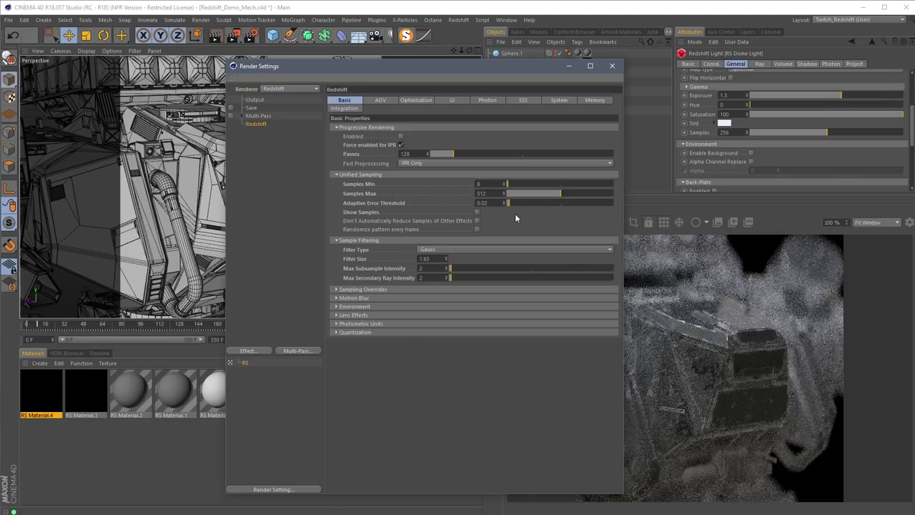
{"action": "left_click_drag", "start_coordinate": [504, 71], "coordinate": [407, 73]}
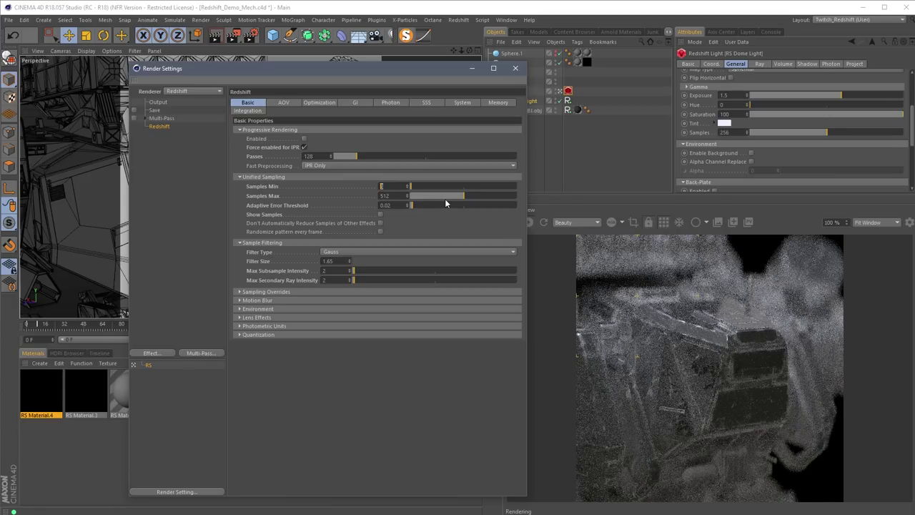
{"action": "type", "text": "64"}
{"action": "key", "text": "Return"}
Start a render of the current frame in an enlarged Picture Viewer, stop it and close the viewer.
{"action": "left_click", "coordinate": [233, 35]}
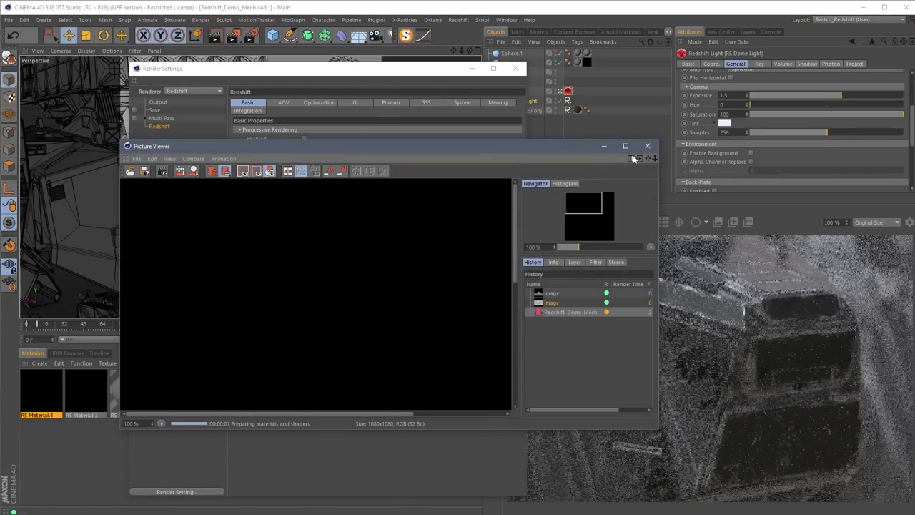
{"action": "left_click_drag", "start_coordinate": [658, 144], "coordinate": [782, 50]}
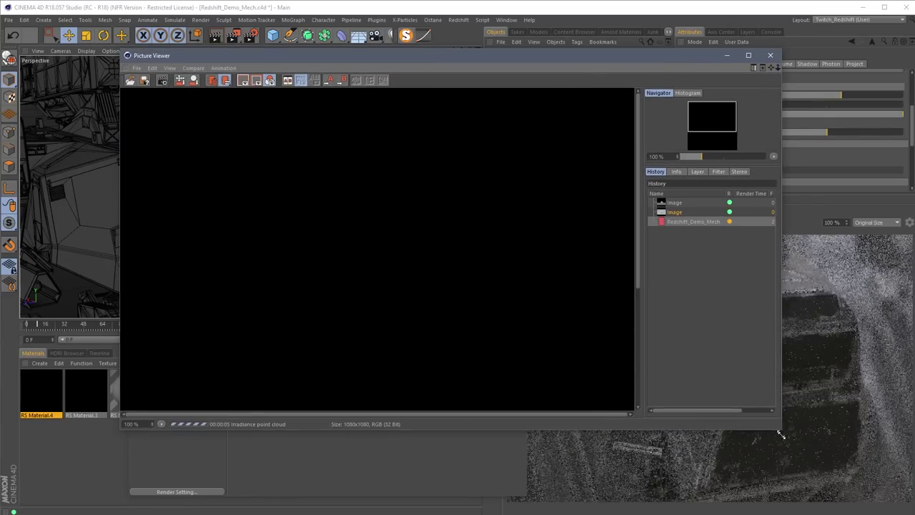
{"action": "left_click_drag", "start_coordinate": [781, 430], "coordinate": [893, 512]}
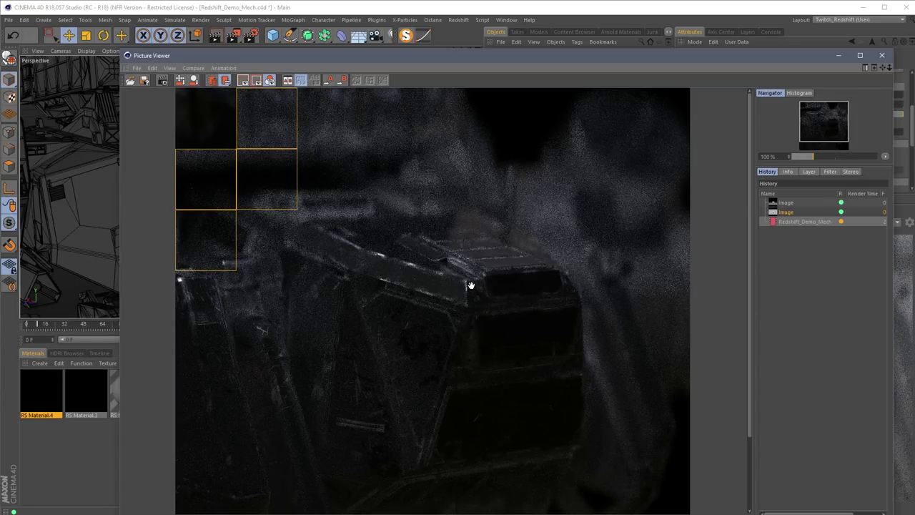
{"action": "key", "text": "shift+r"}
{"action": "left_click", "coordinate": [620, 376]}
{"action": "left_click", "coordinate": [882, 55]}
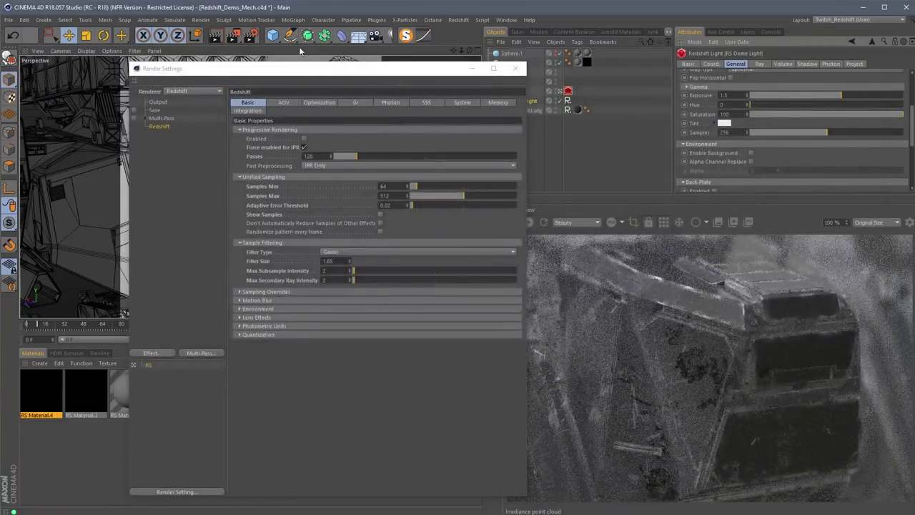
Render the frame to the Picture Viewer again to judge the bokeh noise, stopping it partway and closing the viewer.
{"action": "left_click", "coordinate": [237, 38]}
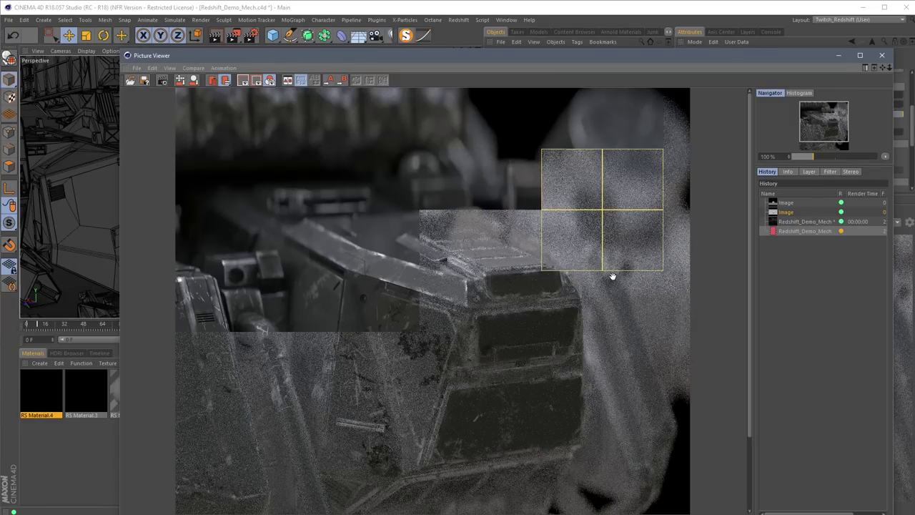
{"action": "key", "text": "shift+r"}
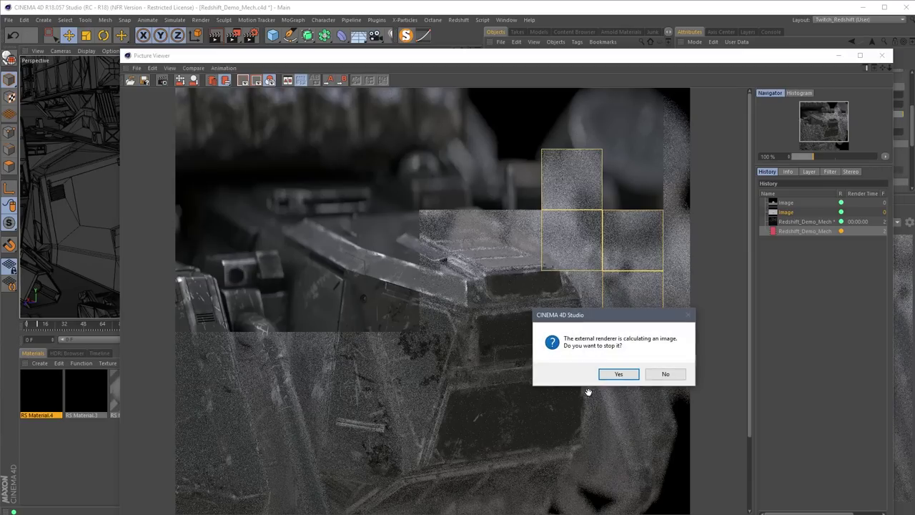
{"action": "left_click", "coordinate": [615, 374]}
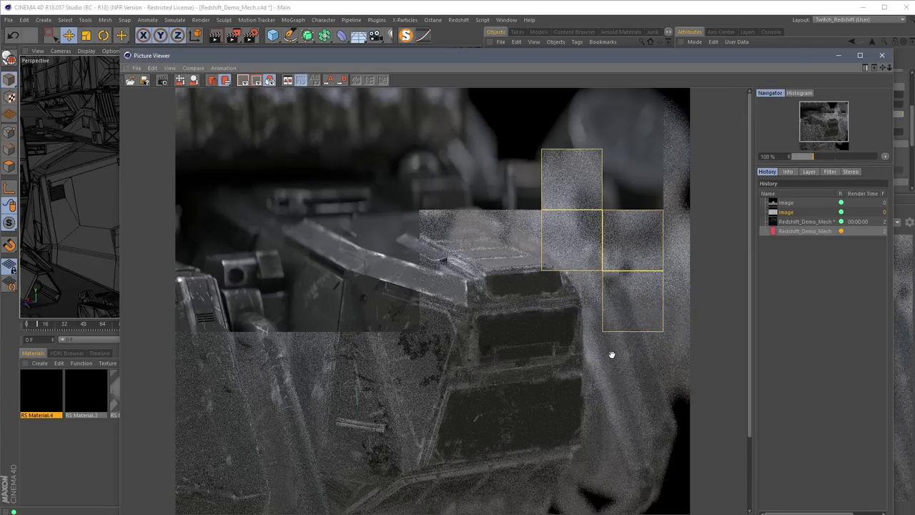
{"action": "left_click", "coordinate": [882, 55]}
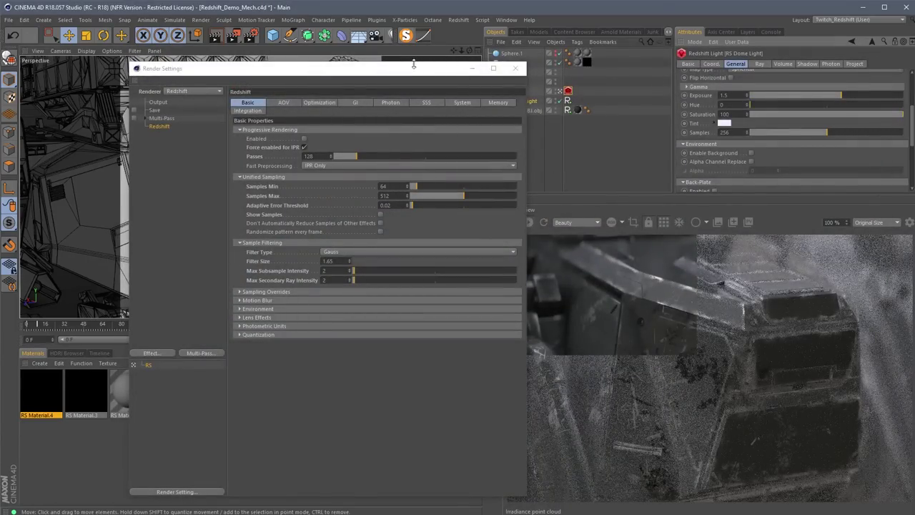
Set the RS Dome Light's samples to 16.
{"action": "left_click_drag", "start_coordinate": [422, 66], "coordinate": [366, 67]}
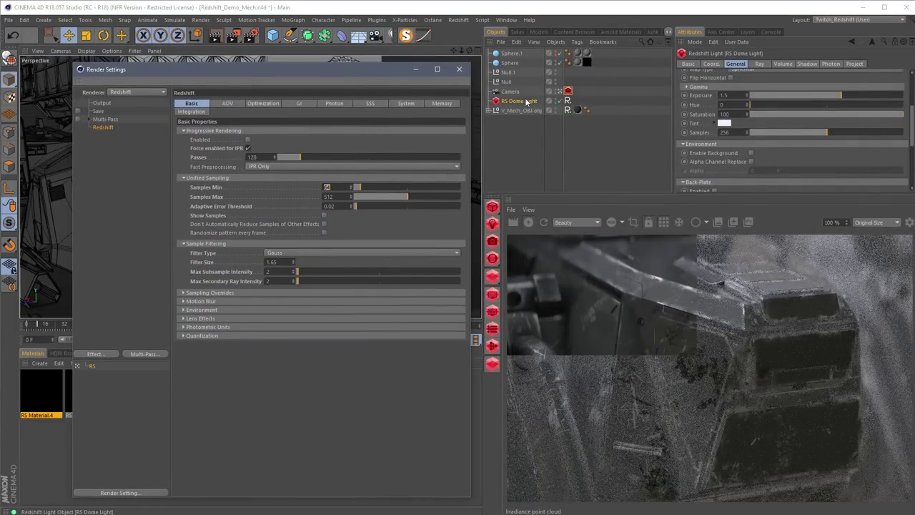
{"action": "left_click", "coordinate": [806, 148]}
{"action": "mouse_move", "coordinate": [912, 142]}
{"action": "left_mouse_down"}
{"action": "mouse_move", "coordinate": [912, 79]}
{"action": "mouse_move", "coordinate": [912, 136]}
{"action": "left_mouse_up"}
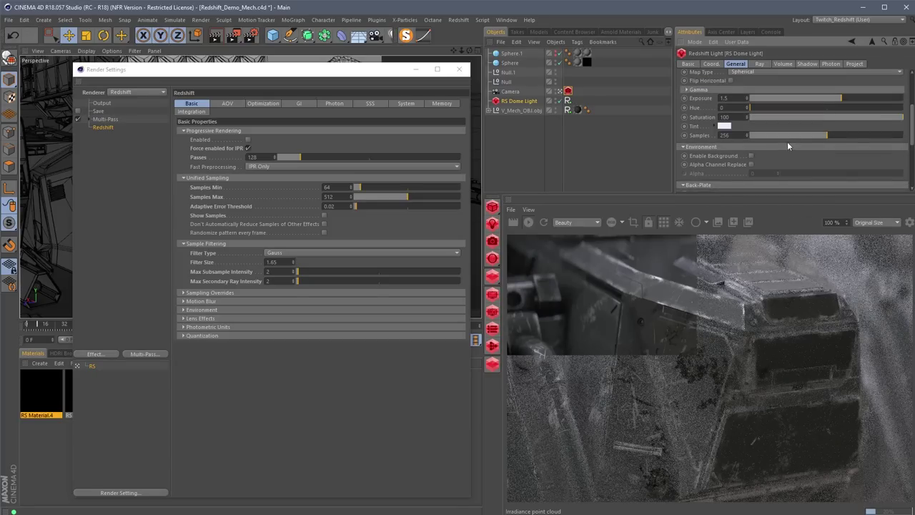
{"action": "double_click", "coordinate": [729, 136]}
{"action": "type", "text": "16"}
{"action": "key", "text": "Return"}
{"action": "scroll", "coordinate": [908, 136], "scroll_direction": "up", "scroll_amount": 3}
Enable the reflection sampling override in Replace mode, and enable the light sampling override as well.
{"action": "left_click", "coordinate": [211, 293]}
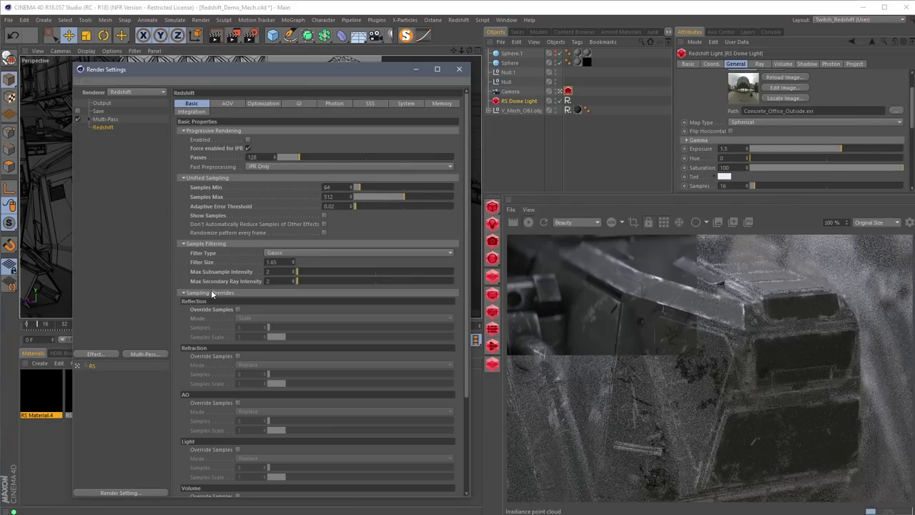
{"action": "left_click", "coordinate": [238, 313]}
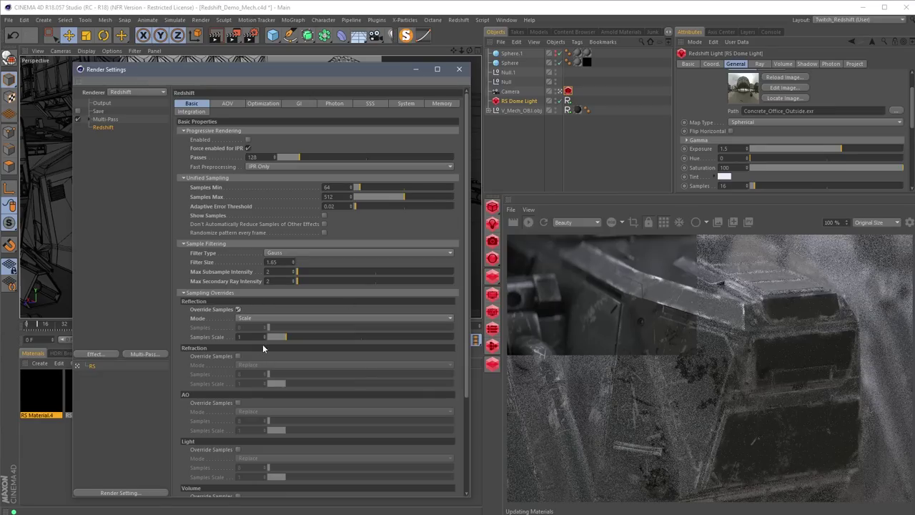
{"action": "left_click", "coordinate": [256, 318]}
{"action": "left_click", "coordinate": [253, 328]}
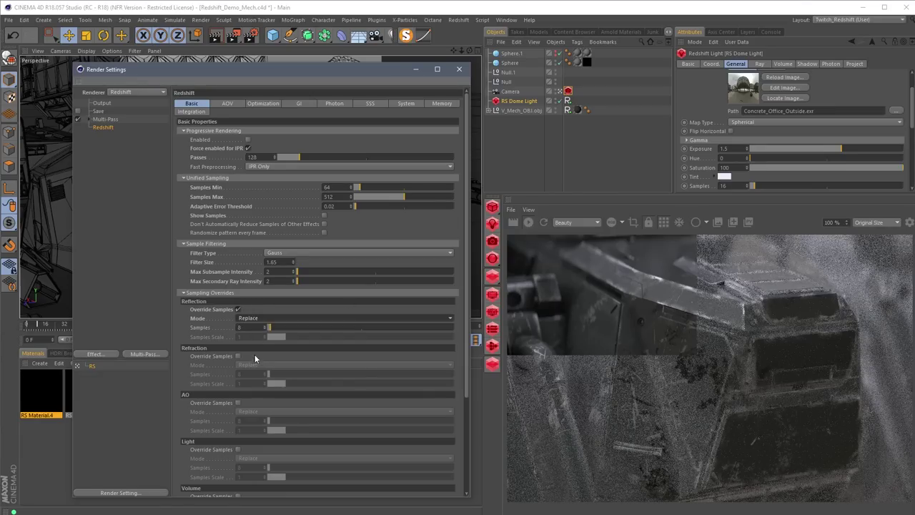
{"action": "left_click_drag", "start_coordinate": [467, 322], "coordinate": [474, 406]}
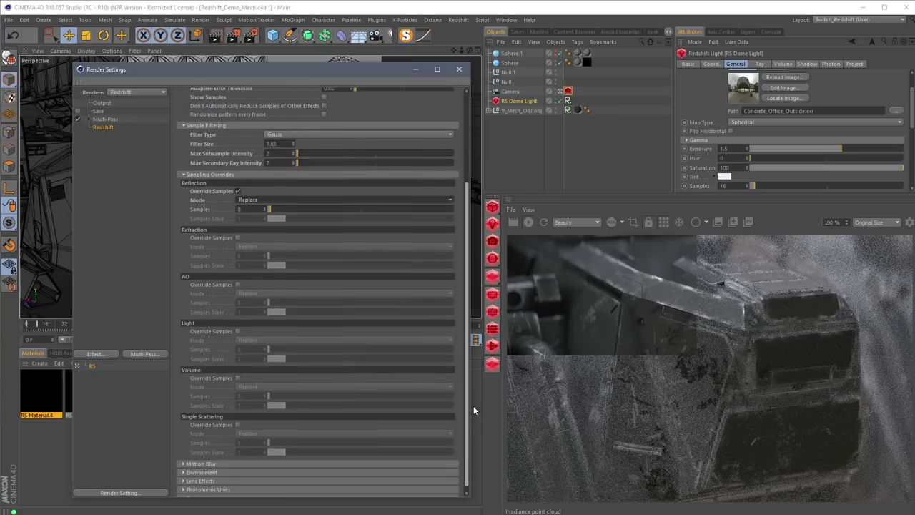
{"action": "left_click", "coordinate": [238, 331]}
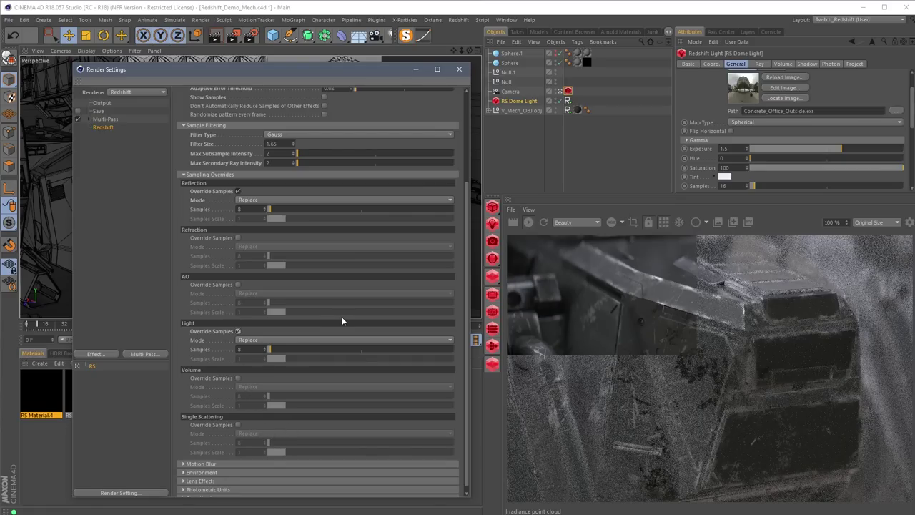
Set the unified sampling maximum samples to 1024 in the Redshift render settings.
{"action": "left_click_drag", "start_coordinate": [361, 76], "coordinate": [420, 77]}
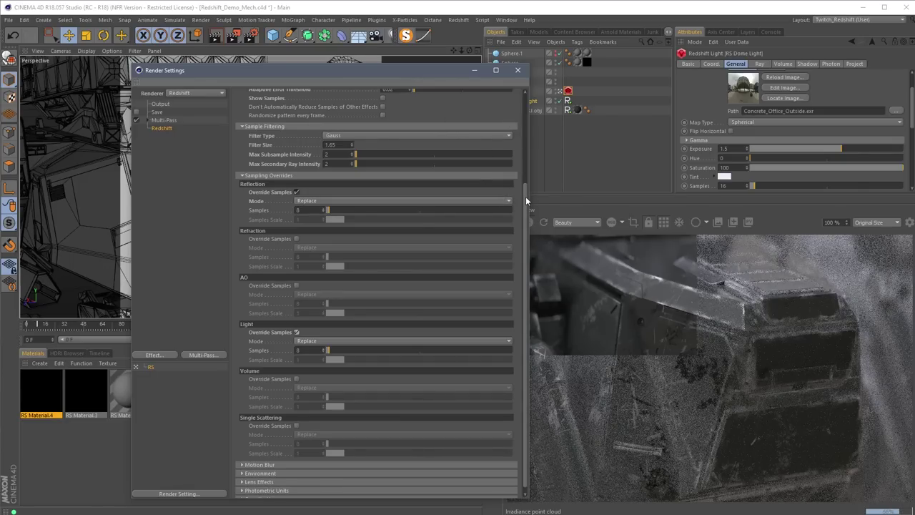
{"action": "left_click_drag", "start_coordinate": [525, 199], "coordinate": [530, 107]}
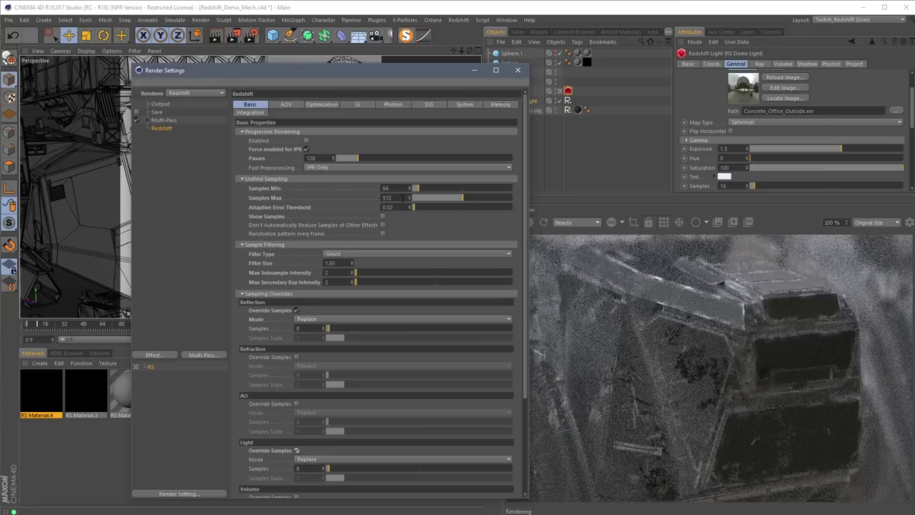
{"action": "double_click", "coordinate": [402, 197]}
{"action": "type", "text": "1024"}
{"action": "key", "text": "Return"}
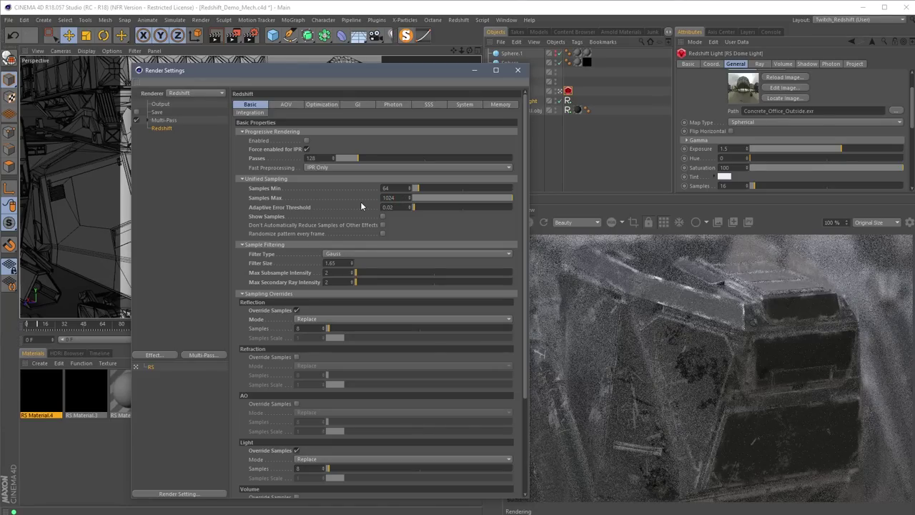
Check the noise in the preview with a render region over the mech's arm, then over the blurred background beside the cabin.
{"action": "left_click_drag", "start_coordinate": [420, 77], "coordinate": [351, 71]}
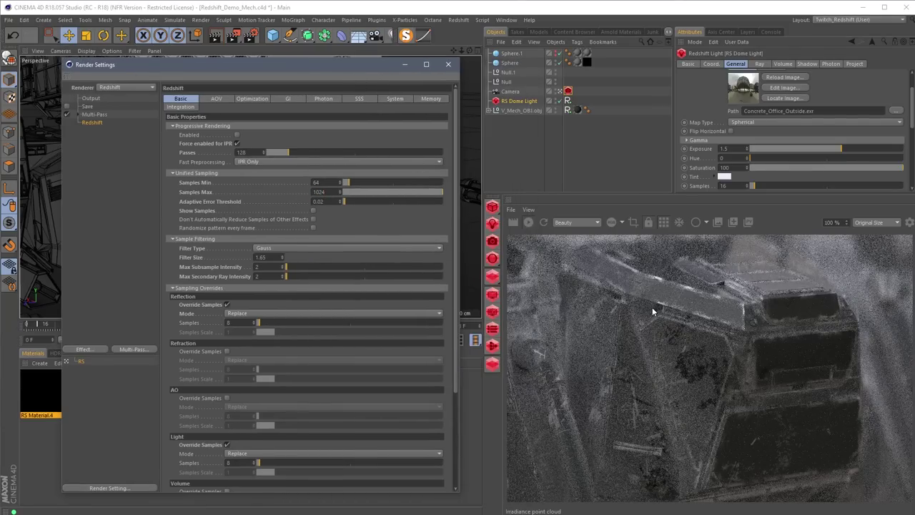
{"action": "left_click_drag", "start_coordinate": [617, 260], "coordinate": [716, 378]}
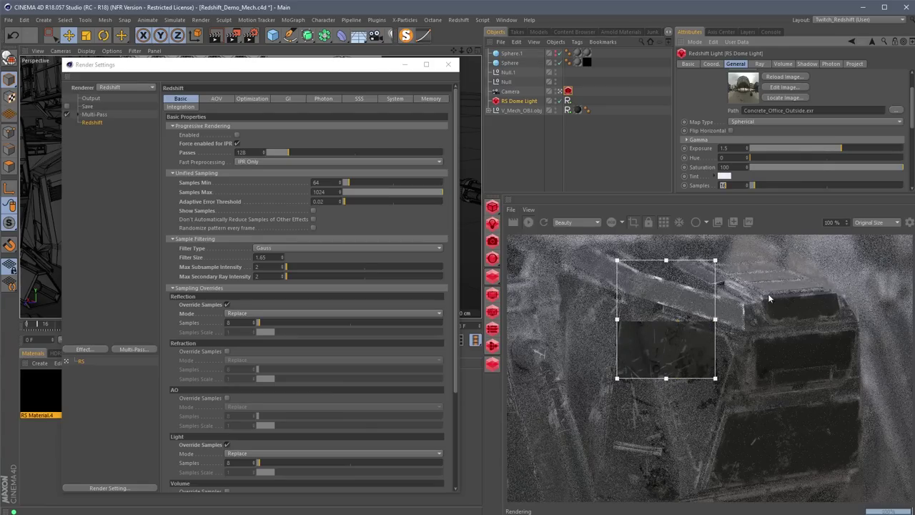
{"action": "left_click_drag", "start_coordinate": [891, 250], "coordinate": [825, 333]}
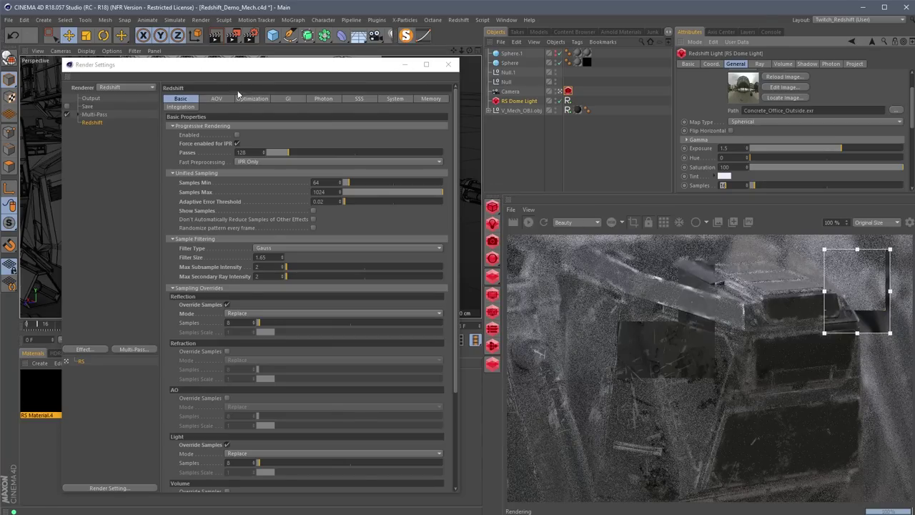
Set the Brute Force GI number of rays to 128 and the number of GI bounces to 2.
{"action": "left_click", "coordinate": [287, 100]}
{"action": "double_click", "coordinate": [245, 183]}
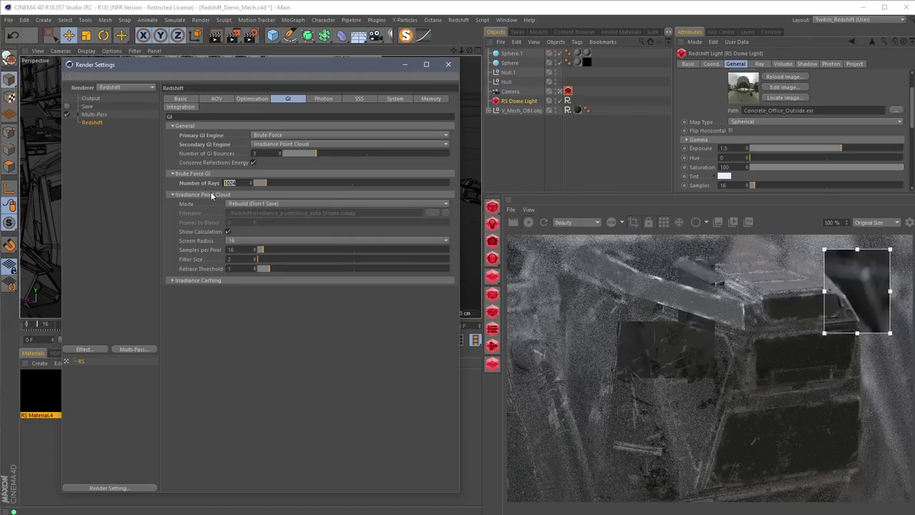
{"action": "type", "text": "128"}
{"action": "key", "text": "Return"}
{"action": "double_click", "coordinate": [255, 154]}
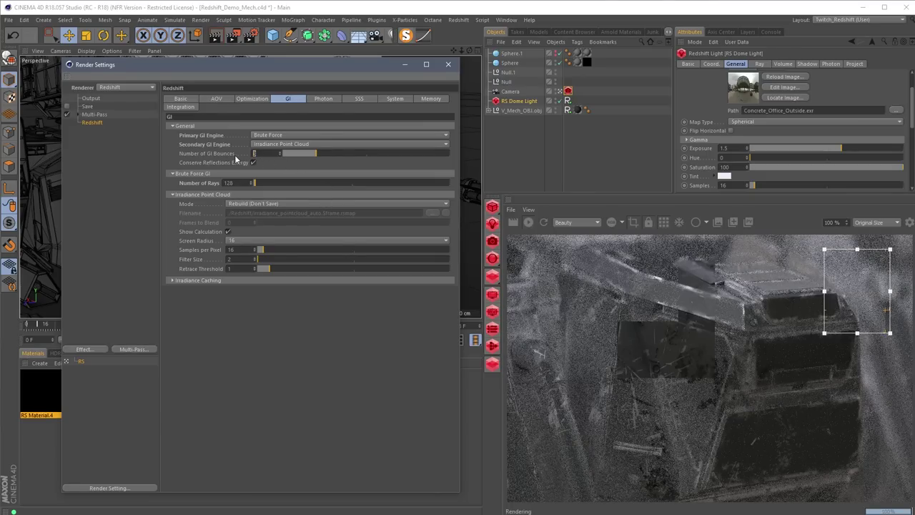
{"action": "type", "text": "2"}
{"action": "key", "text": "Return"}
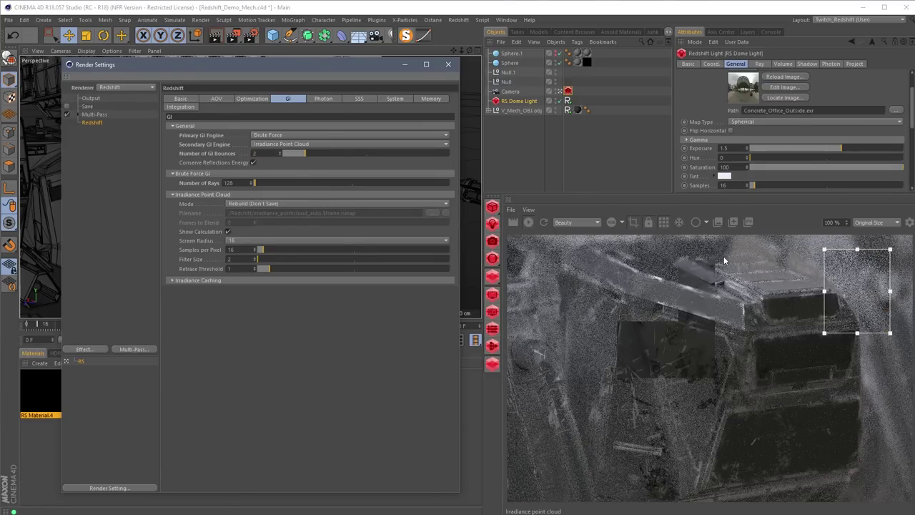
Close the render settings and render the frame to the Picture Viewer, shrinking and repositioning the viewer window.
{"action": "left_click", "coordinate": [447, 65]}
{"action": "key", "text": "shift+r"}
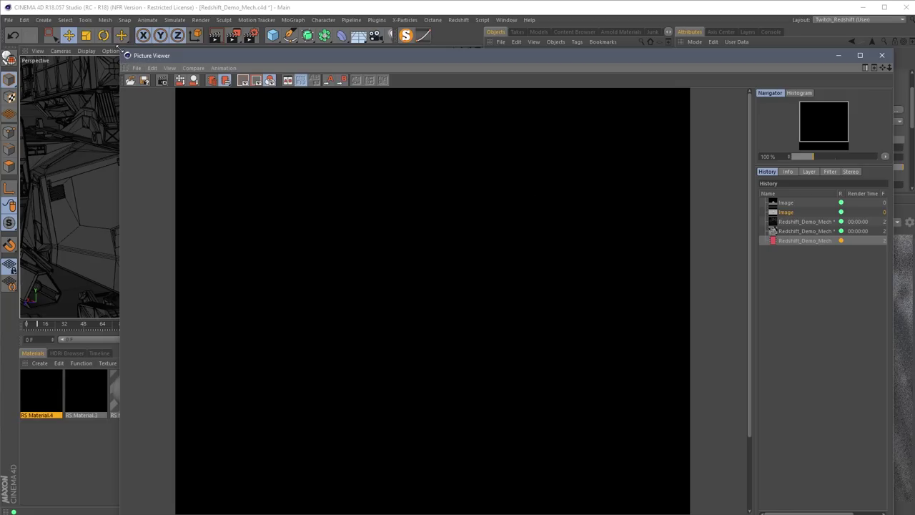
{"action": "left_click_drag", "start_coordinate": [121, 50], "coordinate": [250, 48]}
{"action": "left_click_drag", "start_coordinate": [374, 60], "coordinate": [267, 36]}
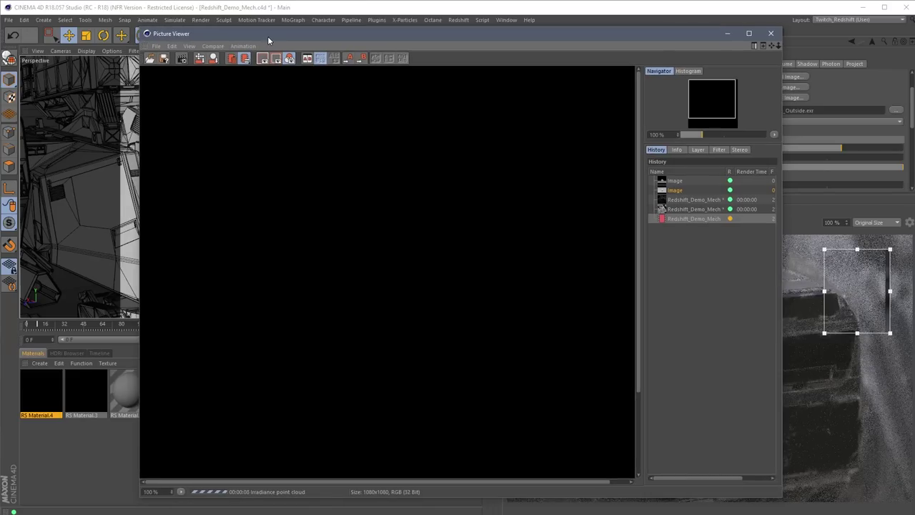